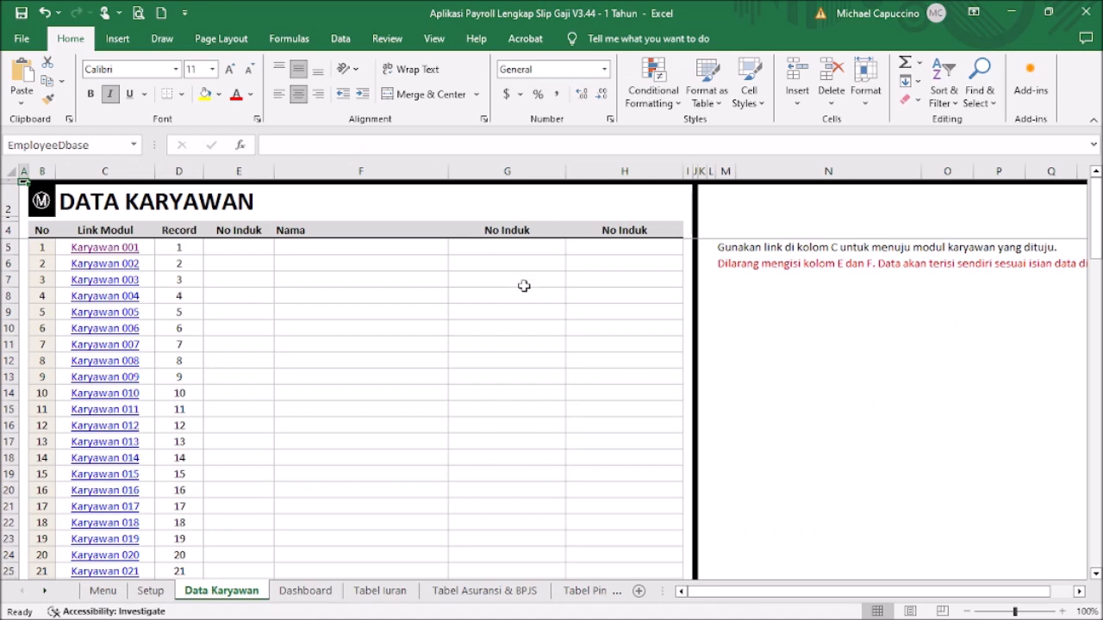
Step: Open the Karyawan 001 sheet and look over its empty DATA PAYROLL form
left_click(112, 248)
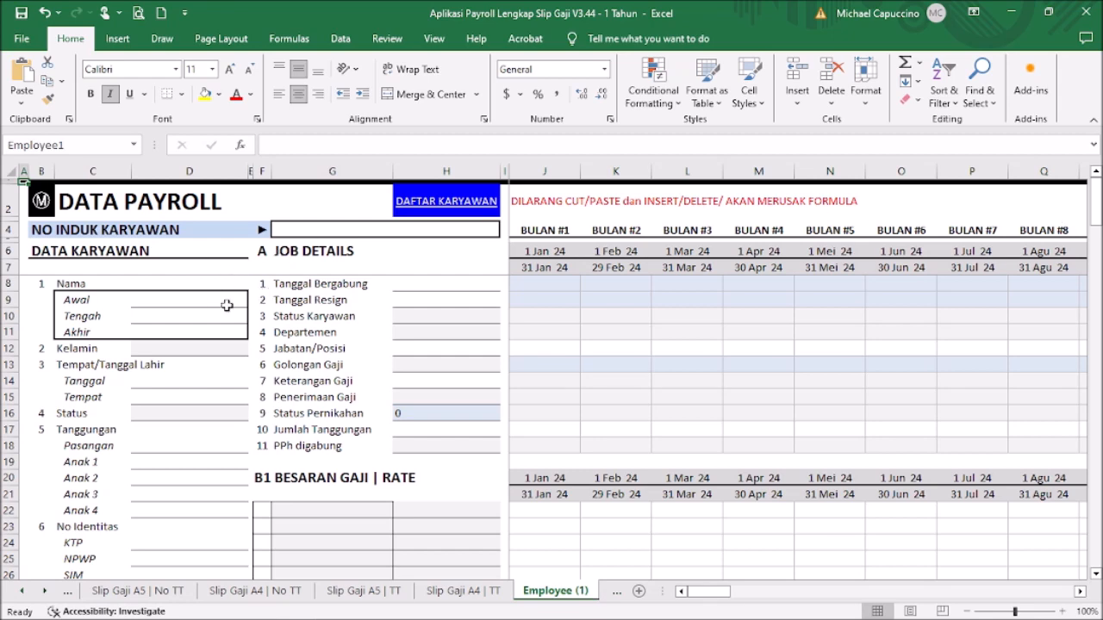
scroll(229, 305, "down", 2)
scroll(231, 302, "up", 2)
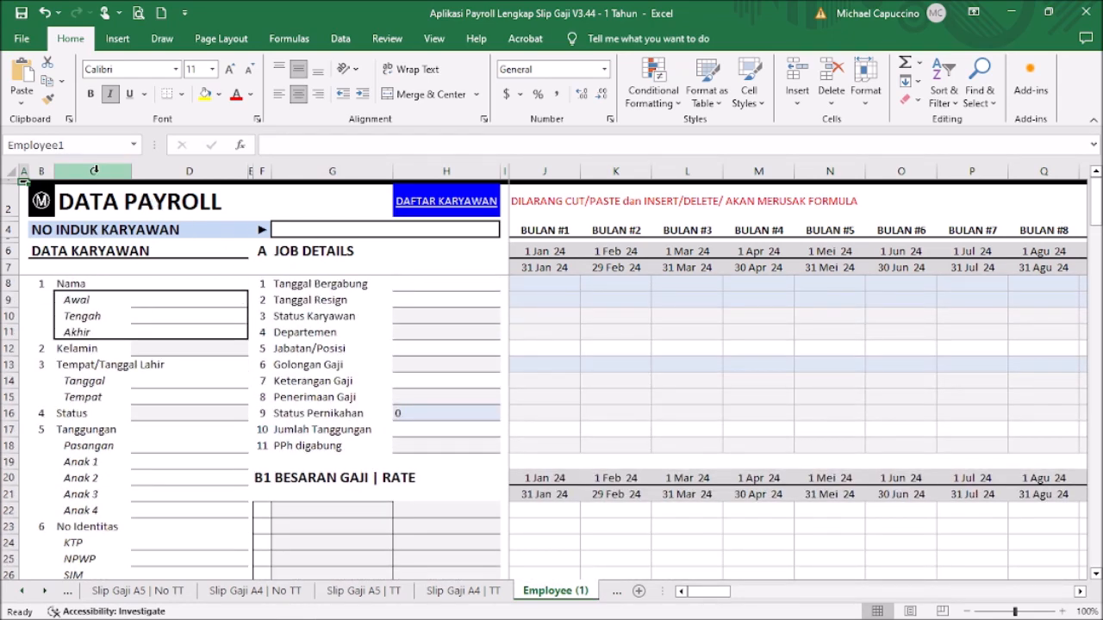
left_click_drag(41, 171, 443, 209)
scroll(408, 297, "down", 5)
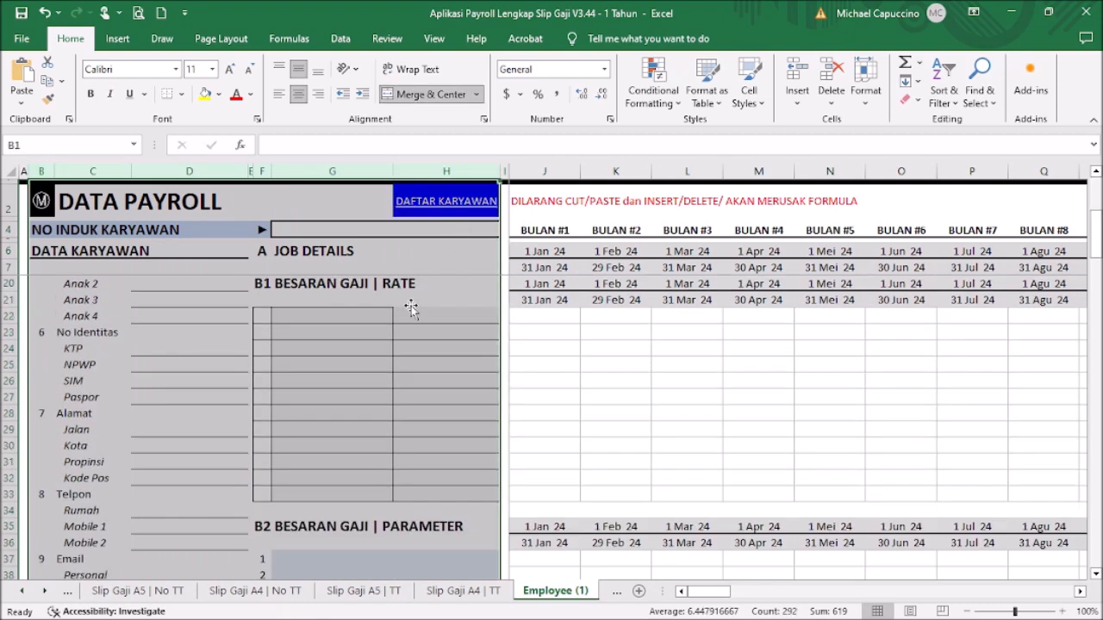
scroll(407, 296, "down", 5)
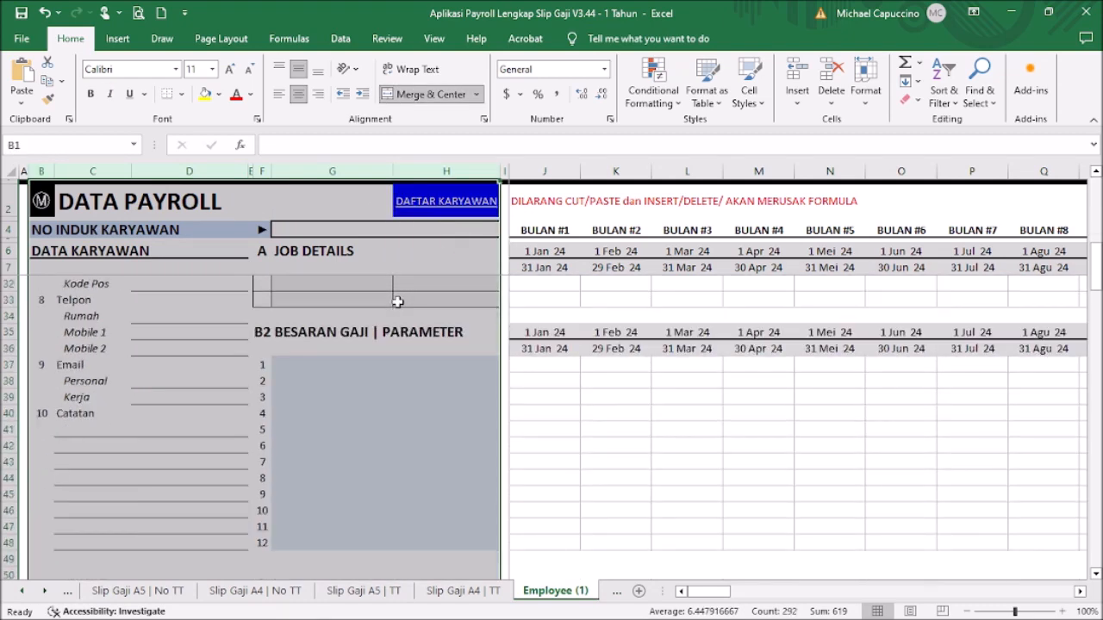
scroll(380, 298, "down", 3)
scroll(370, 299, "up", 13)
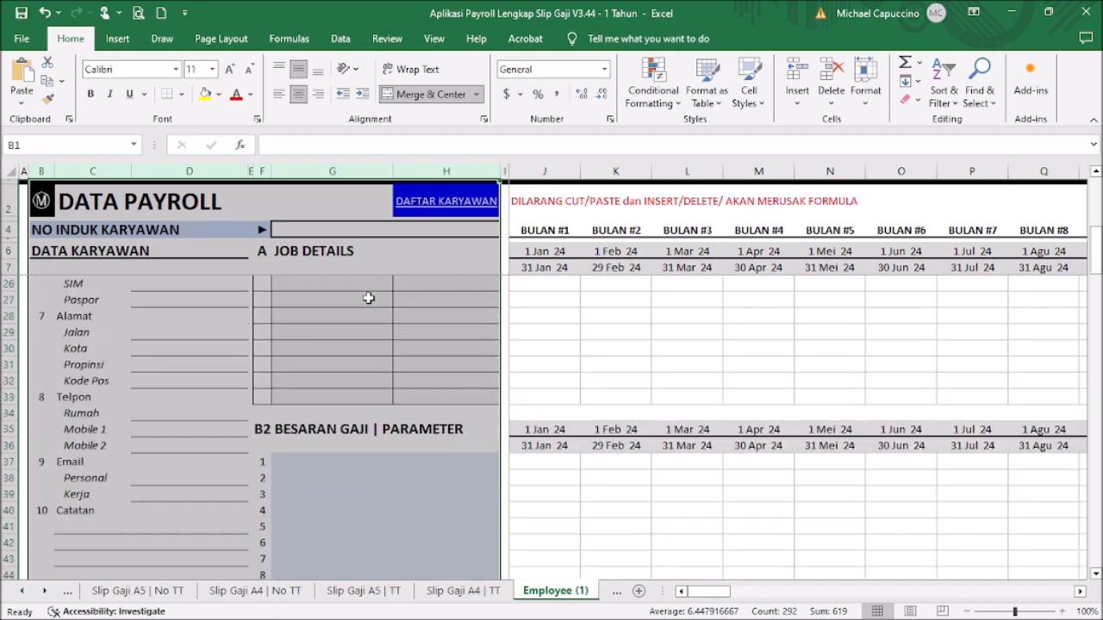
Step: Enter the employee number in G4 and the employee's first and last name
left_click(305, 232)
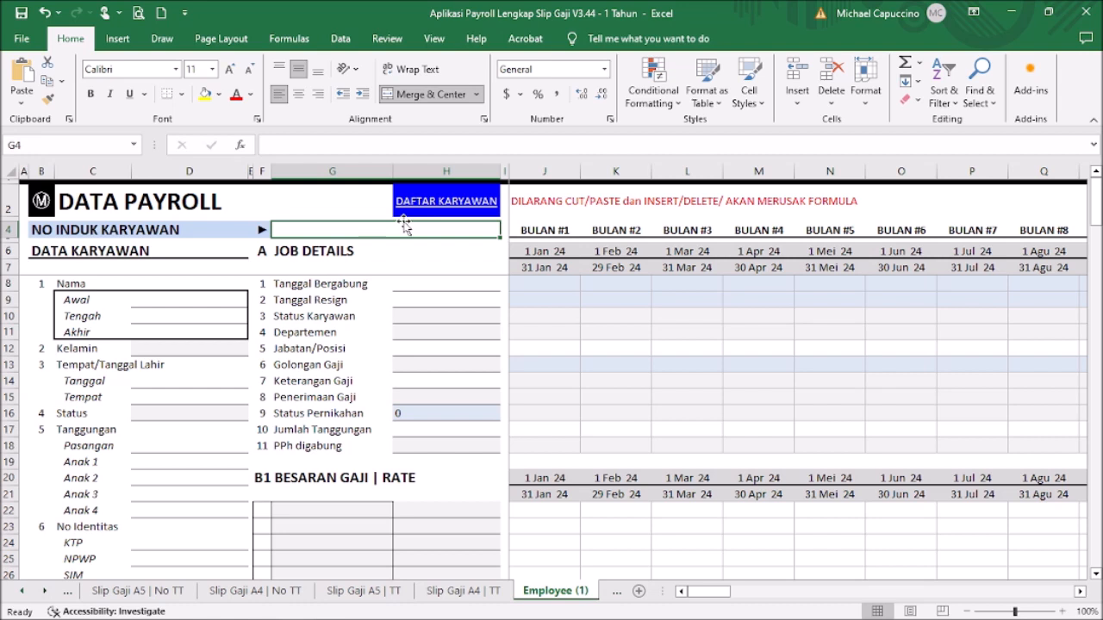
type("N")
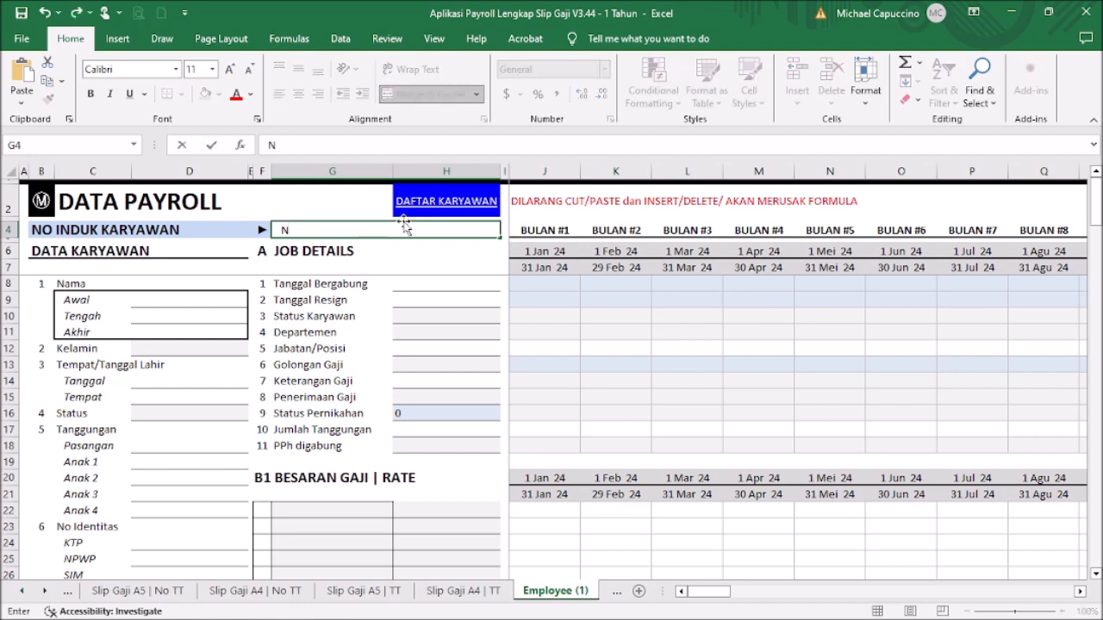
type("K0001")
left_click(161, 293)
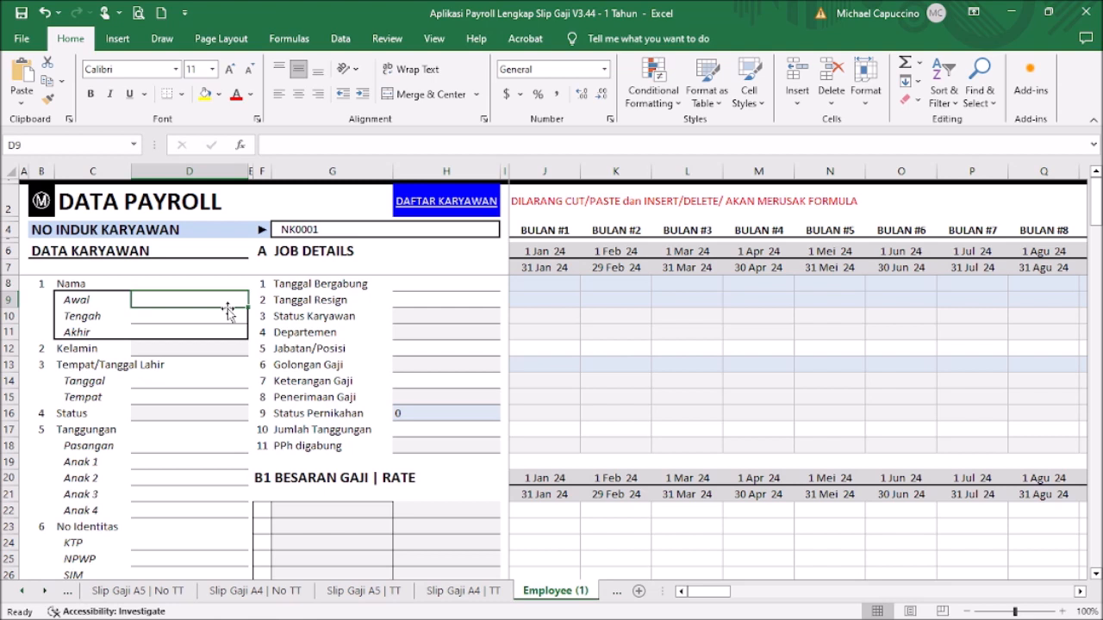
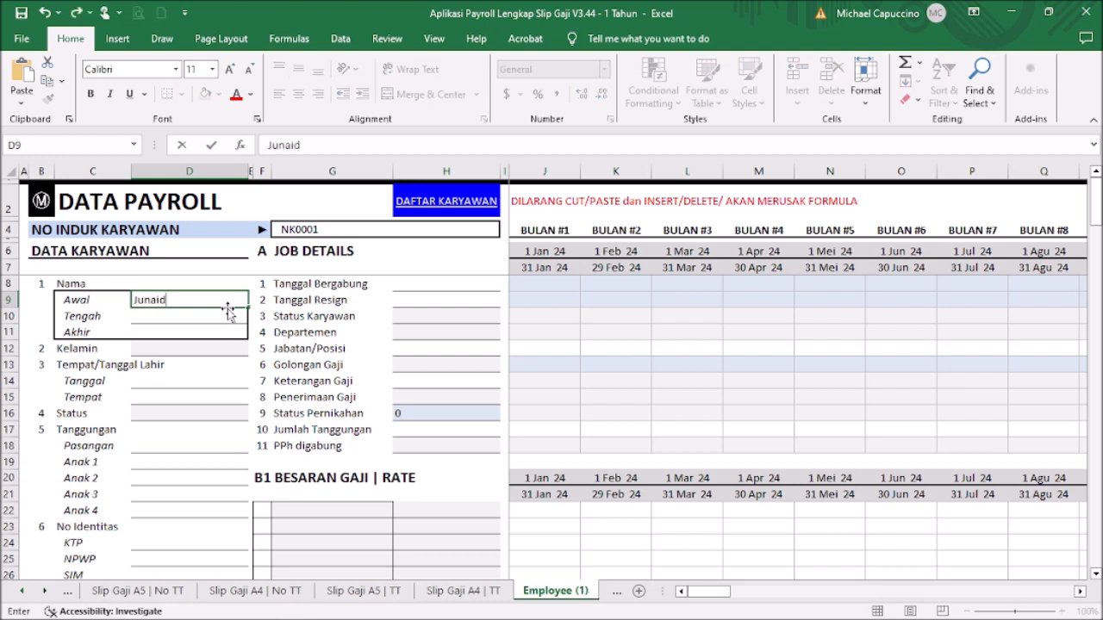
key("Return")
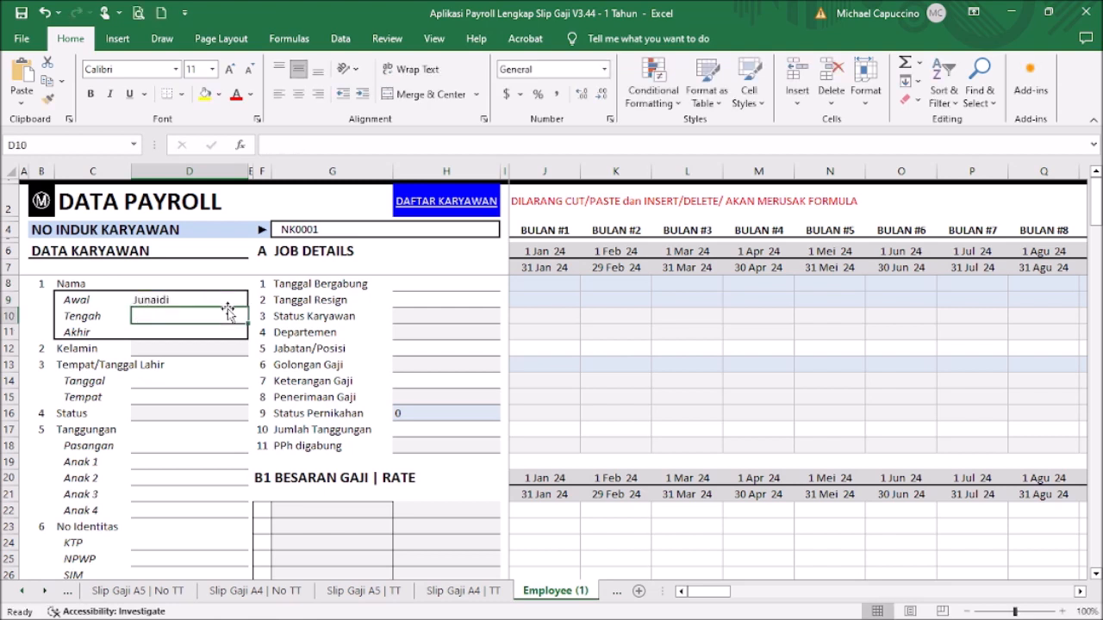
key("Return")
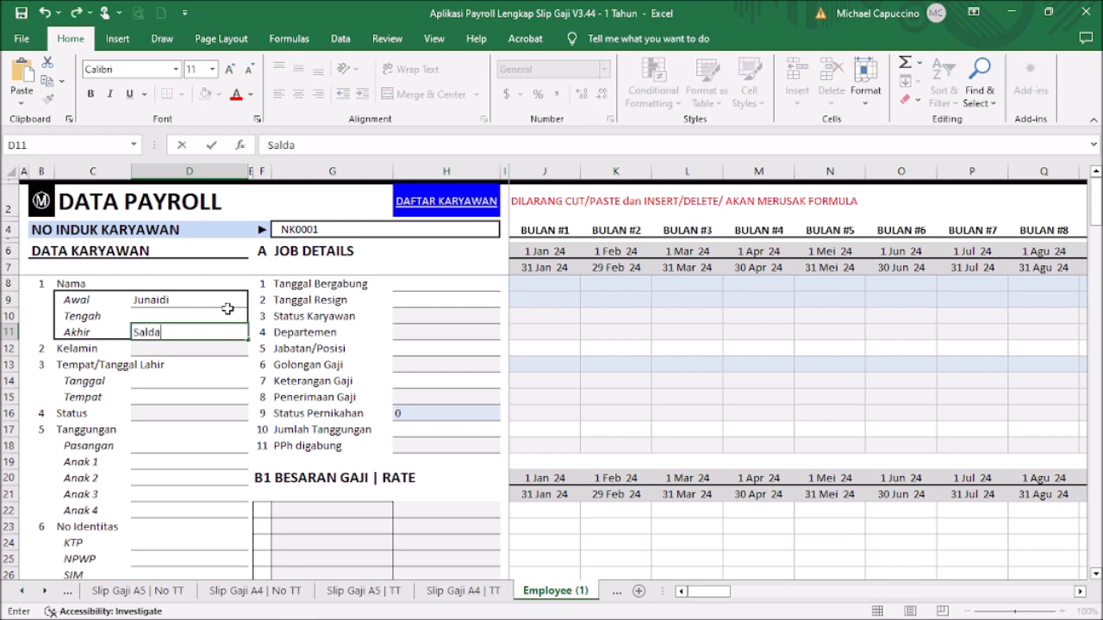
key("Return")
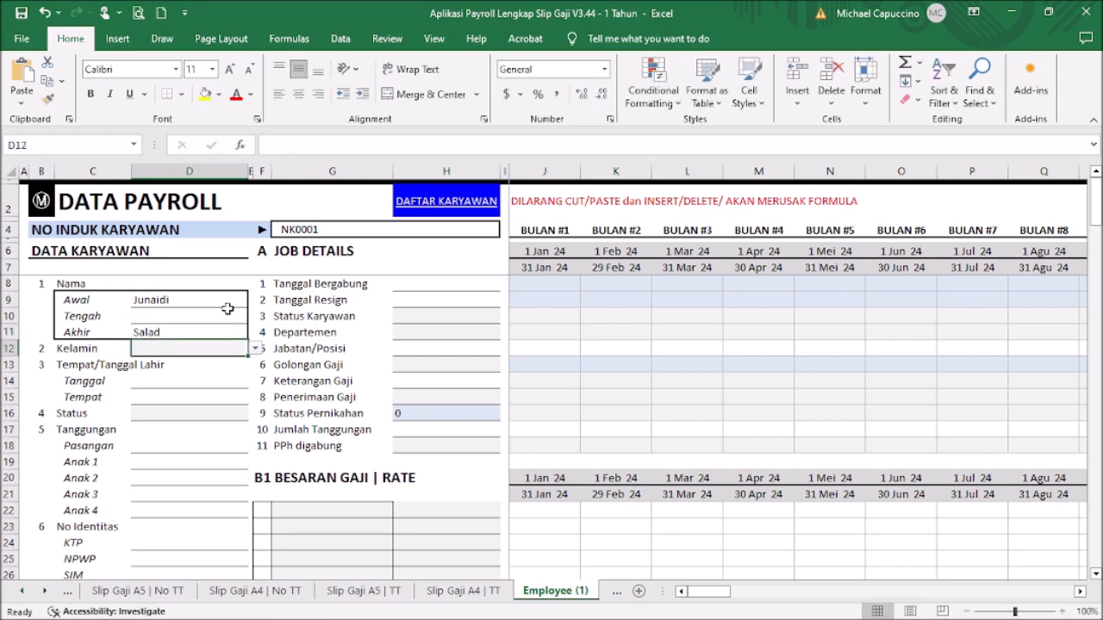
Step: Set gender Laki-Laki, birth date 9 Jan 1980, birthplace Bandung and status Tidak Kawin
key("Down")
key("Up")
left_click(255, 348)
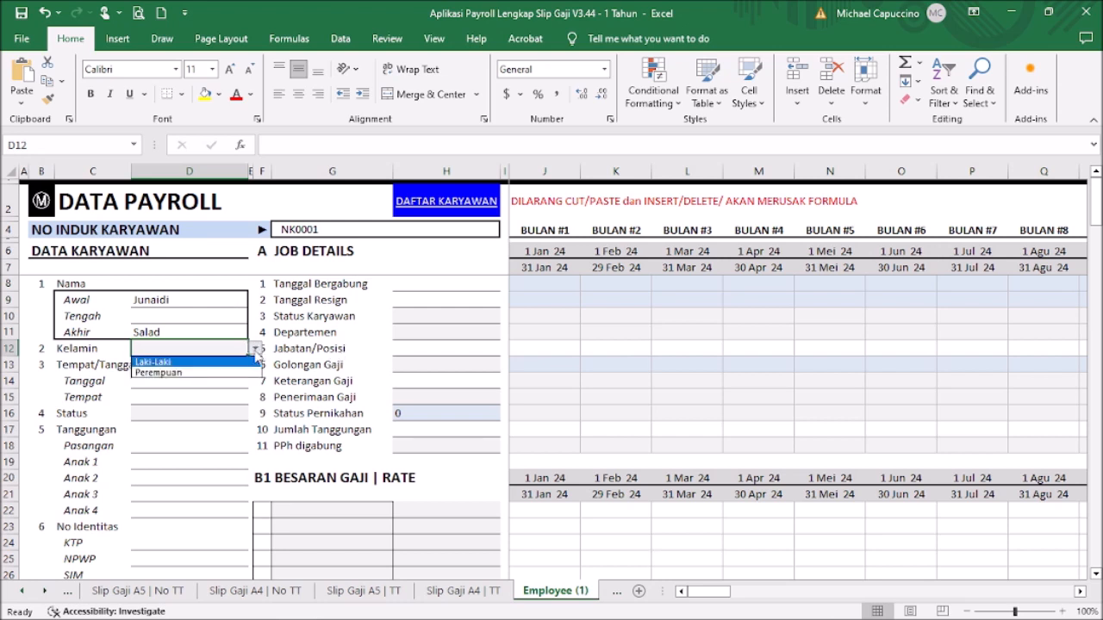
left_click(231, 362)
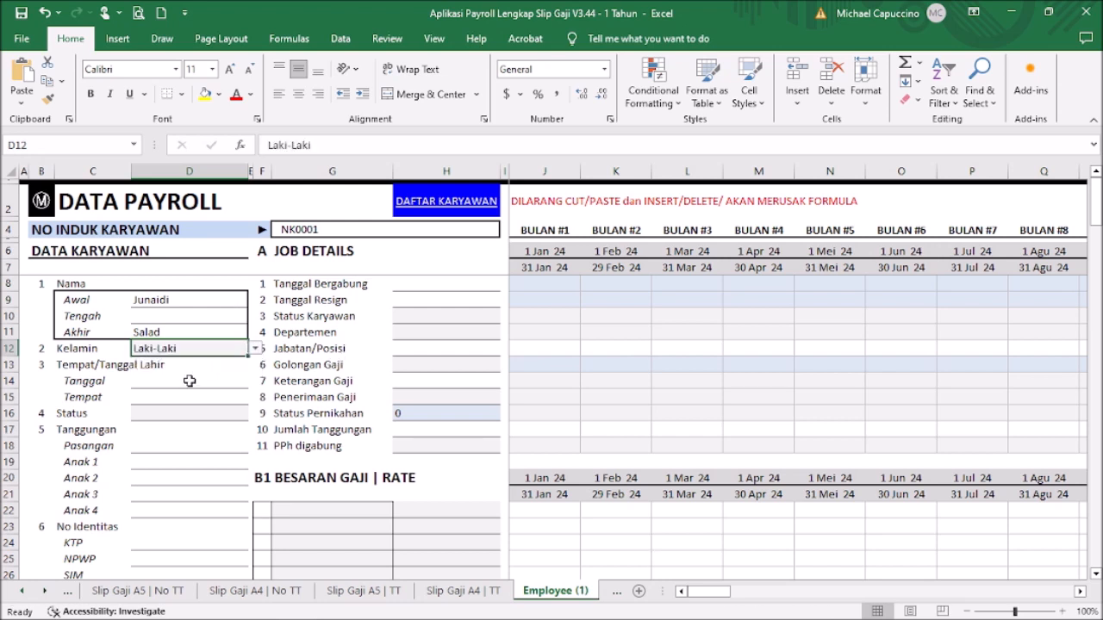
left_click(211, 382)
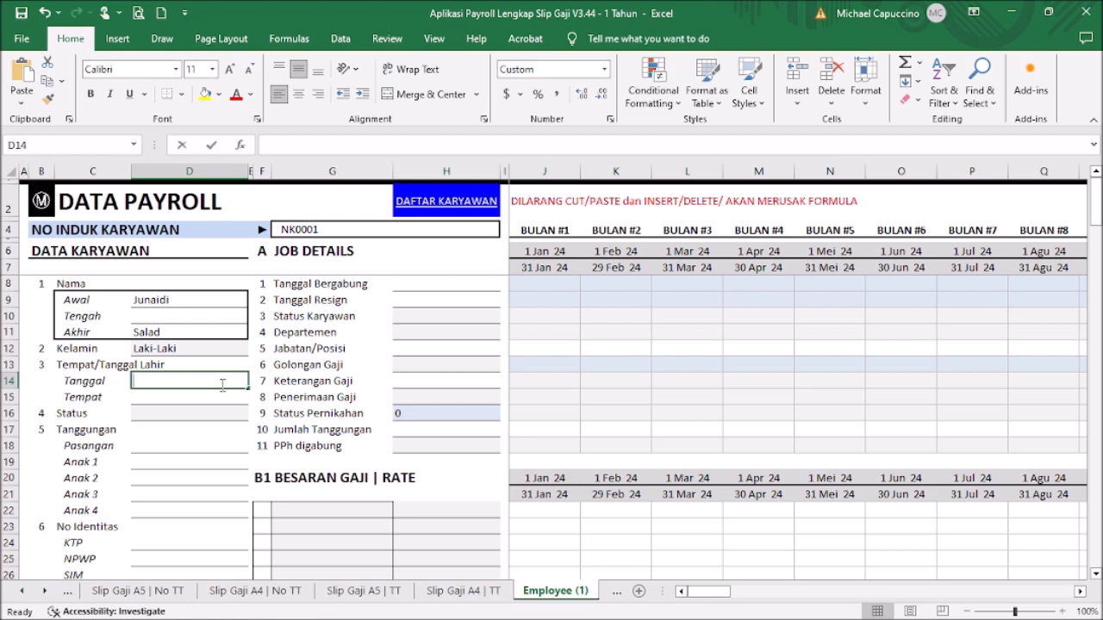
type("9 jan")
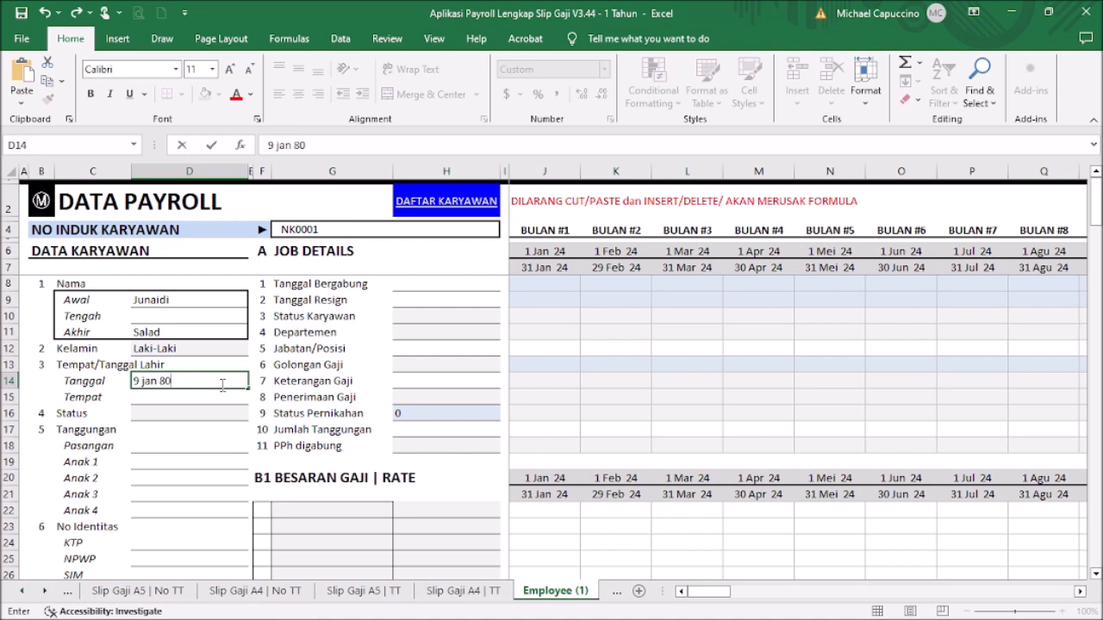
type(" 80")
key("Return")
type("Bandung")
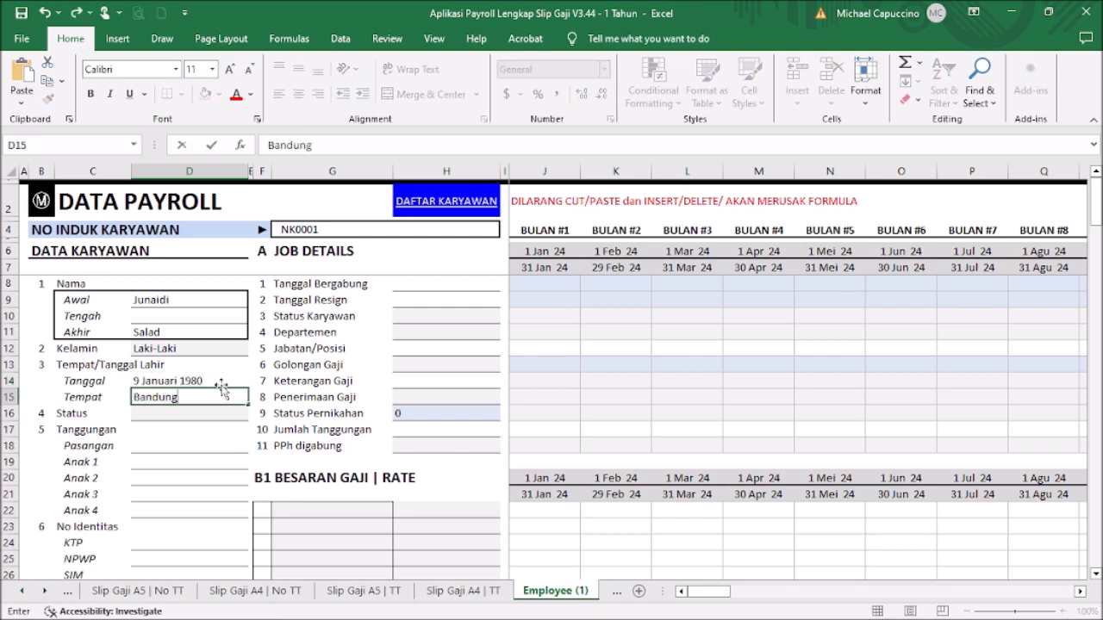
key("Return")
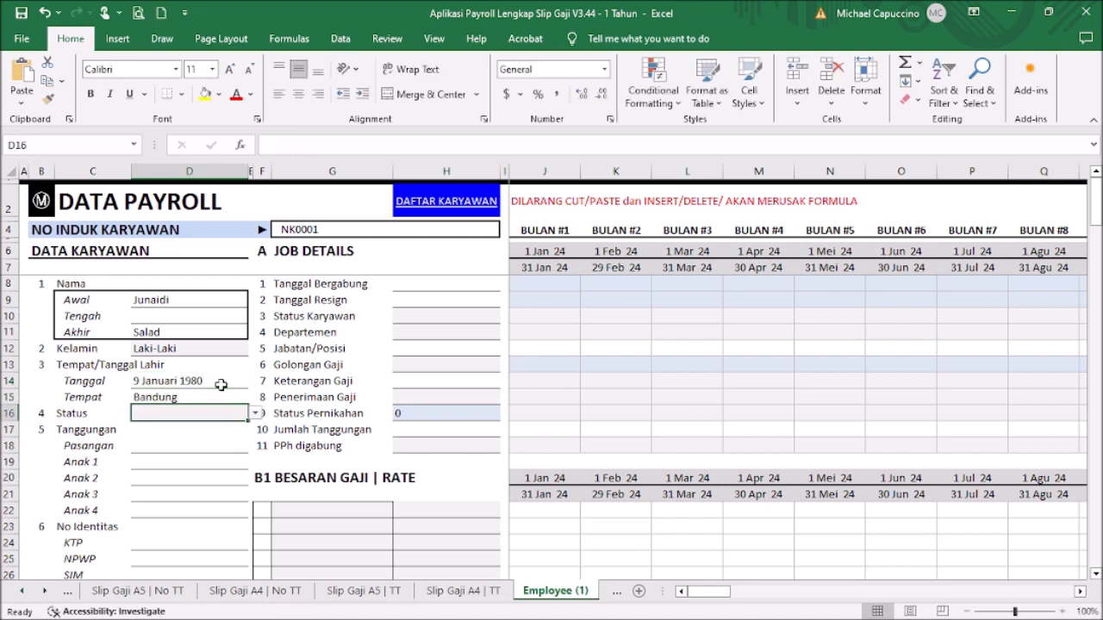
left_click(255, 414)
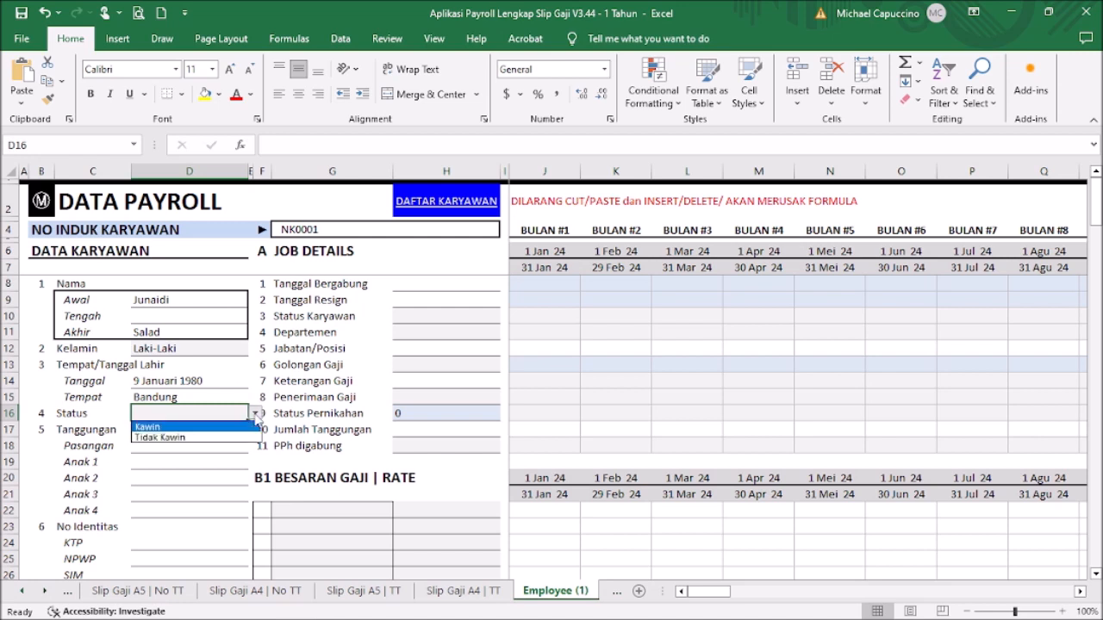
left_click(234, 438)
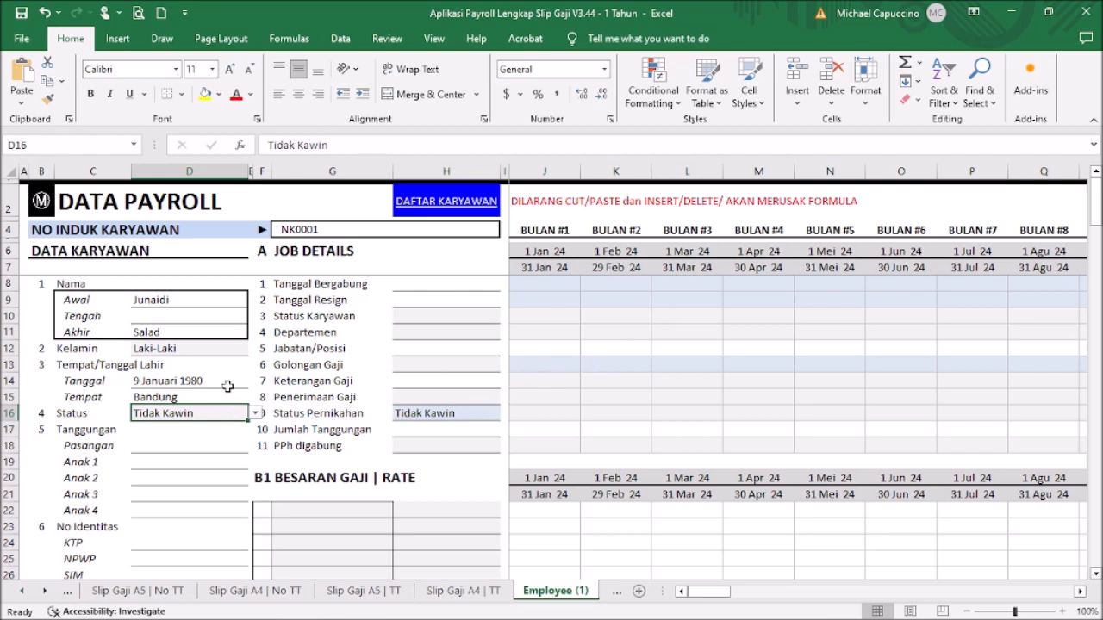
scroll(231, 389, "down", 1)
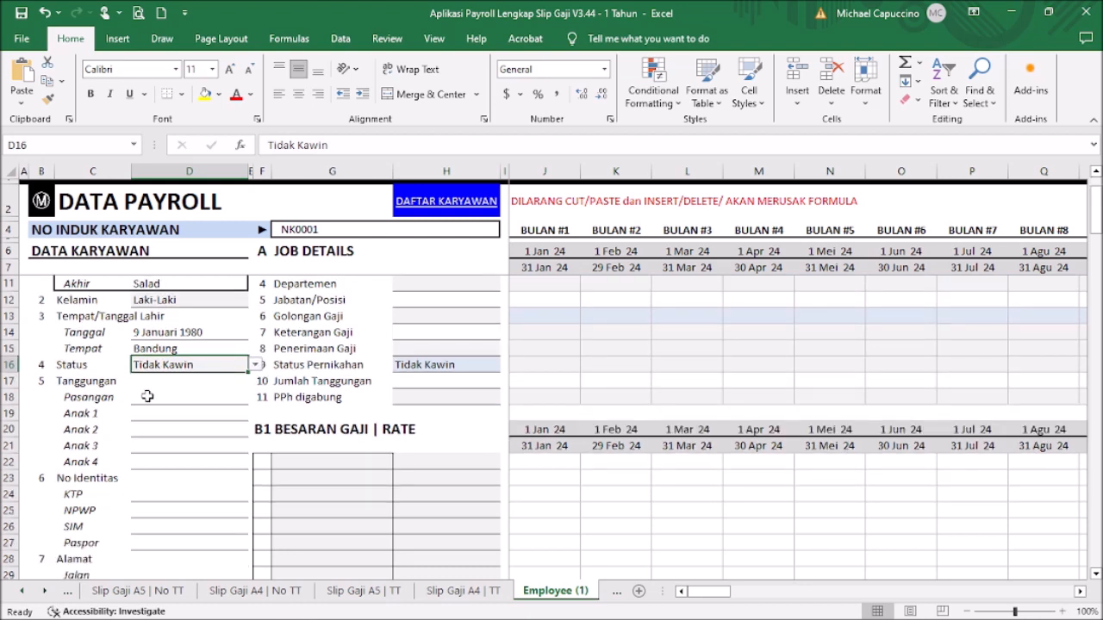
Step: Enter the employee's KTP identity number in D24, then go back to the Menu sheet
left_click_drag(162, 396, 147, 455)
scroll(194, 443, "down", 1)
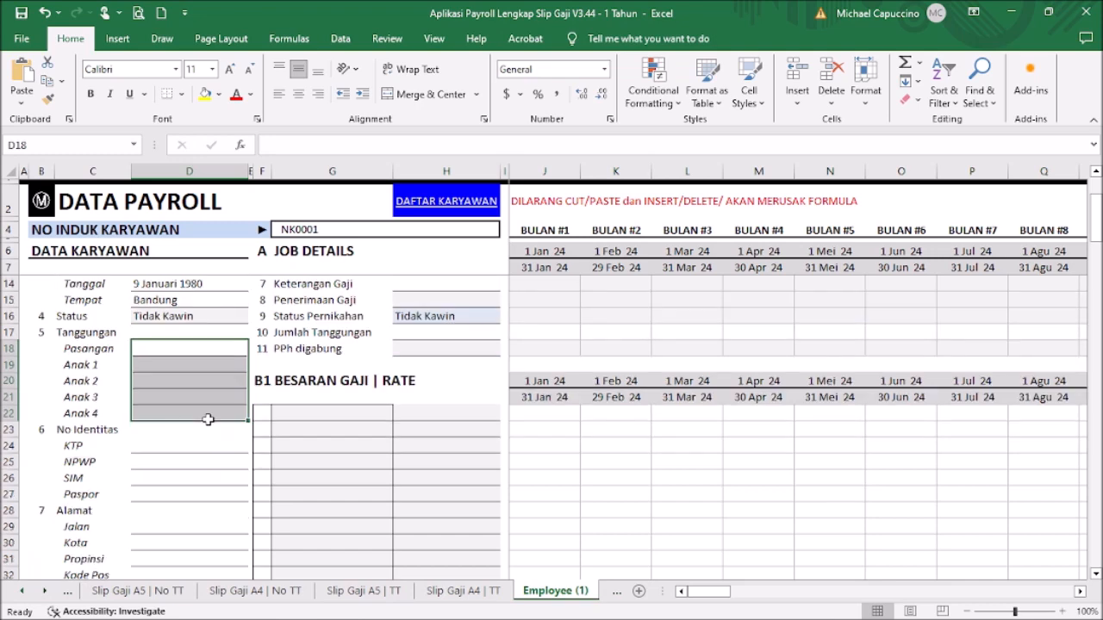
scroll(194, 405, "down", 1)
left_click(174, 399)
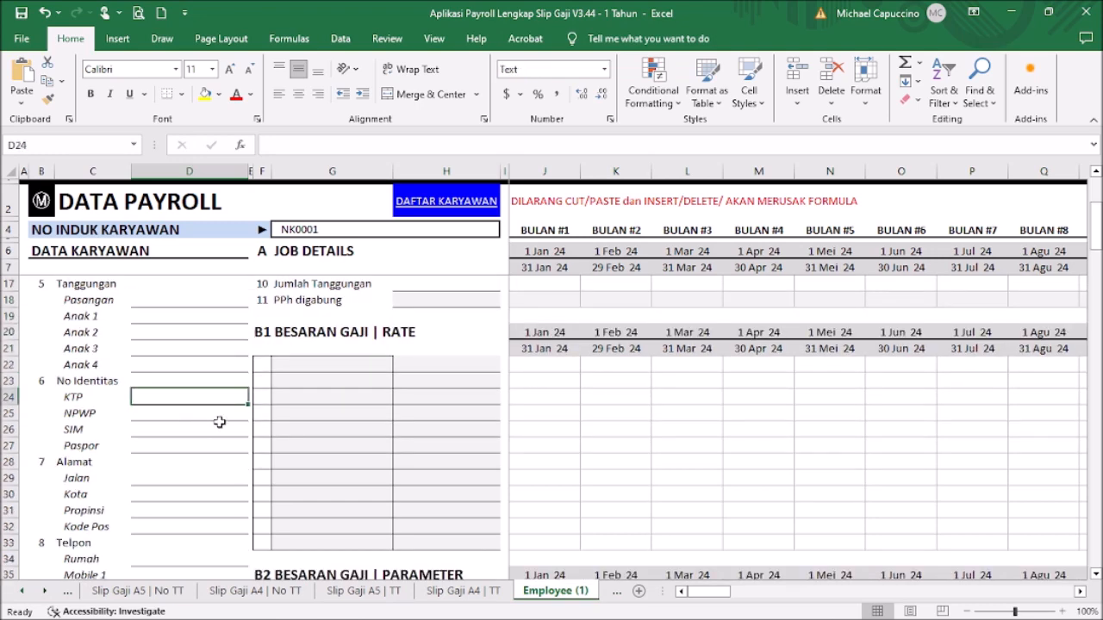
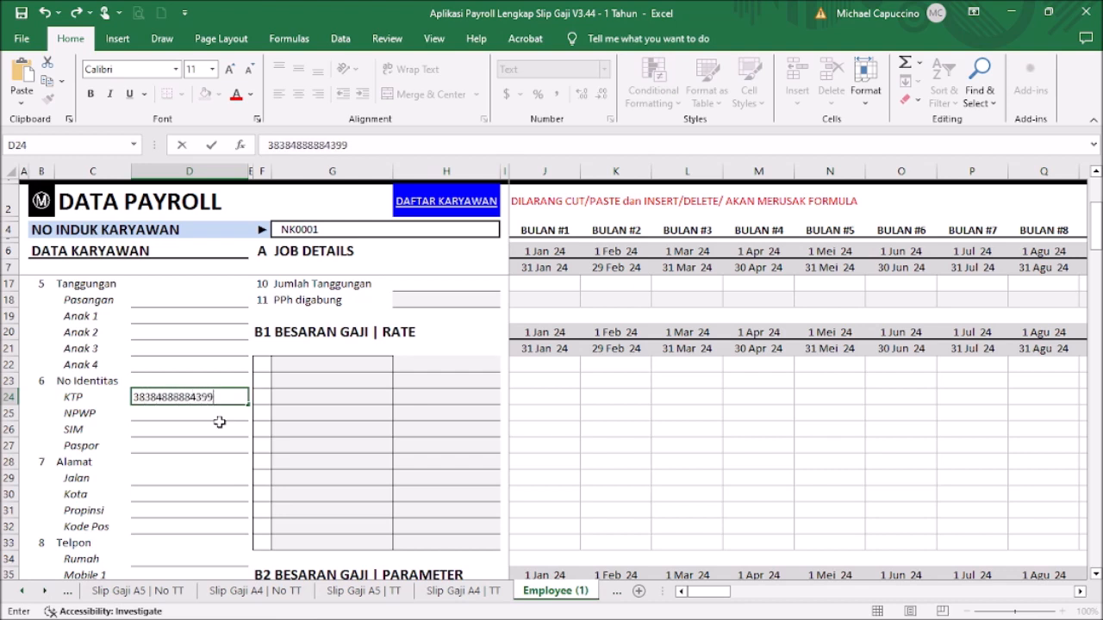
key("Return")
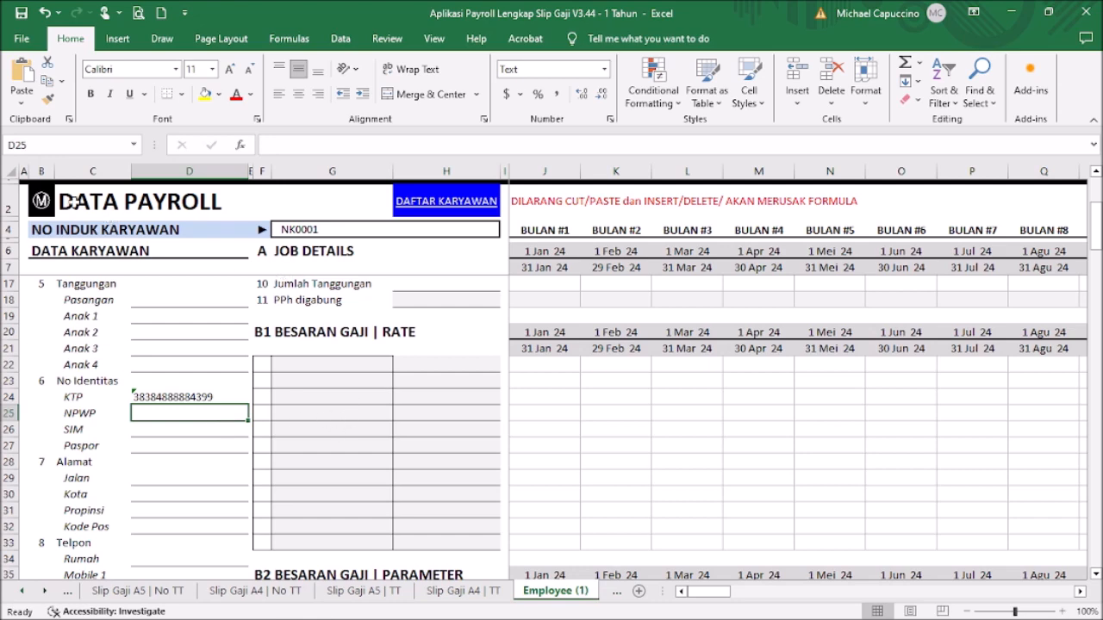
left_click(43, 204)
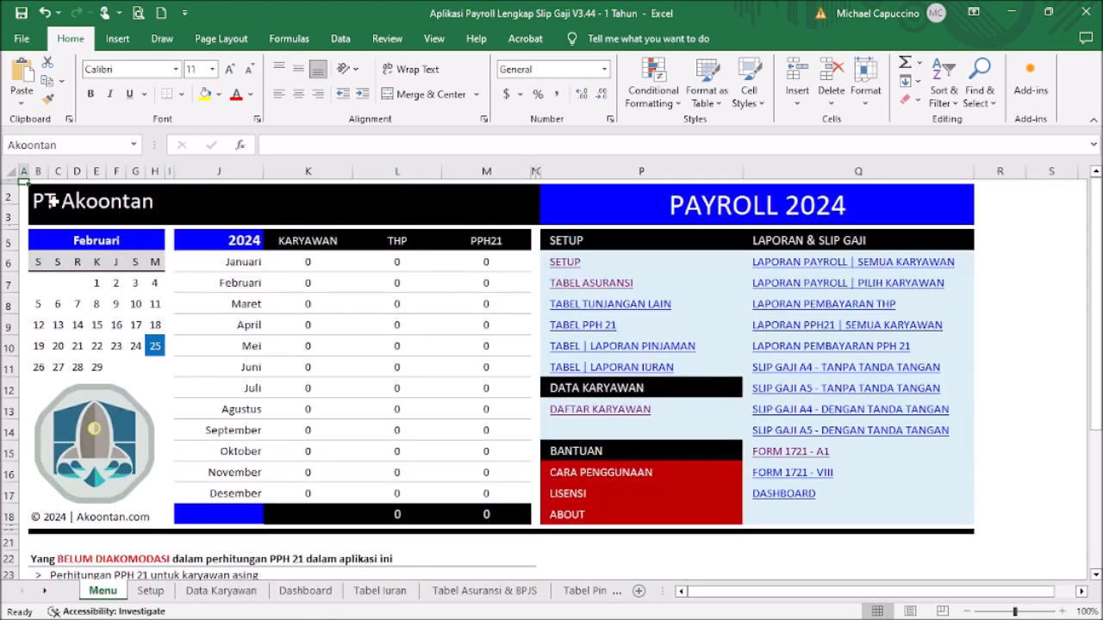
Step: Select the company NPWP number in F15 on the Setup sheet
left_click(568, 263)
left_click(333, 400)
left_click_drag(383, 144, 258, 140)
key("ctrl+c")
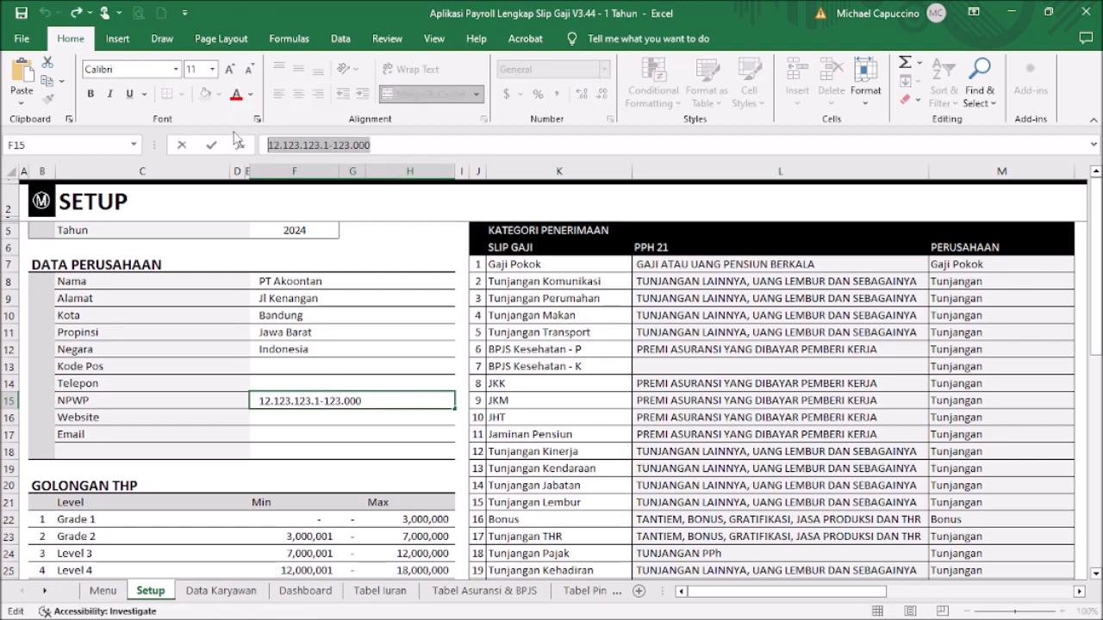
key("Escape")
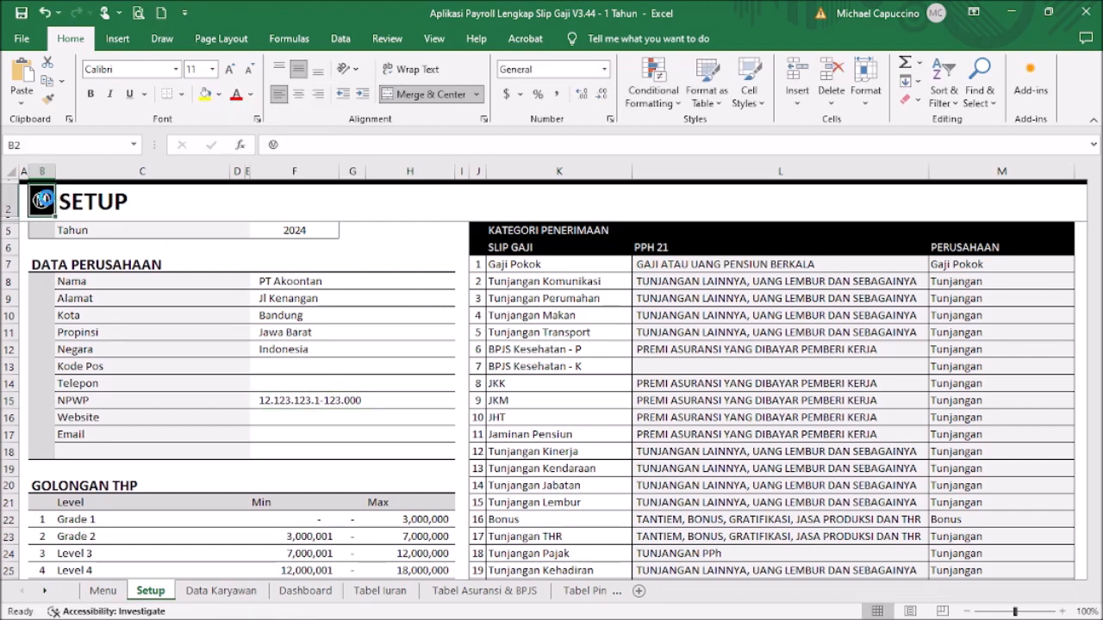
Step: Go via the Menu and employee list to Karyawan 001's NPWP cell D25
left_click(43, 204)
left_click(626, 409)
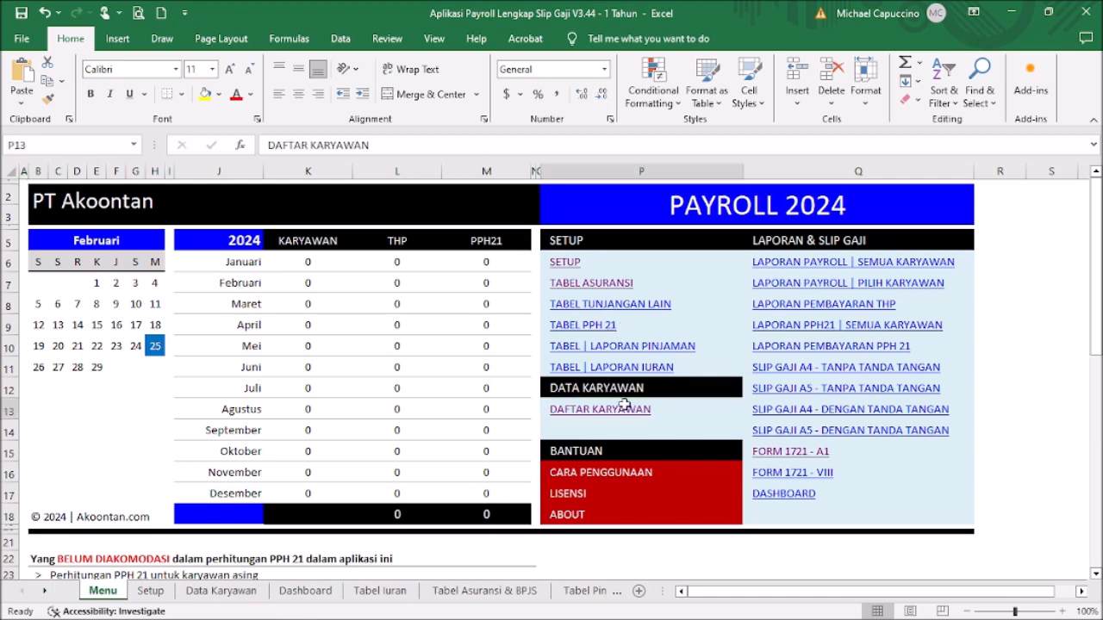
left_click(104, 247)
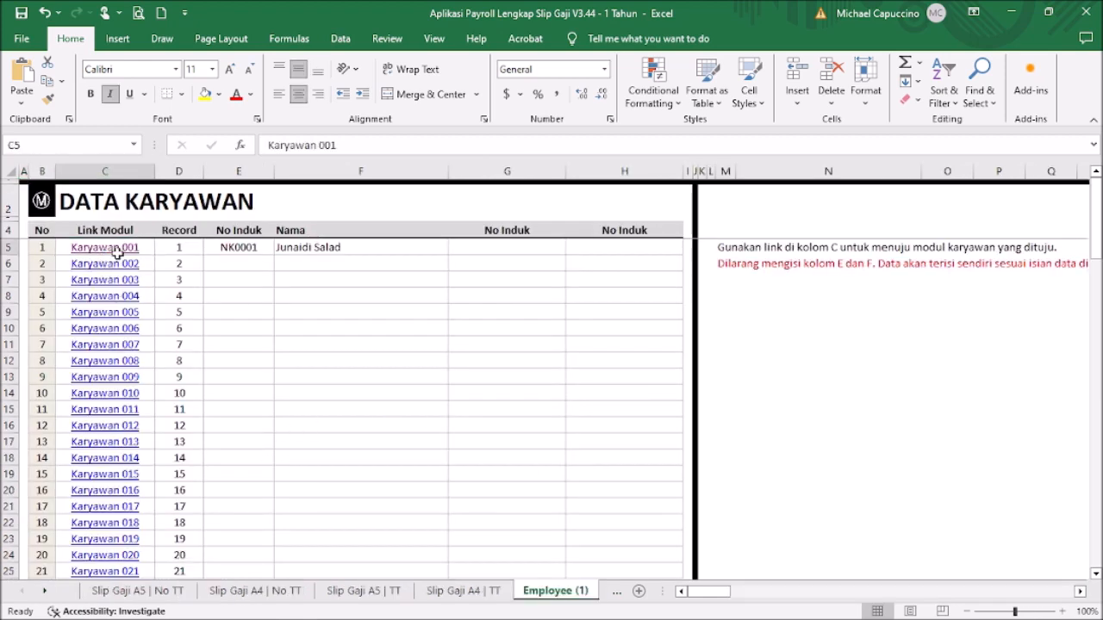
left_click(198, 413)
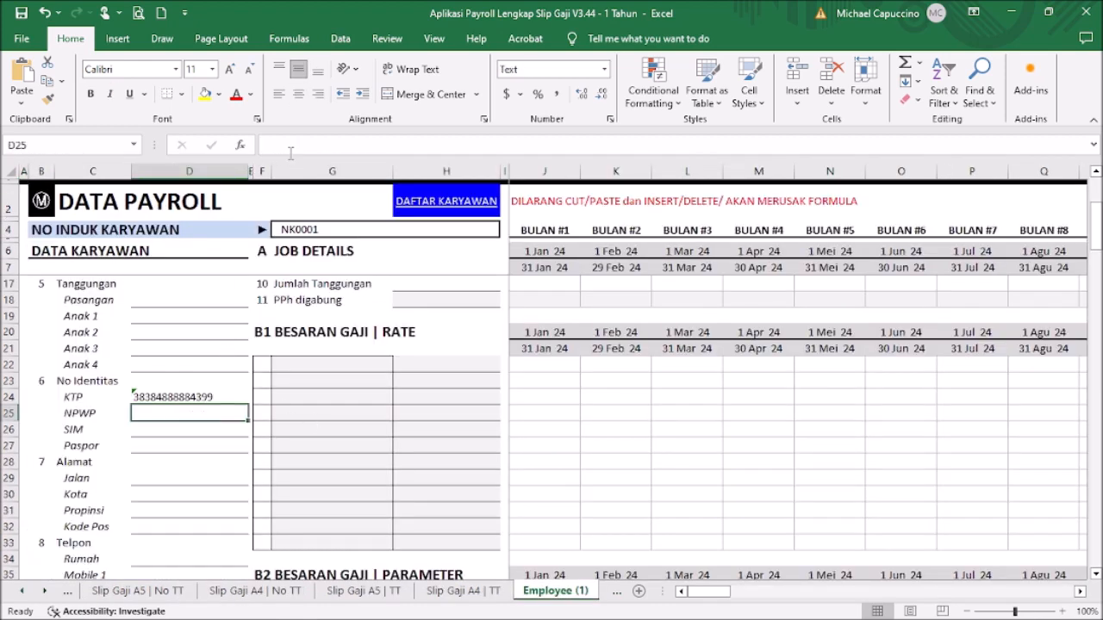
Step: Paste the tax number into NPWP and enter the SIM and passport numbers
key("ctrl+v")
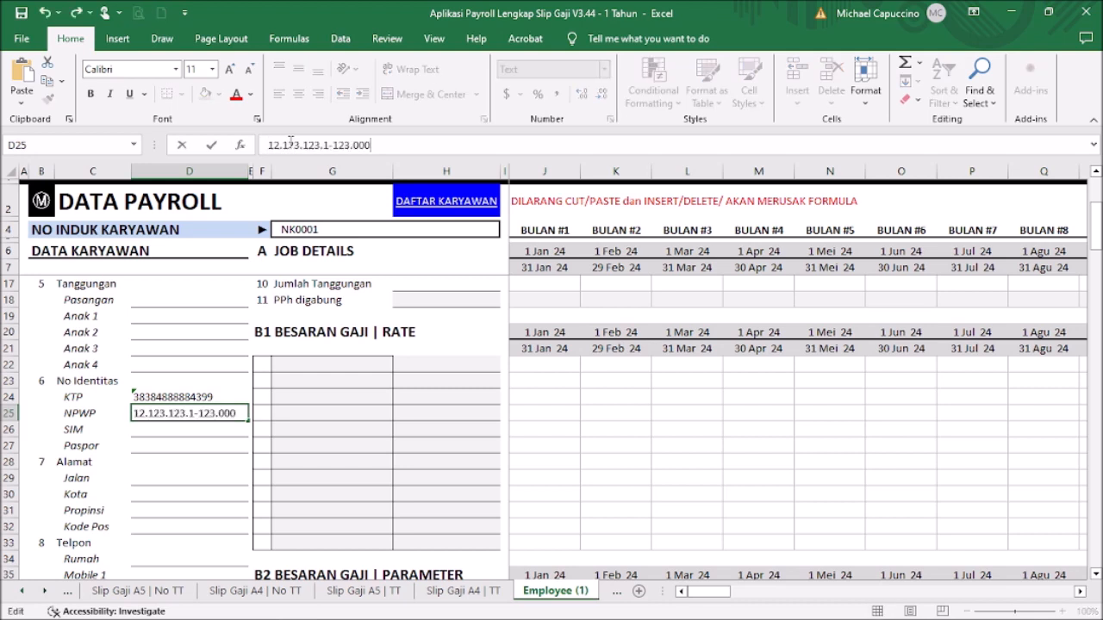
key("Return")
type("sdfsdf")
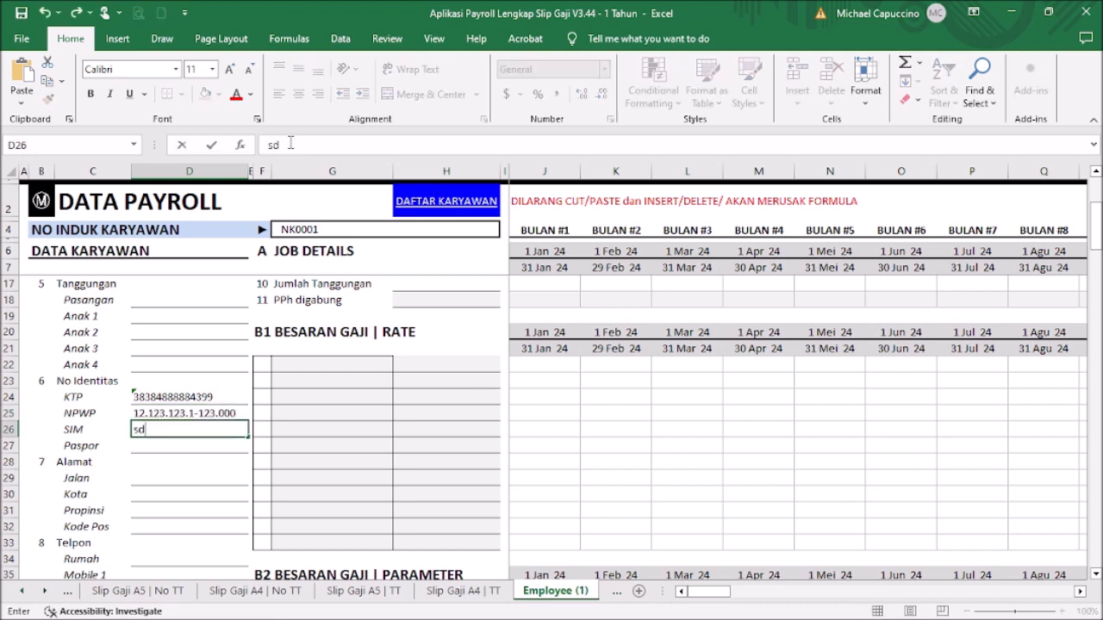
key("BackSpace")
key("BackSpace")
key("BackSpace")
key("BackSpace")
key("BackSpace")
key("BackSpace")
type("33333")
key("Return")
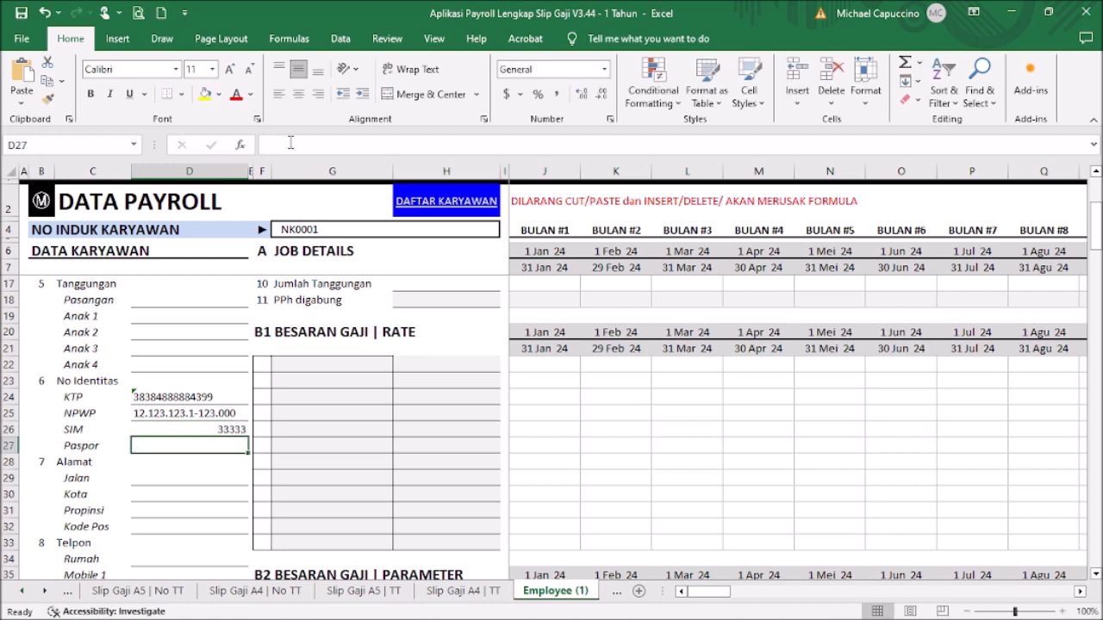
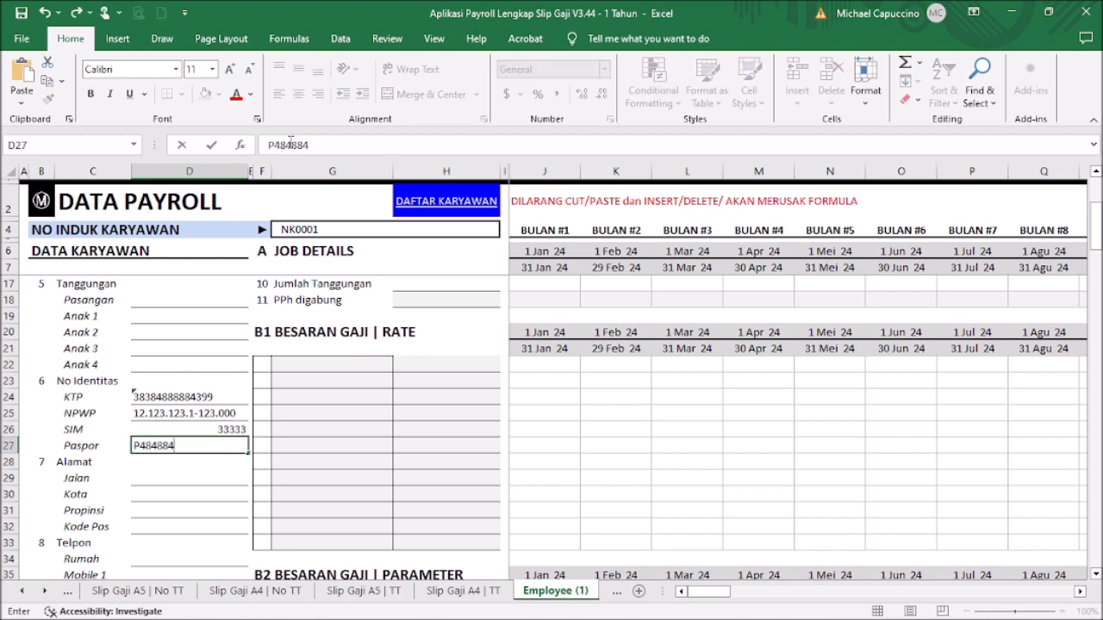
key("Return")
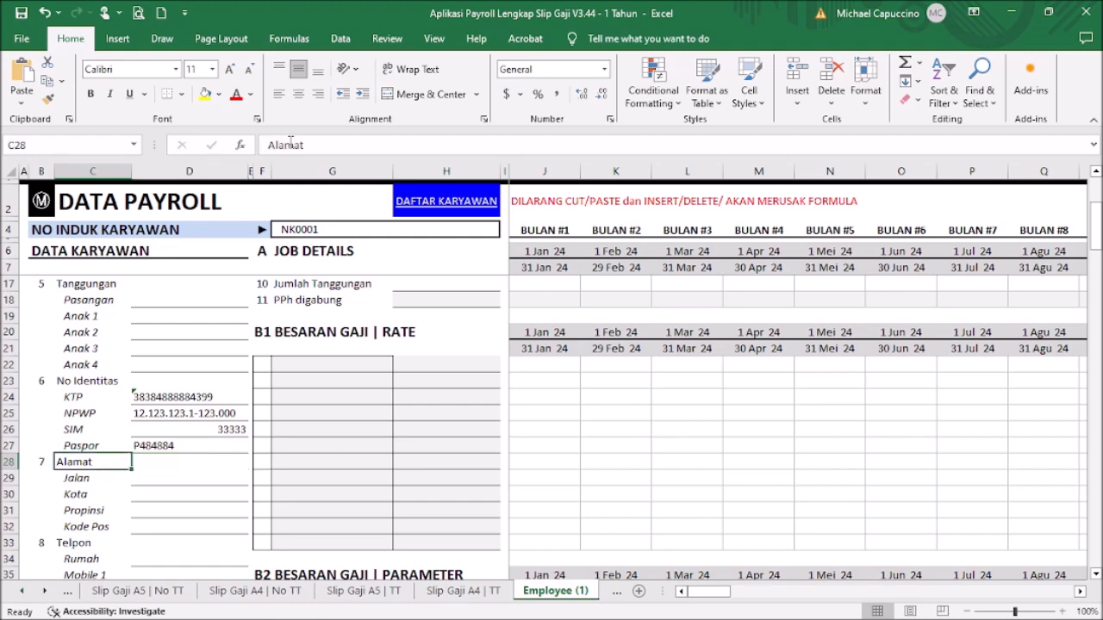
Step: Fill in the employee's home street, city, province and postal code
scroll(197, 379, "down", 2)
left_click(197, 376)
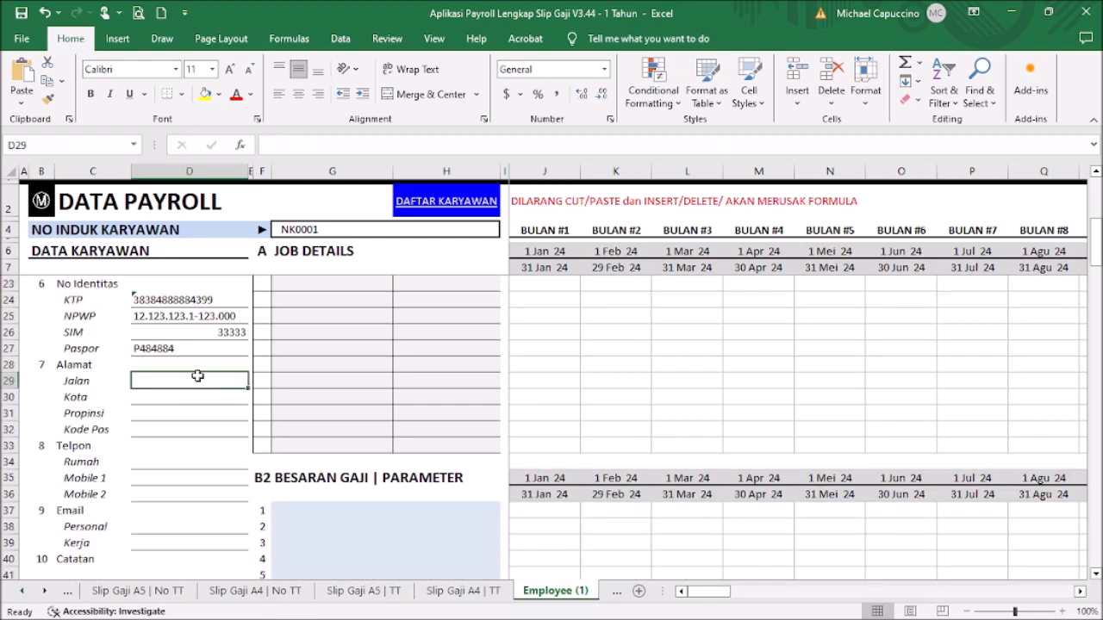
type("Jl Ratakan")
key("Return")
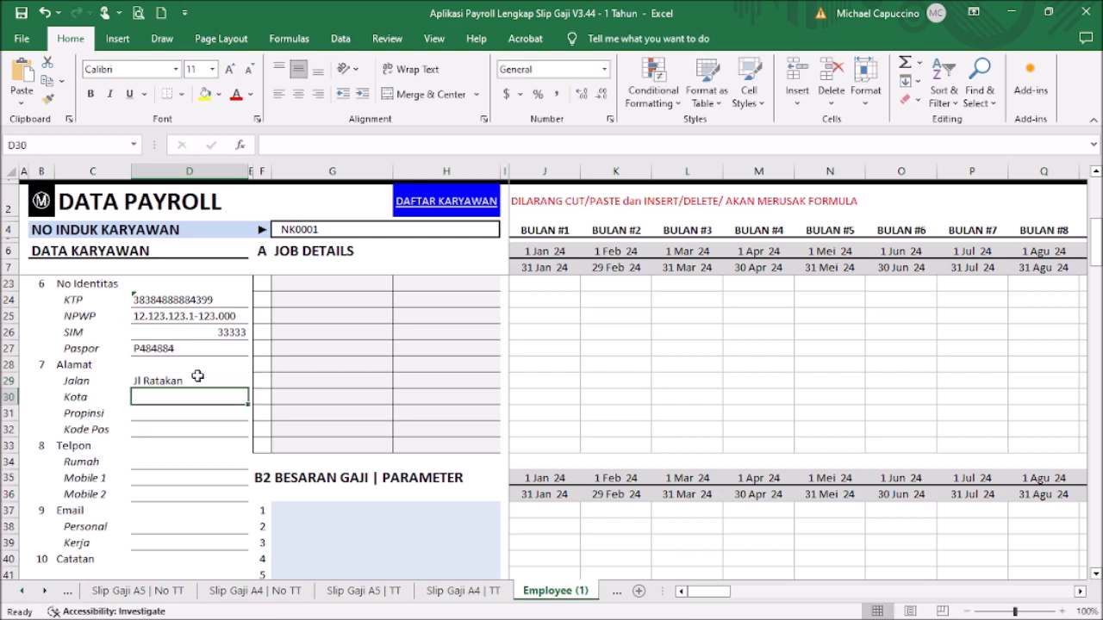
type("Bandung")
key("Return")
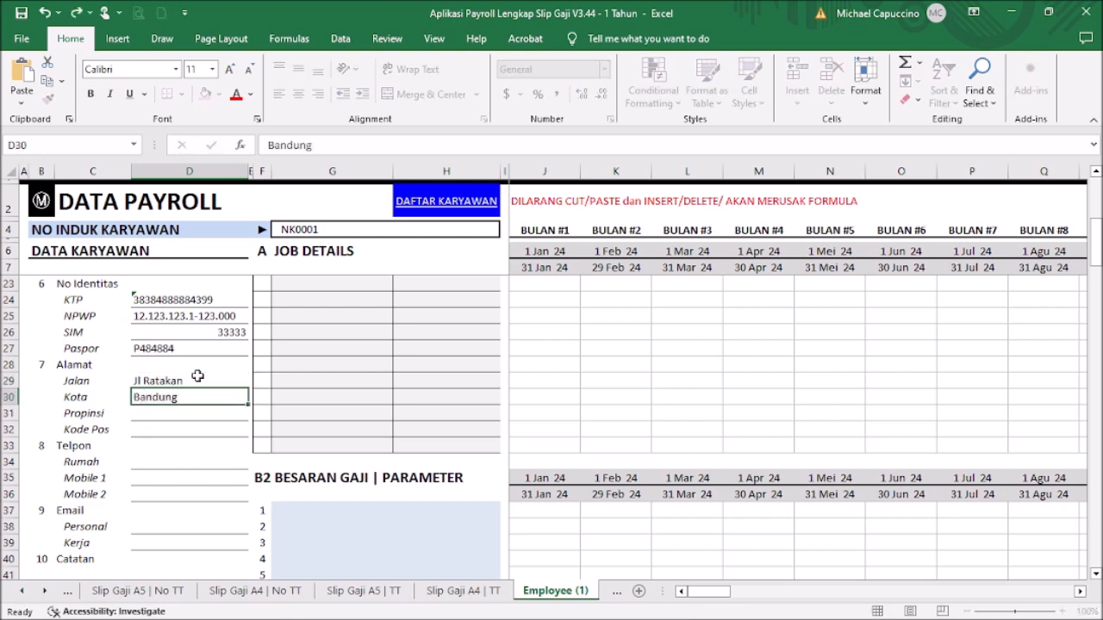
type("Jawa Barat")
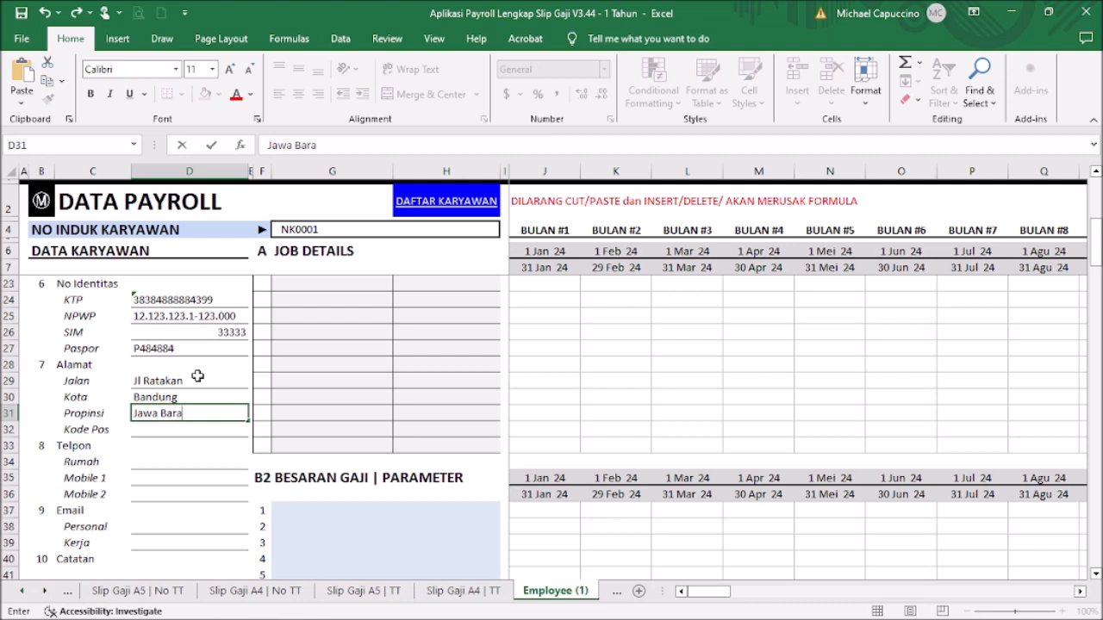
key("Return")
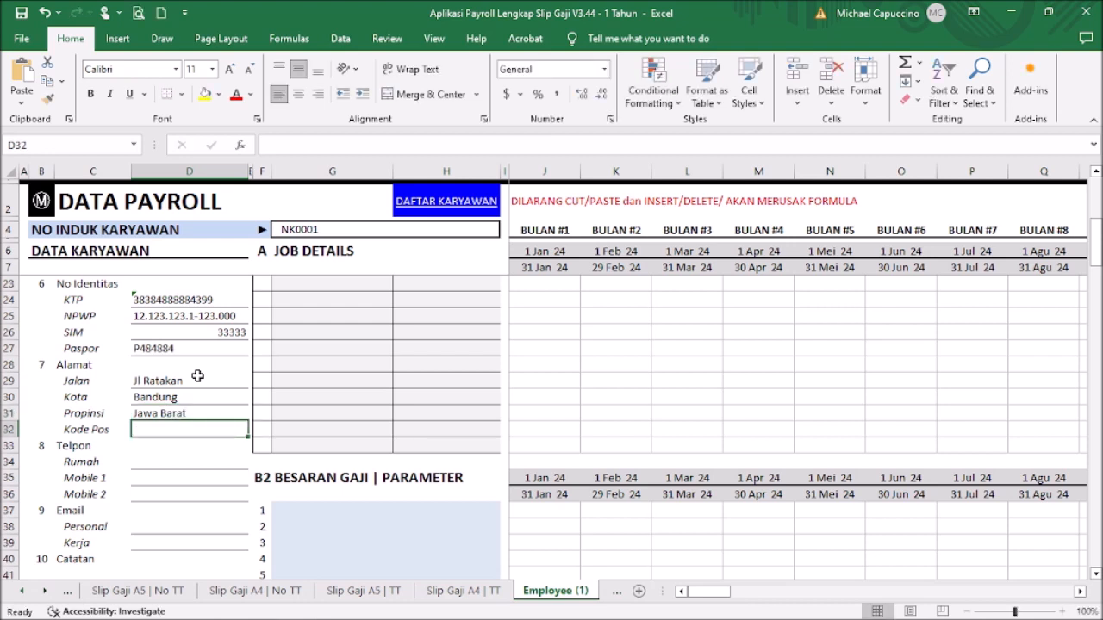
type("49494")
key("Return")
key("Return")
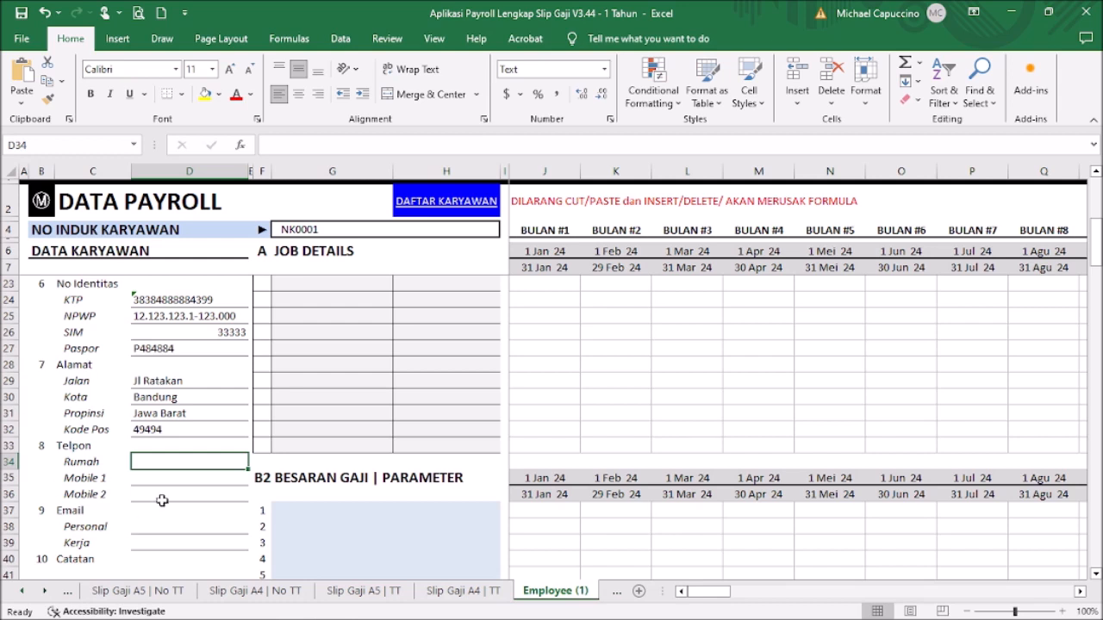
Step: Look over the e-mail and Catatan notes fields further down, leaving them empty
scroll(162, 500, "down", 1)
left_click(187, 488)
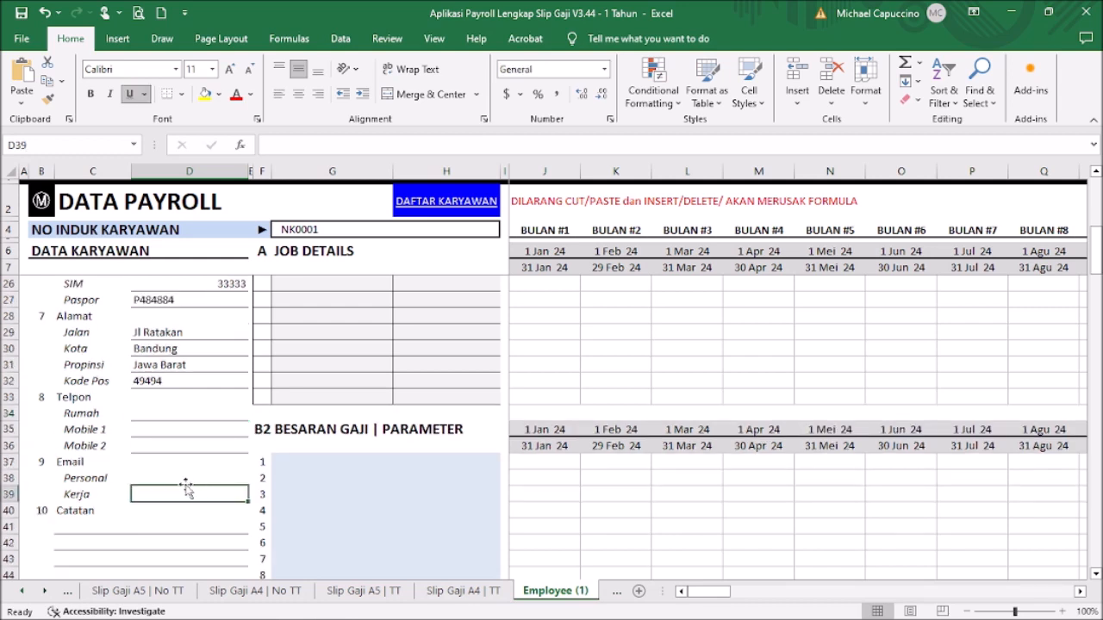
scroll(168, 489, "down", 1)
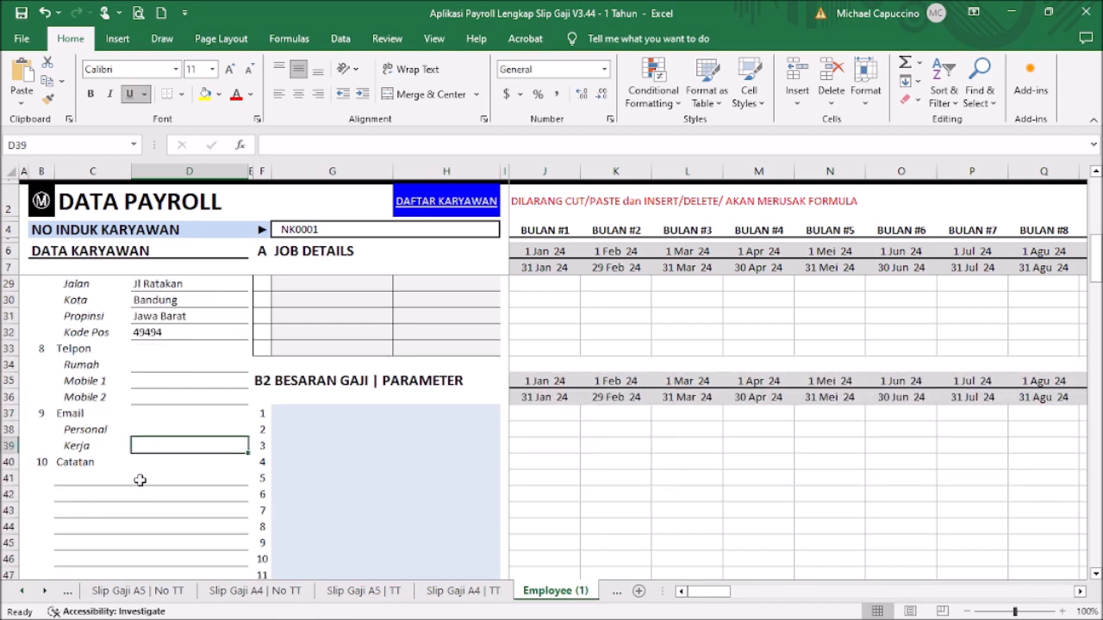
left_click(140, 480)
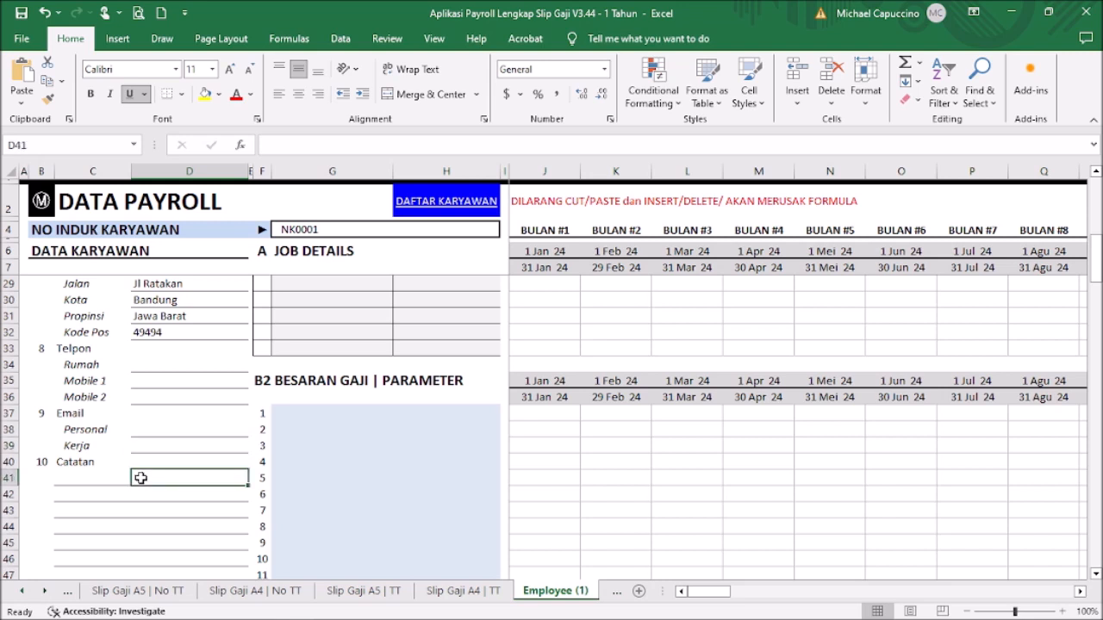
left_click(91, 482)
scroll(204, 476, "down", 2)
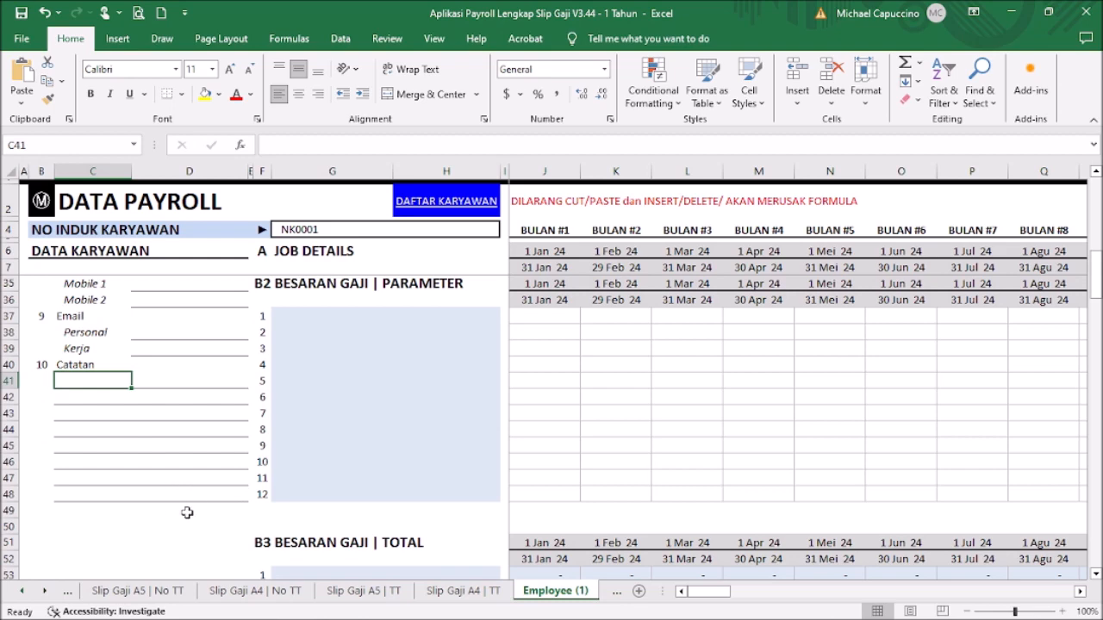
scroll(196, 501, "up", 3)
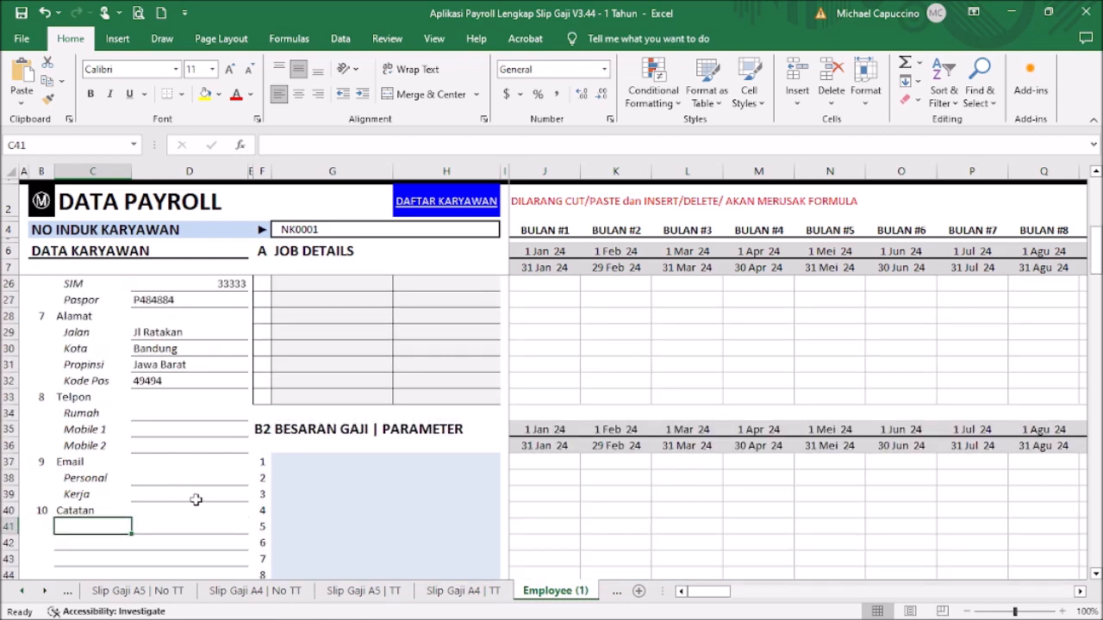
scroll(196, 499, "up", 6)
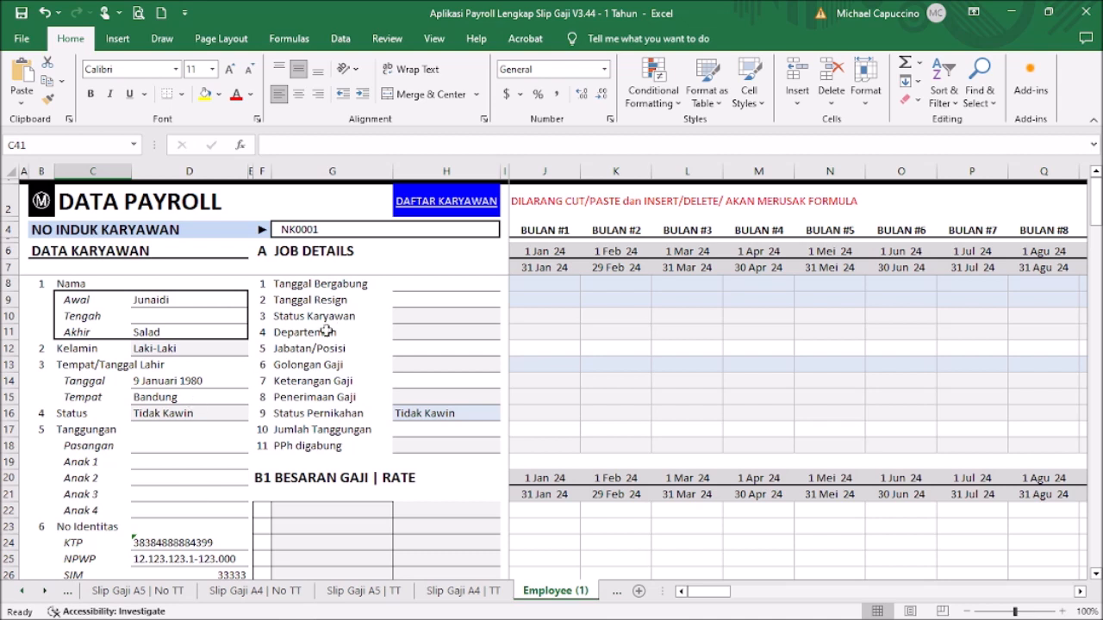
Step: Enter 8 Mar 2020 as the join date in H8, comparing its format with the birth date
left_click(440, 287)
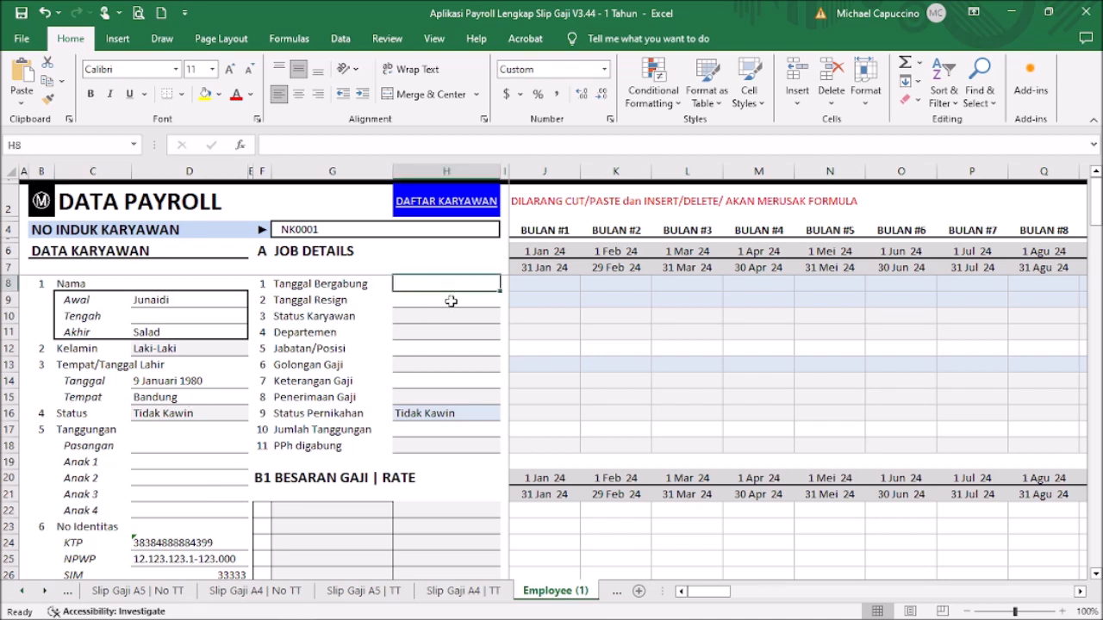
type("8 mar")
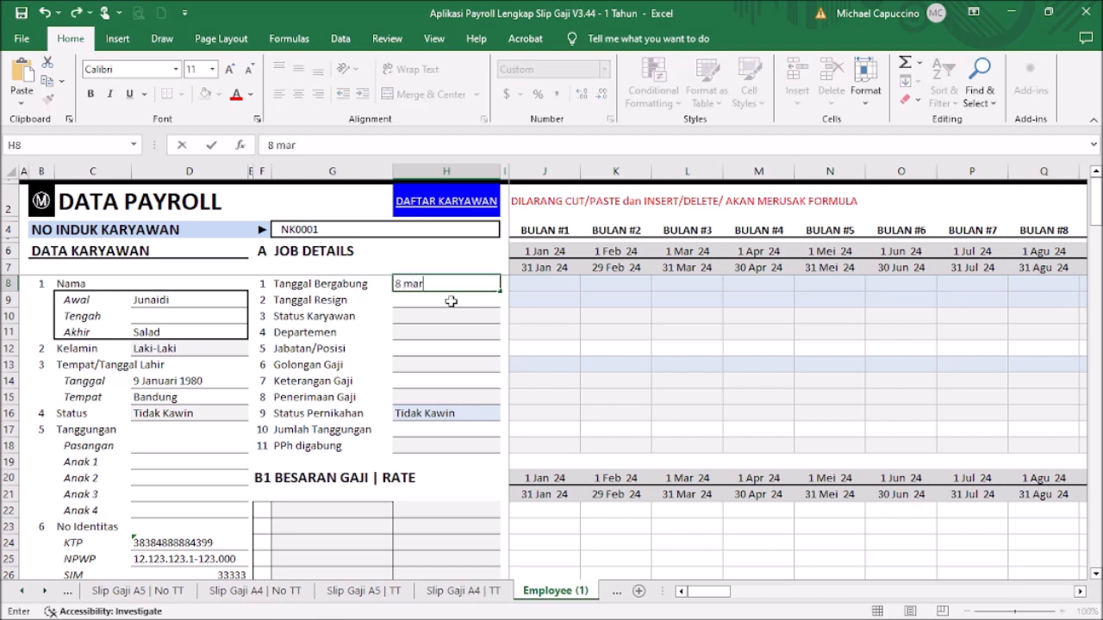
type(" 20")
key("Return")
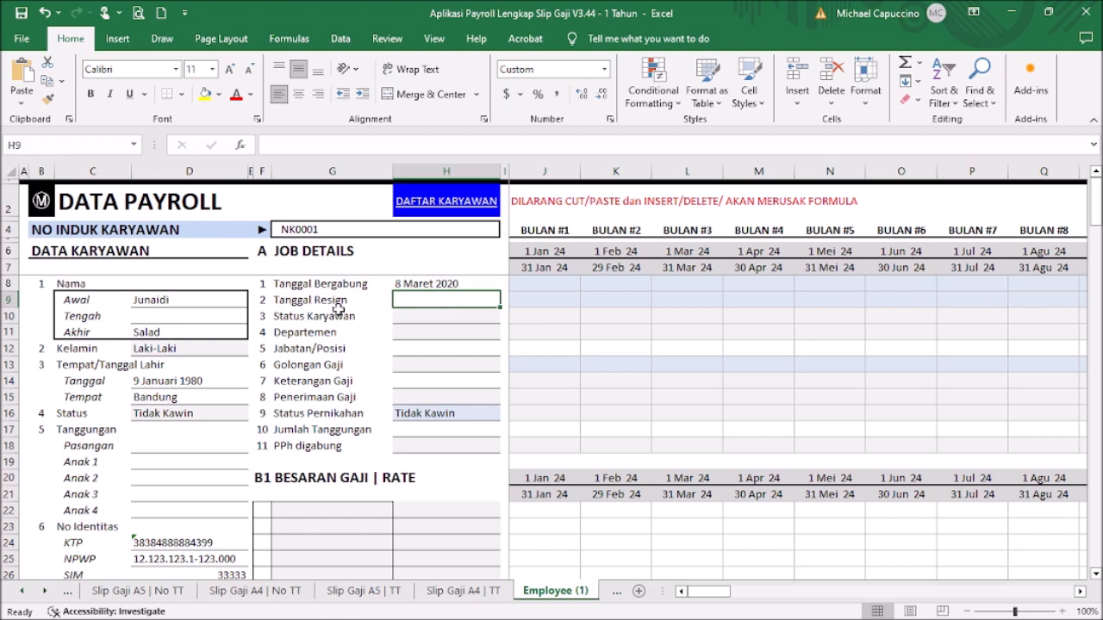
left_click(222, 383)
left_click(463, 284)
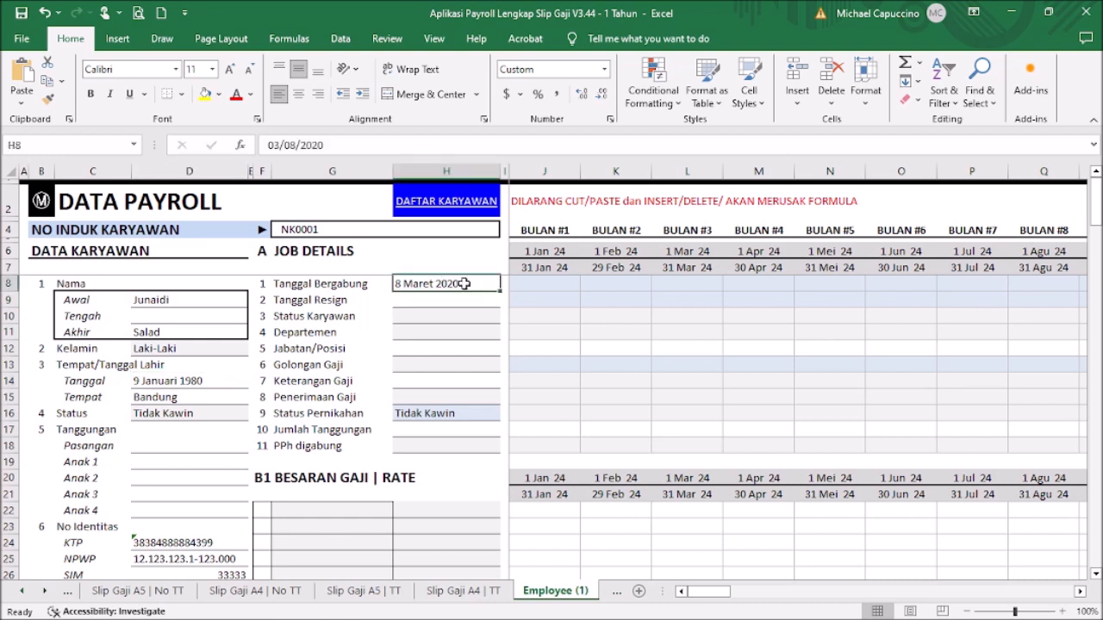
left_click(215, 383)
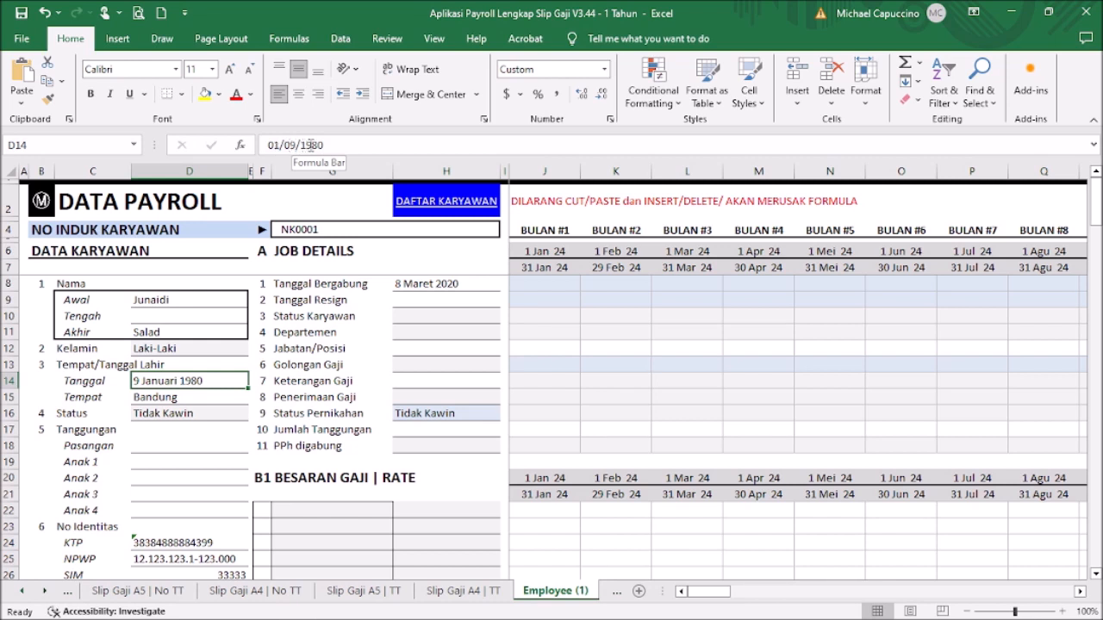
left_click(443, 282)
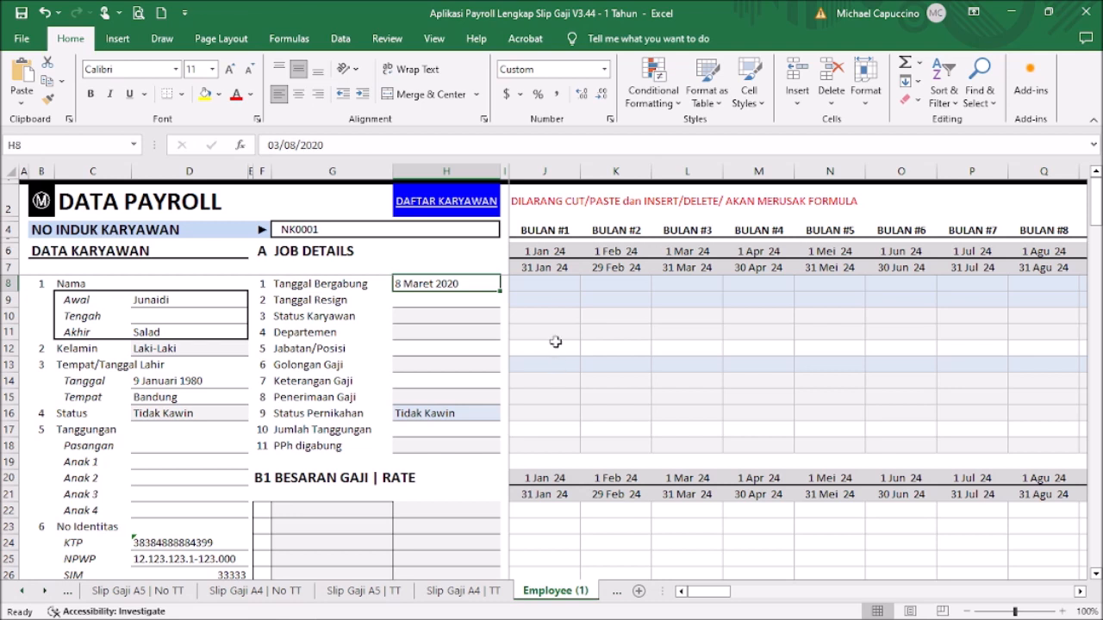
type("8 mar")
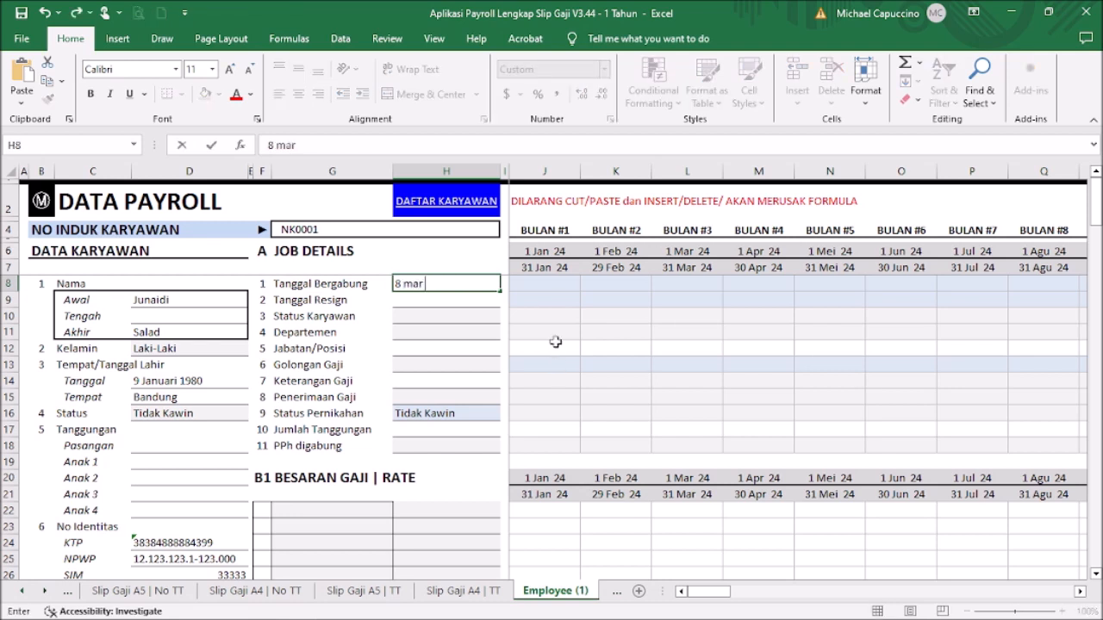
type(" 2020")
key("Return")
Step: Re-enter the join date as 8 Maret 2020 and adjust its text in the formula bar
key("Up")
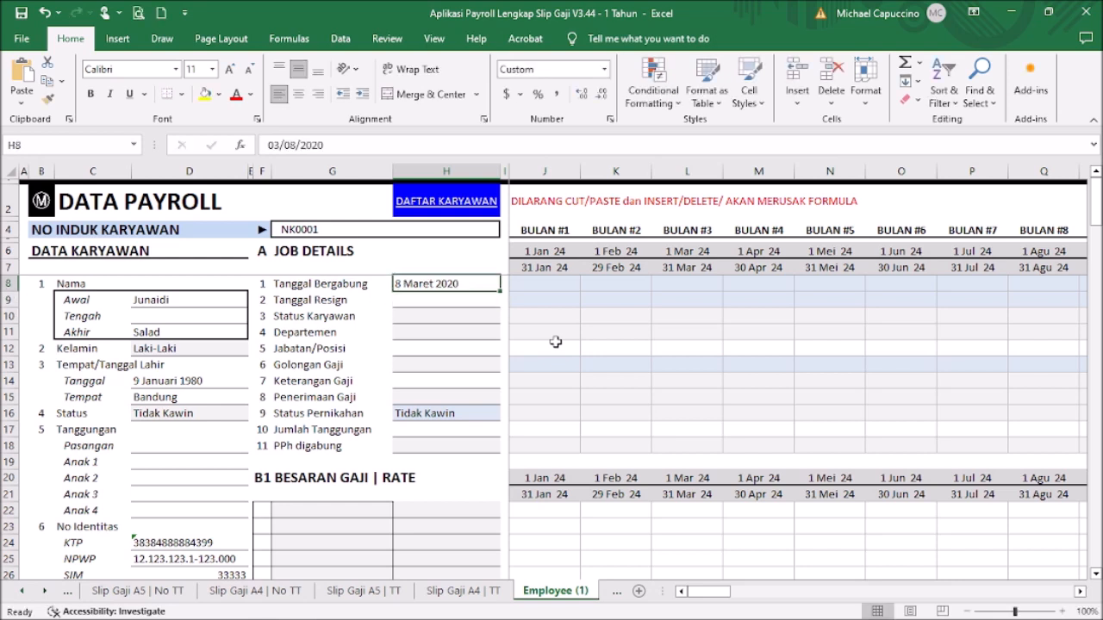
type("8 Maret 2020")
key("Return")
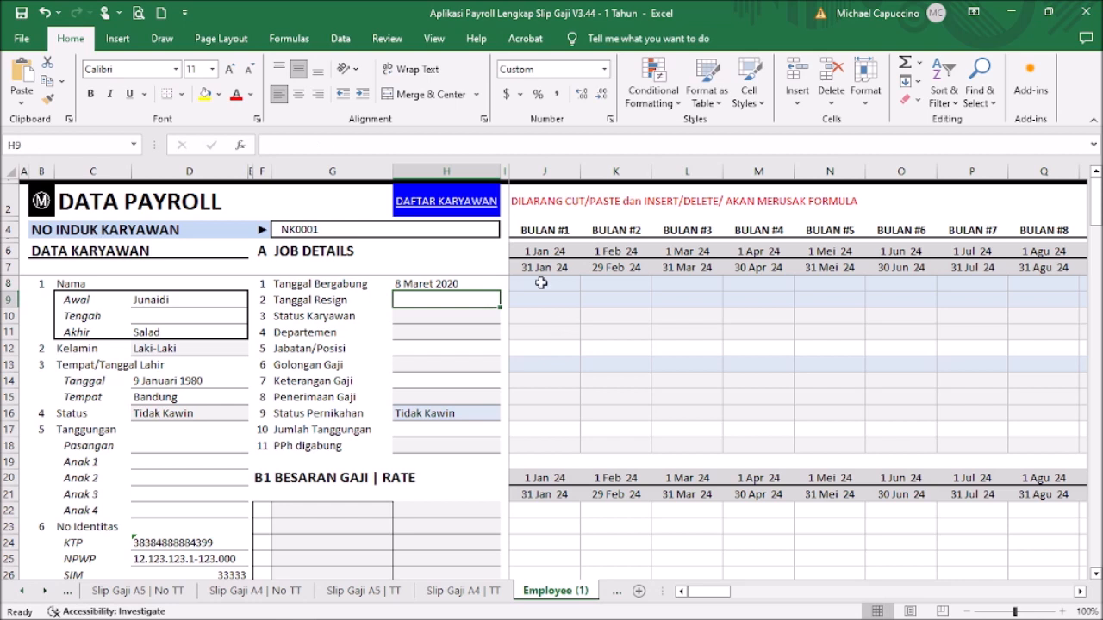
left_click(467, 284)
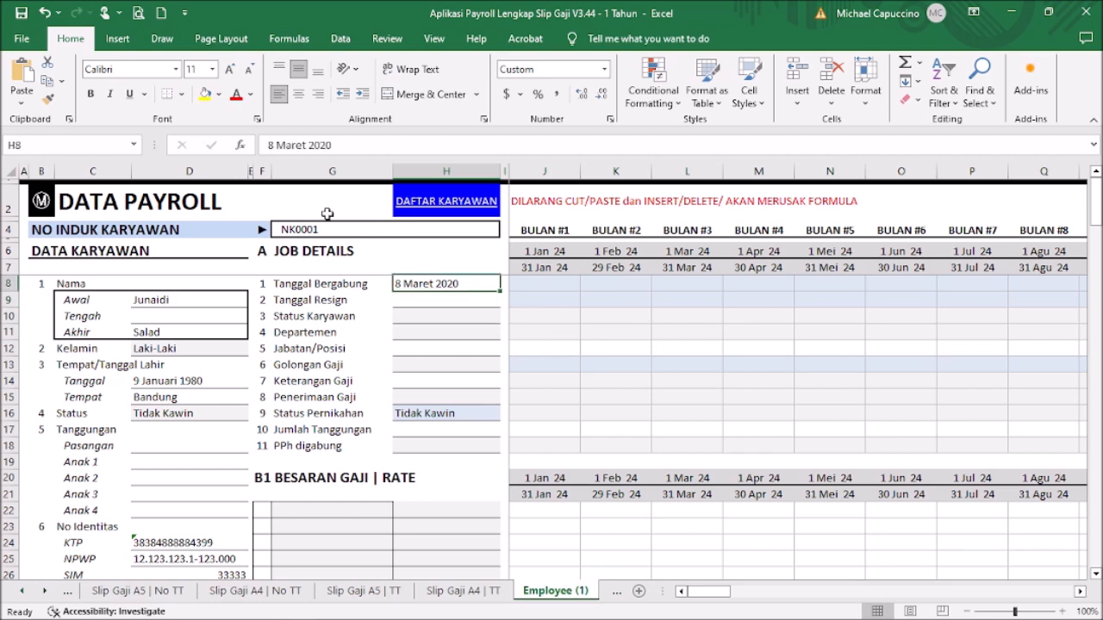
left_click_drag(264, 144, 333, 144)
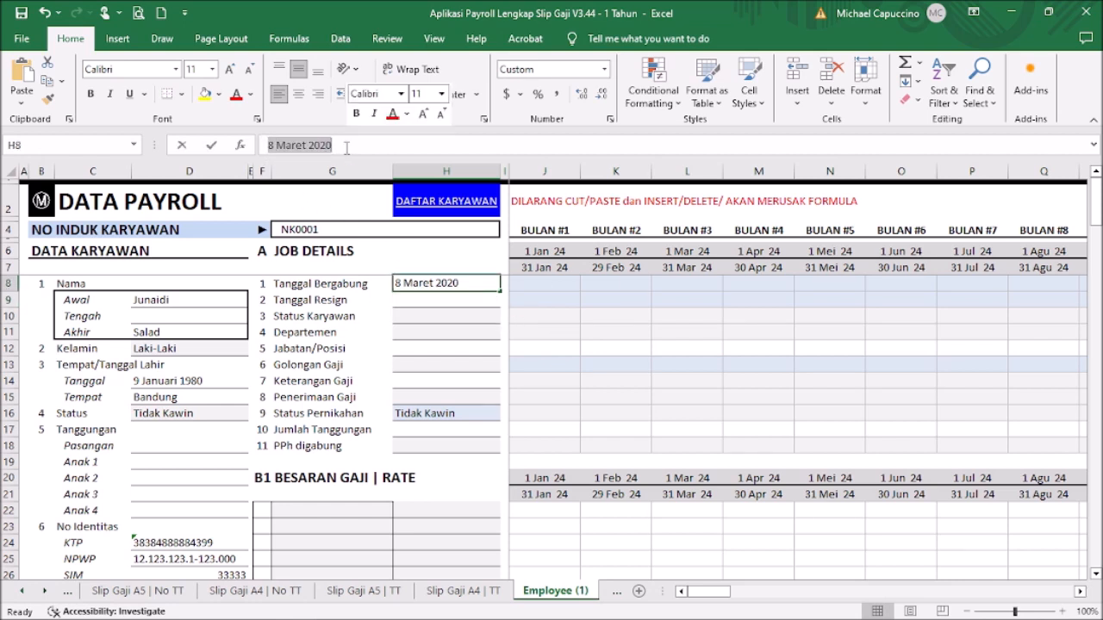
left_click(365, 146)
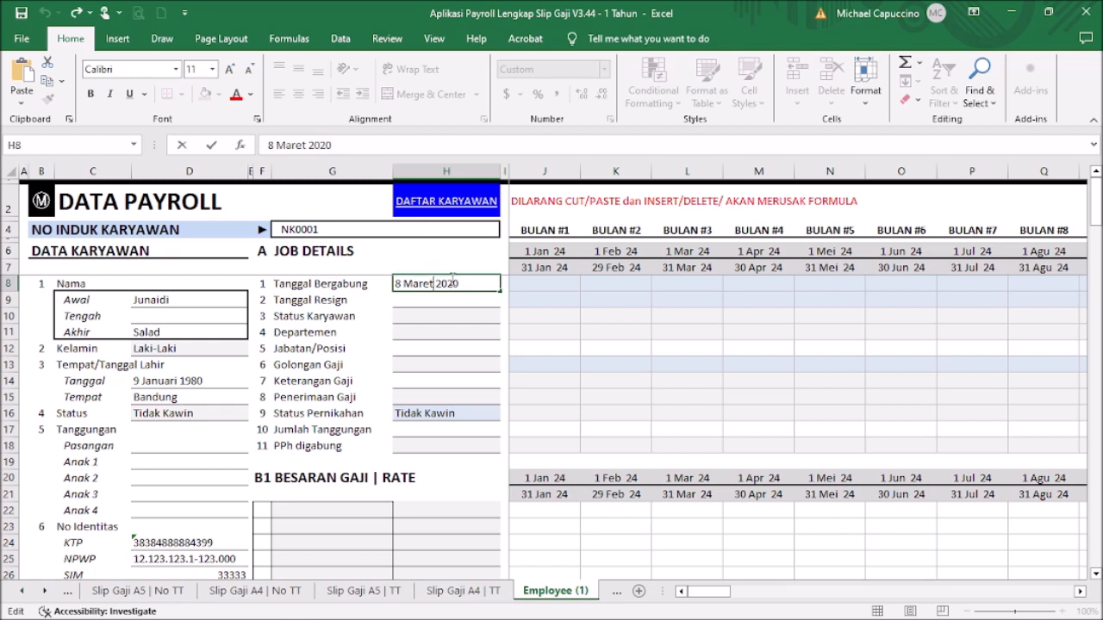
key("BackSpace")
key("BackSpace")
key("Return")
left_click(451, 282)
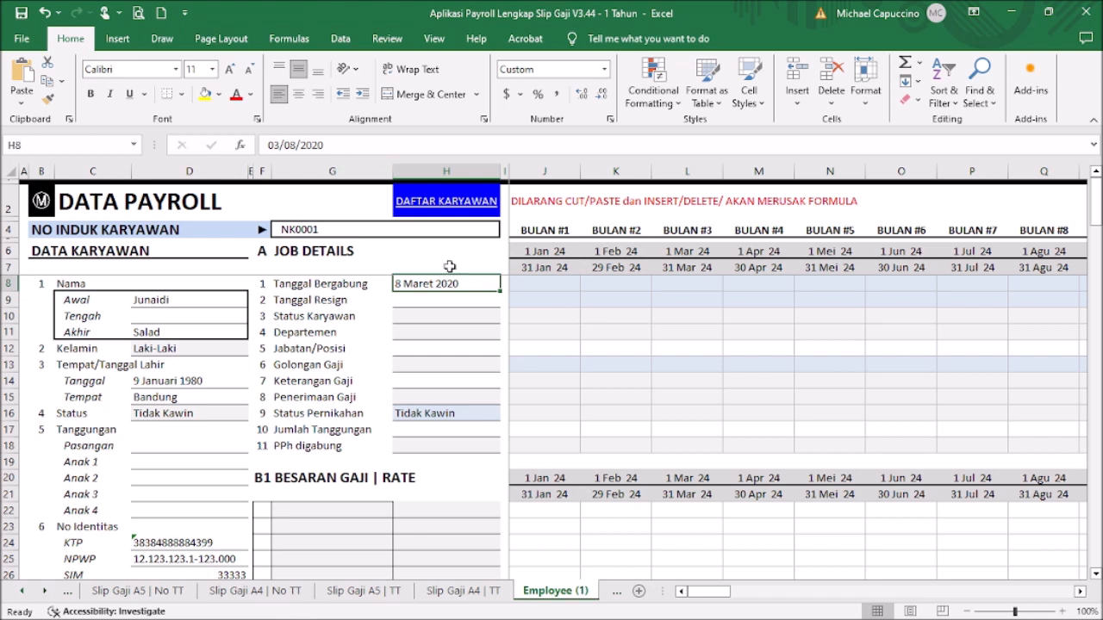
left_click(469, 299)
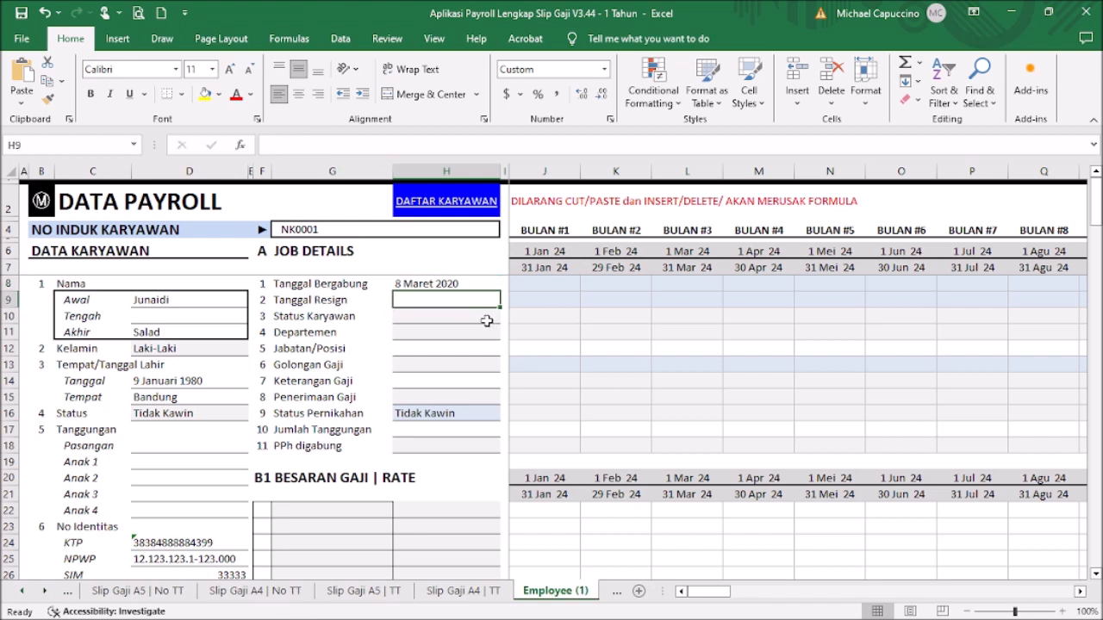
Step: Set employee status Tetap, department Logistik and position Supervisor
left_click(478, 319)
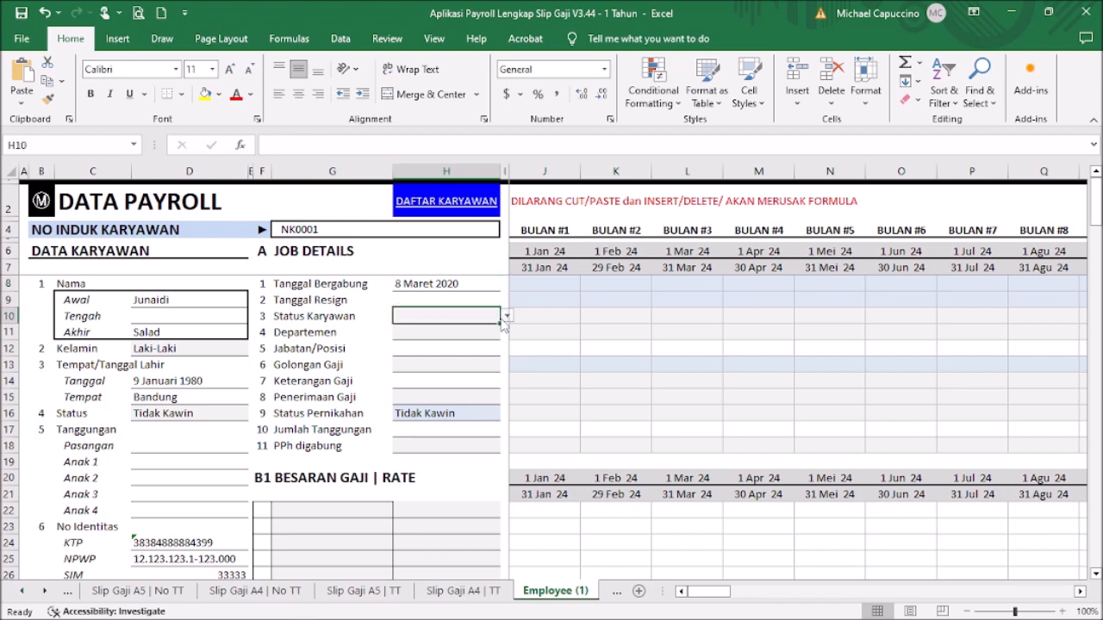
left_click(505, 317)
left_click(489, 332)
left_click(482, 336)
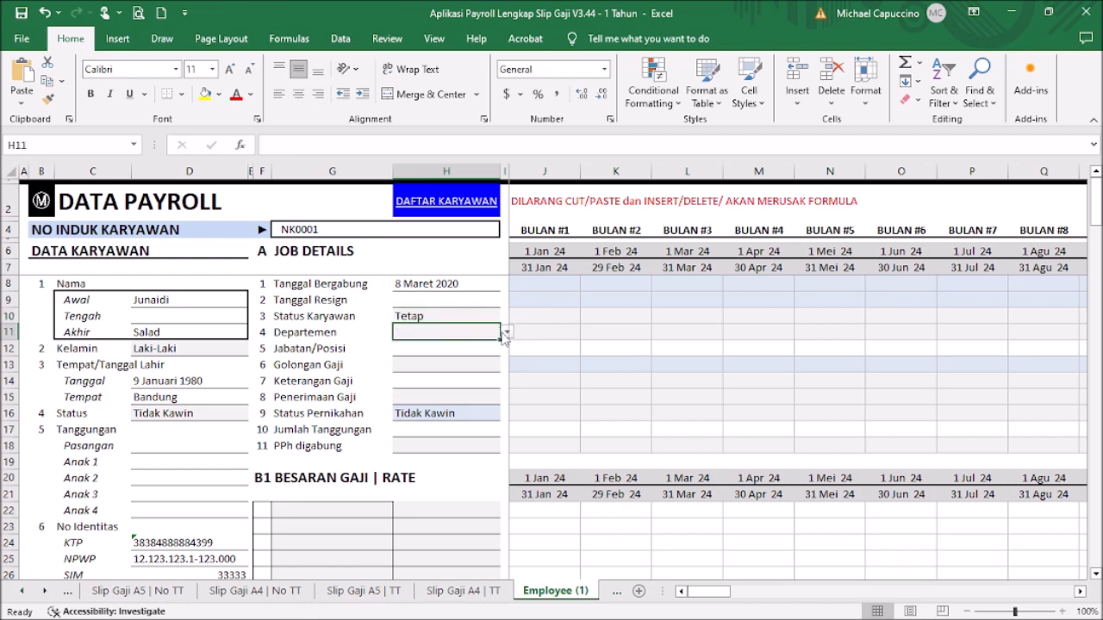
left_click(506, 333)
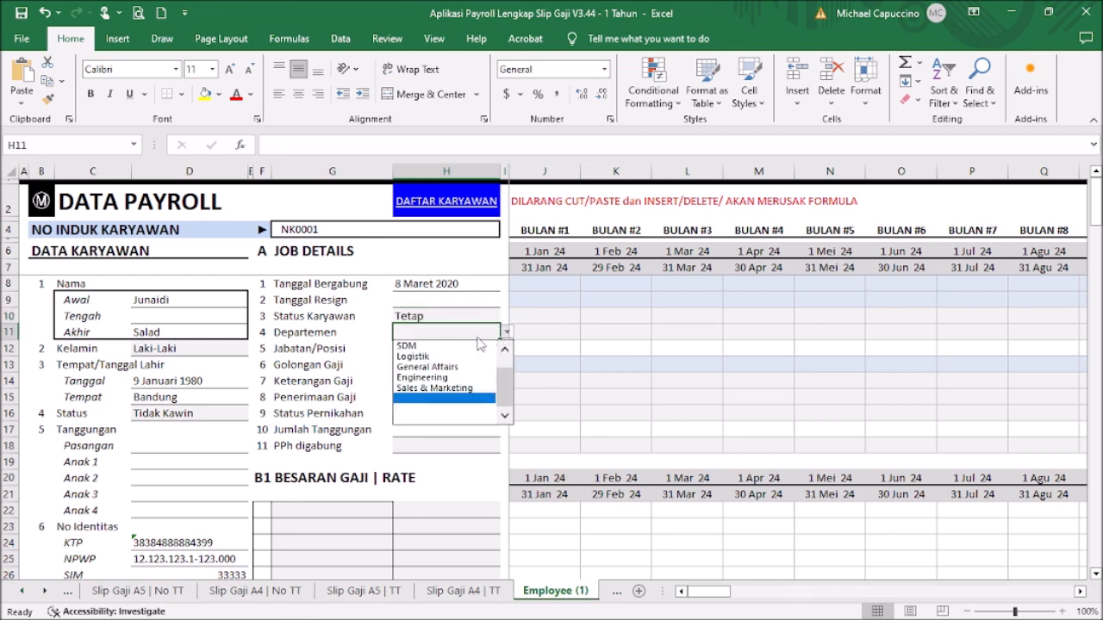
left_click(452, 355)
left_click(448, 348)
type("S")
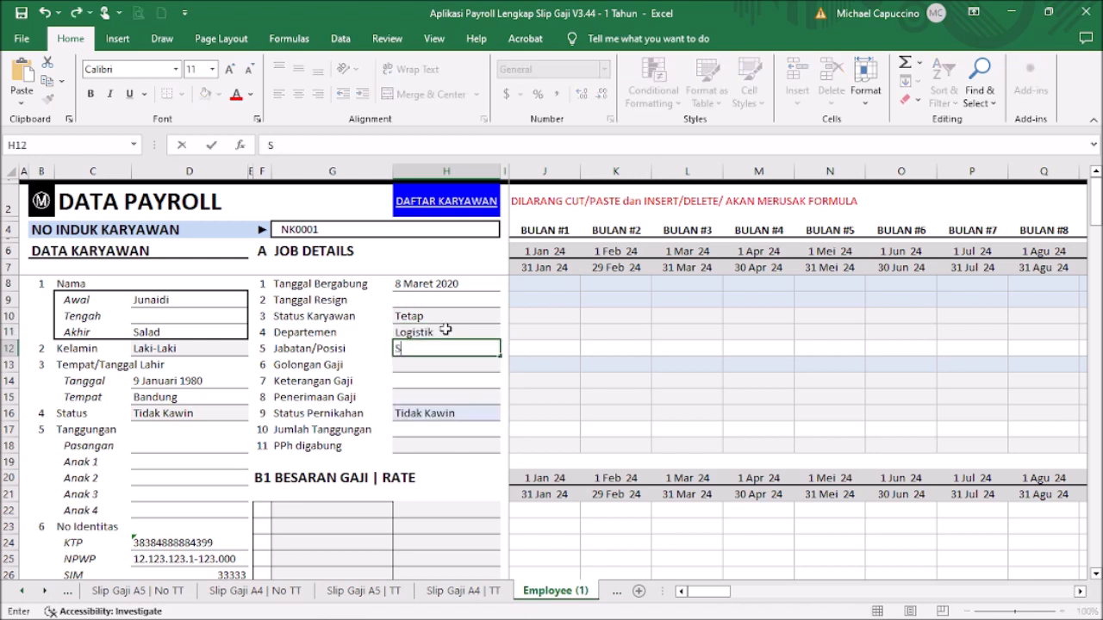
type("upervisor")
key("Return")
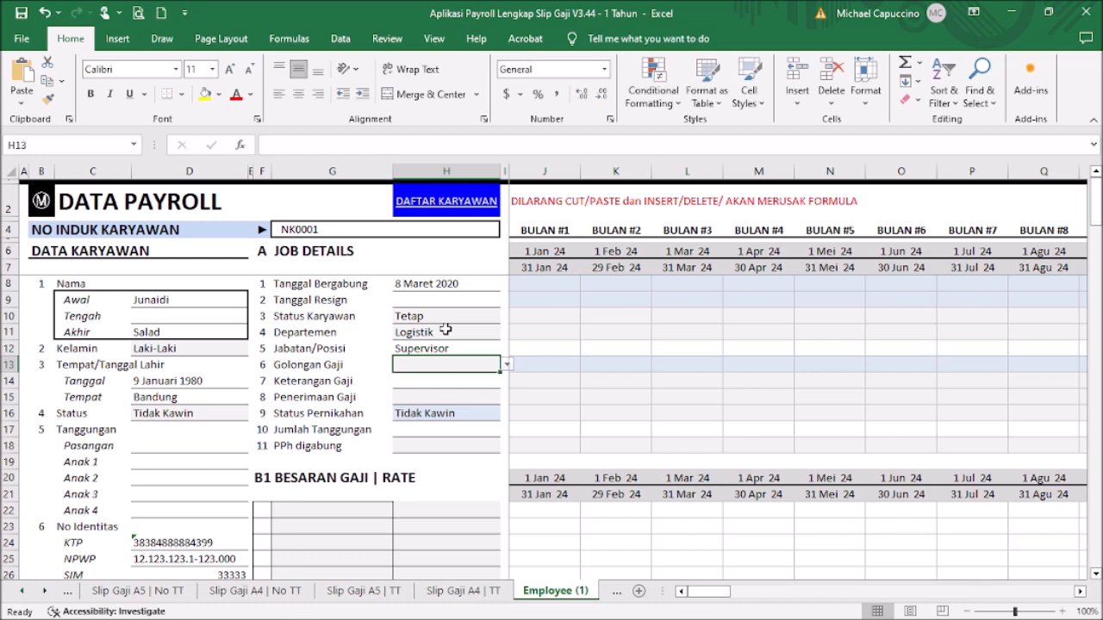
Step: Set the salary grade to Grade 1, leaving January's Naik/Tetap salary note unchanged
left_click(507, 364)
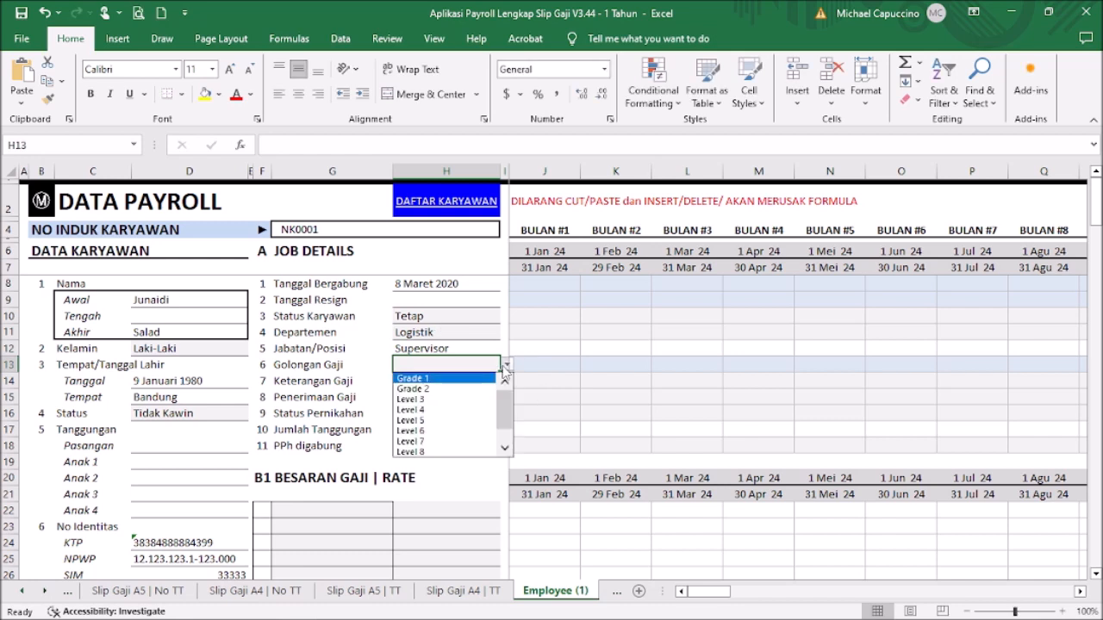
left_click(464, 381)
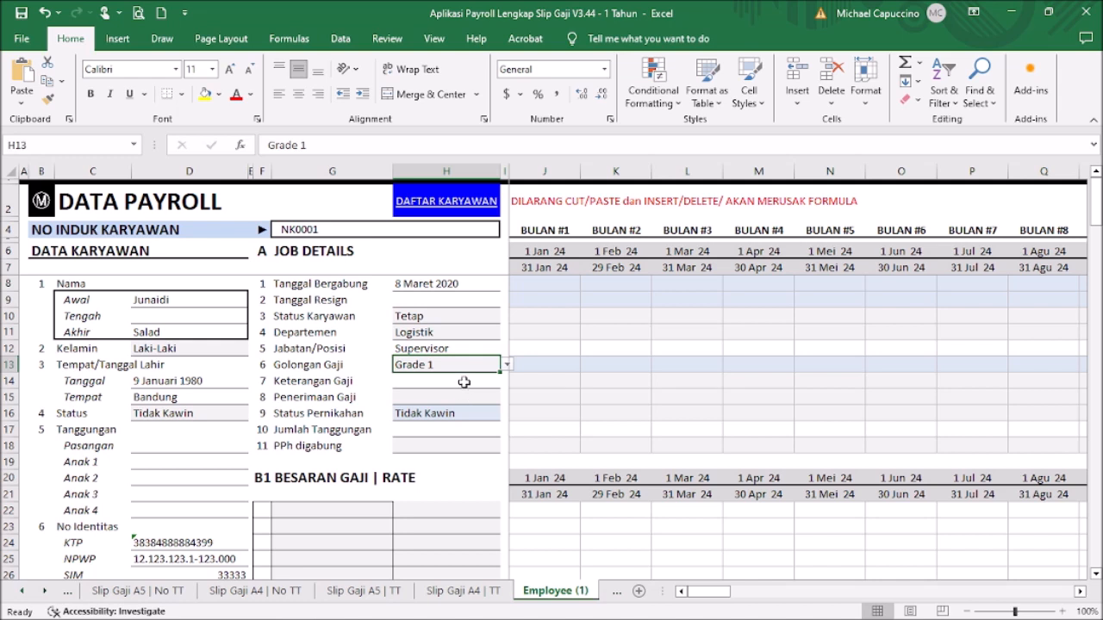
left_click(465, 381)
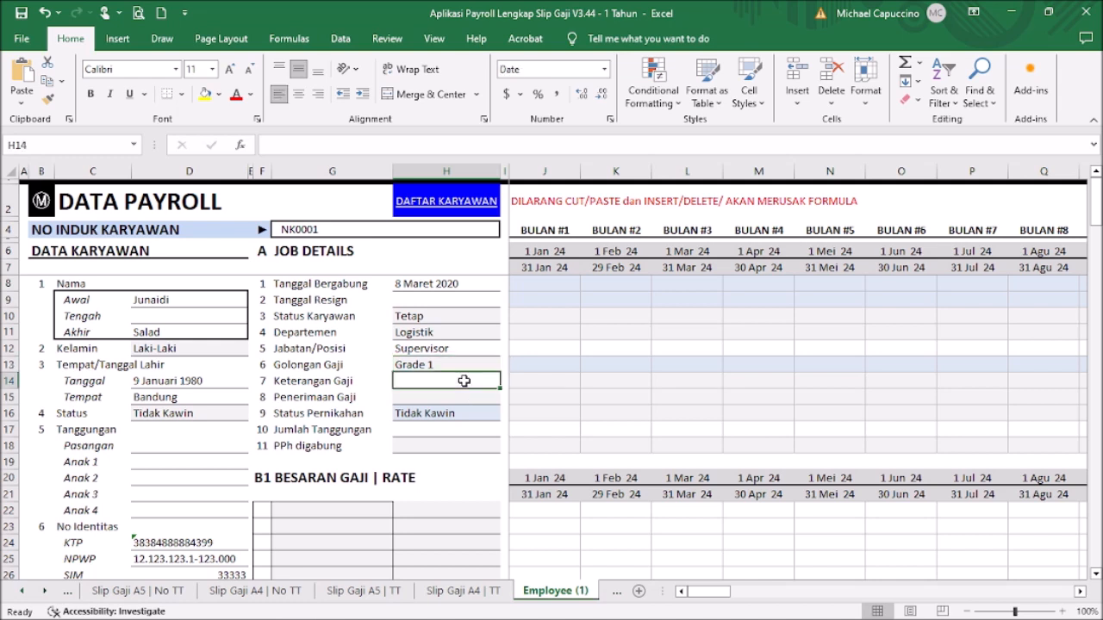
left_click(545, 379)
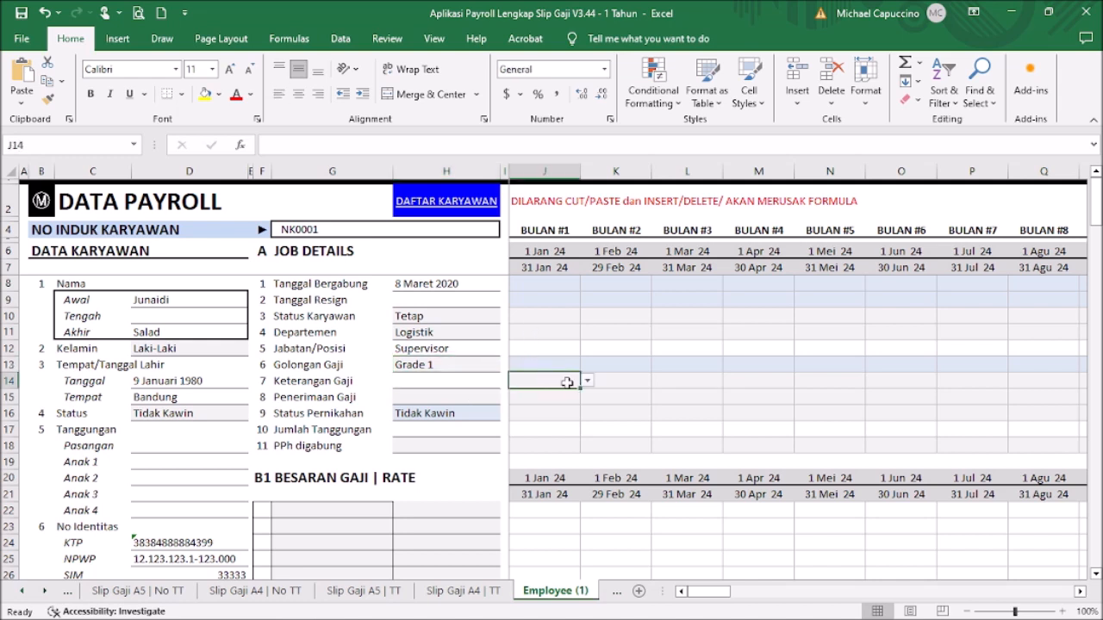
left_click(587, 383)
left_click(587, 384)
left_click(586, 384)
left_click(586, 383)
left_click(469, 377)
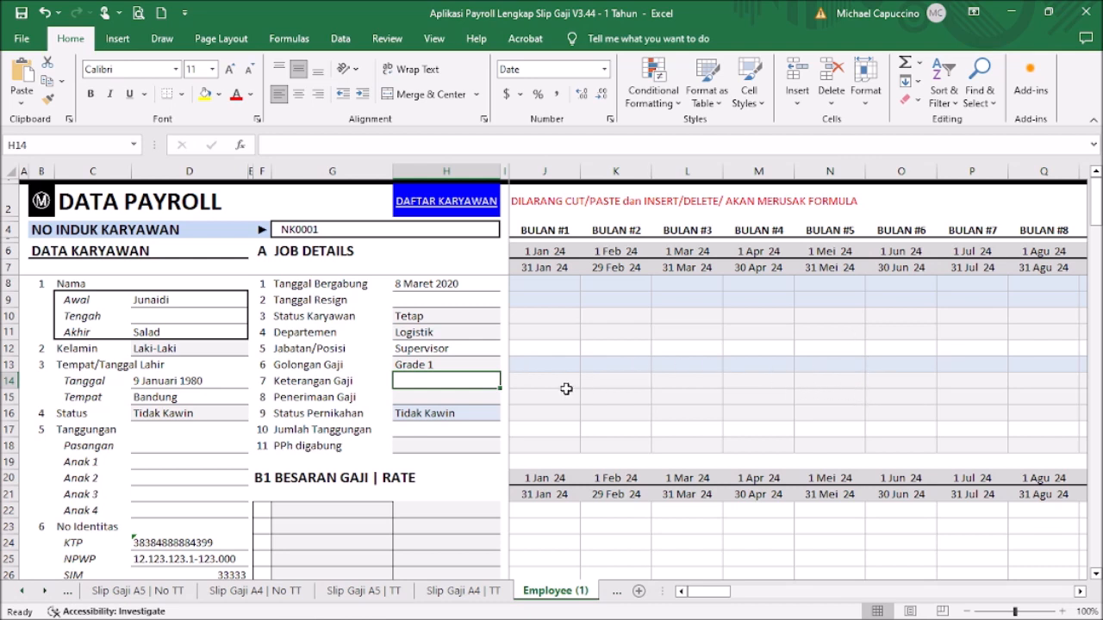
Step: Set pay frequency Bulanan, 0 dependants and PPh digabung Tidak
left_click(475, 397)
left_click(506, 396)
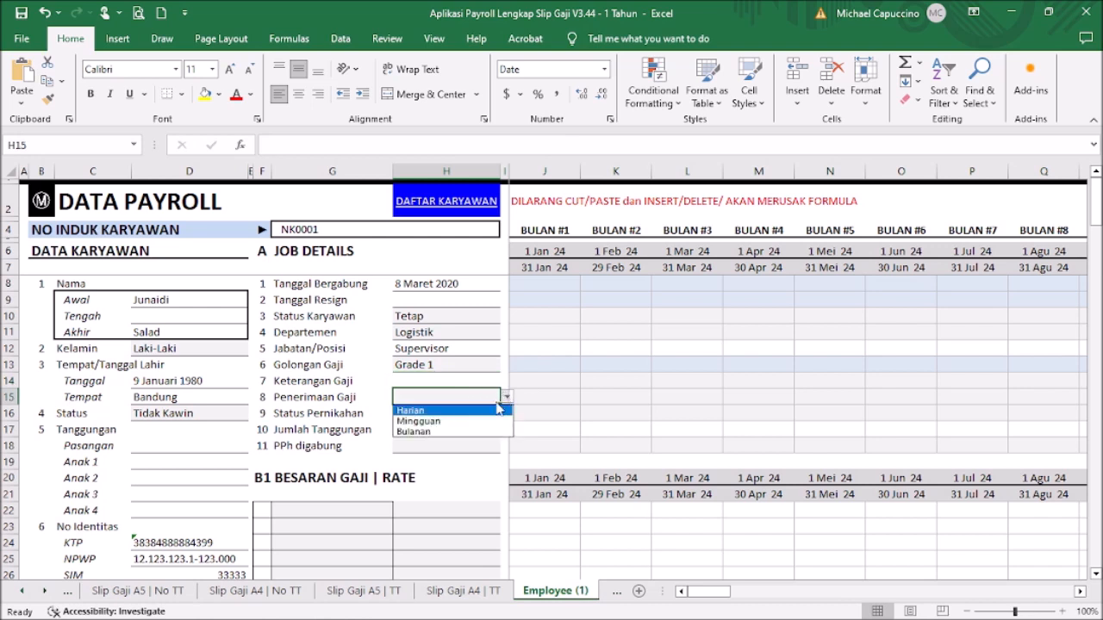
left_click(480, 431)
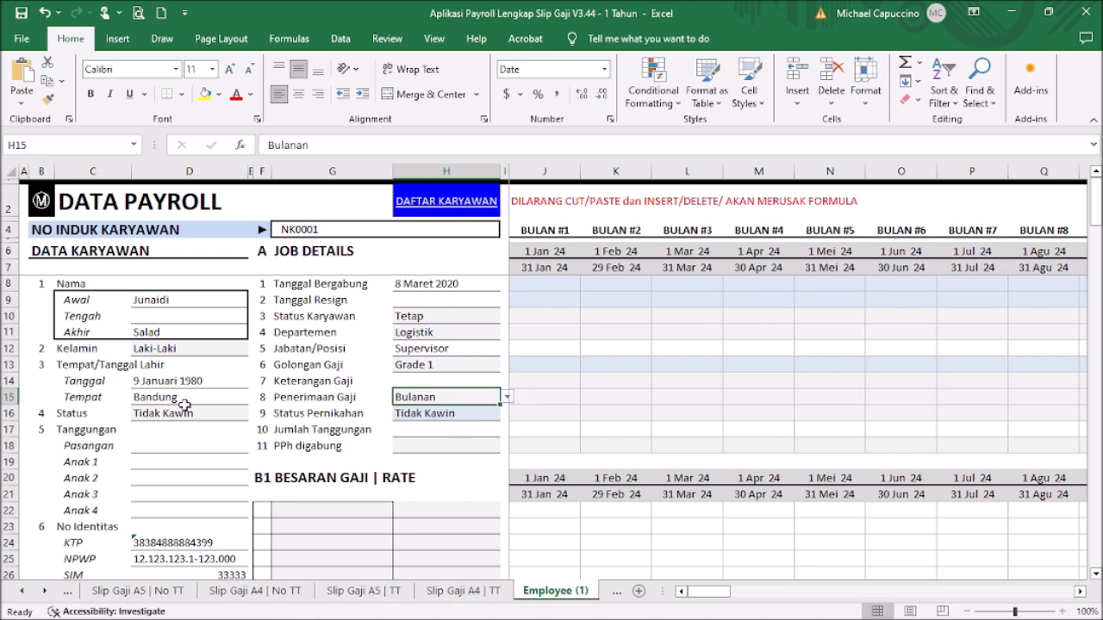
left_click(435, 429)
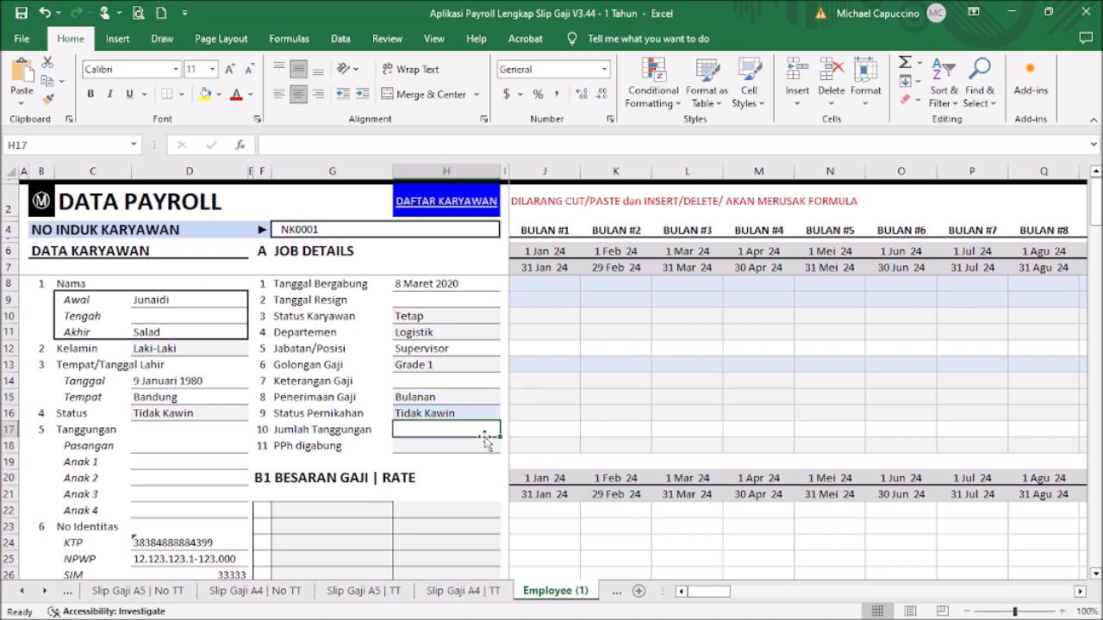
type("0")
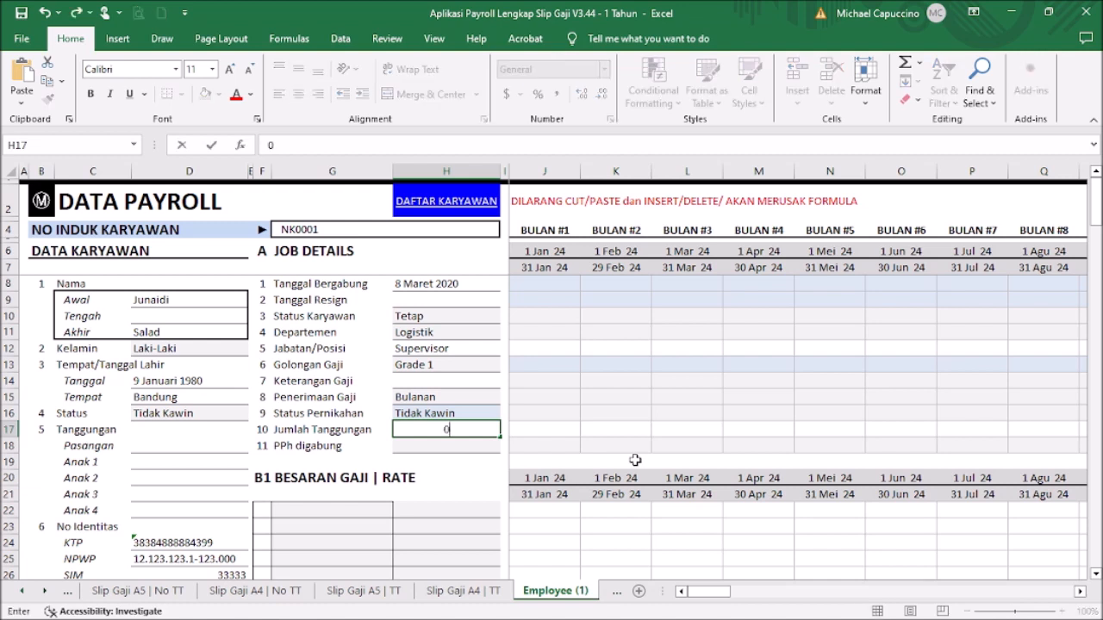
key("Return")
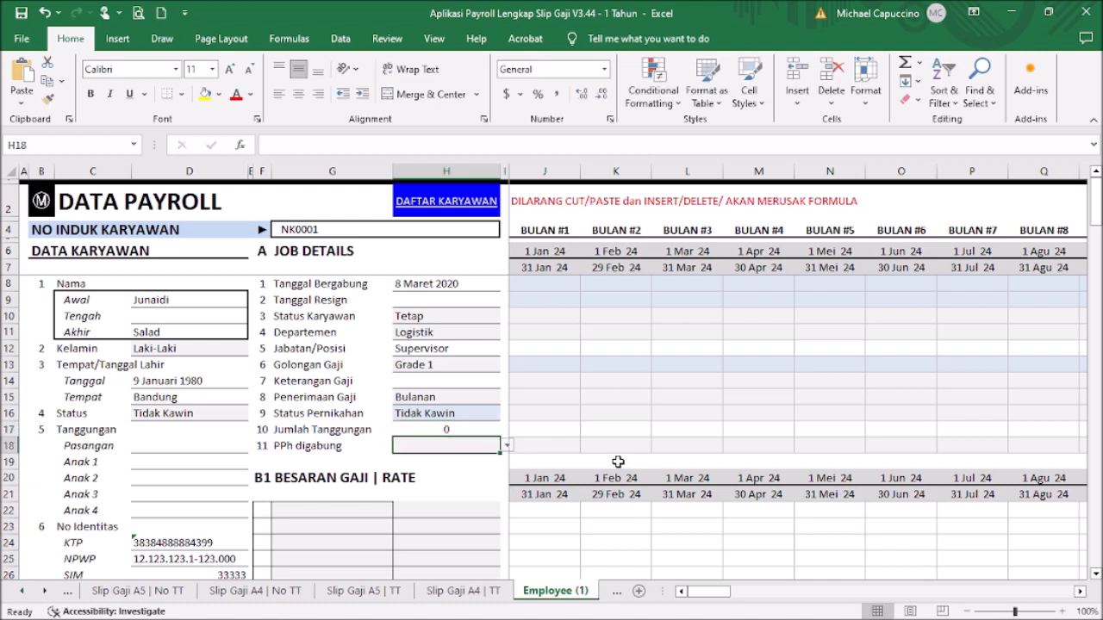
left_click(507, 446)
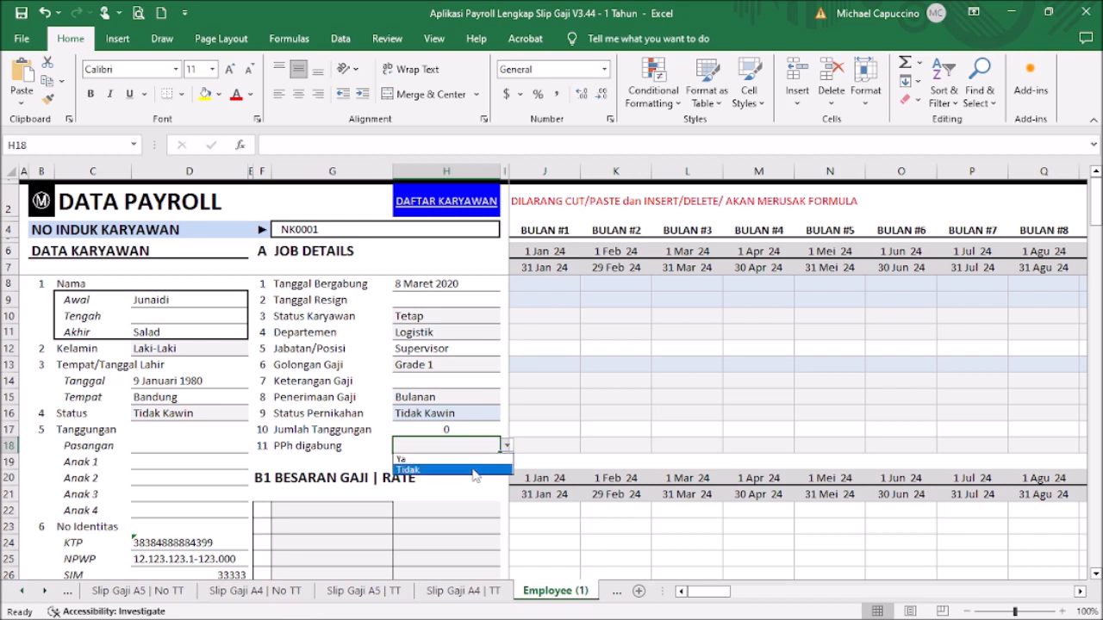
left_click(481, 470)
scroll(446, 383, "down", 2)
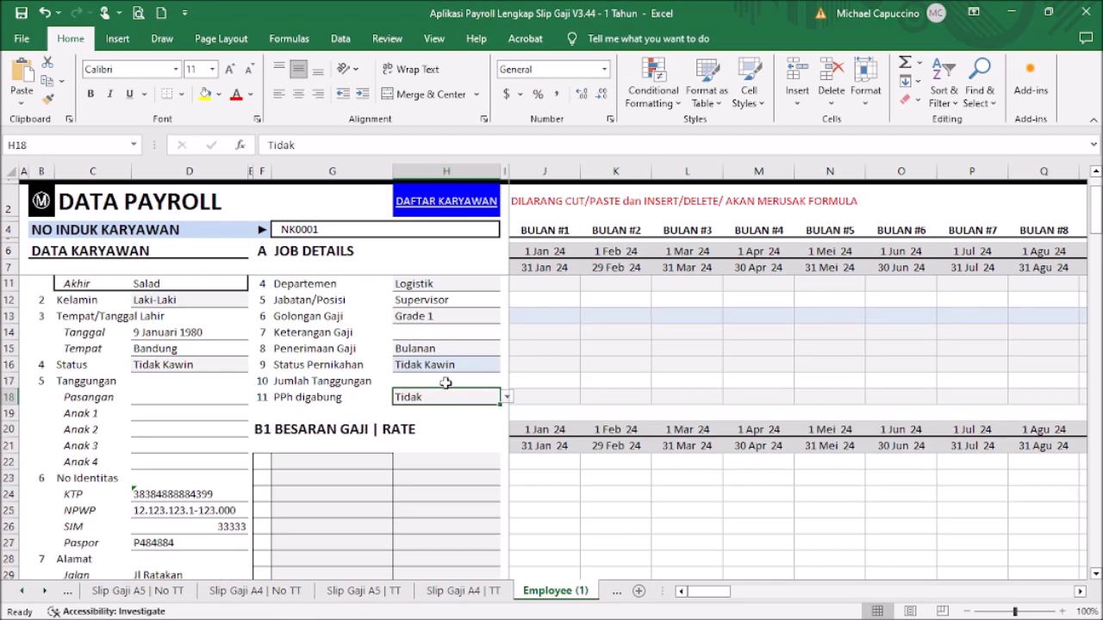
scroll(446, 383, "up", 2)
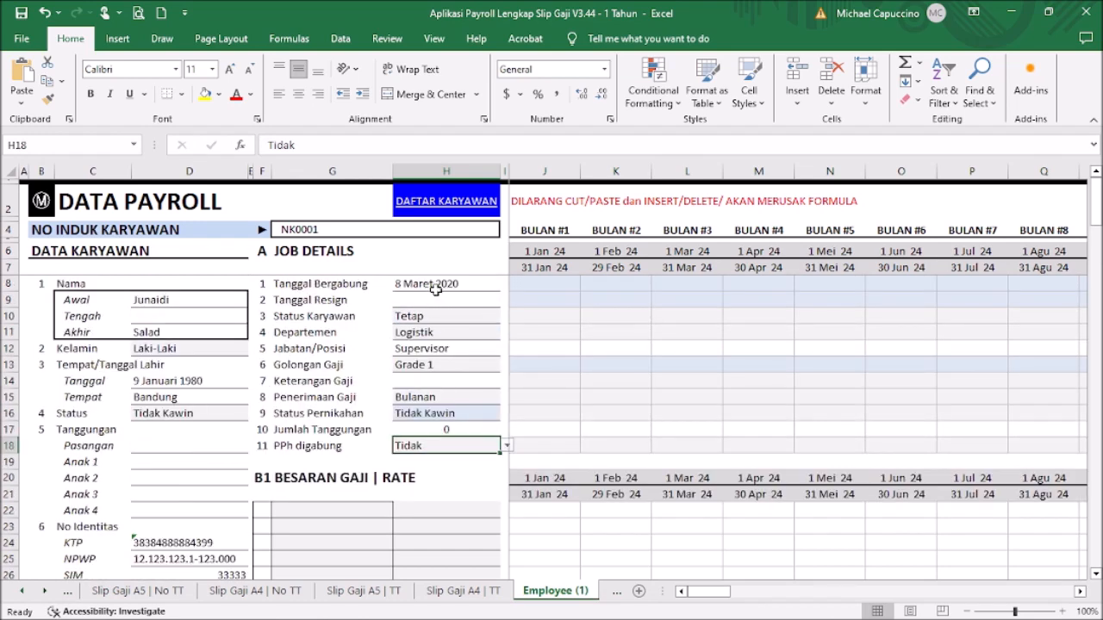
left_click(464, 284)
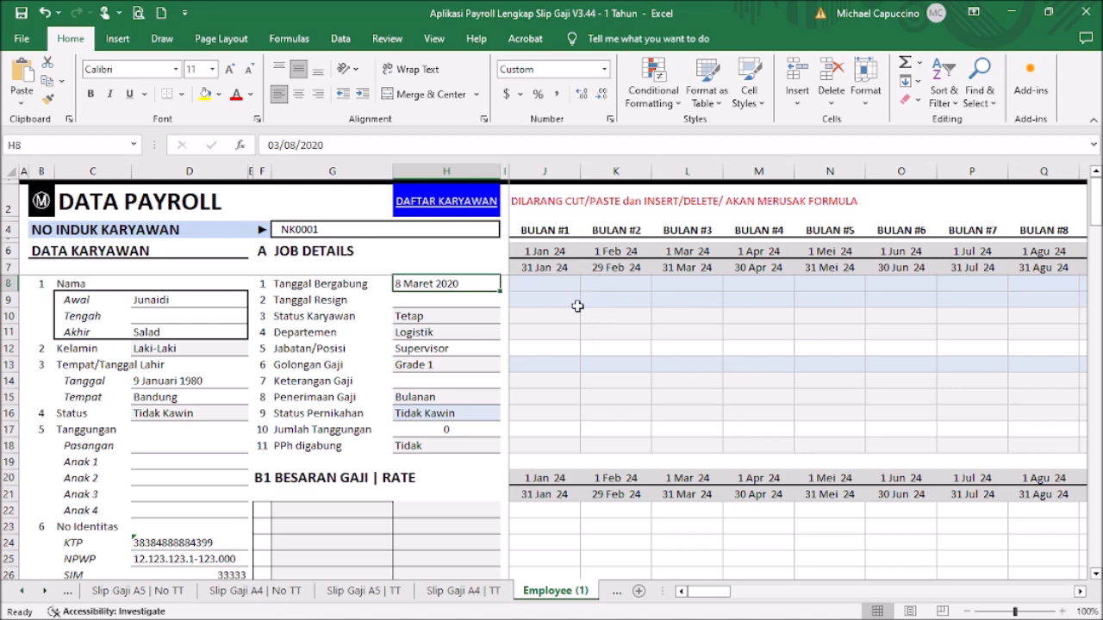
scroll(601, 354, "down", 4)
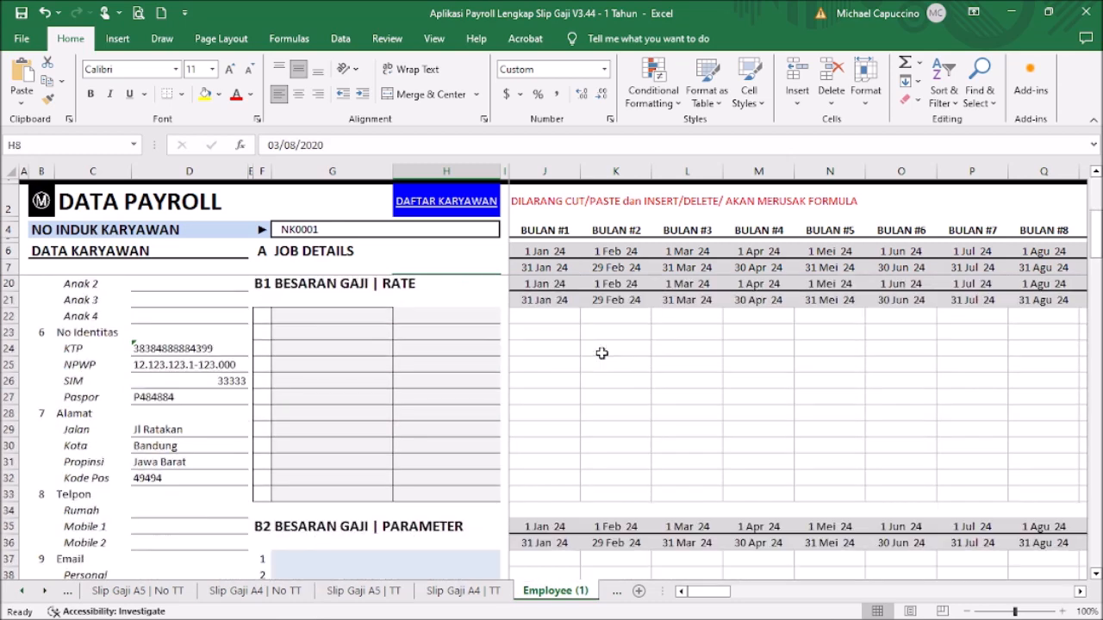
scroll(601, 349, "up", 1)
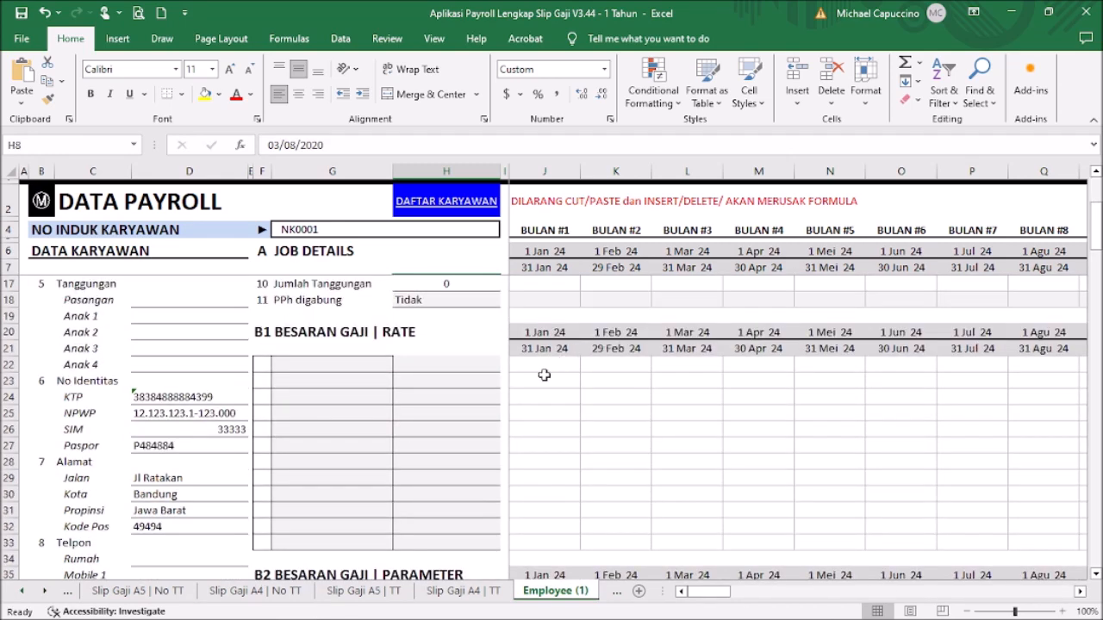
scroll(481, 377, "up", 3)
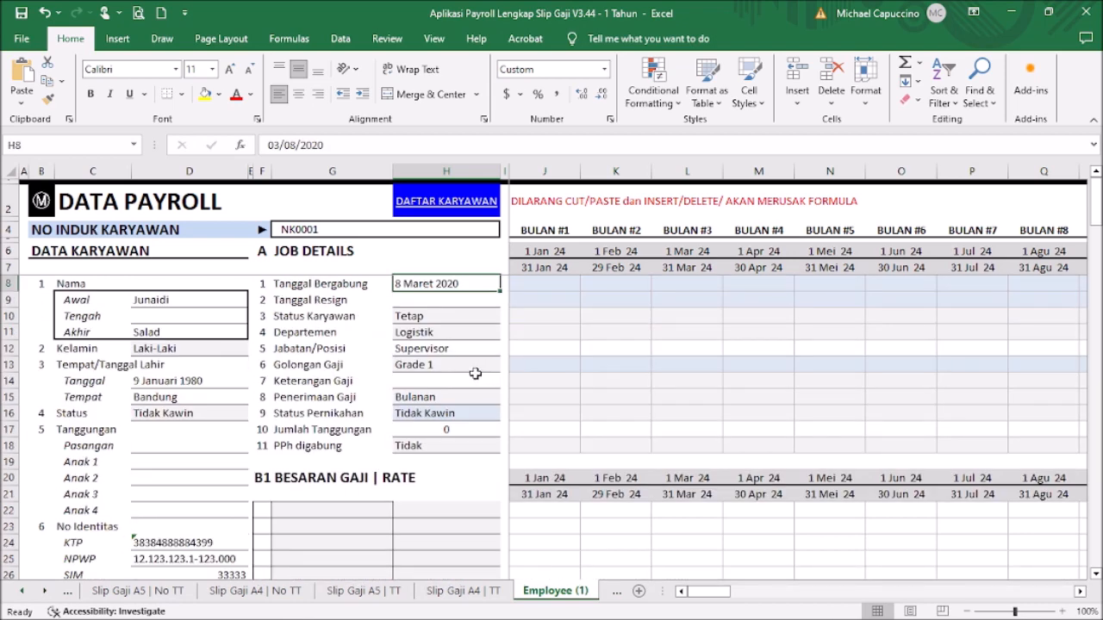
scroll(475, 373, "down", 4)
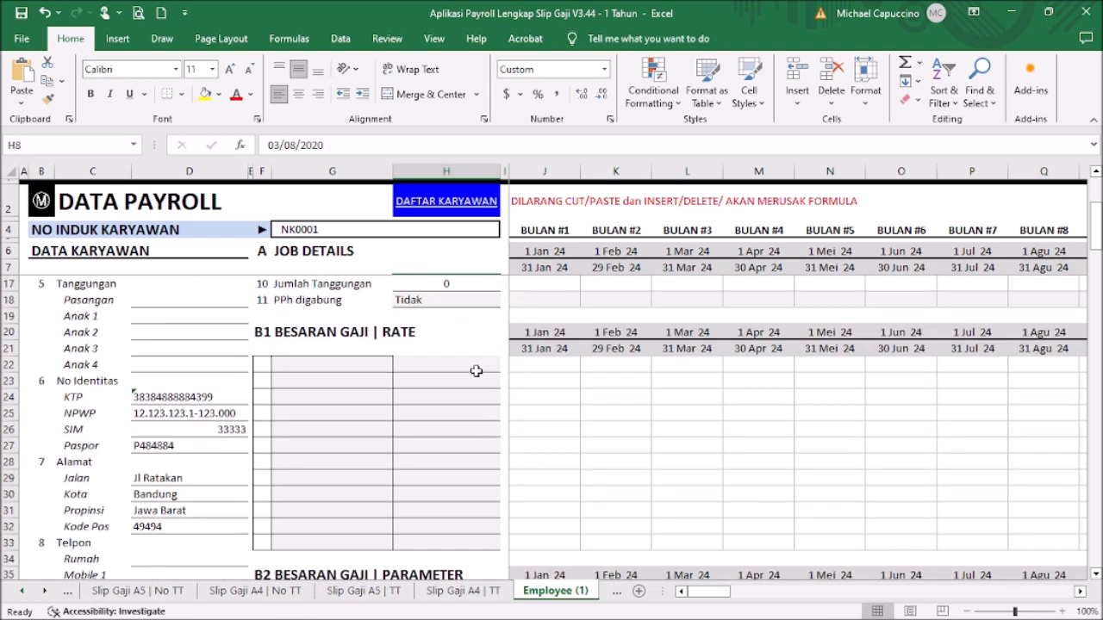
left_click(374, 314)
Step: Pick Gaji Pokok and Tunjangan Makan as the first two rate components
left_click(400, 316)
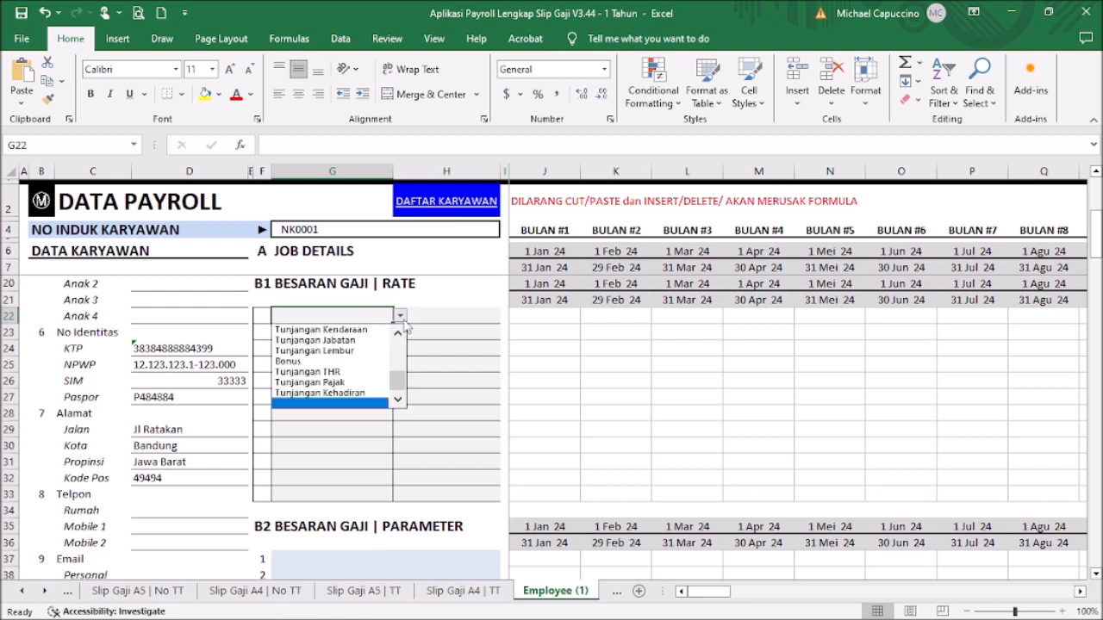
left_click_drag(397, 381, 399, 348)
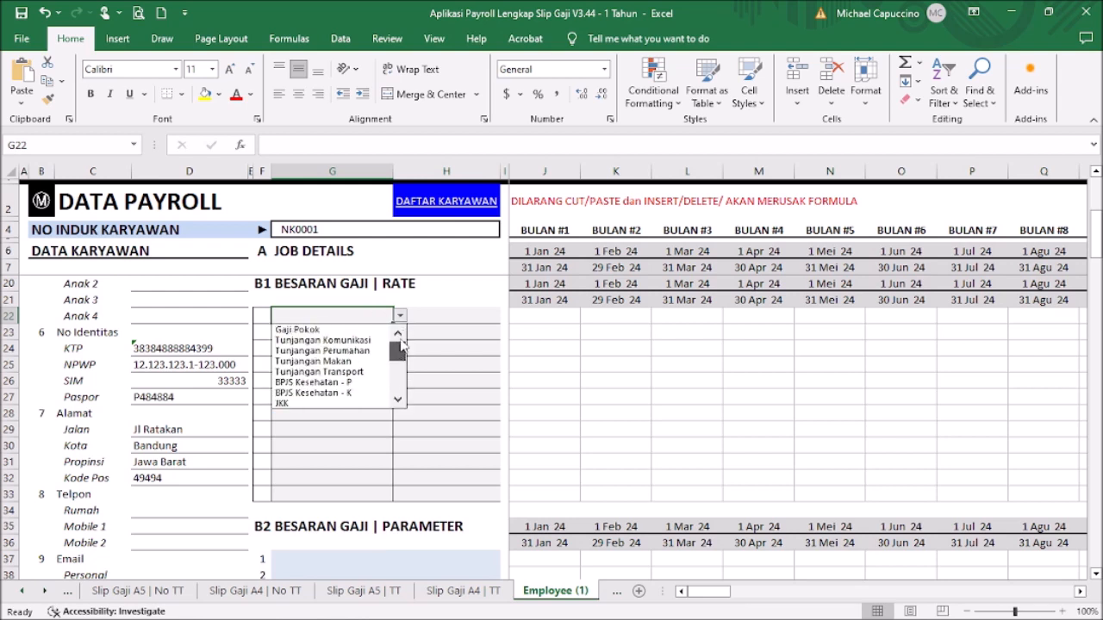
left_click(368, 329)
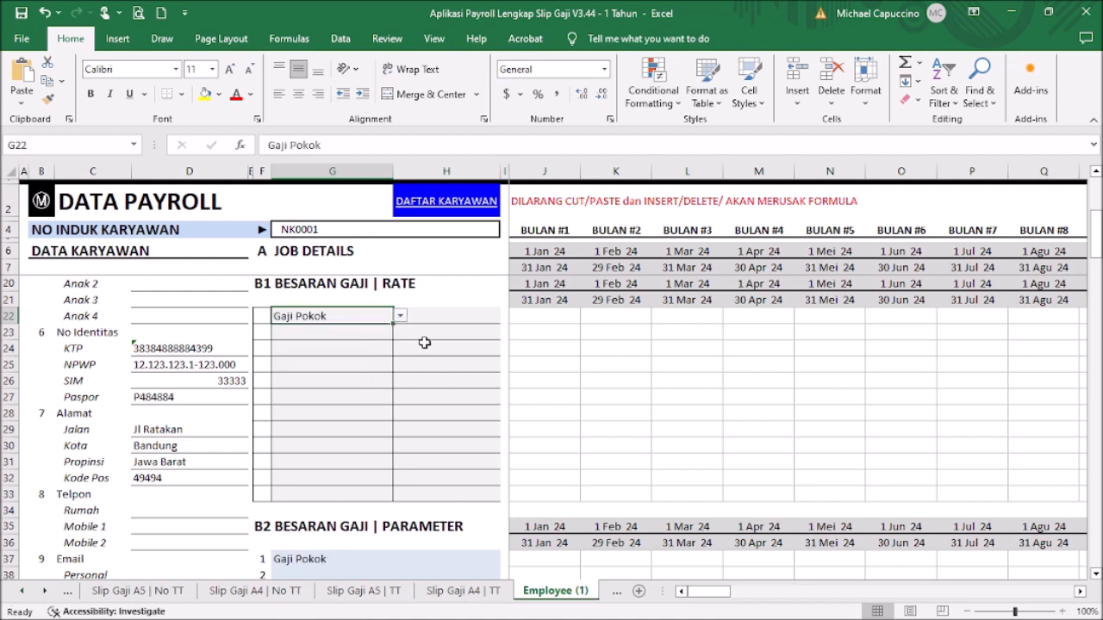
left_click(376, 331)
left_click(399, 335)
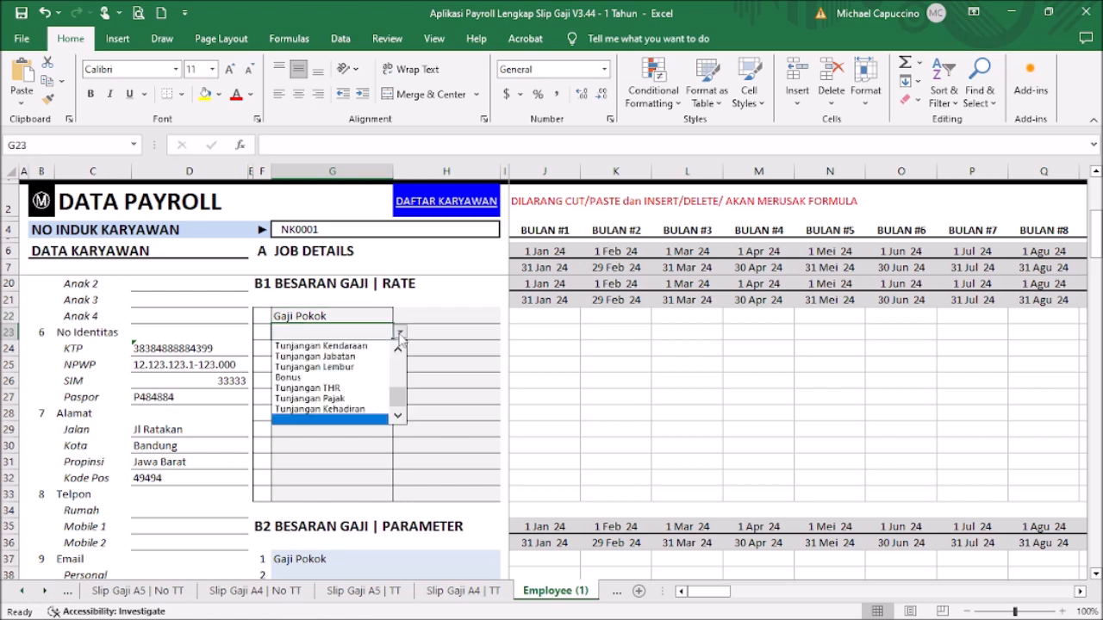
left_click_drag(399, 392, 398, 343)
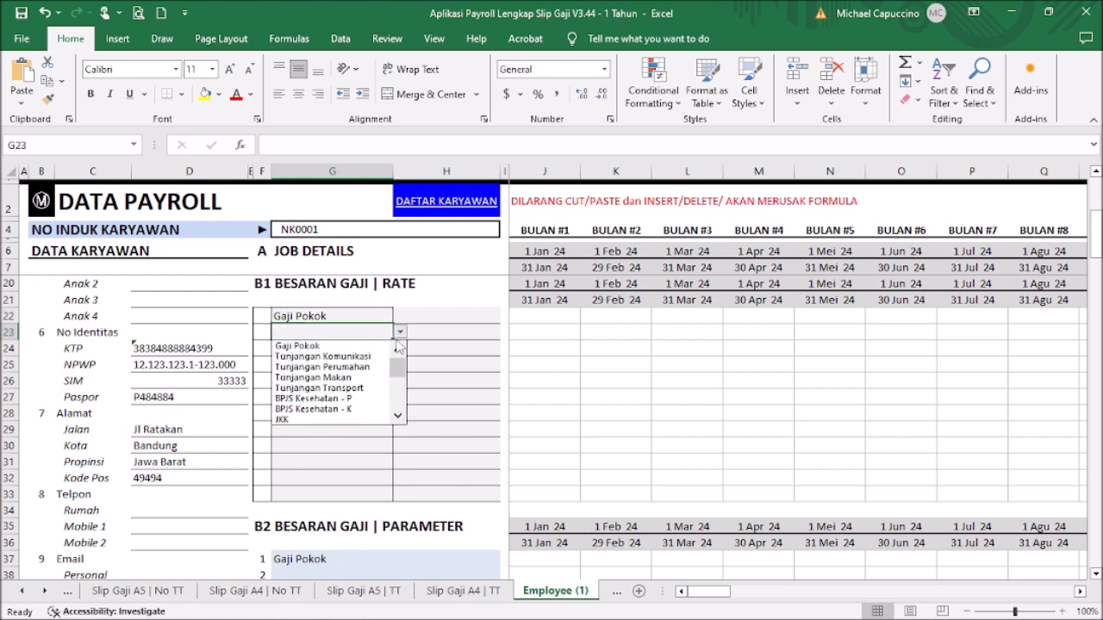
left_click(367, 379)
left_click(379, 352)
Step: Pick Tunjangan Transport, BPJS Kesehatan - K and BPJS Kesehatan - P for the remaining rows
left_click(400, 350)
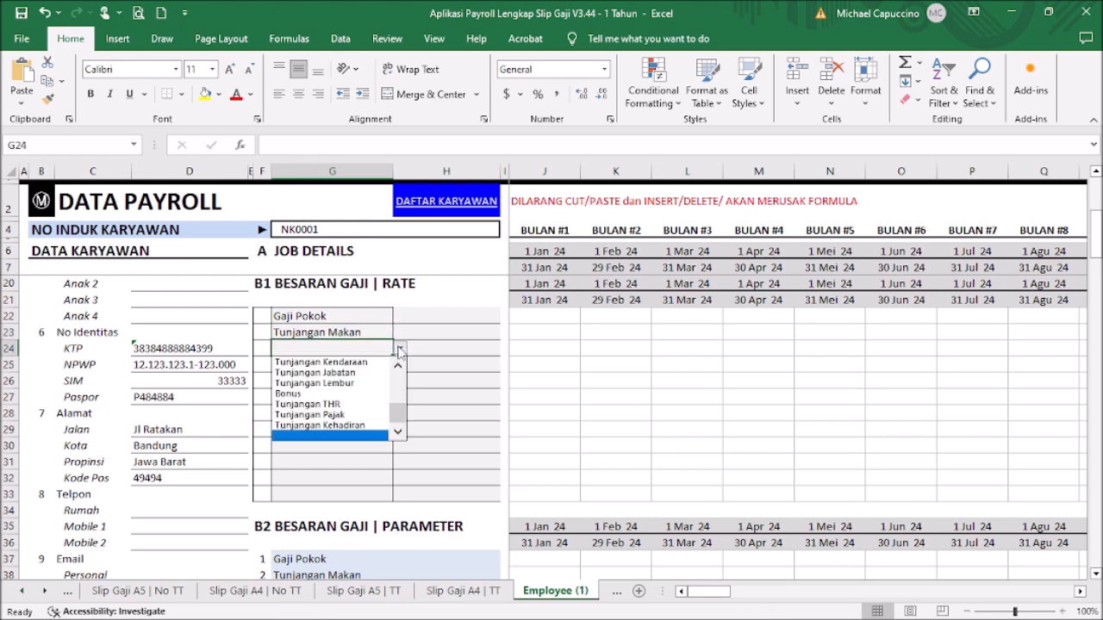
left_click_drag(399, 410, 397, 388)
left_click(384, 380)
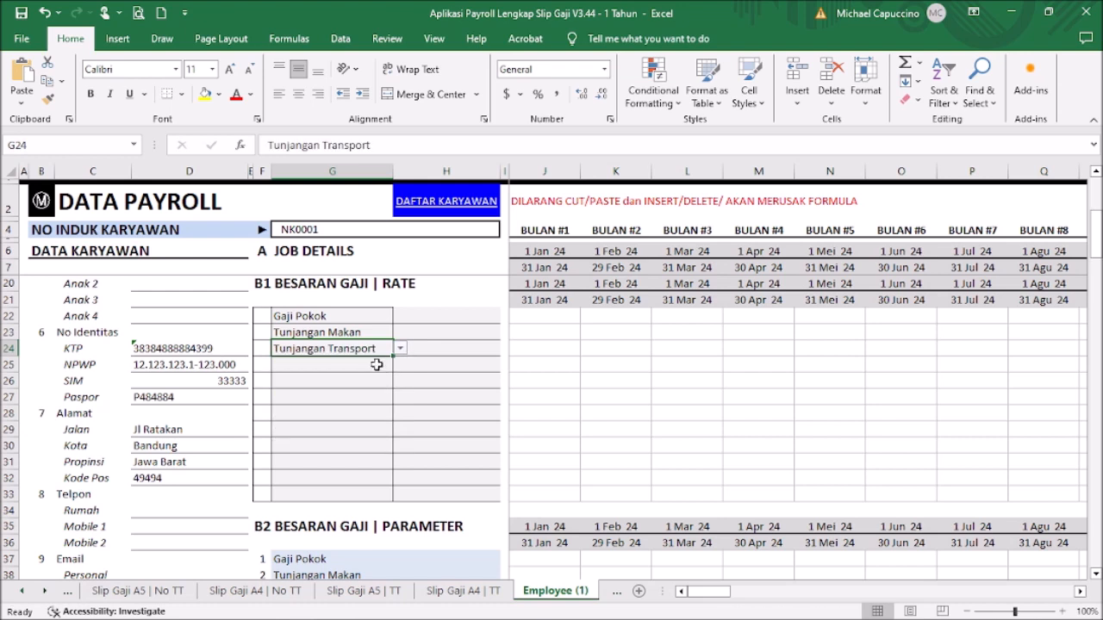
left_click(372, 365)
left_click(400, 366)
left_click_drag(398, 429, 397, 409)
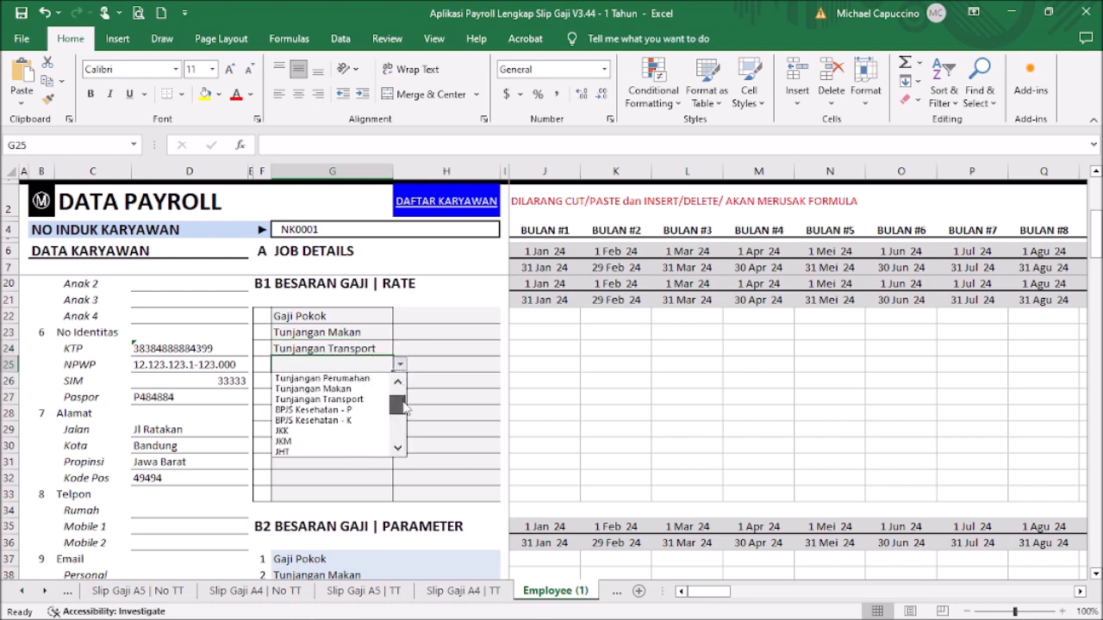
left_click(377, 420)
left_click(383, 382)
left_click(401, 387)
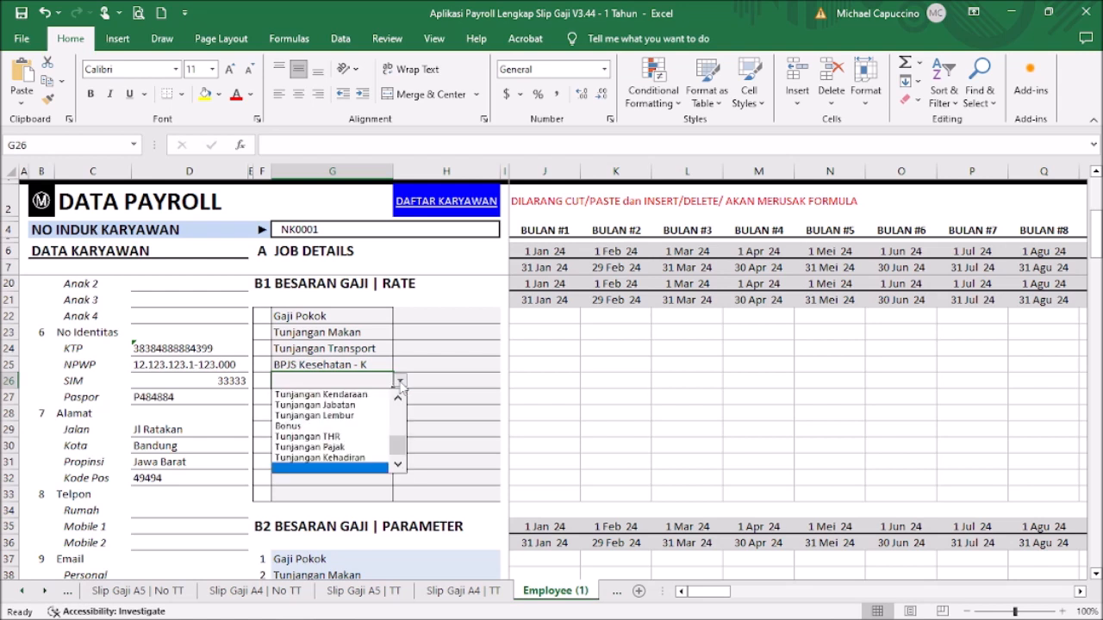
scroll(401, 444, "down", 2)
left_click(368, 406)
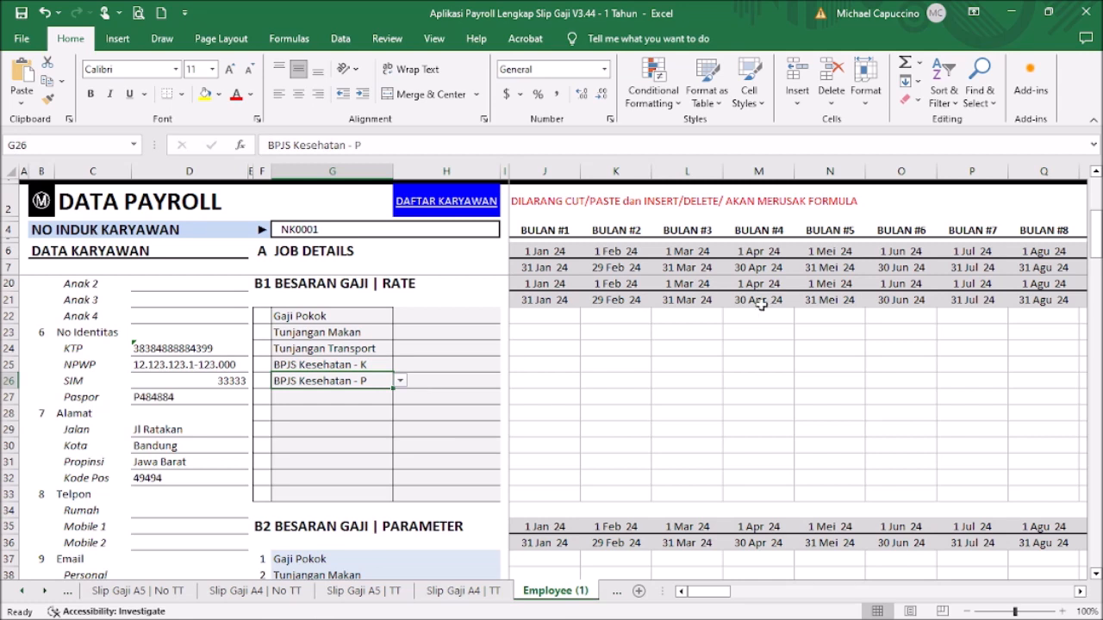
Step: Set Gaji Pokok's rate type to Tetap and both Tunjangan Makan and Tunjangan Transport to Harian
left_click(474, 315)
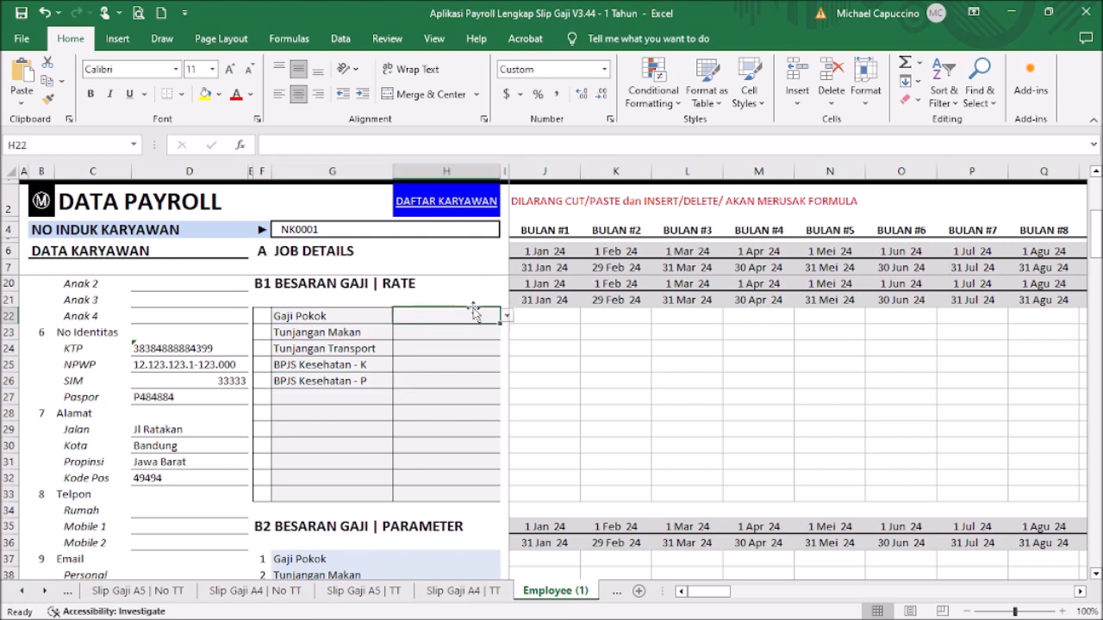
left_click(506, 316)
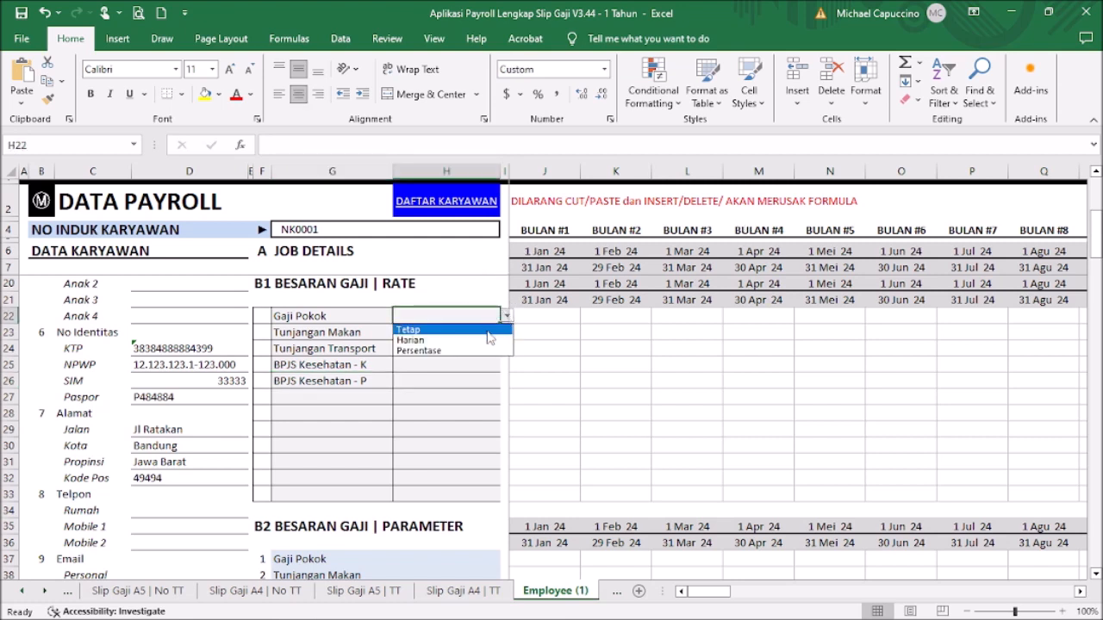
left_click(489, 334)
left_click(474, 332)
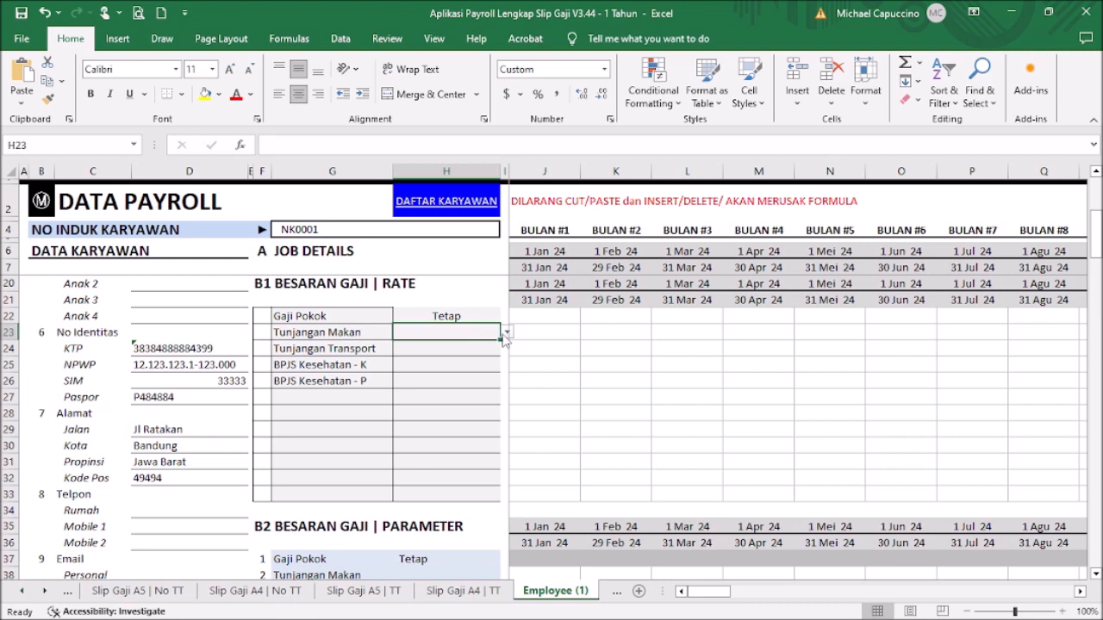
left_click(507, 332)
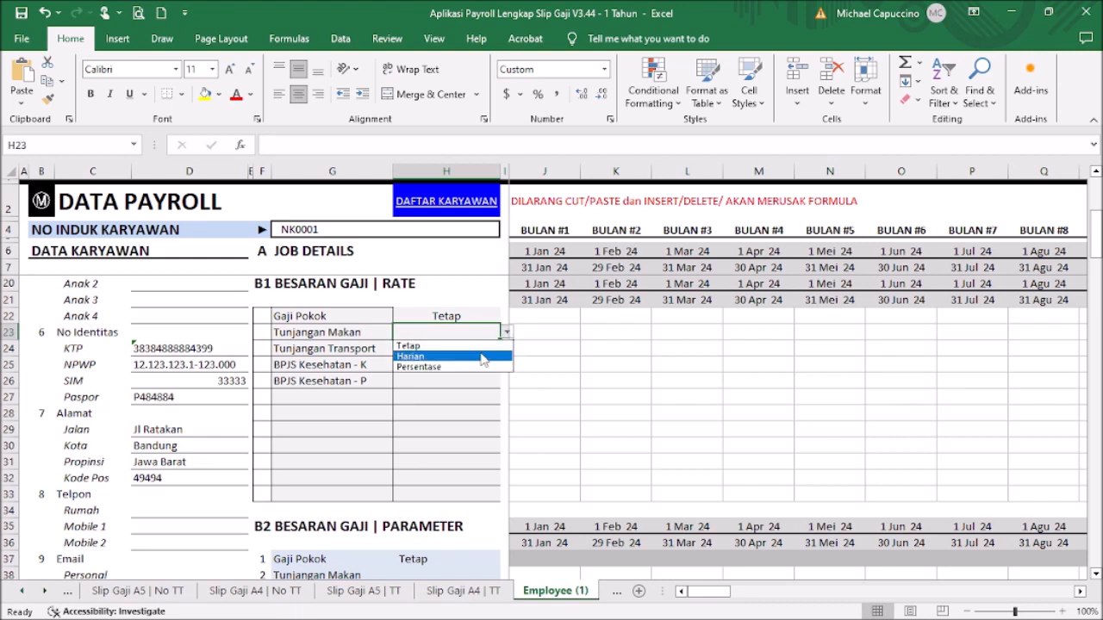
left_click(482, 355)
left_click(479, 348)
left_click(506, 348)
left_click(490, 373)
left_click(486, 365)
Step: Set the rate type of BPJS Kesehatan - K and BPJS Kesehatan - P to Persentase
left_click(506, 366)
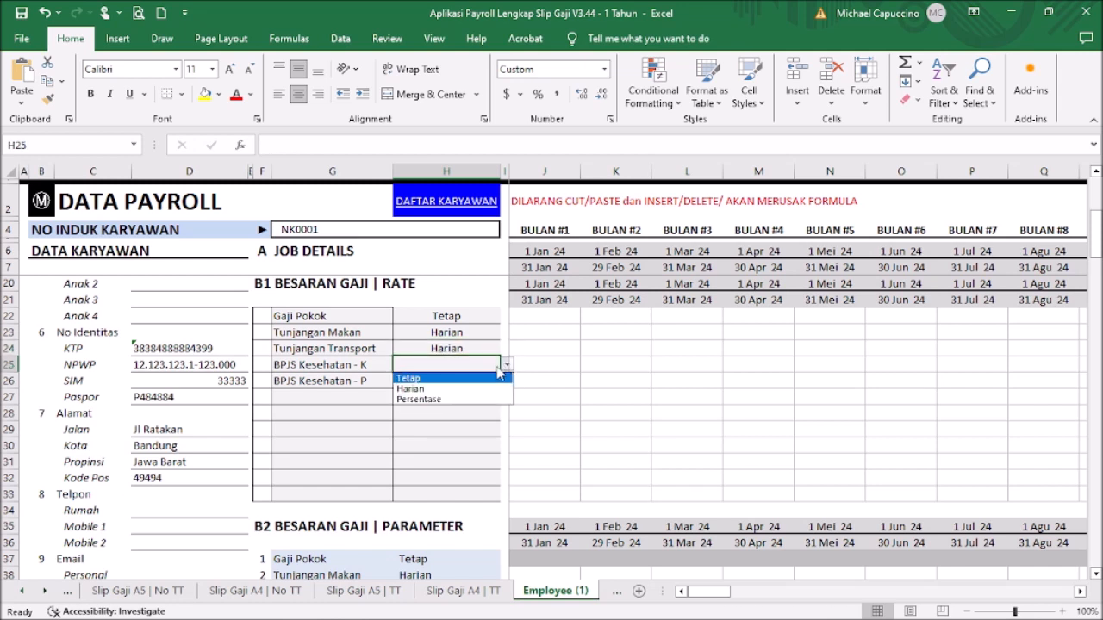
left_click(472, 400)
left_click(473, 381)
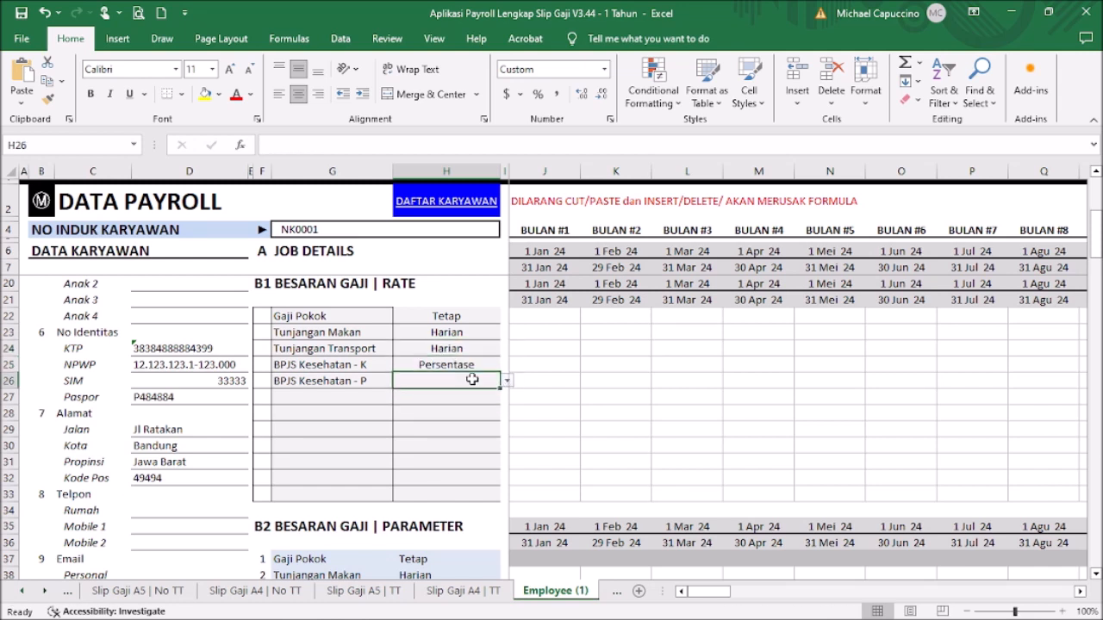
left_click(506, 381)
left_click(473, 416)
left_click(262, 317)
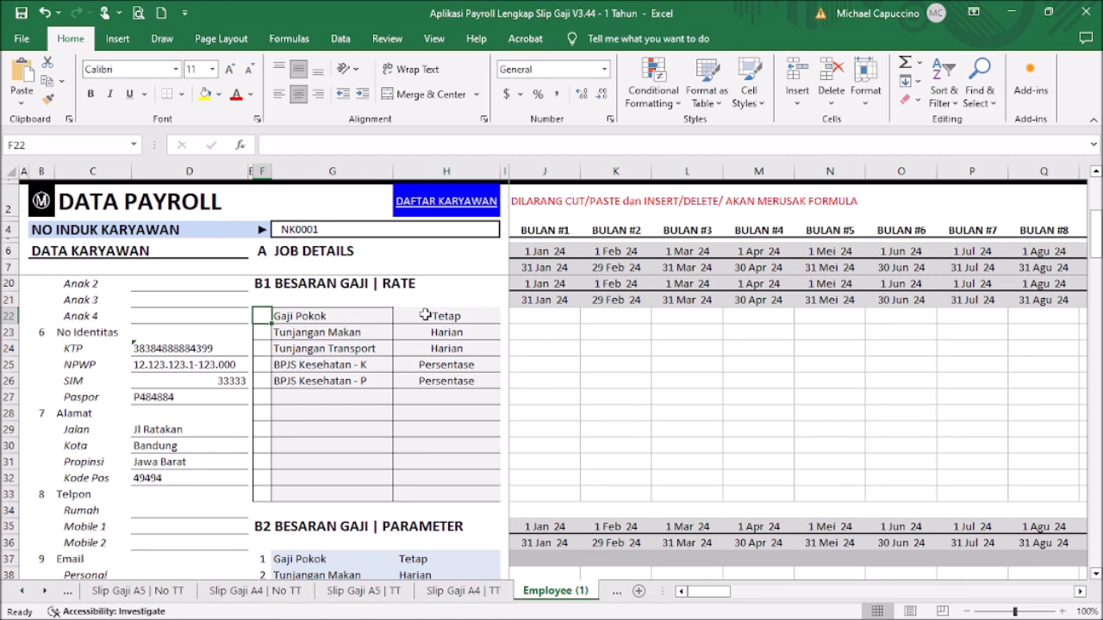
Step: Enter the P flag in F22, F23, F24 and F26, leaving BPJS Kesehatan - K's F25 blank
type("P")
key("Return")
type("P")
key("Return")
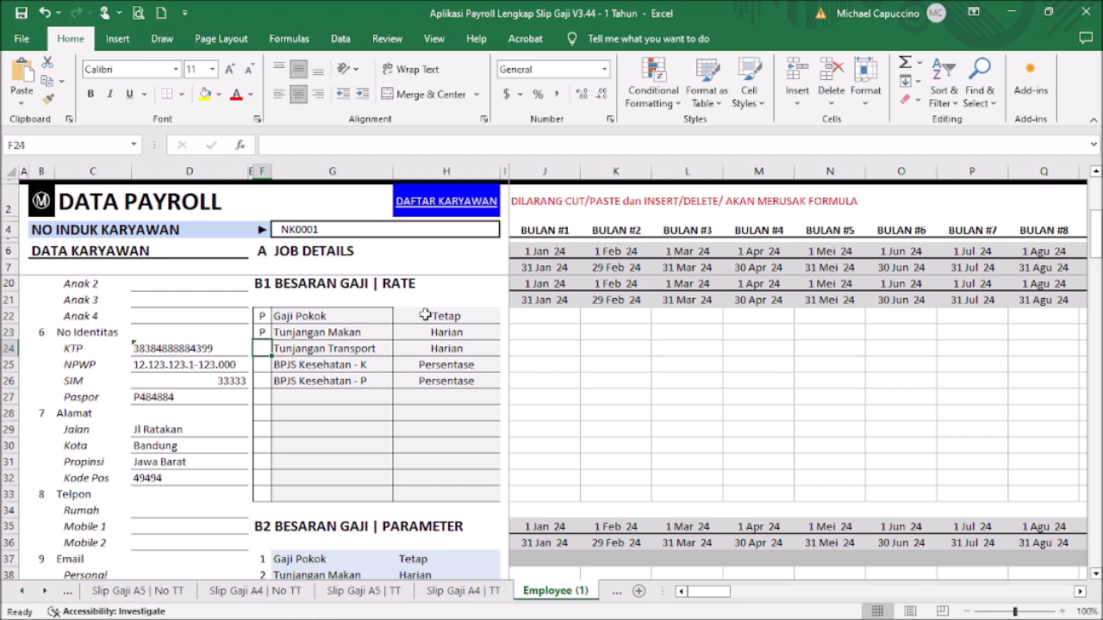
type("P")
key("Return")
key("Return")
type("P")
key("Return")
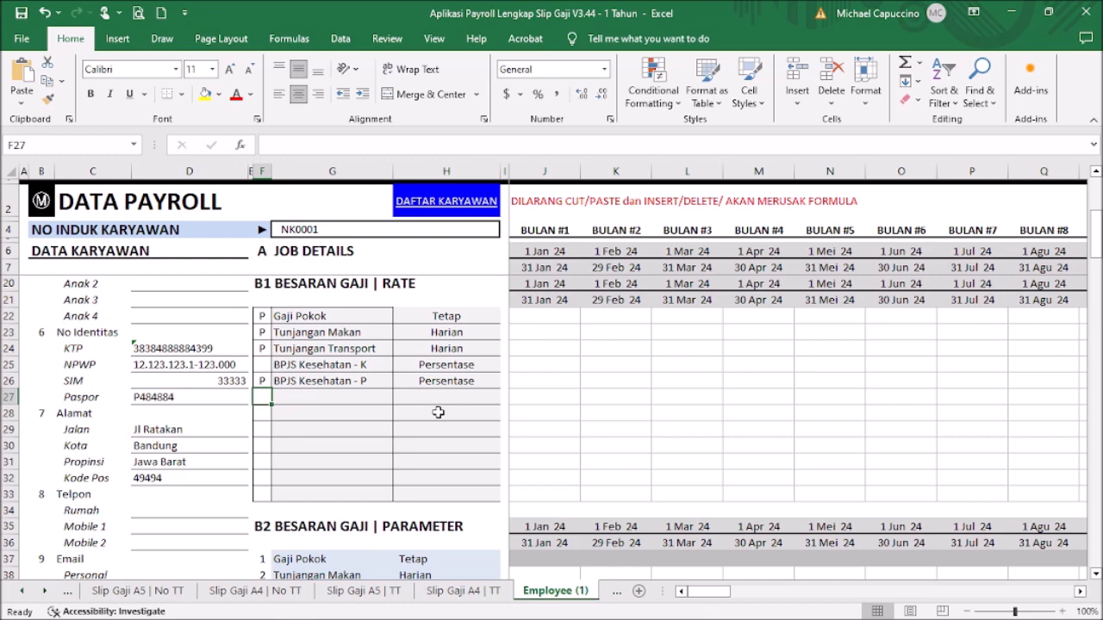
scroll(476, 396, "down", 3)
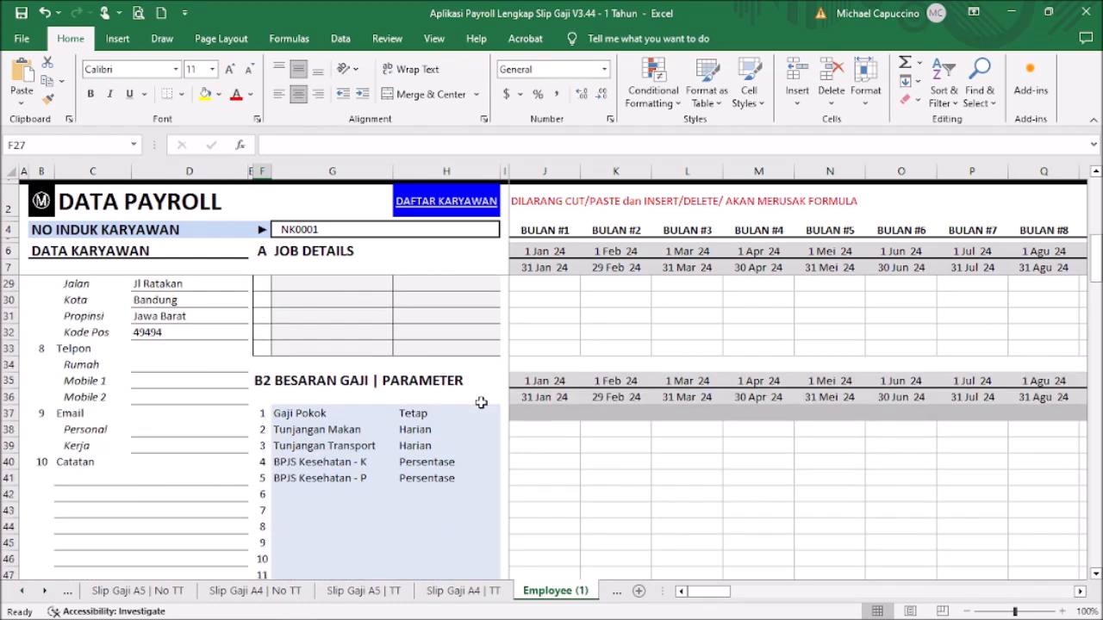
scroll(480, 402, "up", 3)
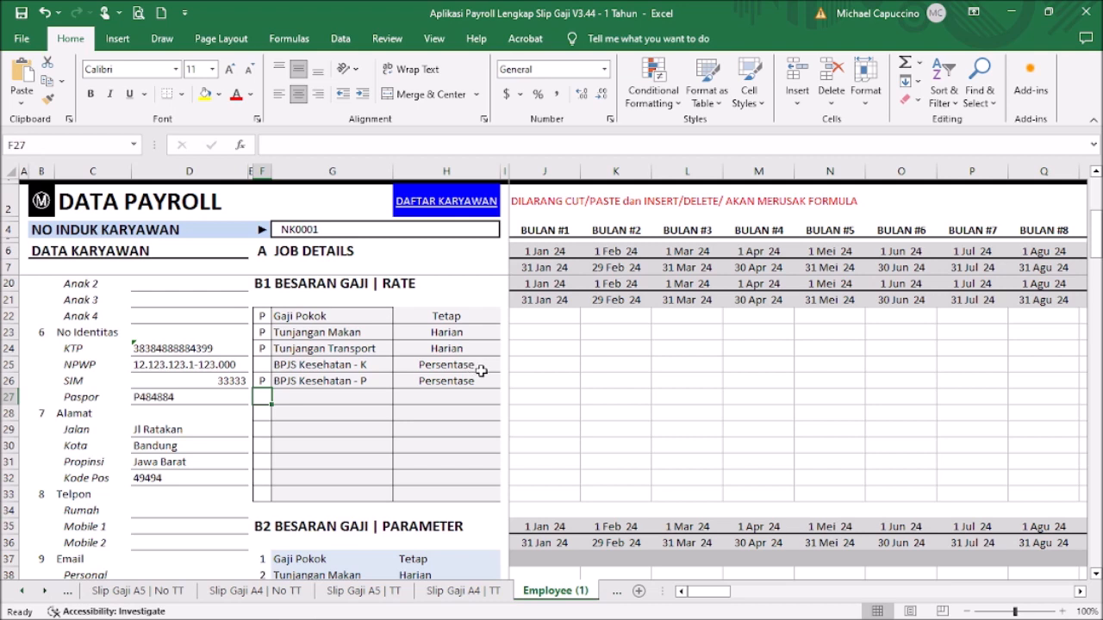
left_click(527, 315)
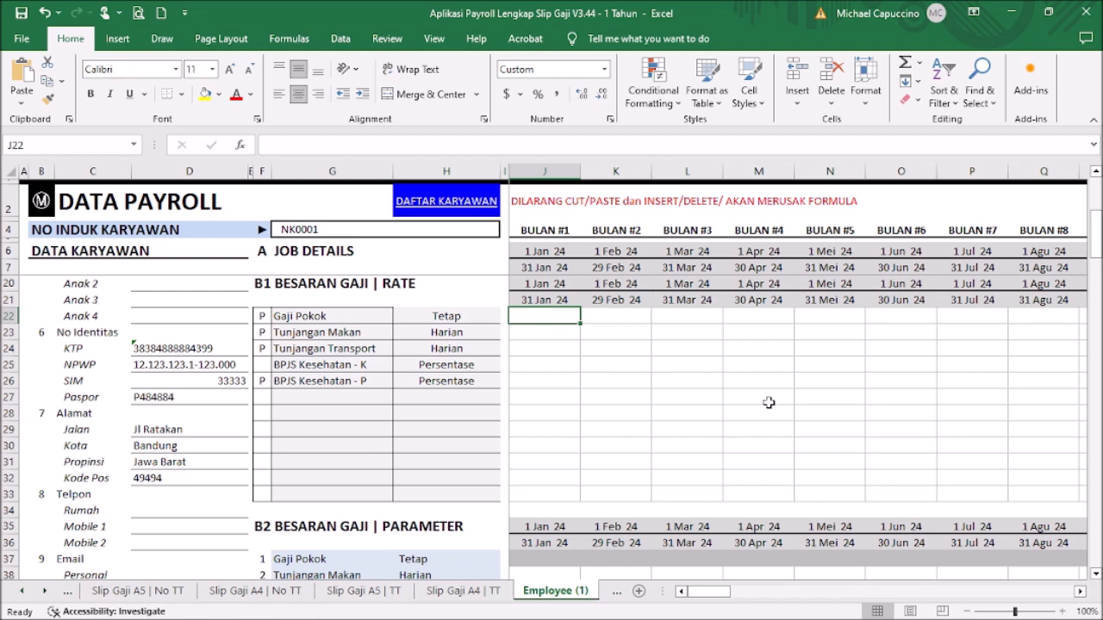
Step: Enter January rates: Gaji Pokok 4,000,000, Tunjangan Makan 50,000, Tunjangan Transport 25,000
type("4,000,000")
key("Return")
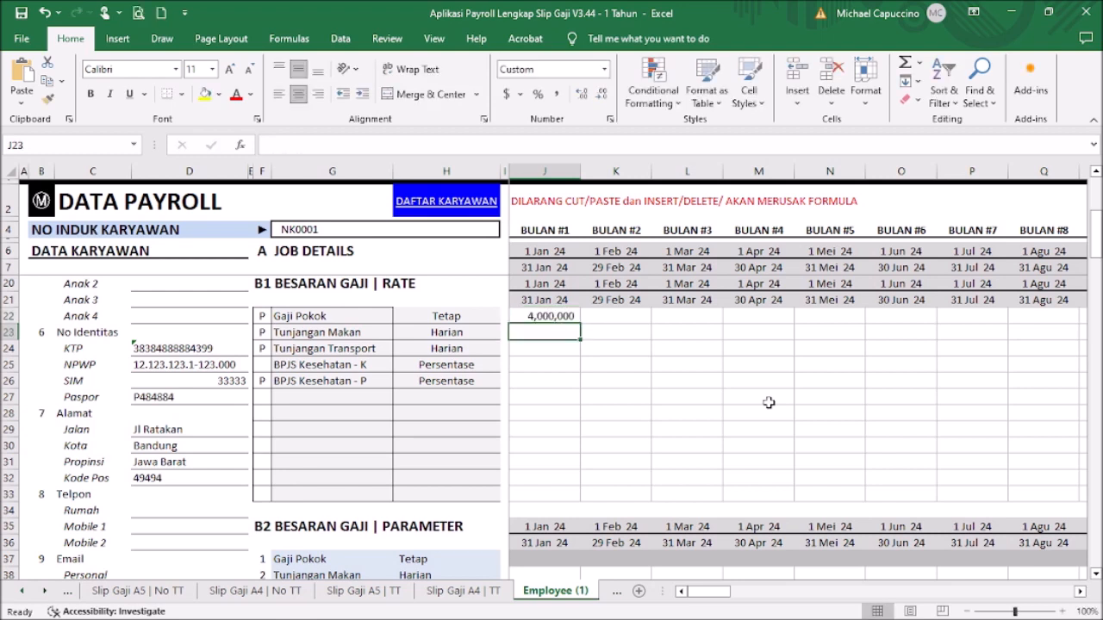
scroll(694, 383, "down", 8)
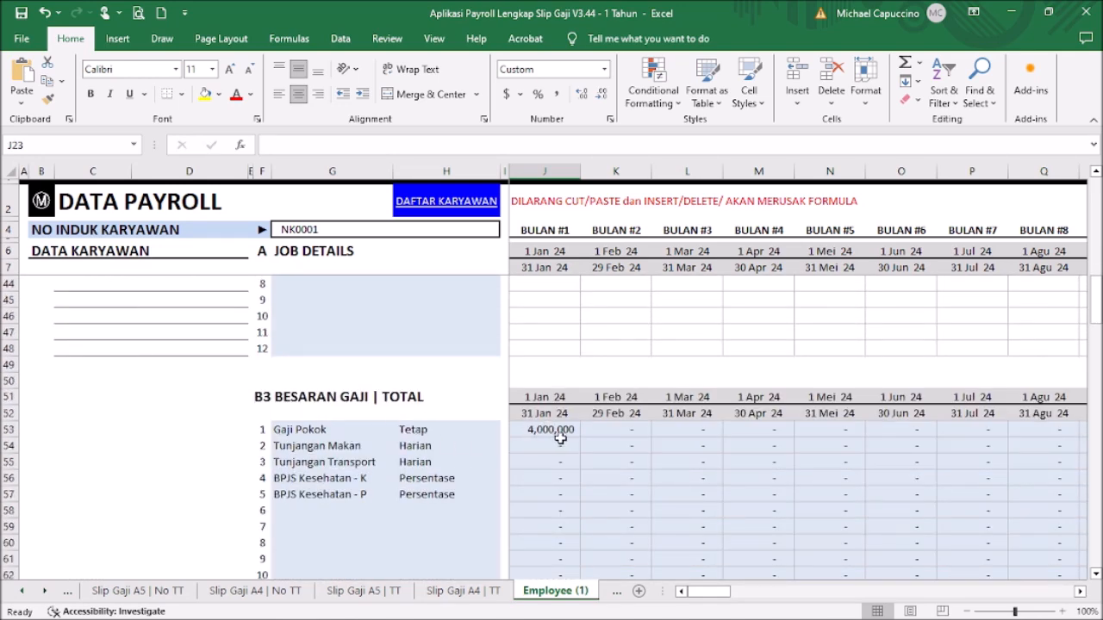
scroll(590, 424, "up", 7)
scroll(590, 424, "up", 2)
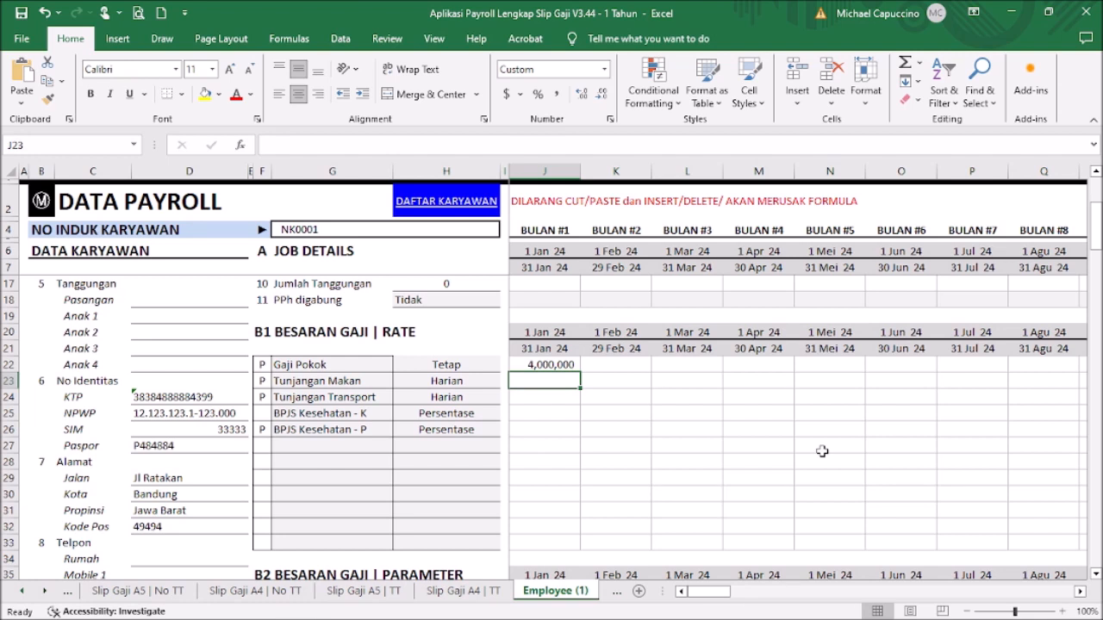
type("26")
key("BackSpace")
key("BackSpace")
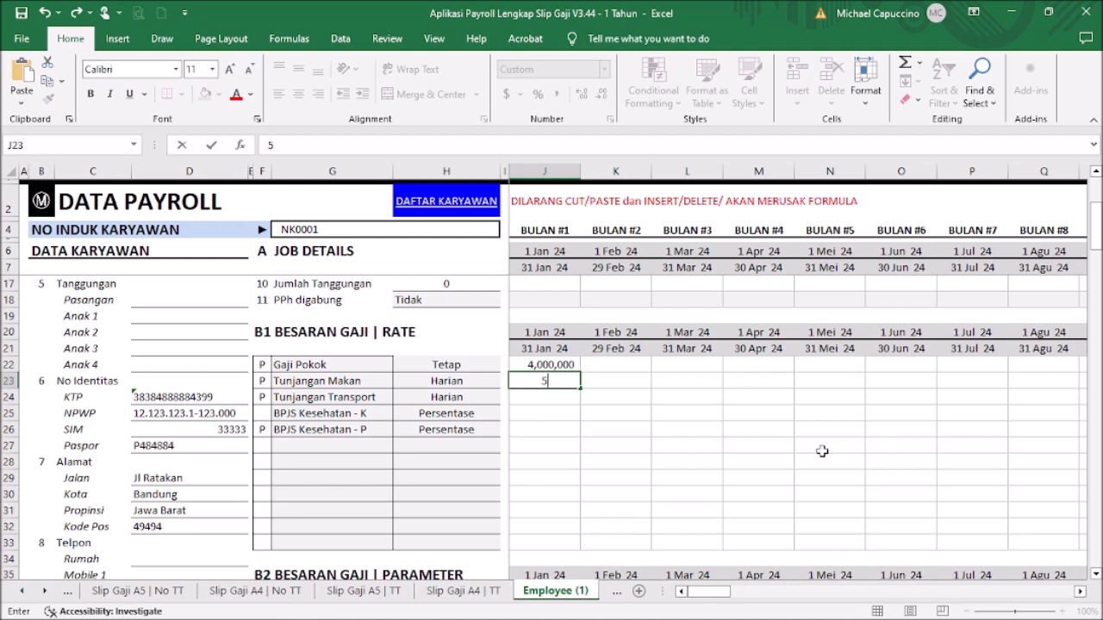
type("50000")
key("Return")
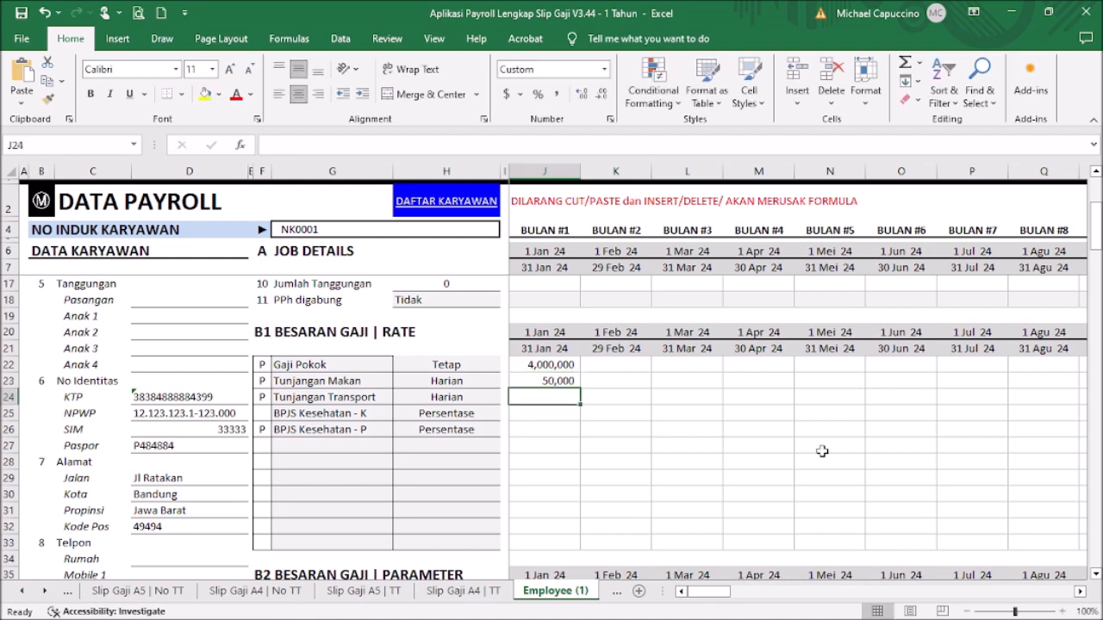
type("25")
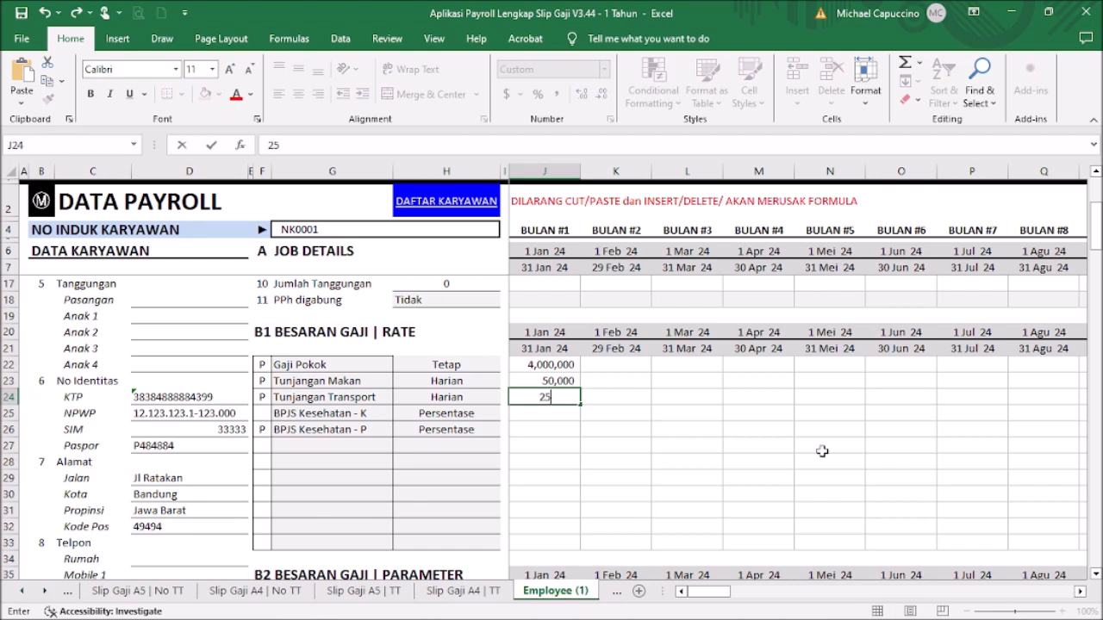
type(",000")
key("Return")
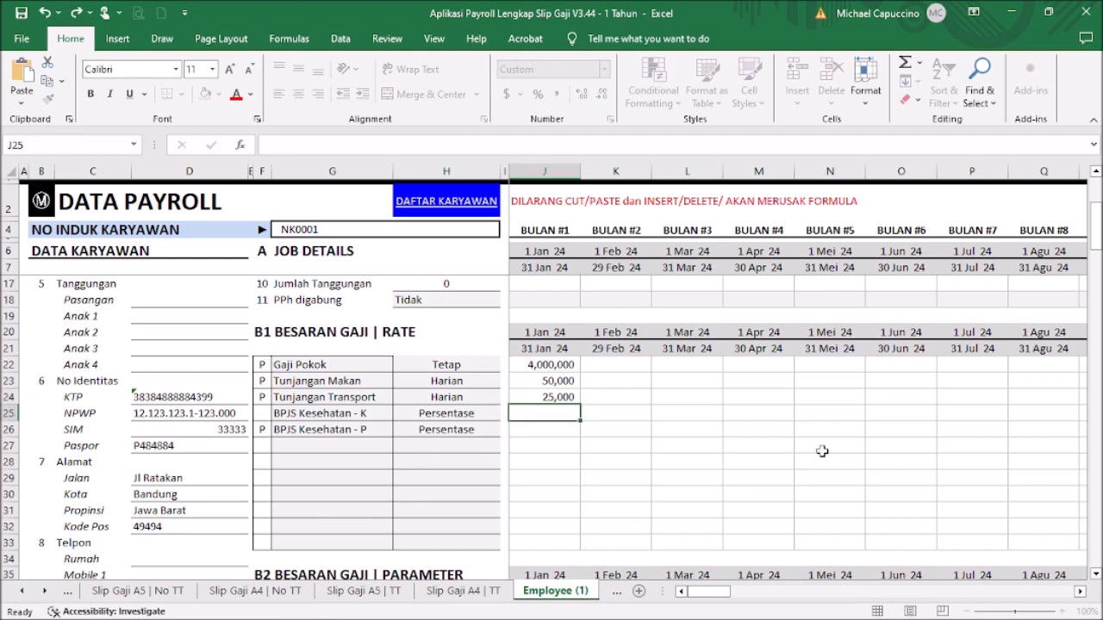
left_click(559, 381)
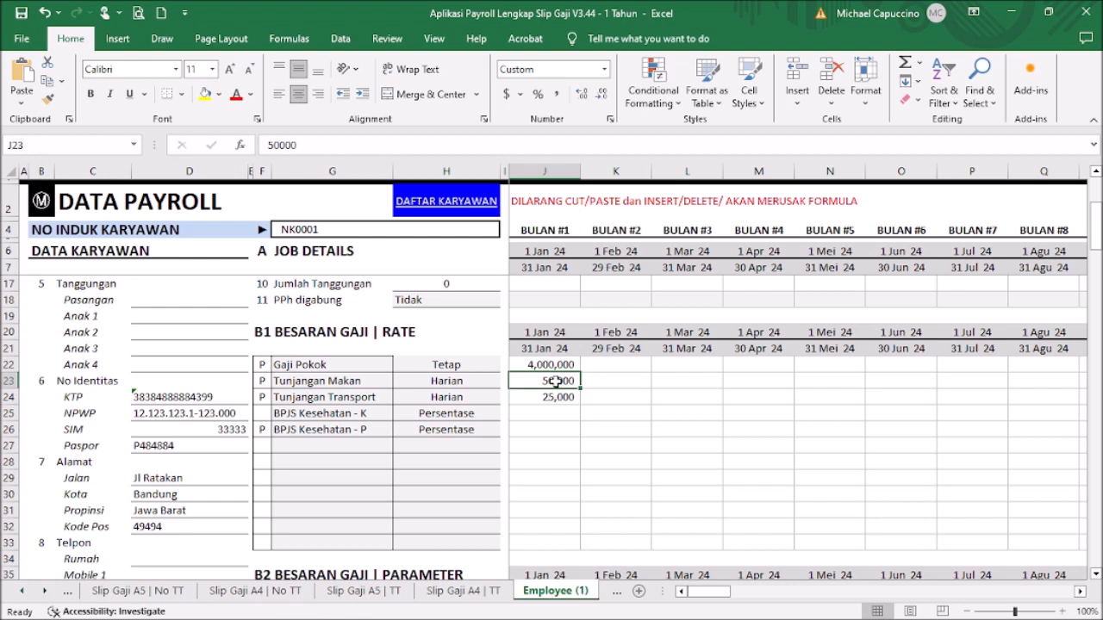
left_click(558, 397)
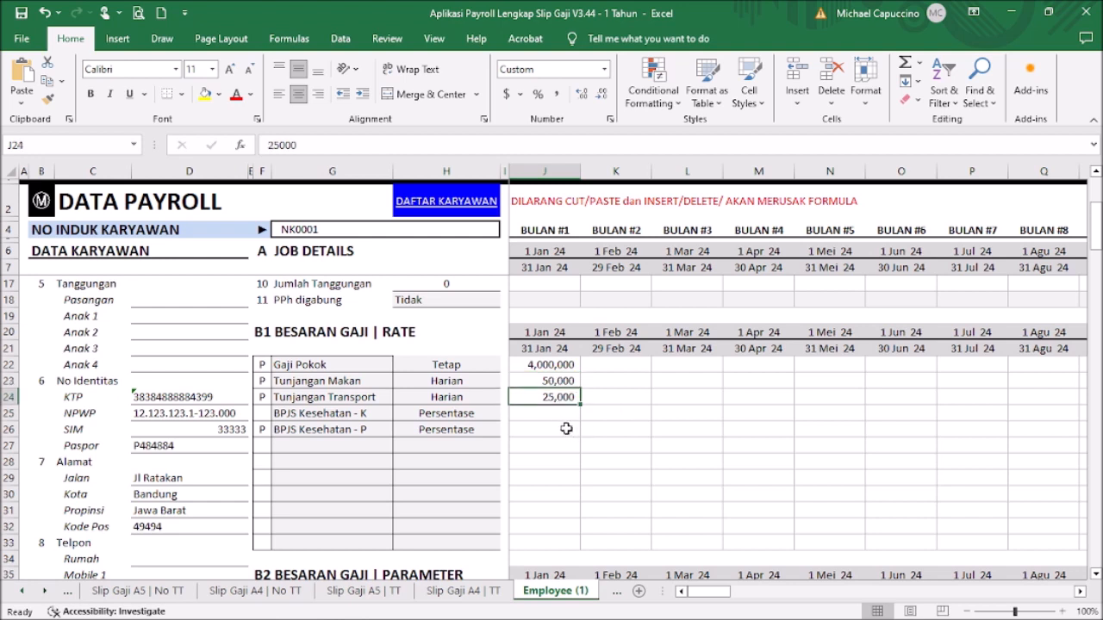
Step: Enter 4,000,000 for both BPJS Kesehatan rates in J25 and J26, correcting the mistyped 400000
left_click(567, 418)
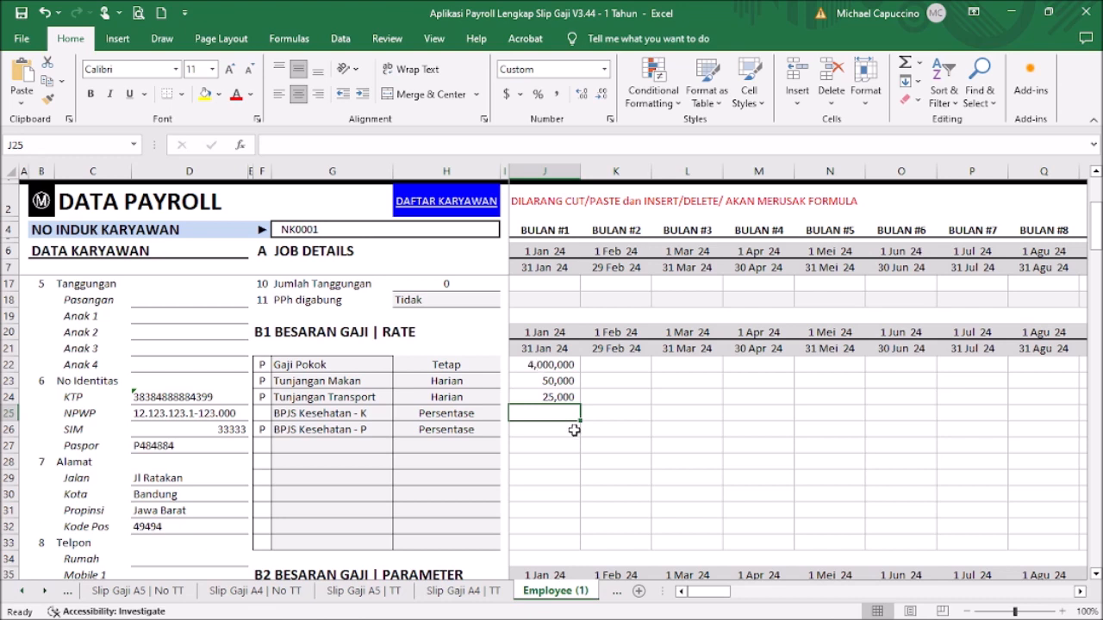
type("4000000")
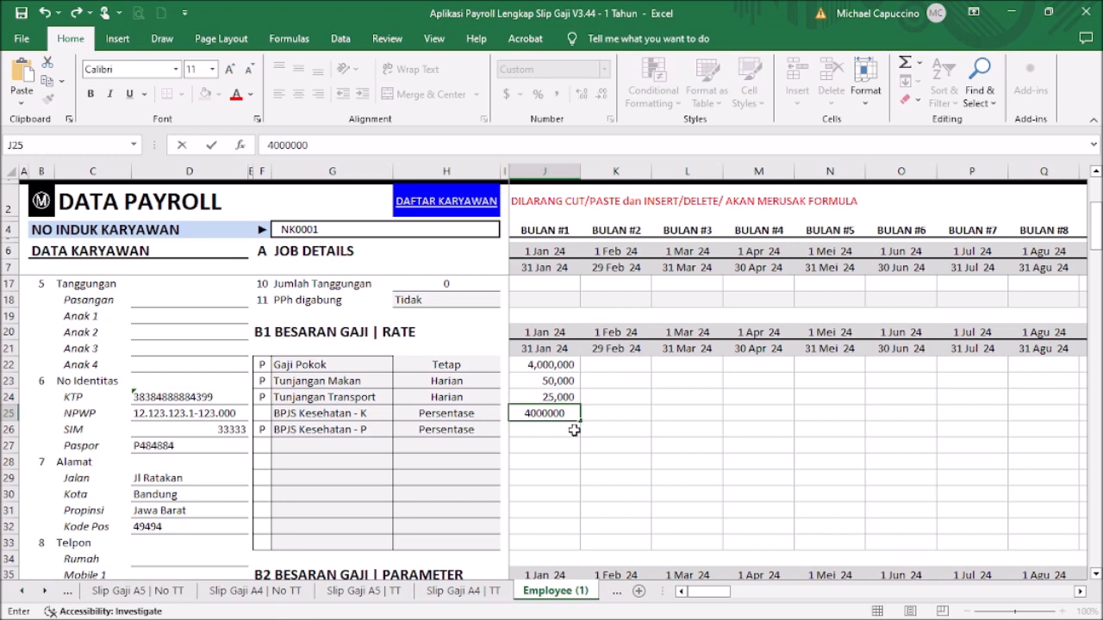
key("Return")
type("4")
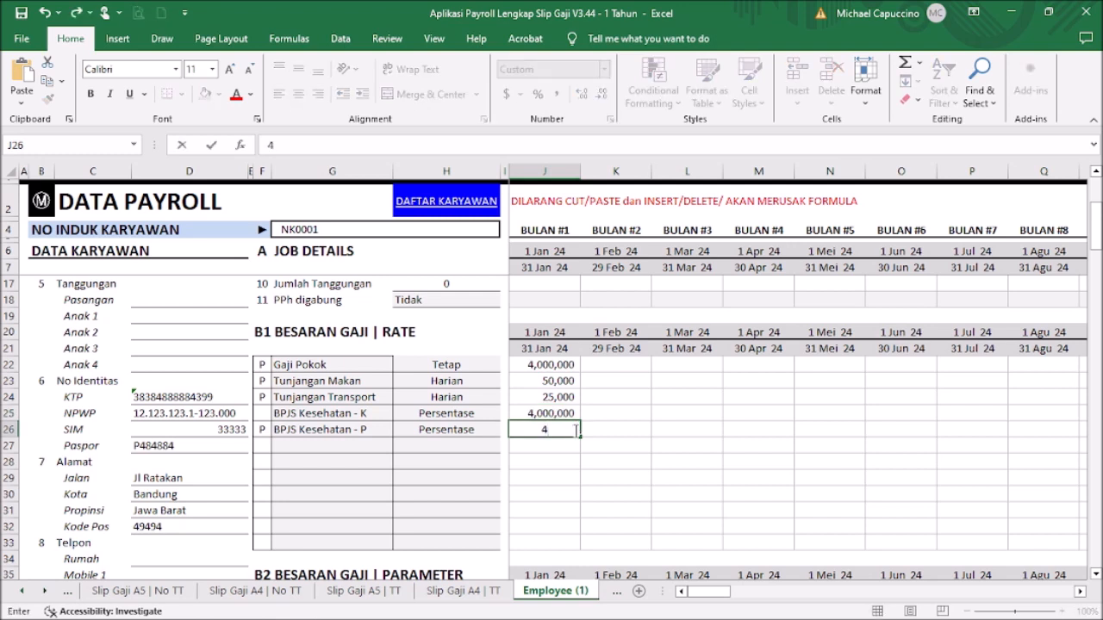
type("00000")
key("Return")
left_click(573, 429)
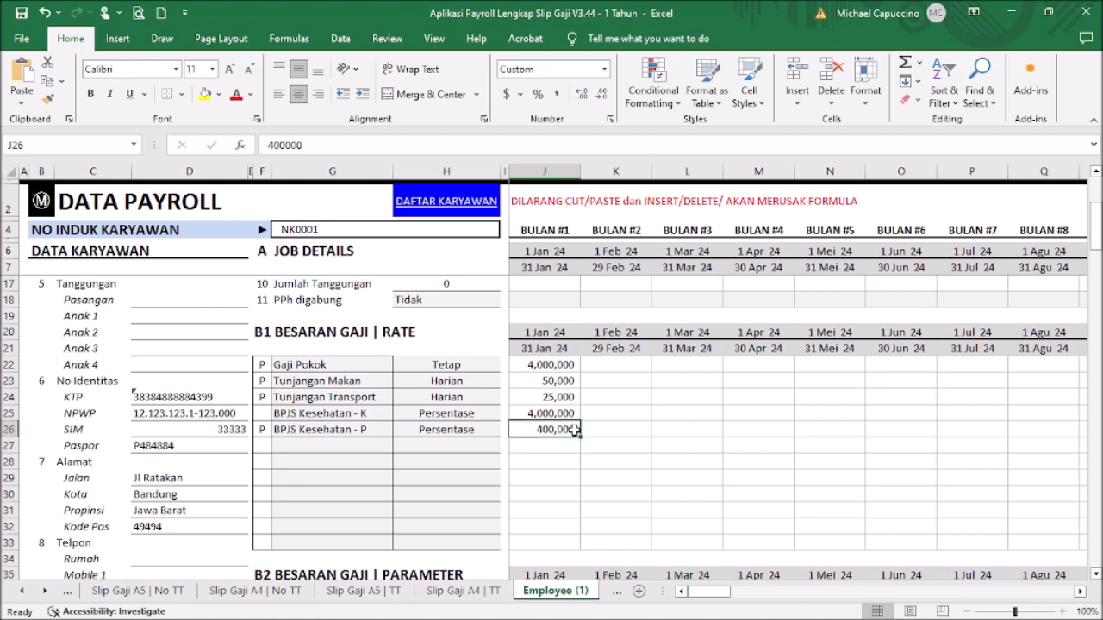
type("4000000")
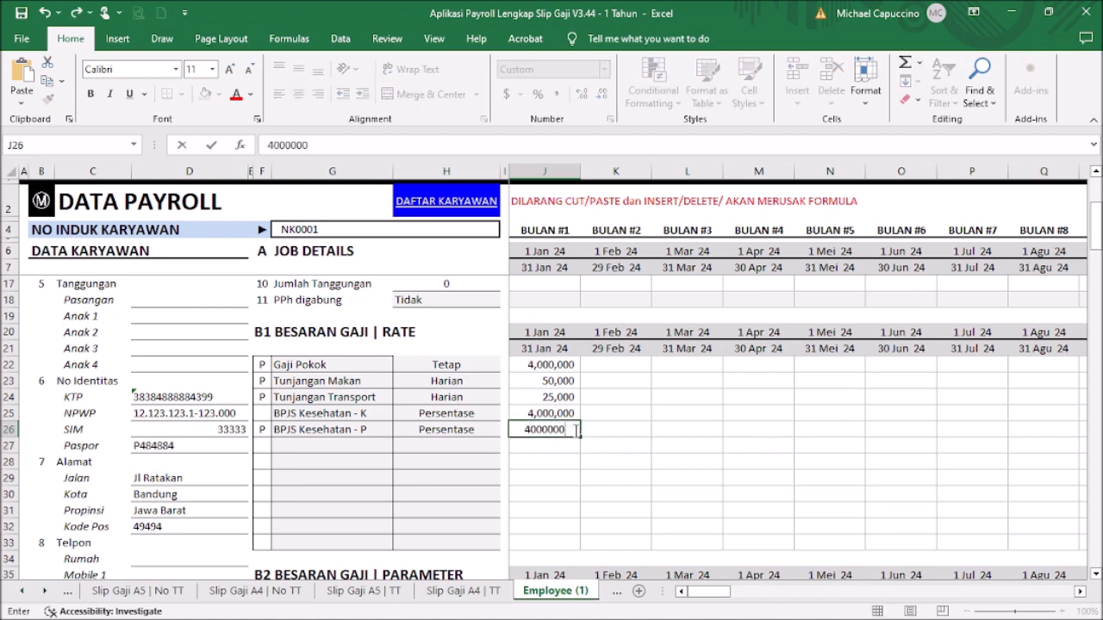
key("Return")
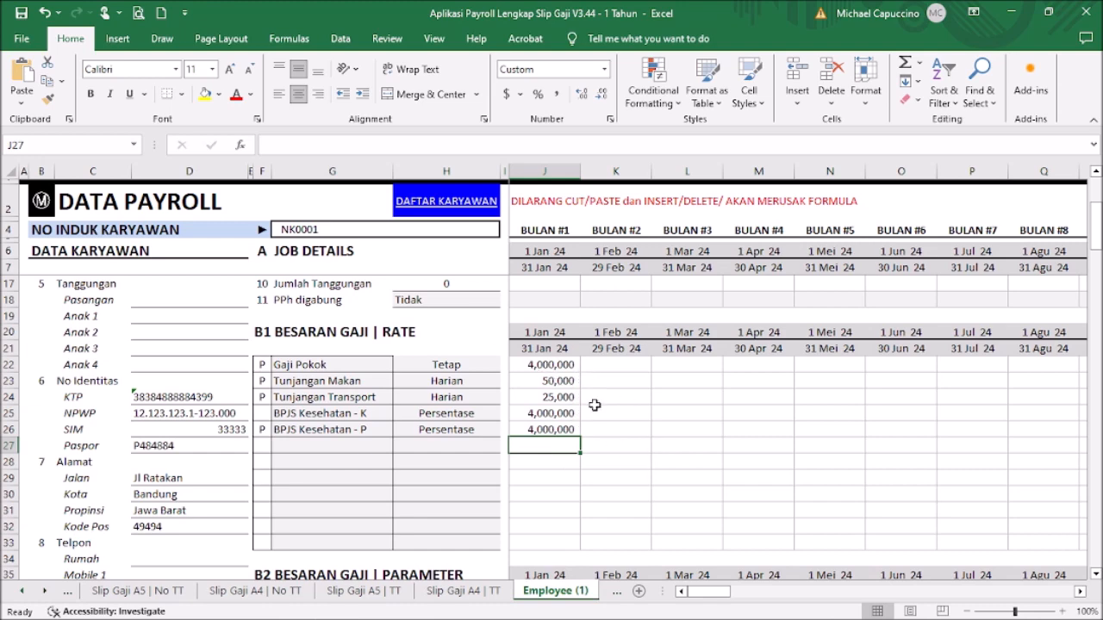
Step: Enter 26 days in J38 and J39 for January's Tunjangan Makan and Tunjangan Transport
scroll(551, 394, "down", 1)
scroll(550, 394, "down", 9)
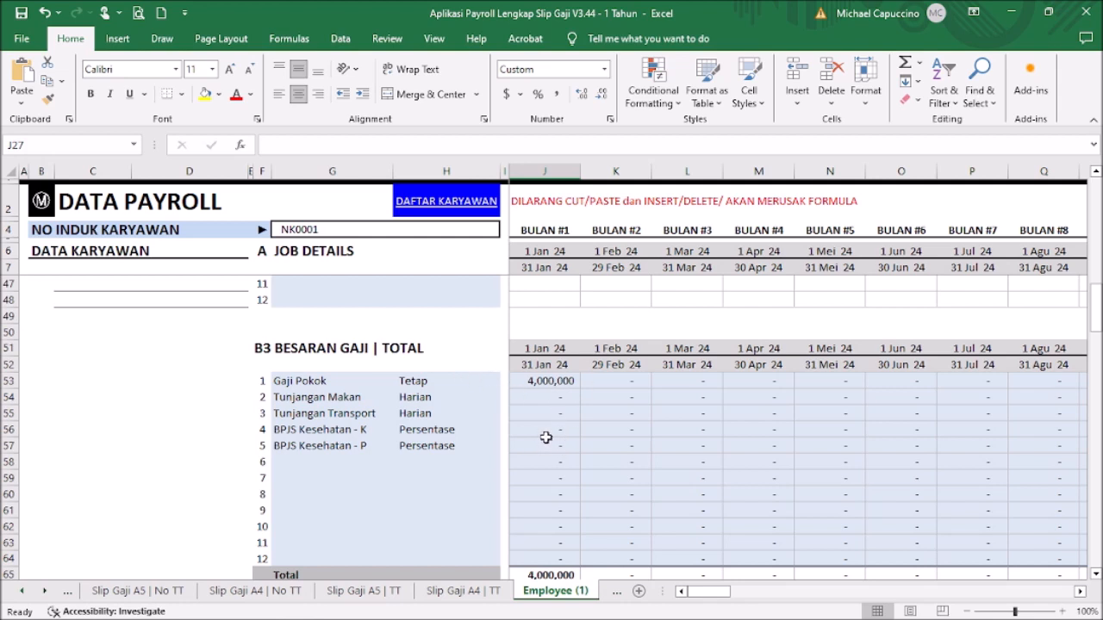
scroll(554, 444, "up", 4)
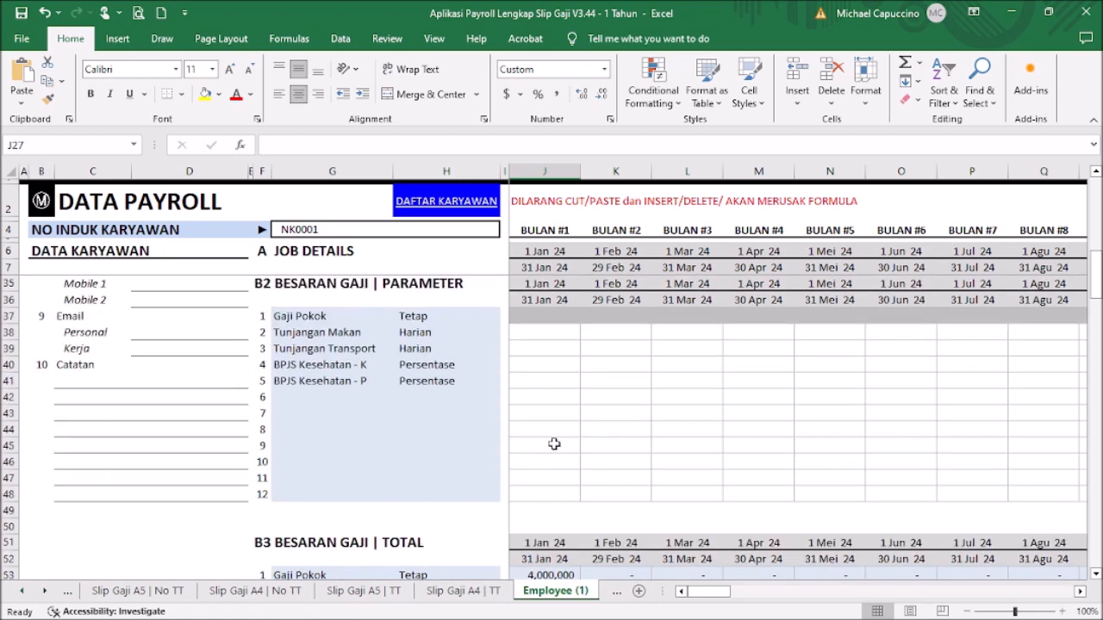
scroll(554, 443, "up", 1)
left_click(569, 385)
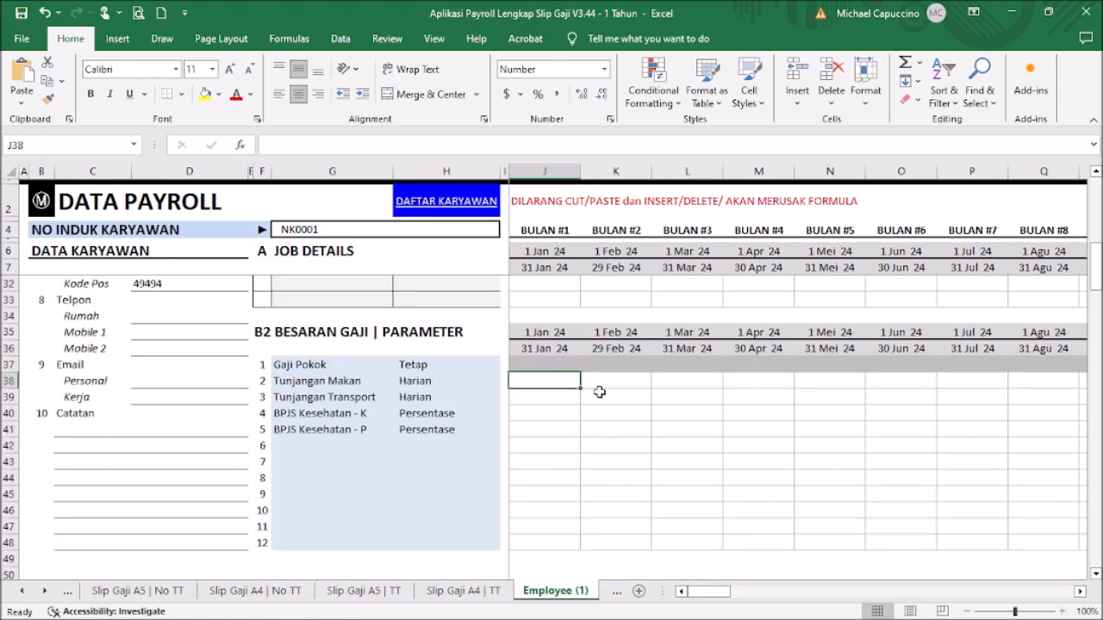
scroll(603, 396, "up", 1)
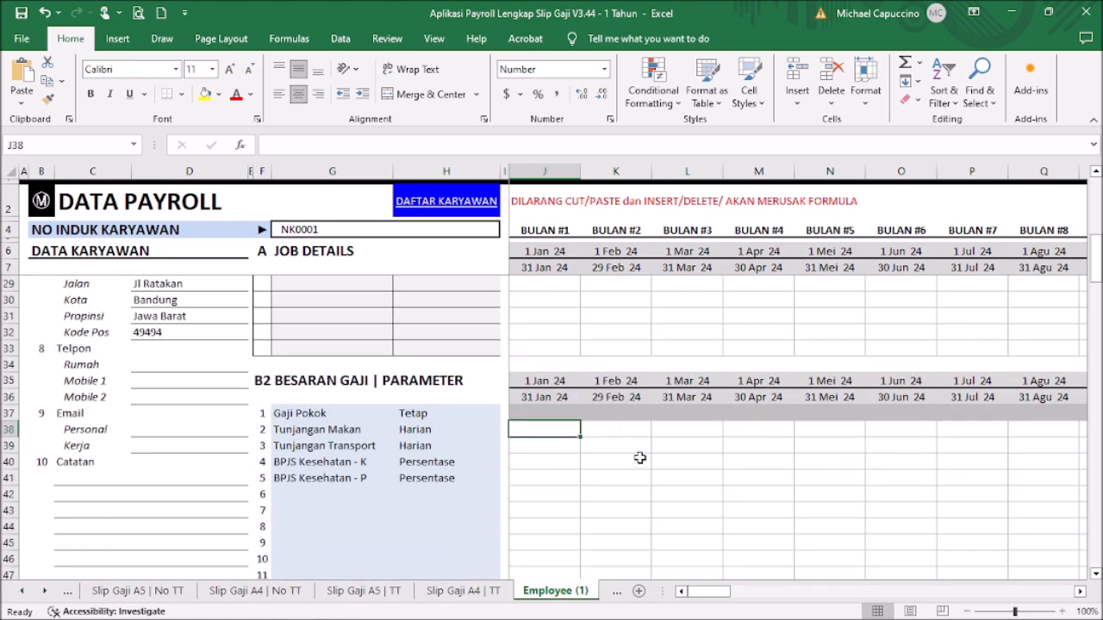
scroll(625, 439, "up", 3)
scroll(575, 379, "down", 2)
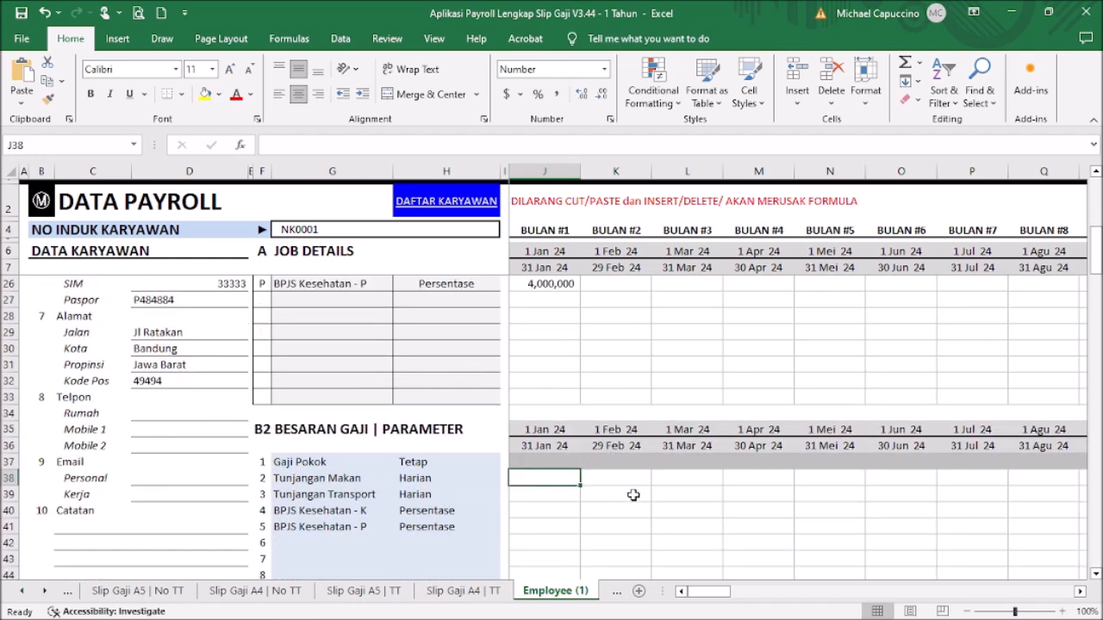
type("26")
key("Return")
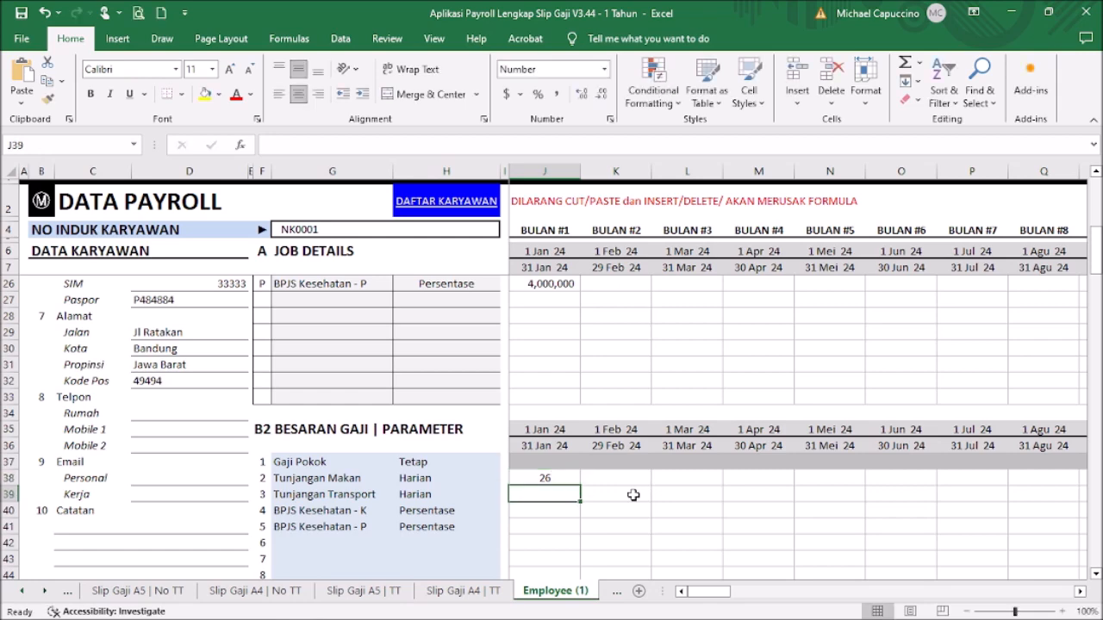
type("26")
key("Return")
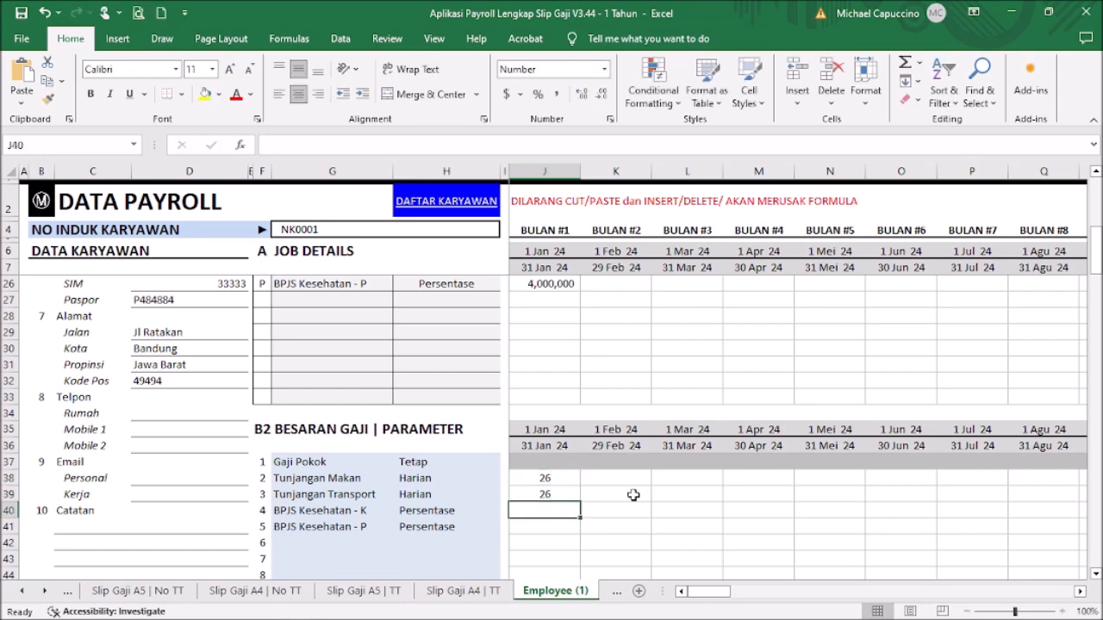
Step: Review the B3 totals and return to the Menu sheet showing Januari THP 5,950,000
scroll(561, 426, "down", 7)
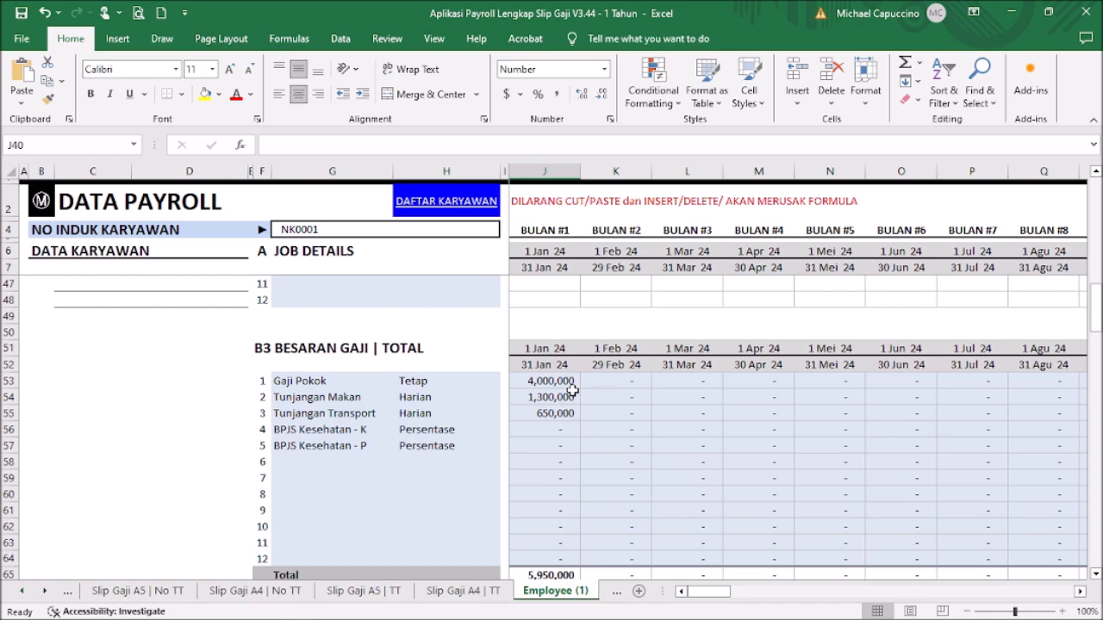
scroll(575, 392, "up", 4)
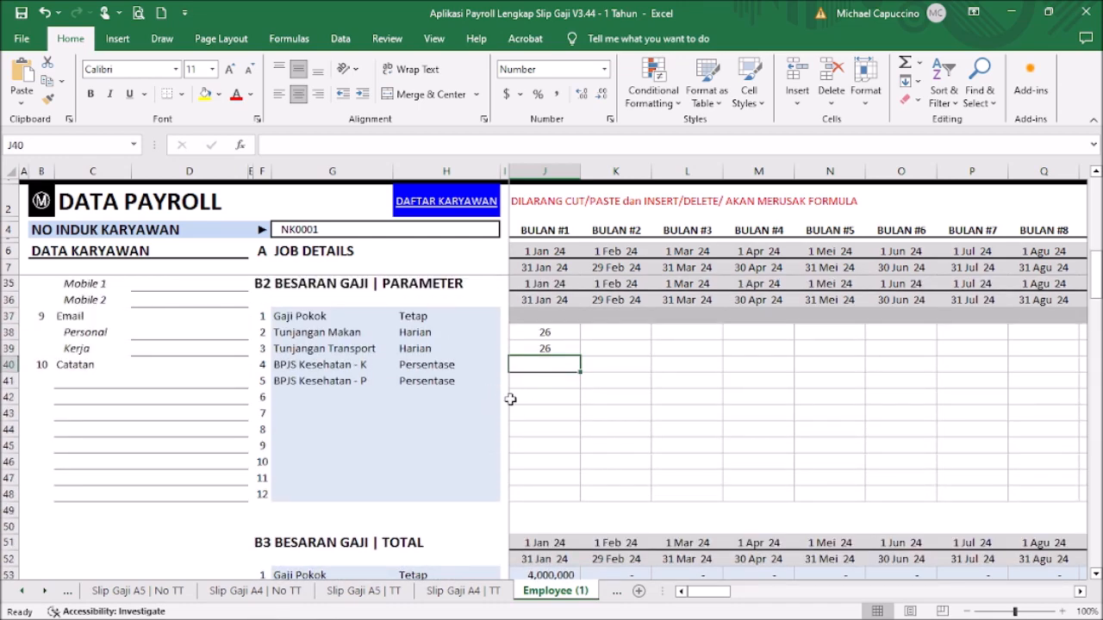
left_click(48, 205)
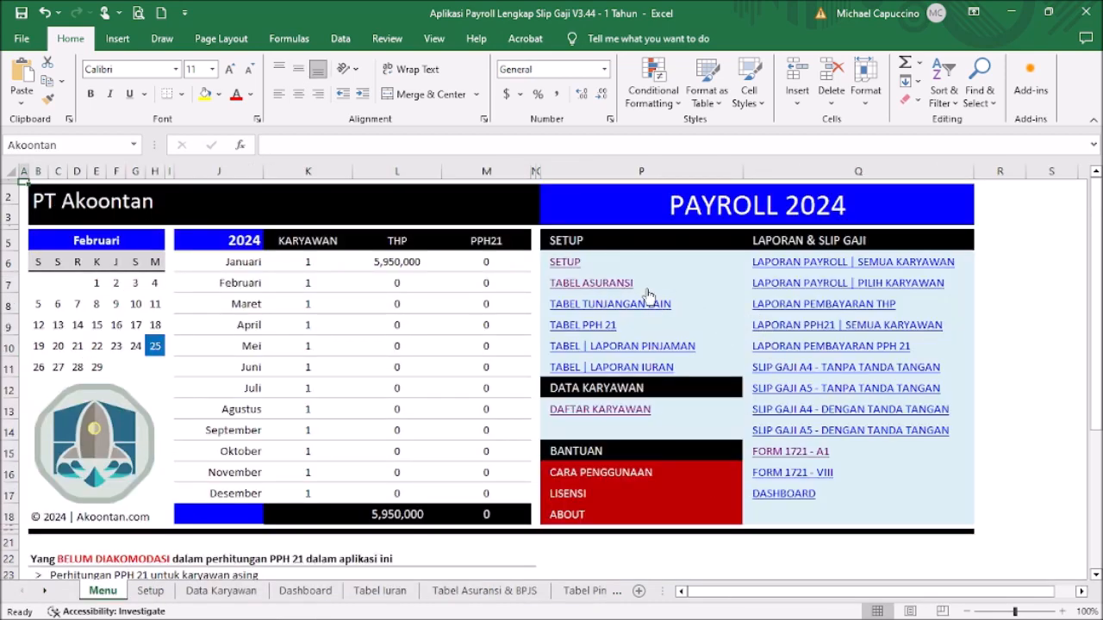
Step: Check the BPJS Kesehatan percentages in F6 and G6 of the Tabel Asuransi sheet
left_click(612, 282)
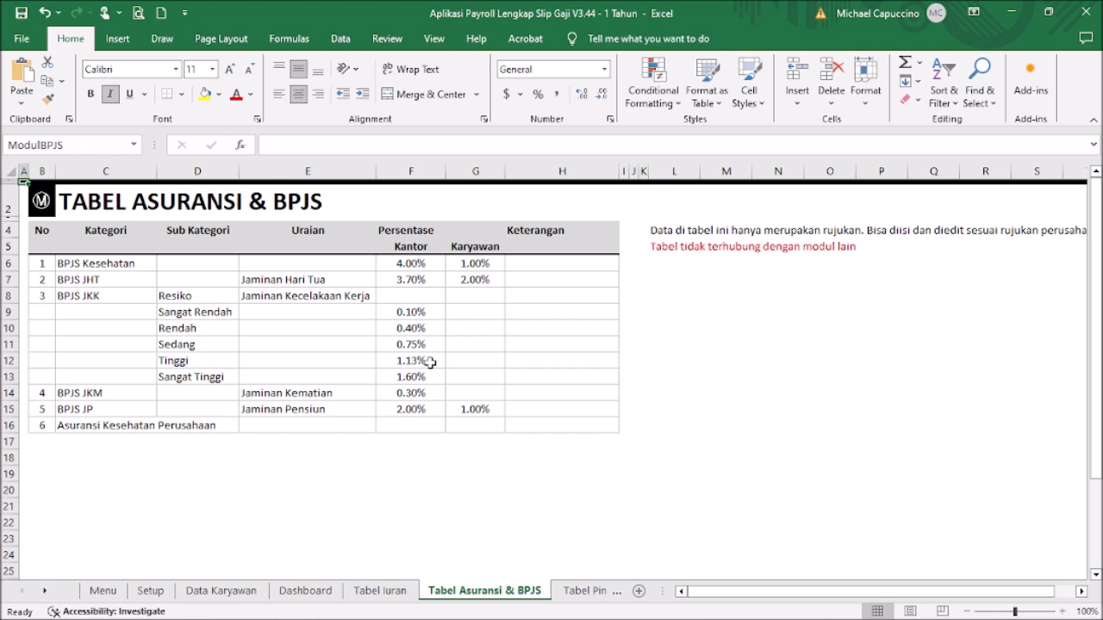
left_click(420, 266)
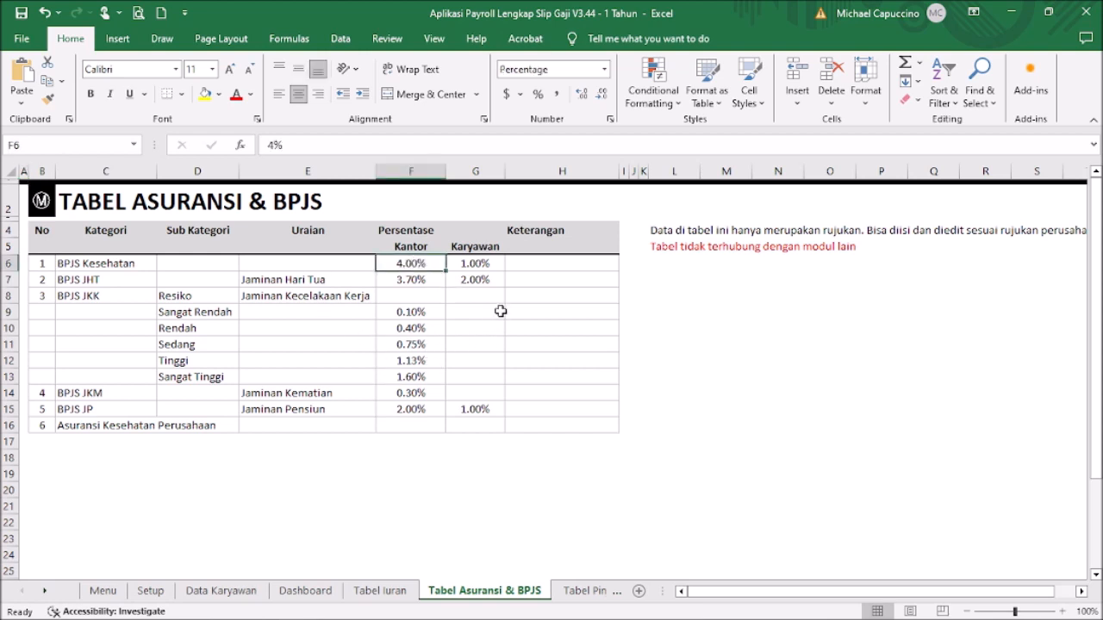
left_click(475, 265)
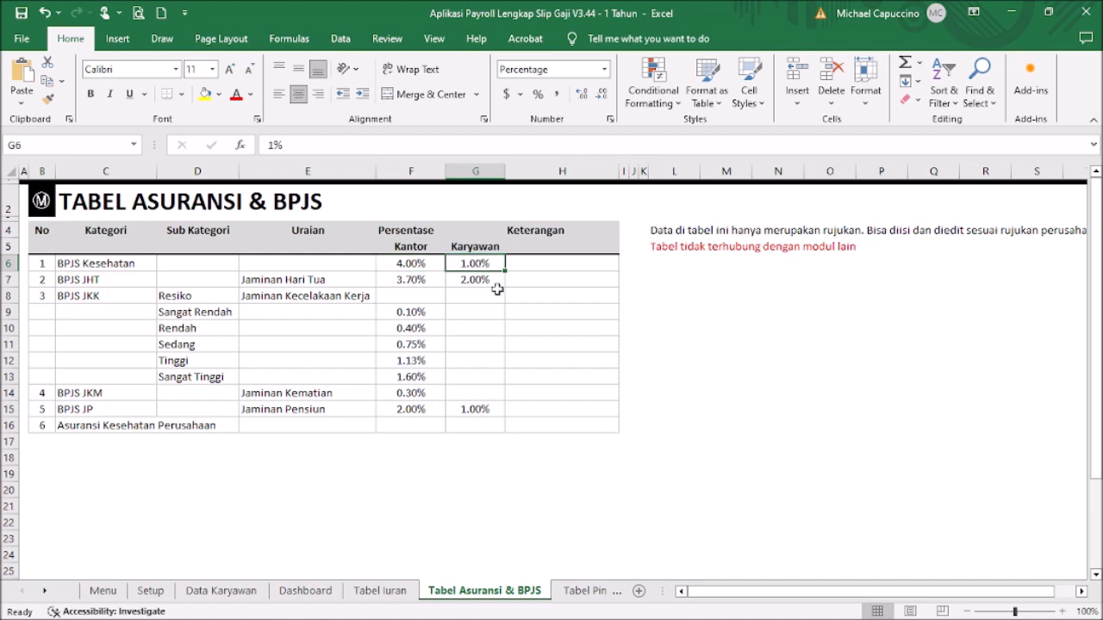
left_click(41, 205)
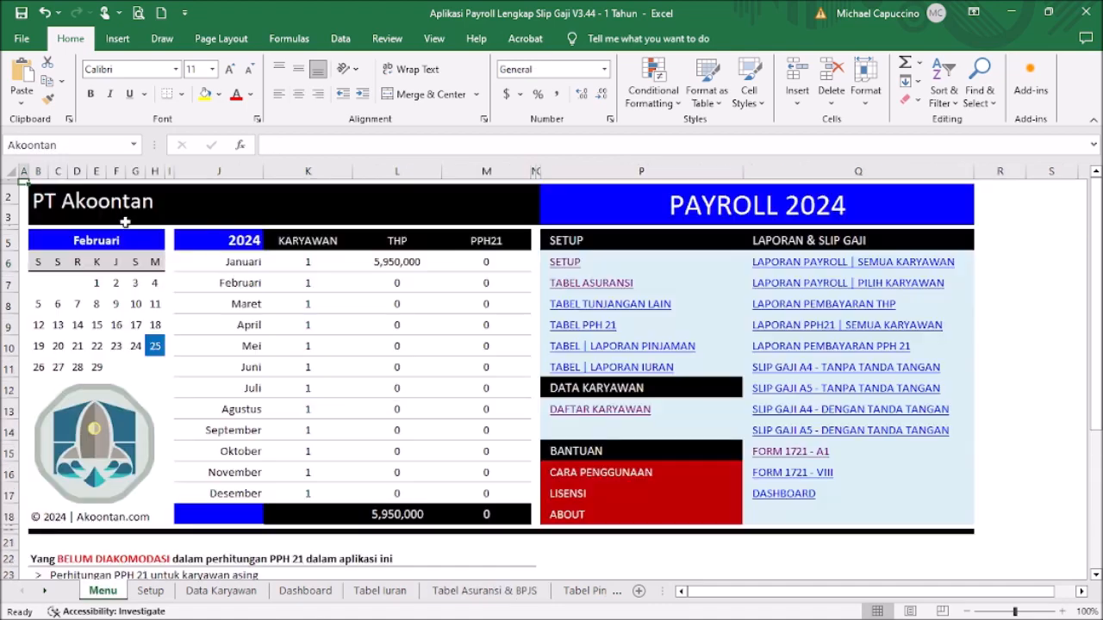
Step: On Karyawan 001's sheet, set January's BPJS Kesehatan - K to 1% and BPJS Kesehatan - P to 4%
left_click(611, 410)
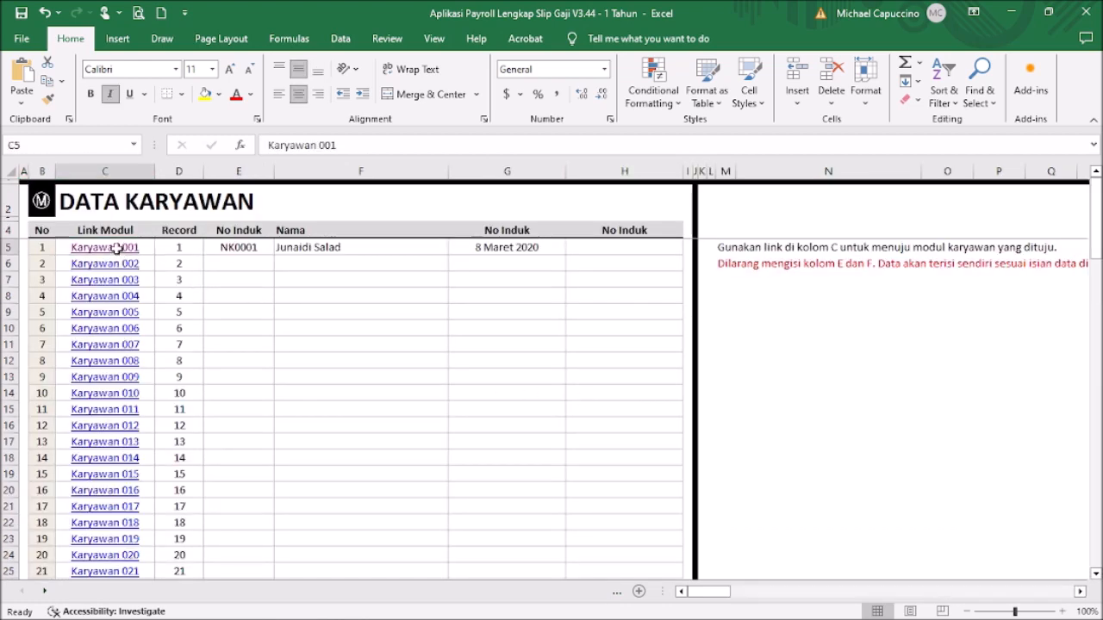
left_click(104, 247)
left_click(543, 366)
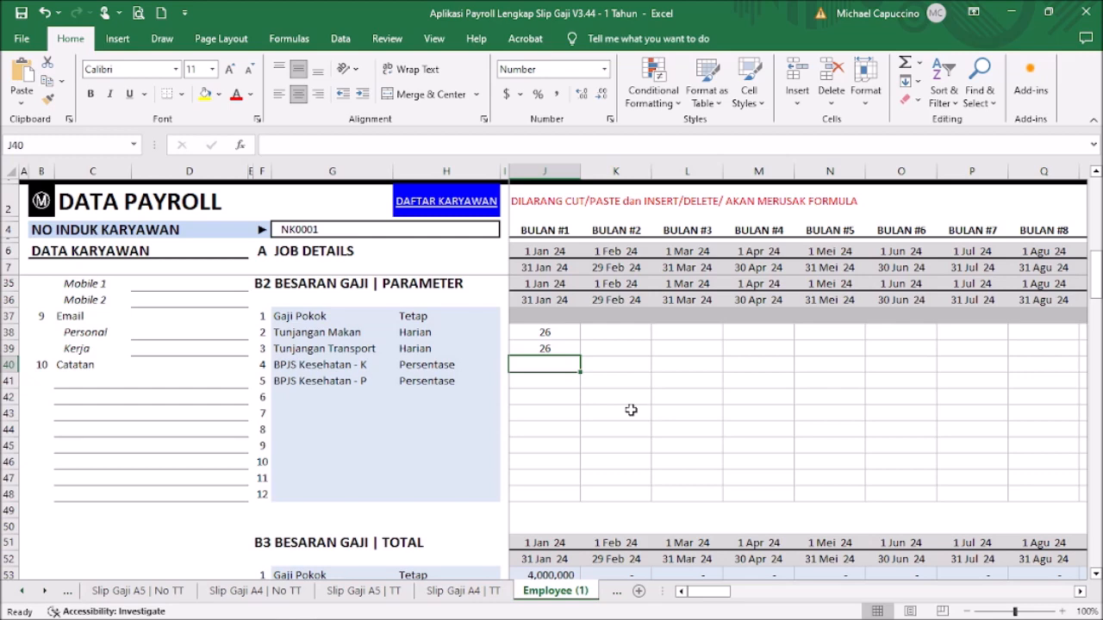
scroll(631, 410, "up", 2)
type("1%")
key("Return")
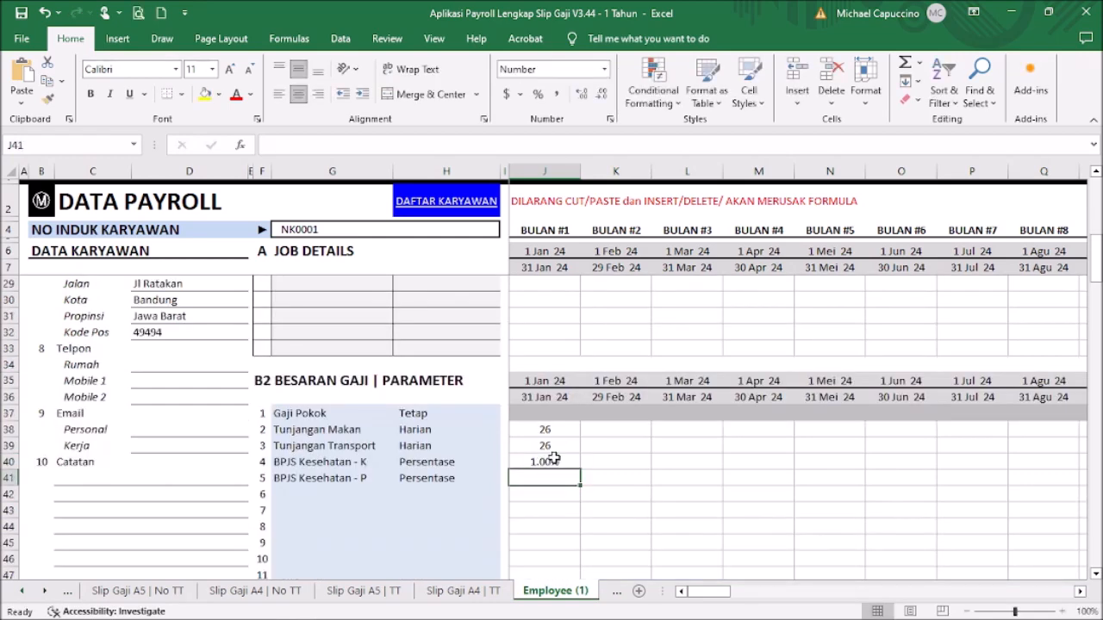
type("4%")
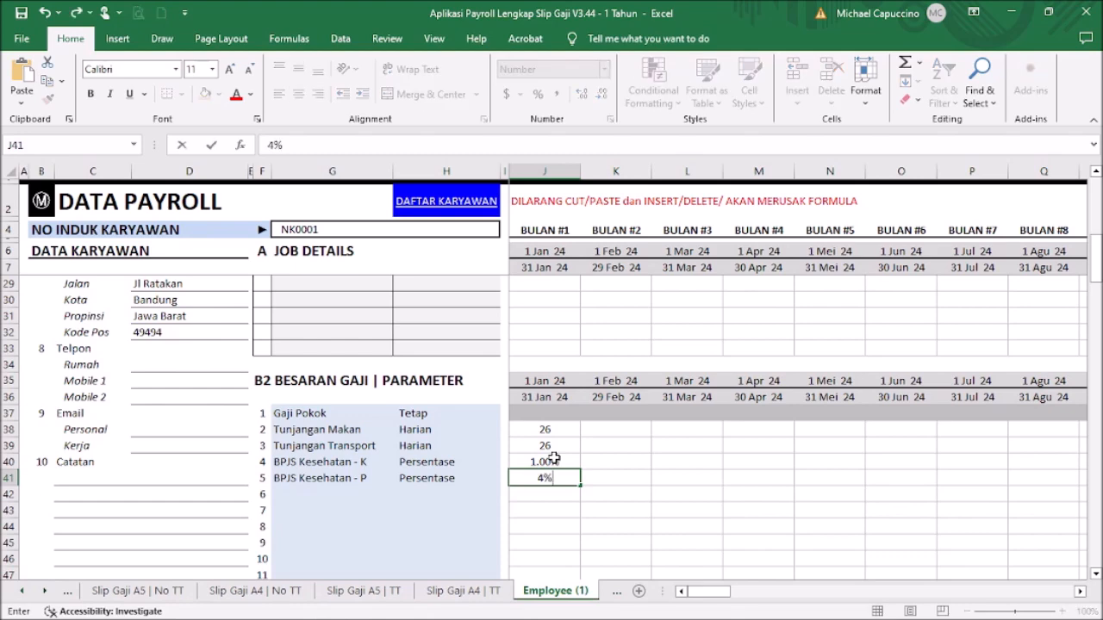
key("Return")
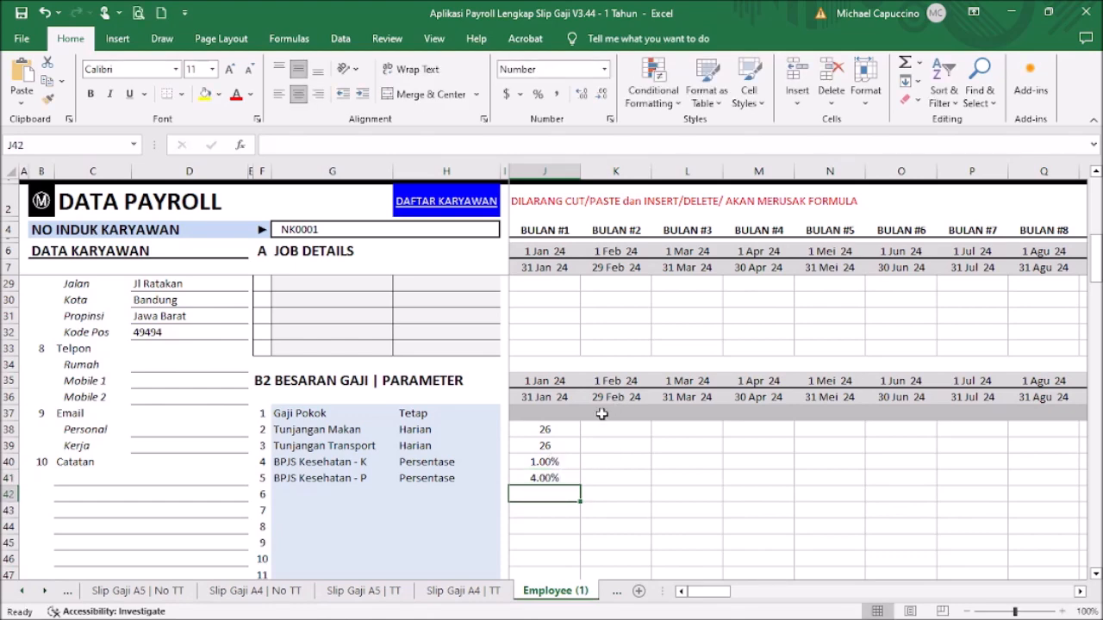
scroll(583, 468, "down", 7)
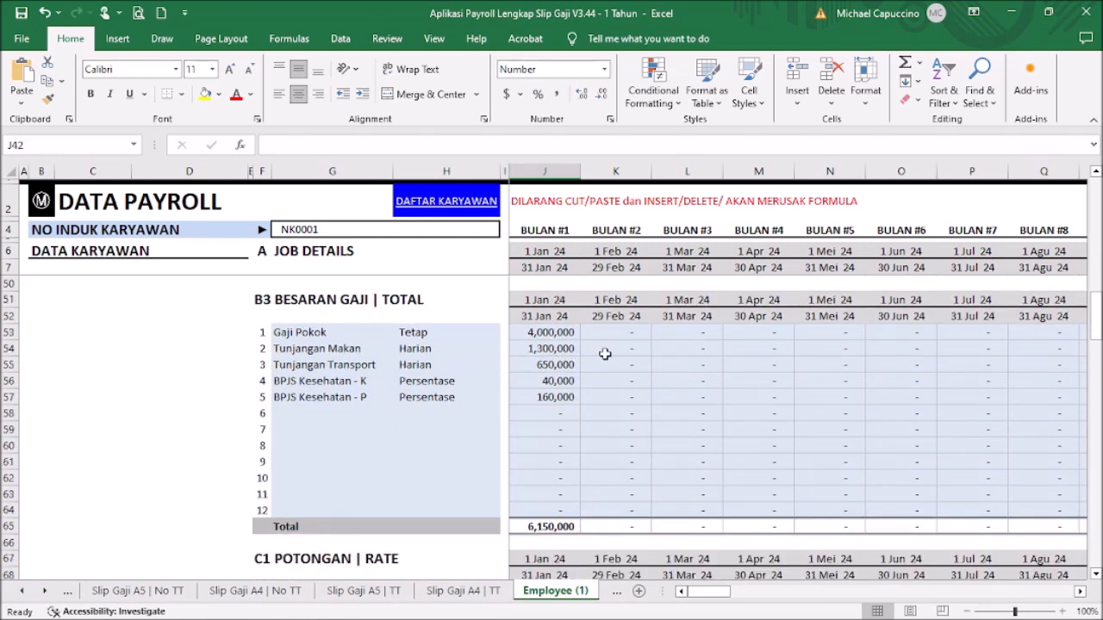
Step: Choose BPJS Kesehatan - K as the first C1 Potongan deduction in G69
scroll(564, 521, "down", 2)
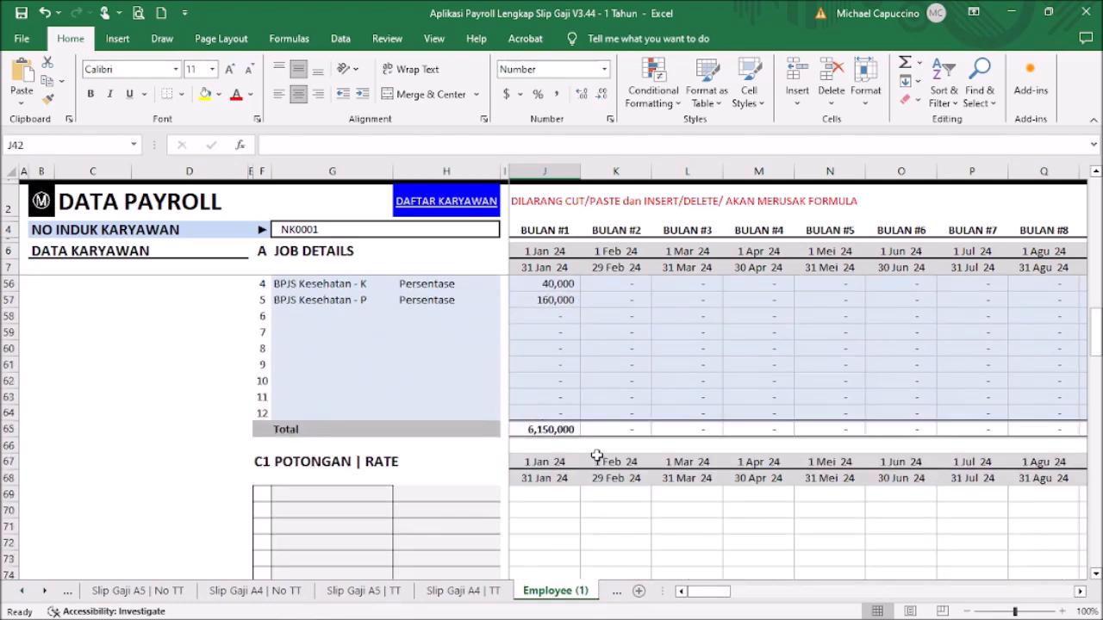
scroll(597, 453, "down", 2)
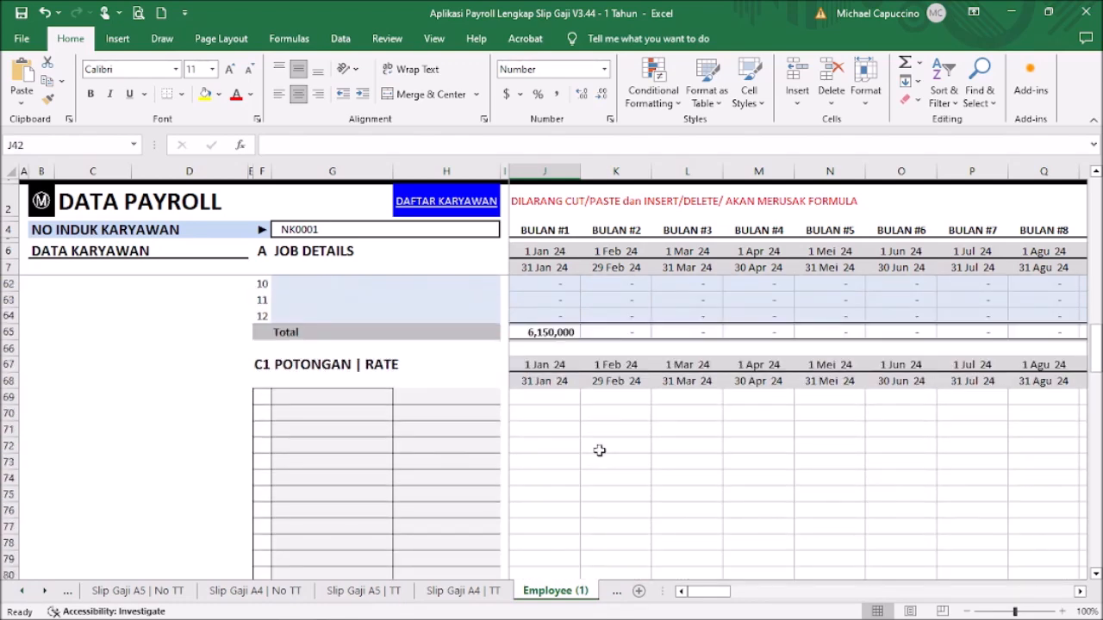
left_click(370, 395)
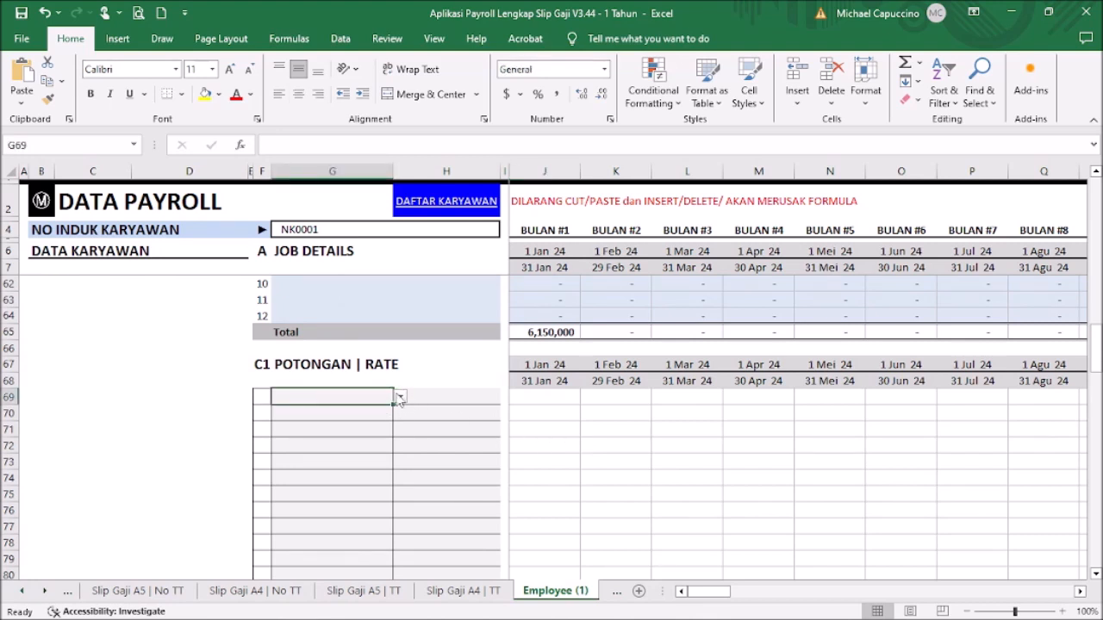
left_click(399, 398)
left_click_drag(399, 457, 399, 415)
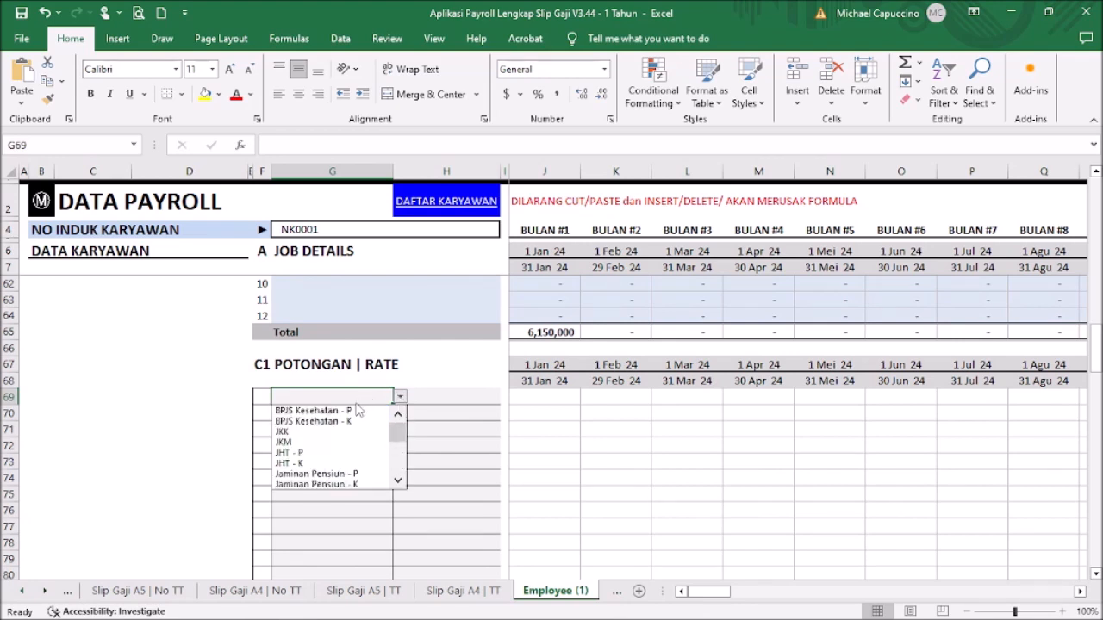
left_click(357, 412)
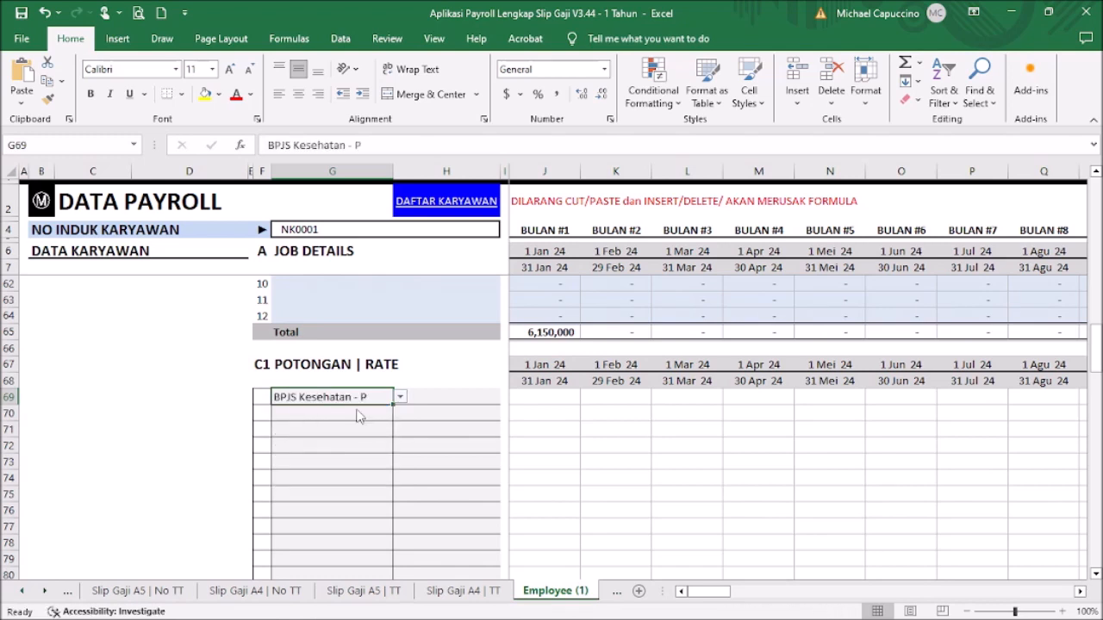
left_click(400, 398)
left_click(382, 421)
key("Tab")
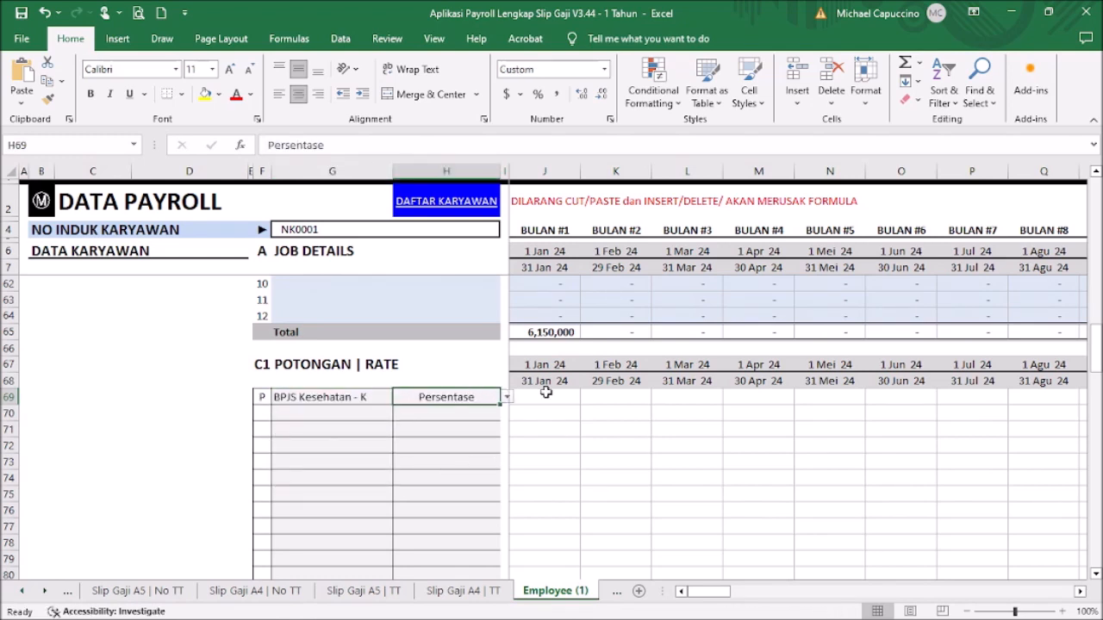
key("shift+Tab")
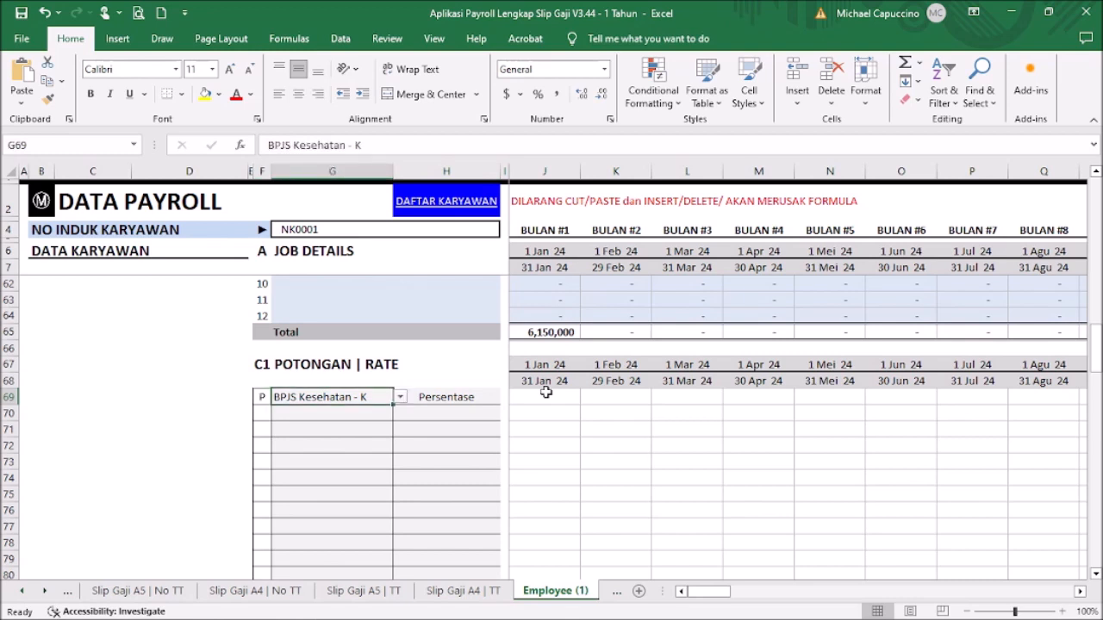
key("shift+Tab")
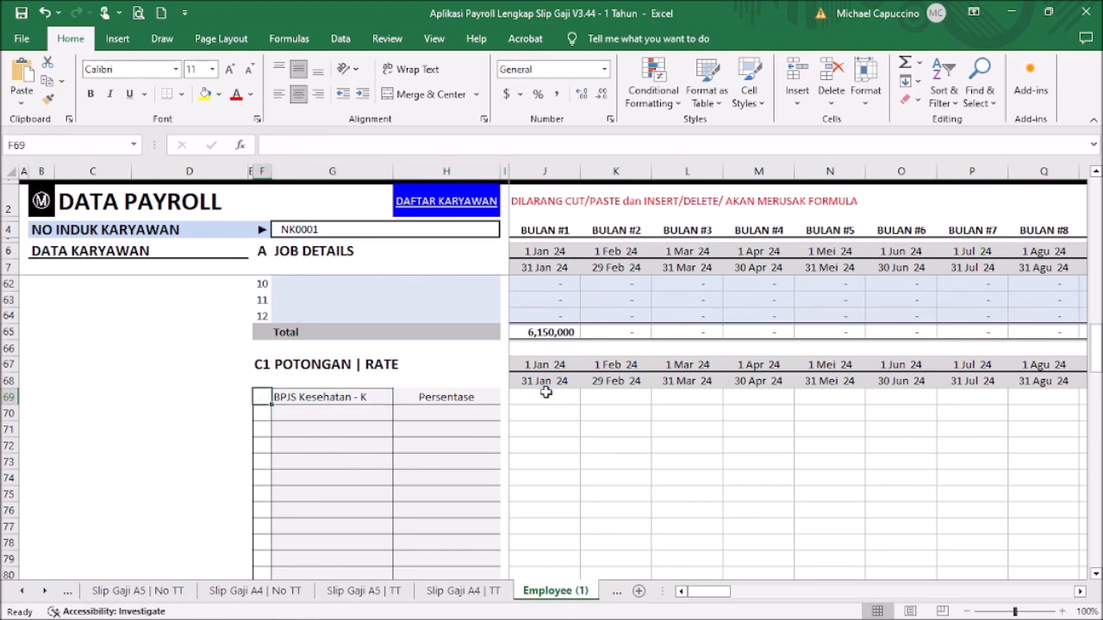
Step: Add JHT - K as the second deduction in G70, flagged P with rate type Persentase
left_click(361, 414)
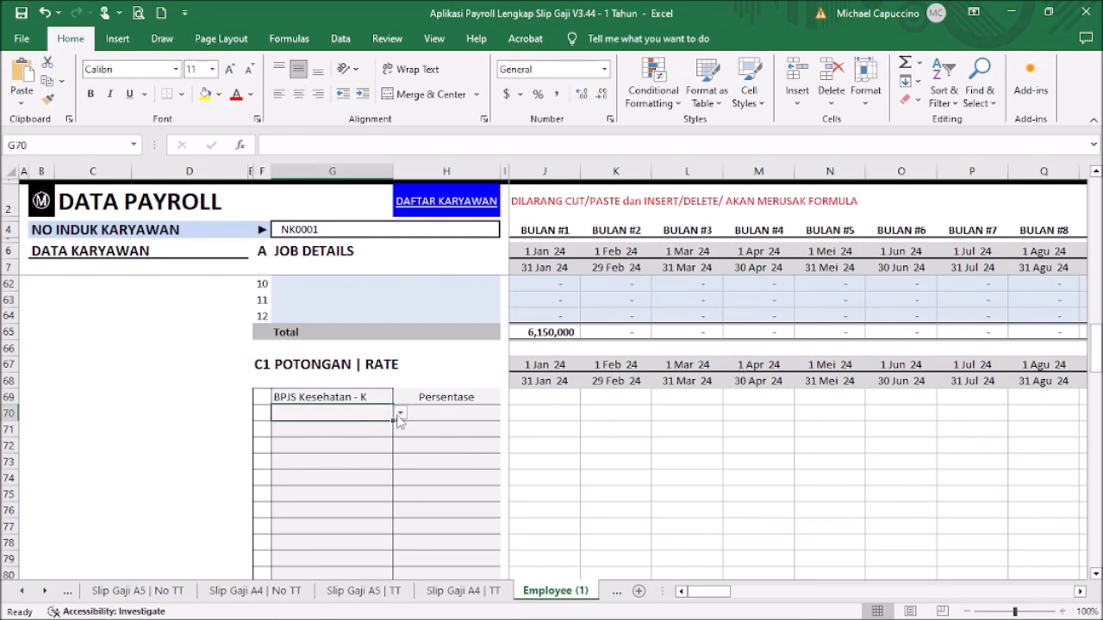
left_click(400, 415)
left_click_drag(398, 478, 397, 455)
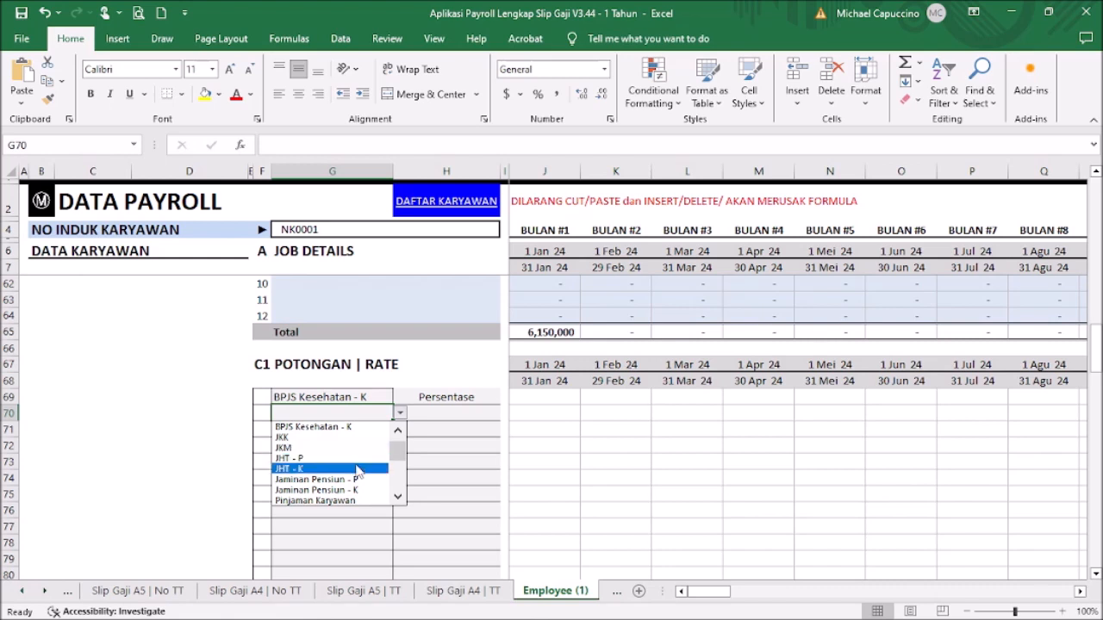
left_click(358, 469)
left_click(264, 413)
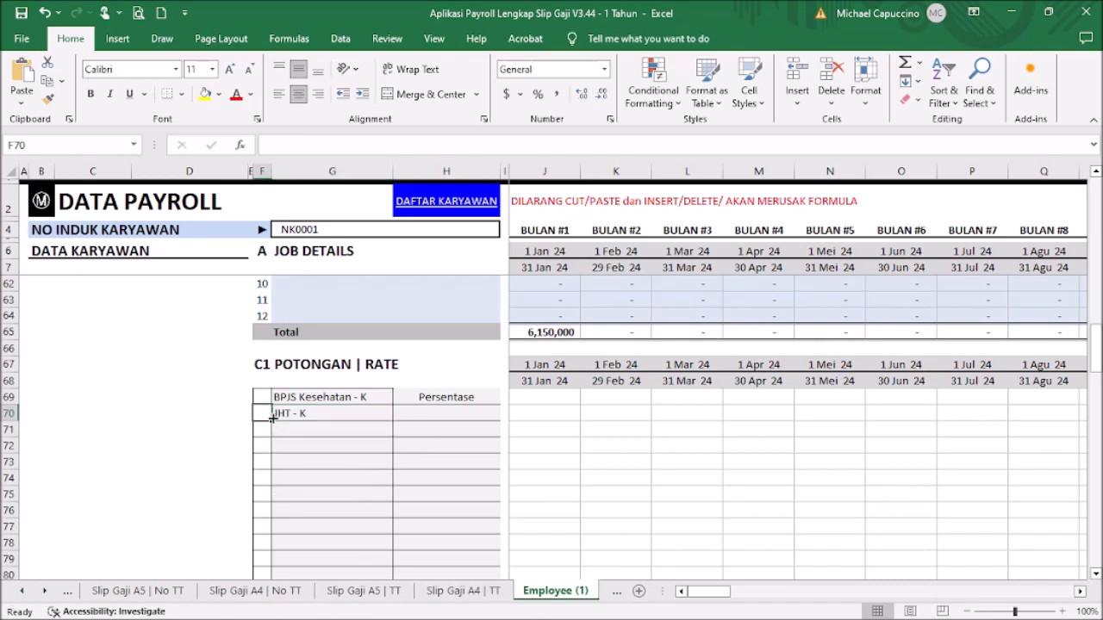
type("P")
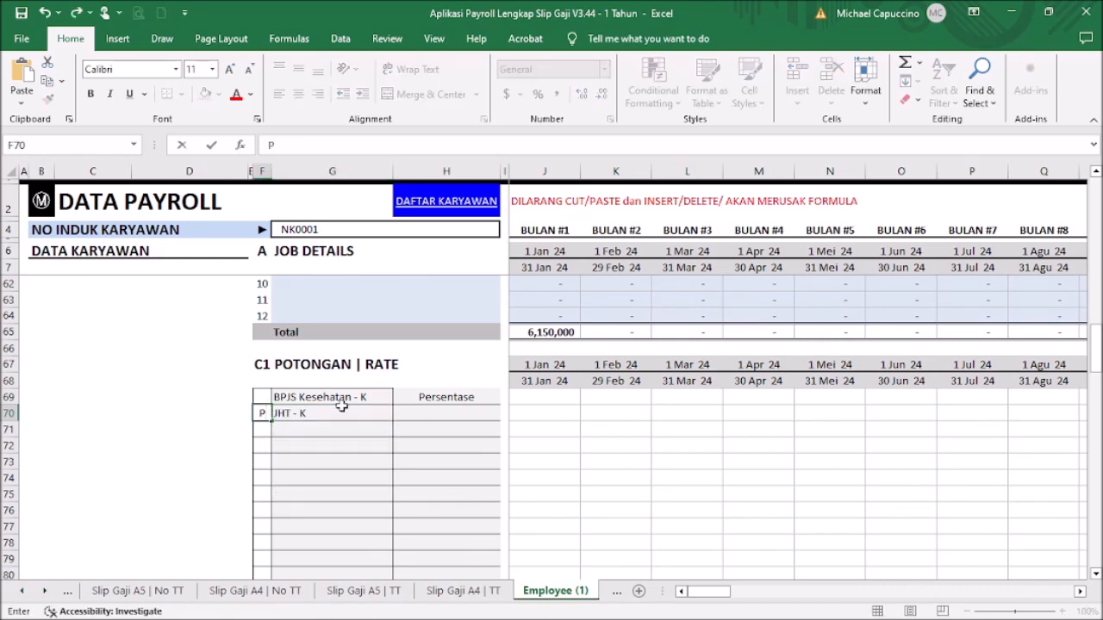
left_click(451, 415)
left_click(507, 415)
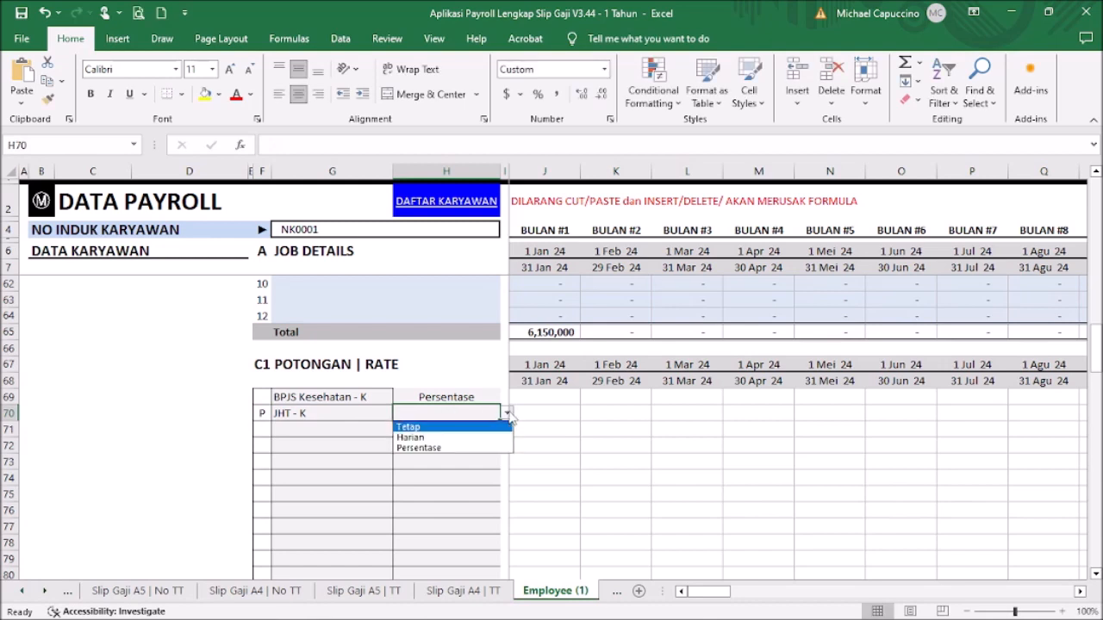
left_click(485, 447)
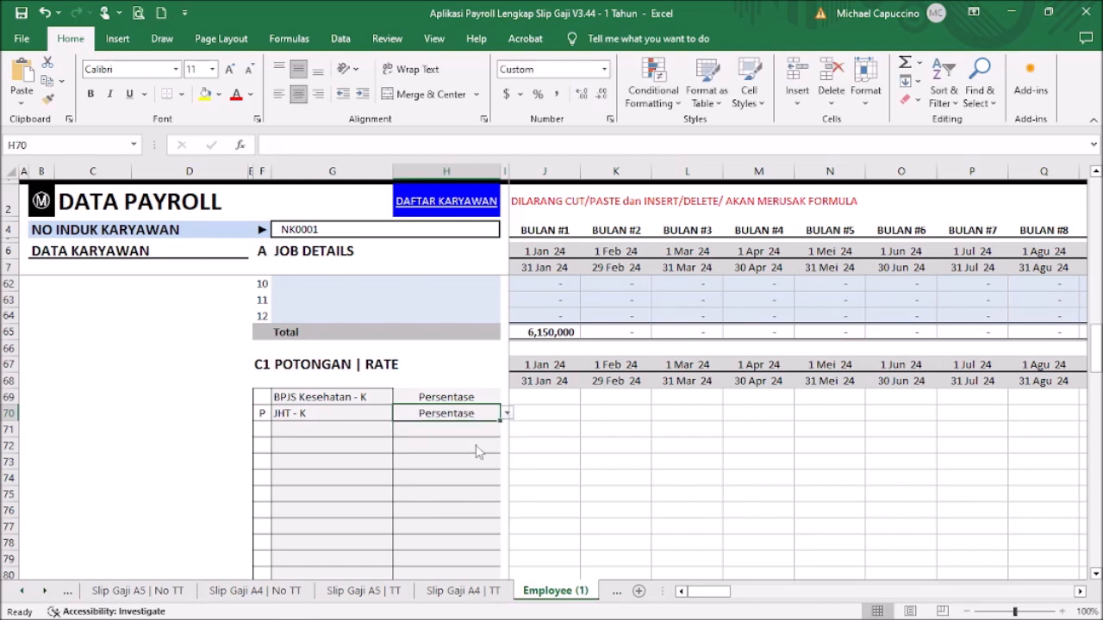
left_click(575, 399)
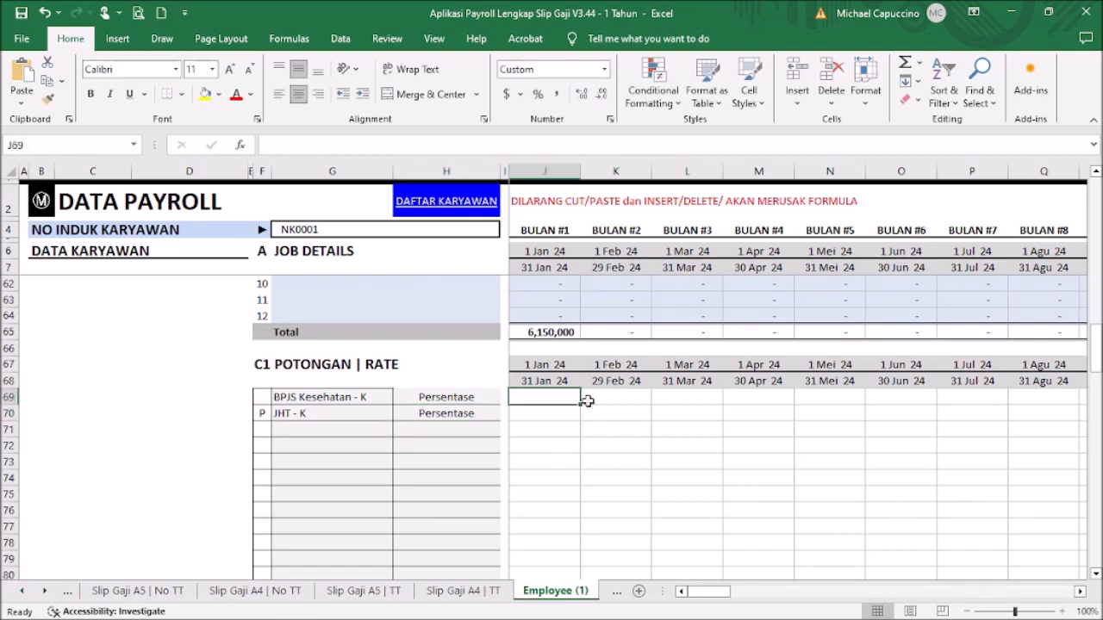
Step: Enter a 4,000,000 January base in J69 and J70 and a 1% rate for BPJS Kesehatan - K
type("4000000")
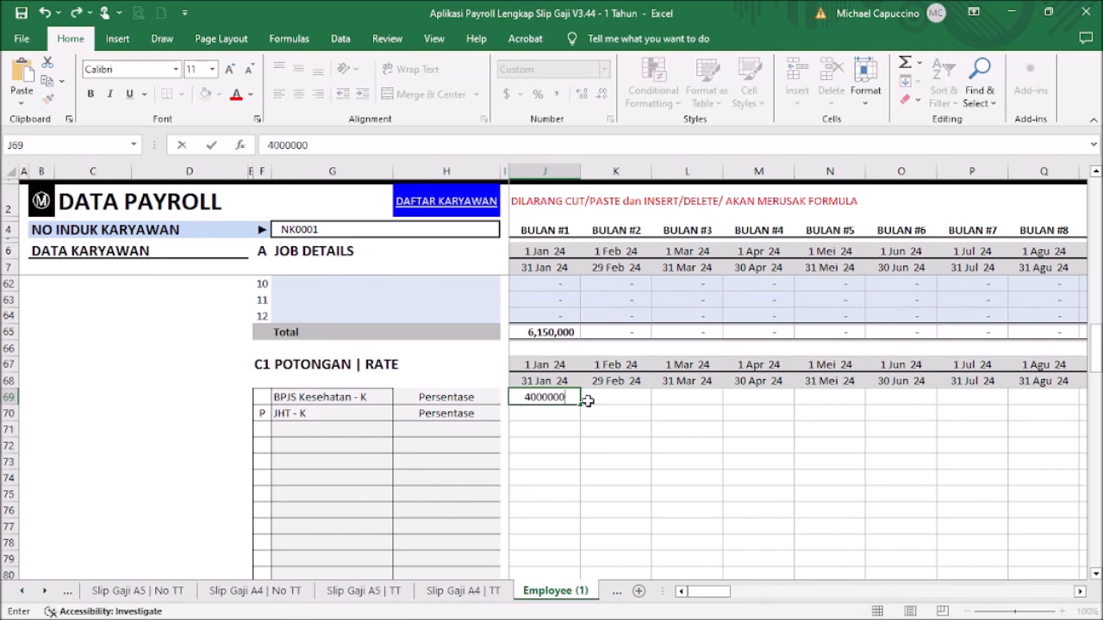
key("Return")
type("4,")
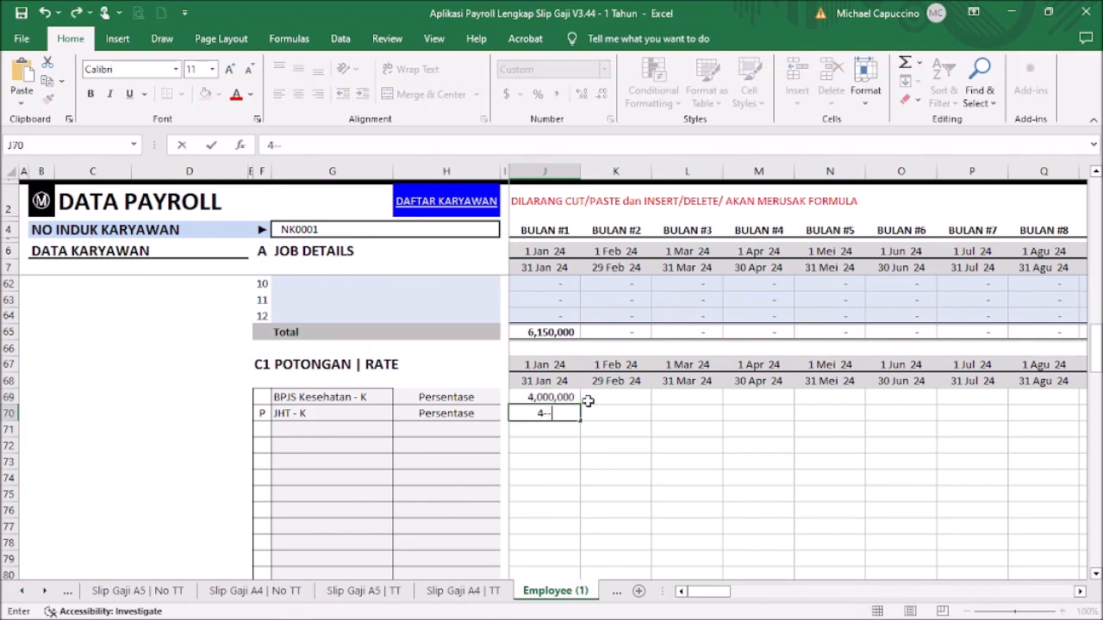
type("000,000")
key("Return")
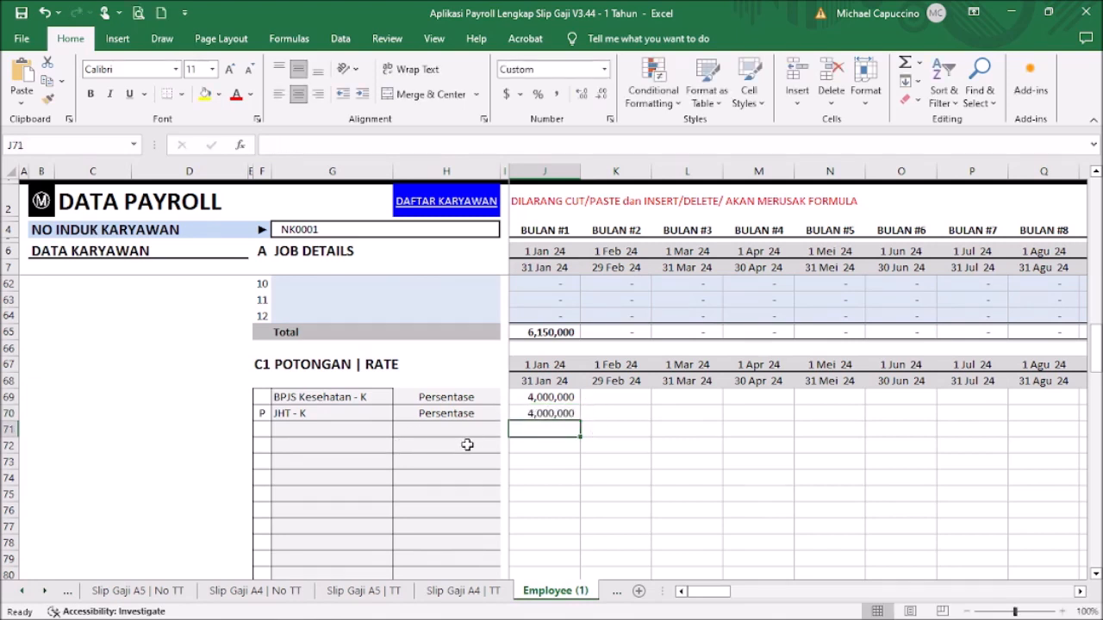
scroll(448, 445, "down", 2)
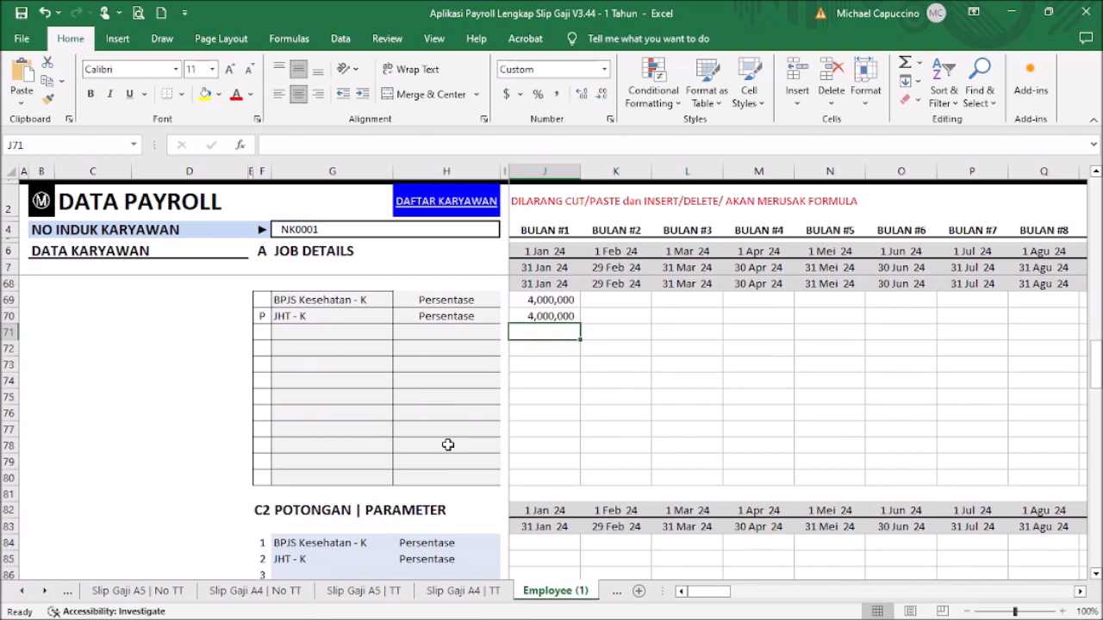
scroll(448, 444, "down", 1)
left_click(565, 493)
type("1")
type("%")
key("Return")
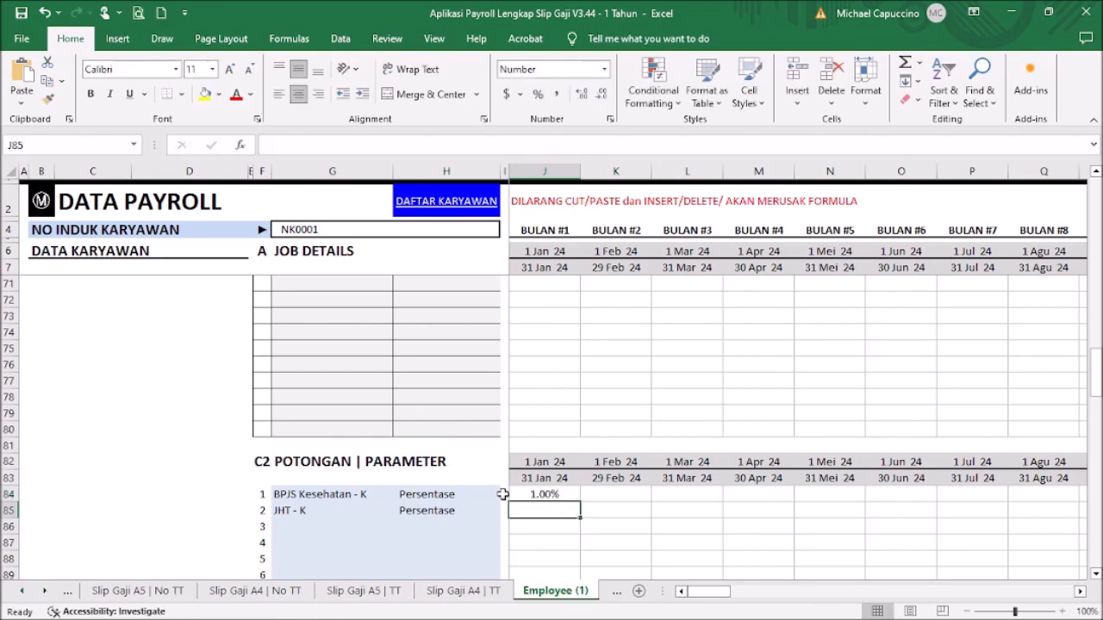
Step: Confirm the 2.00% employee JHT rate in Tabel Asuransi, then enter 2% for JHT - K in J85
left_click(43, 201)
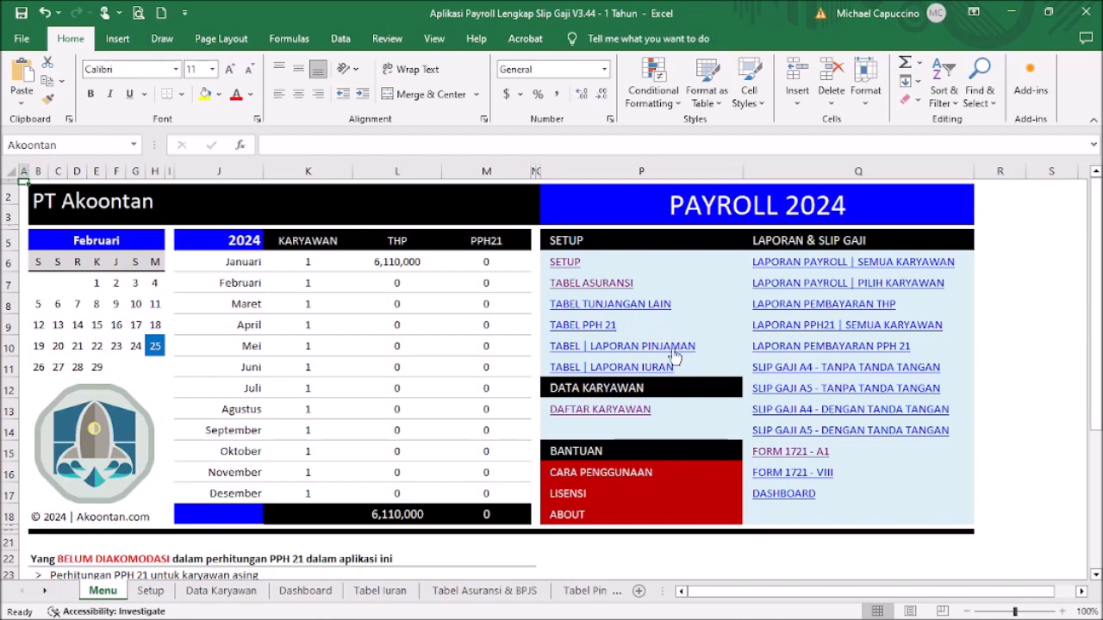
left_click(617, 287)
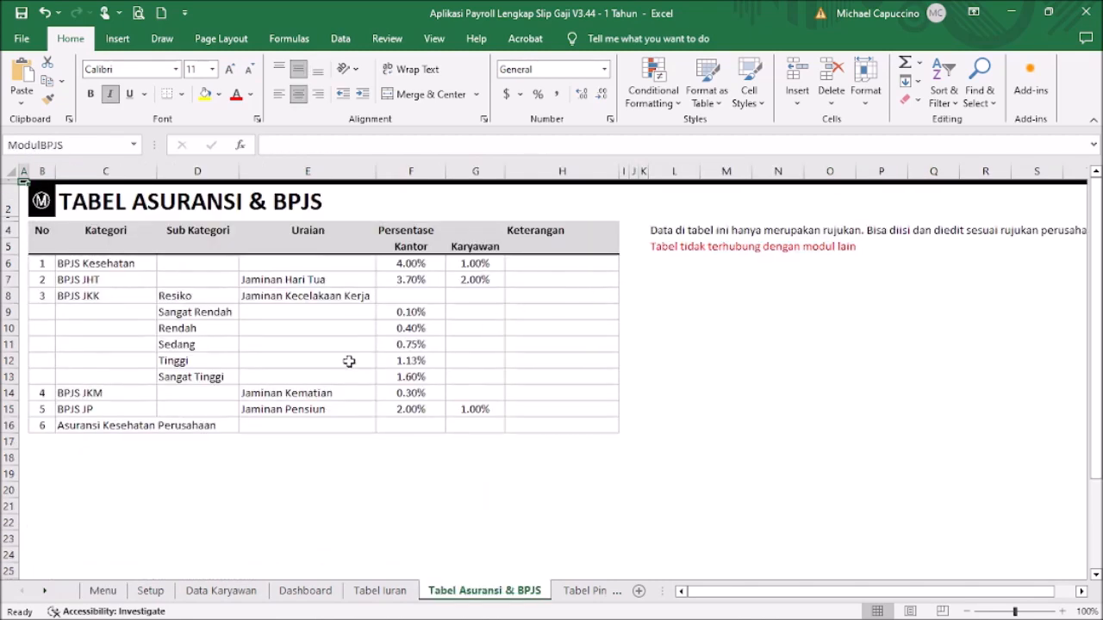
left_click(469, 280)
left_click(40, 211)
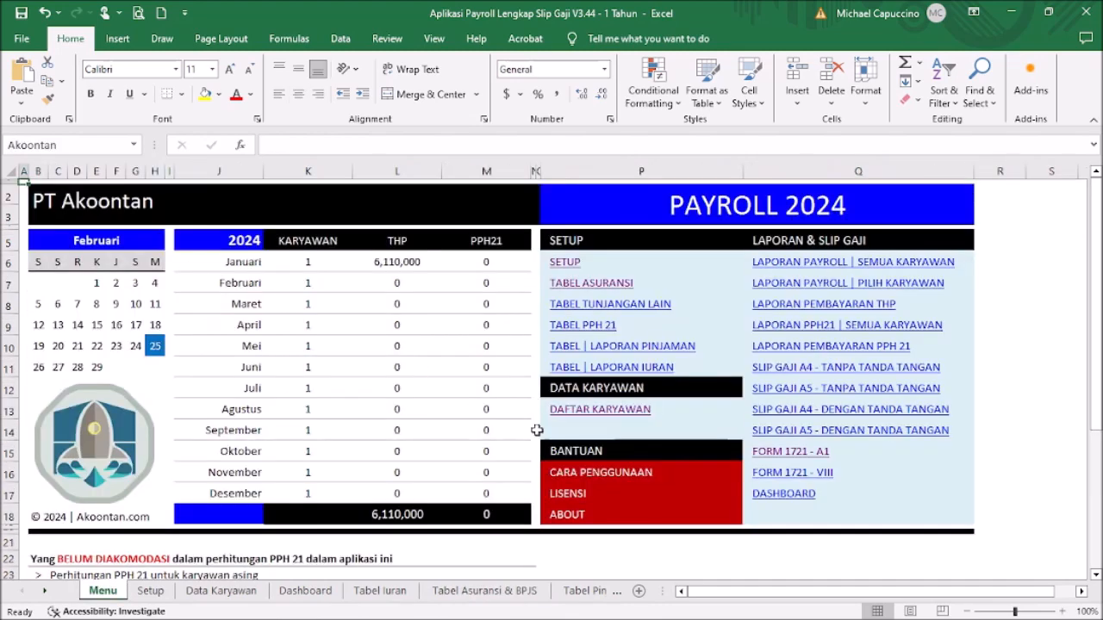
left_click(610, 412)
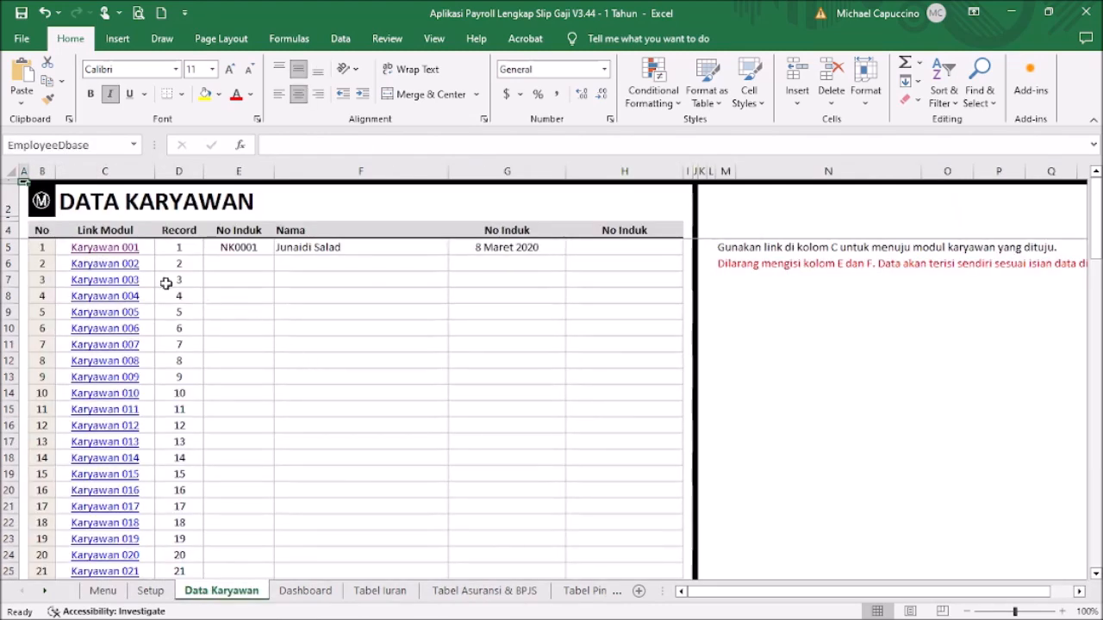
left_click(121, 247)
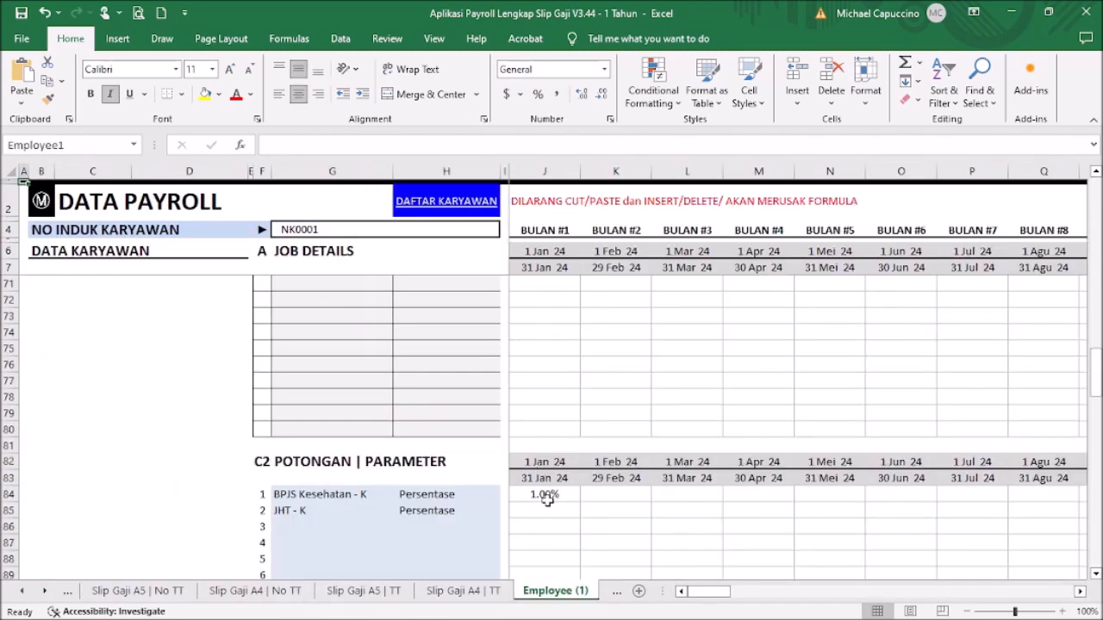
left_click(543, 508)
type("2")
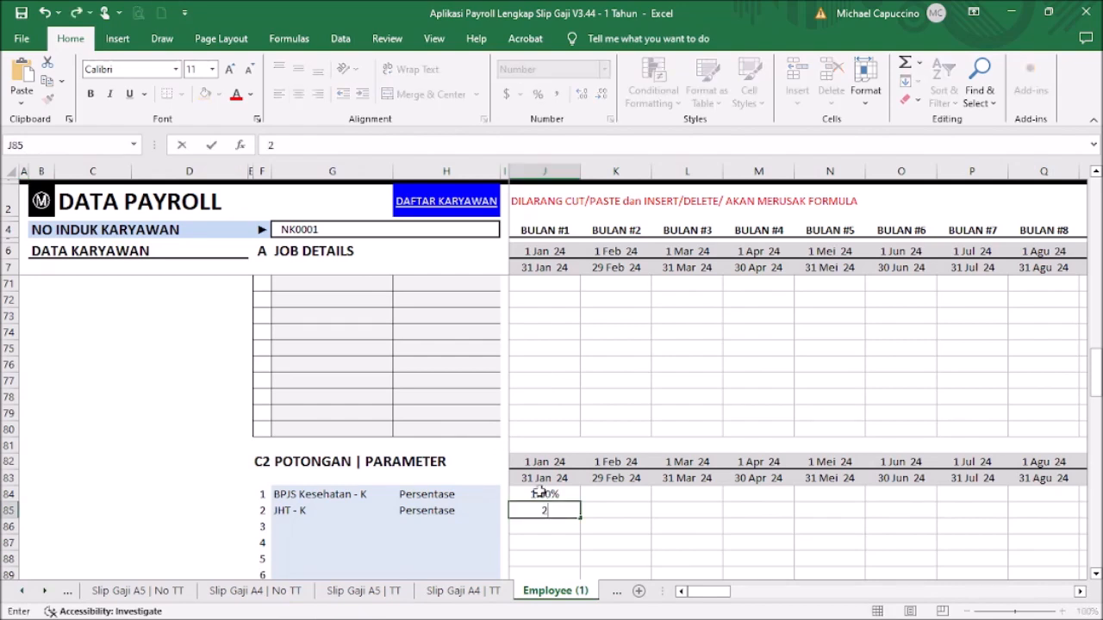
type(".00%")
key("Return")
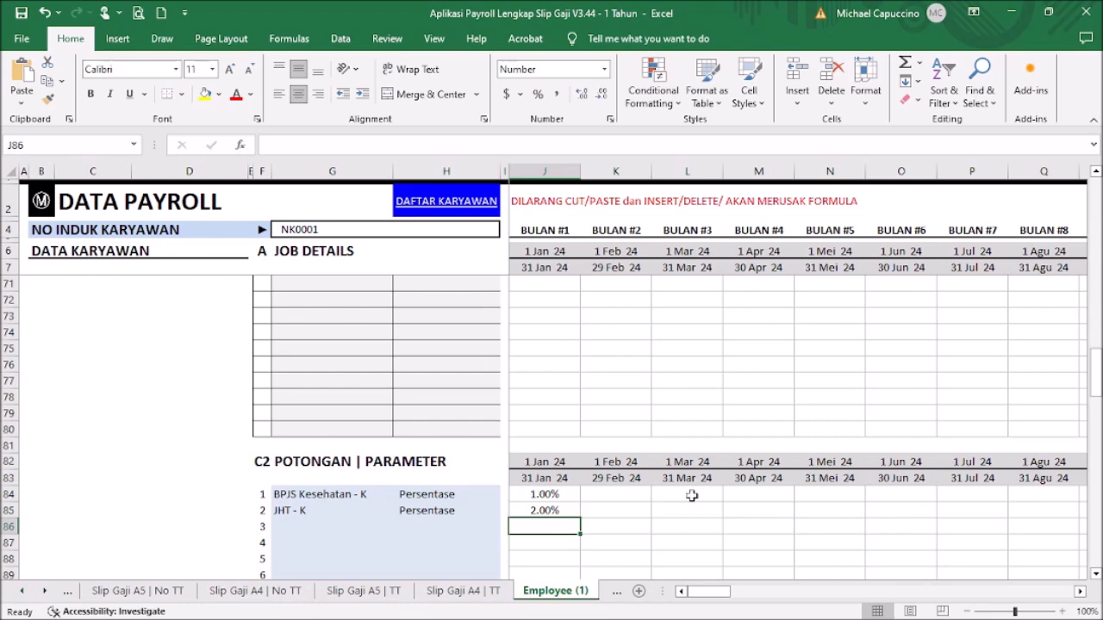
scroll(696, 426, "down", 6)
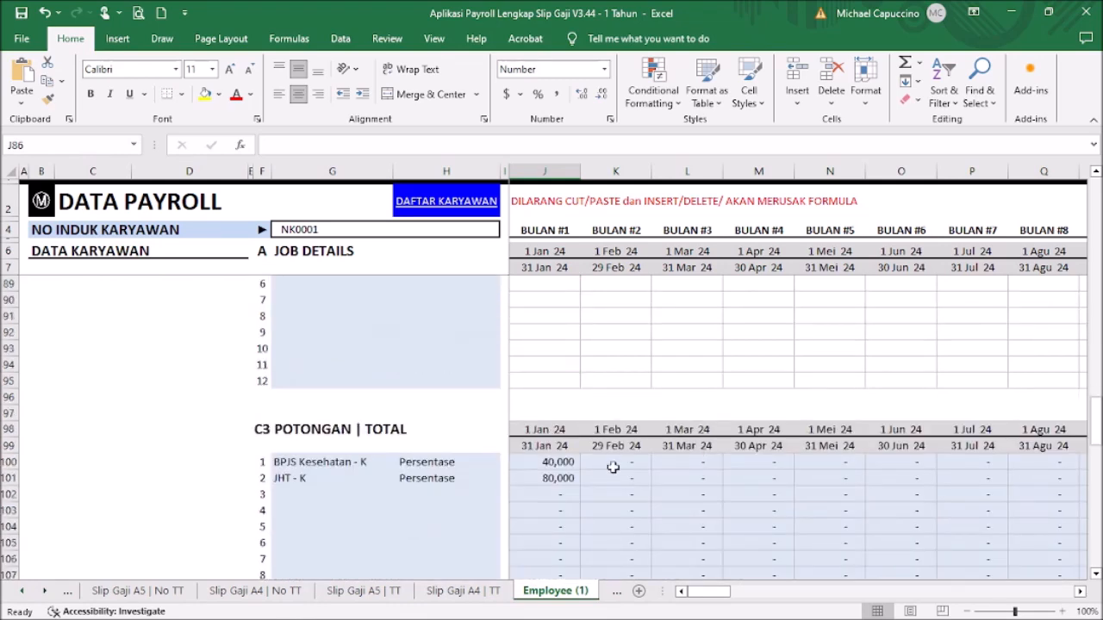
Step: Enter 28 jan in J119 so January's Tanggal Pembayaran shows 28 Jan 24
scroll(594, 508, "down", 4)
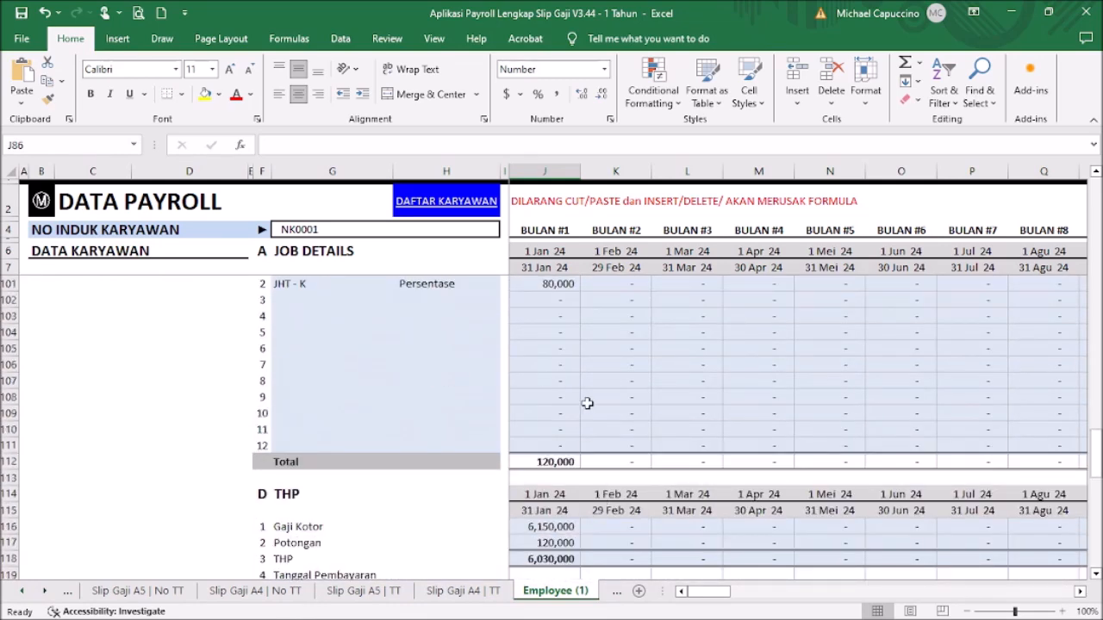
scroll(614, 450, "down", 3)
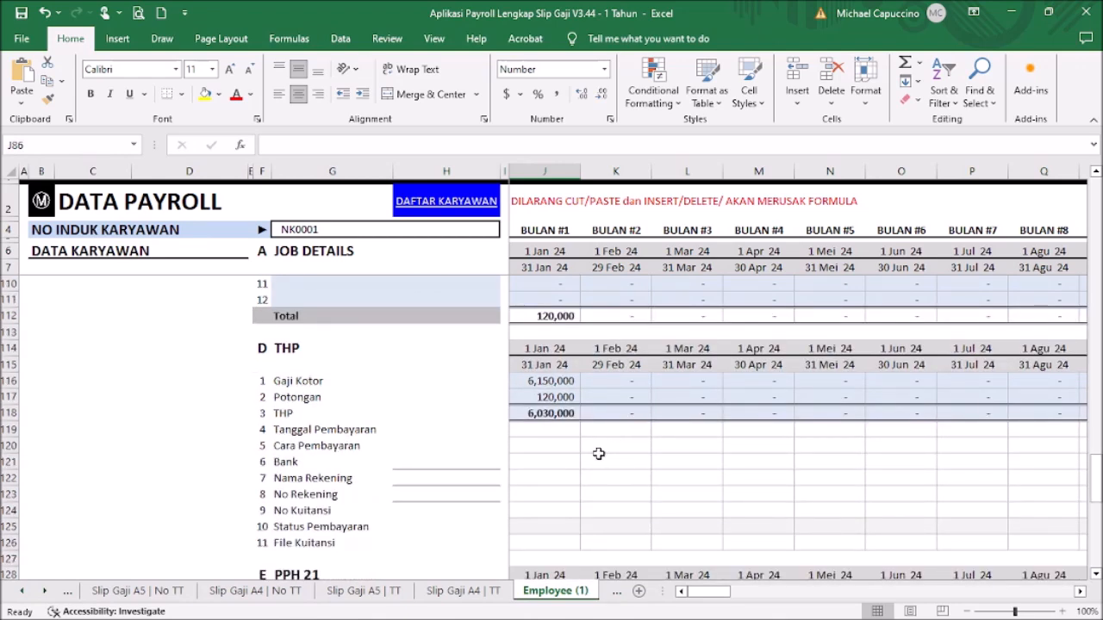
left_click(560, 414)
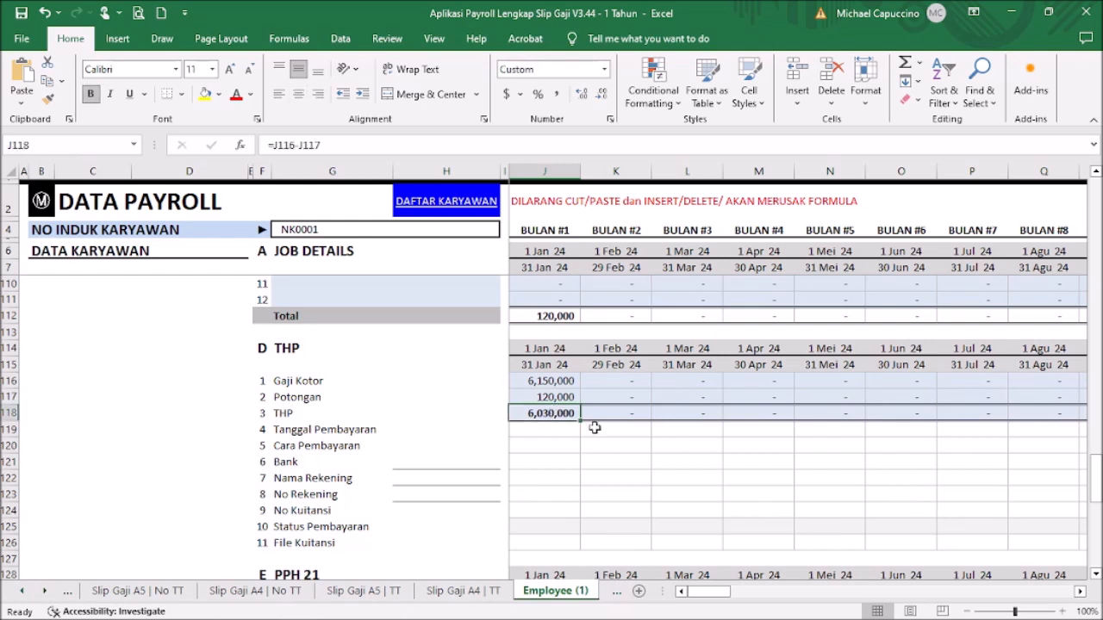
left_click(555, 428)
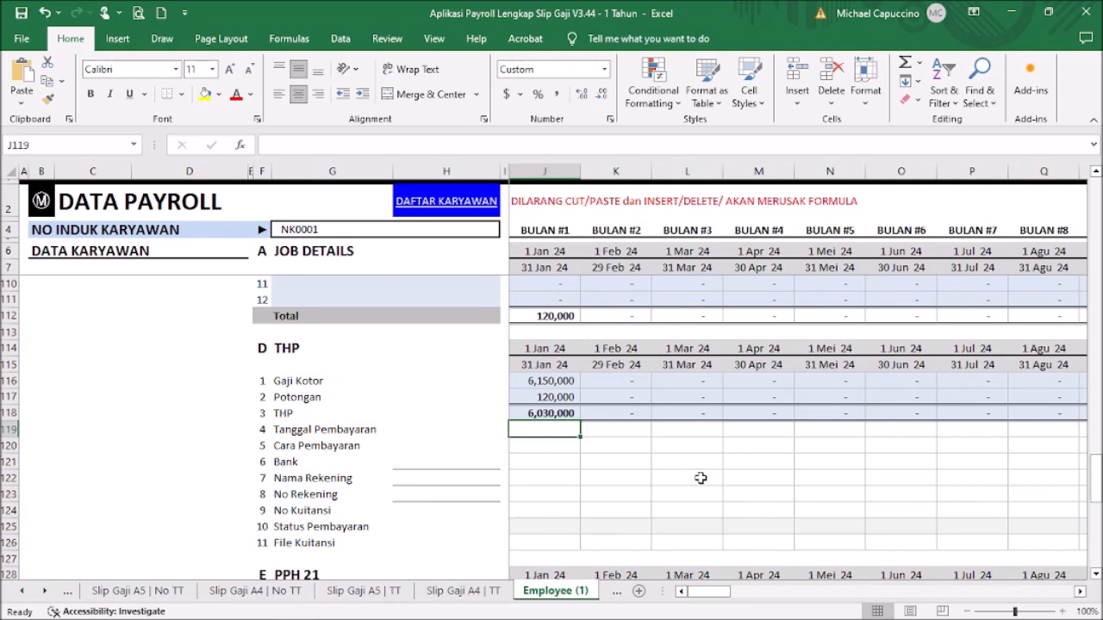
type("28 jan 24")
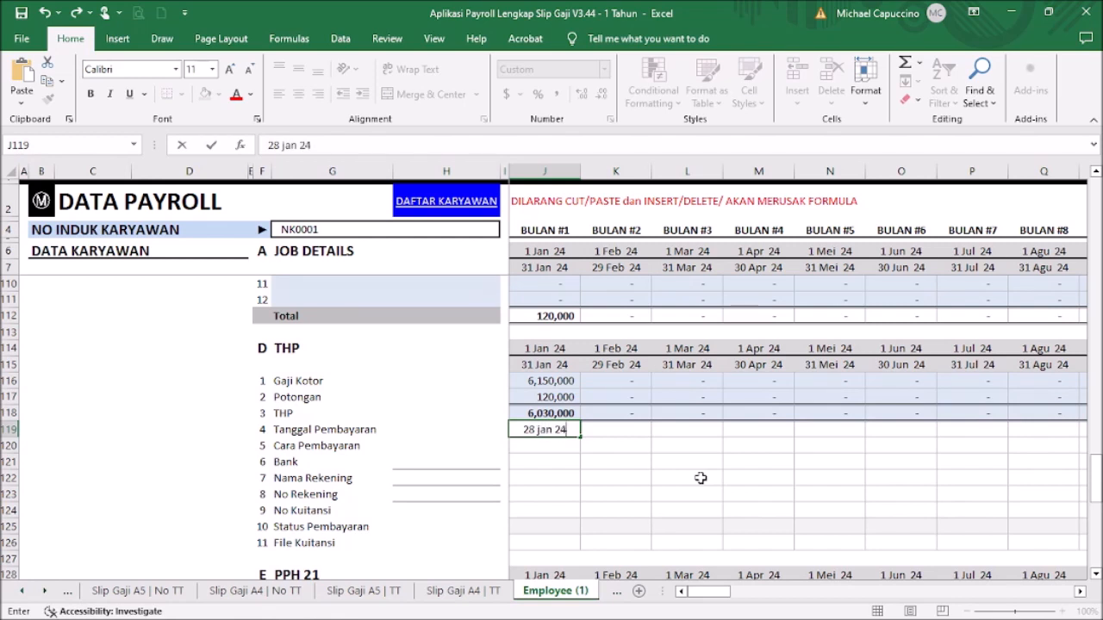
key("Return")
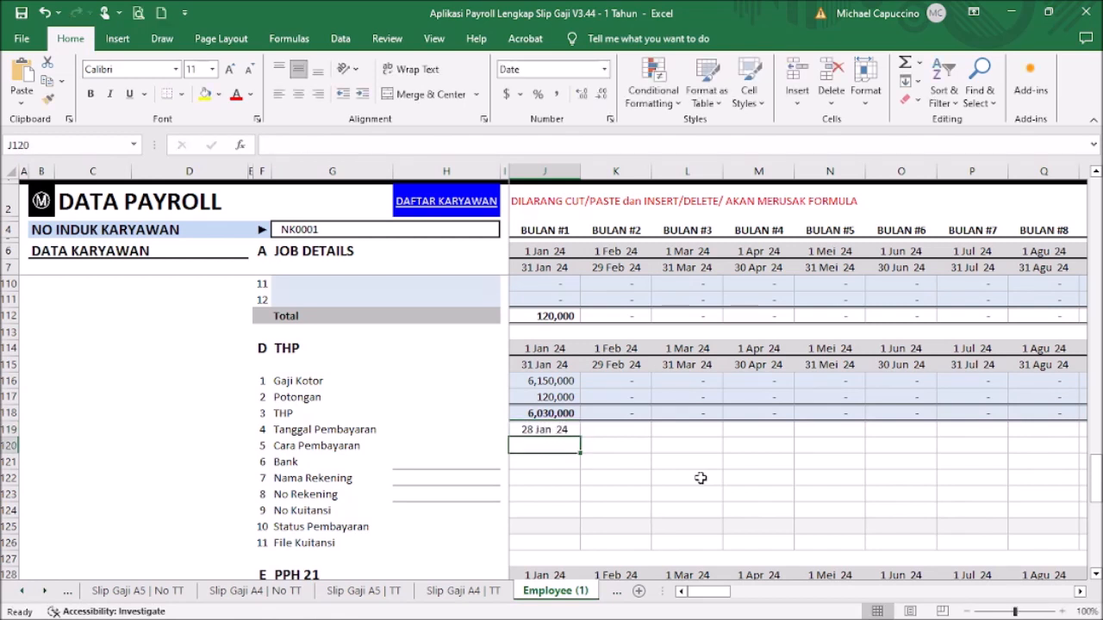
Step: Set January's payment method in J120 to Transfer
left_click(516, 429)
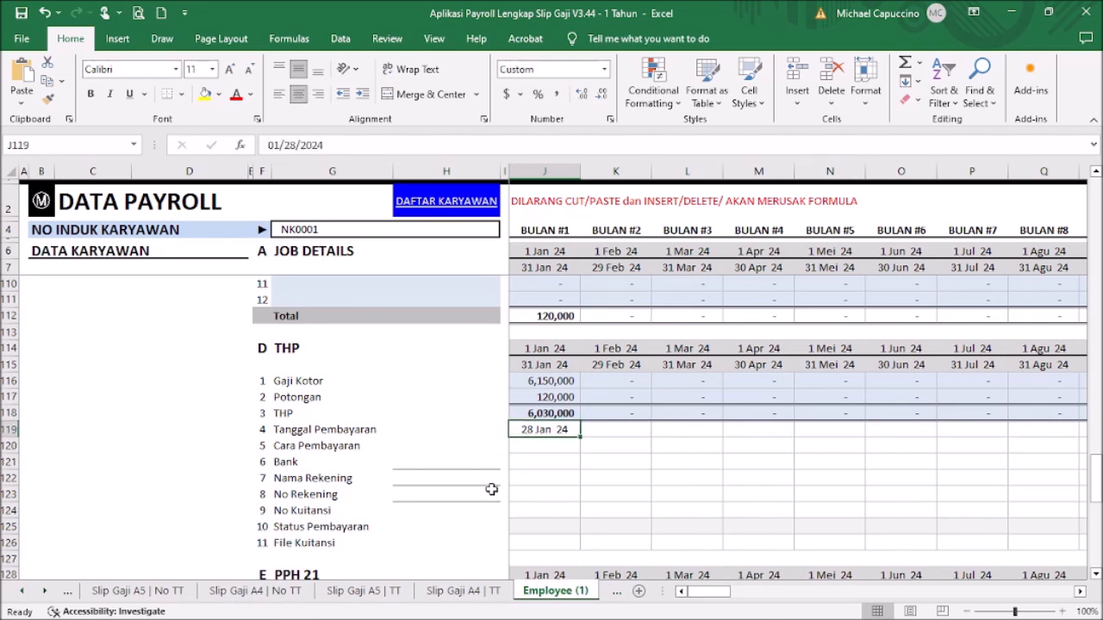
left_click(534, 445)
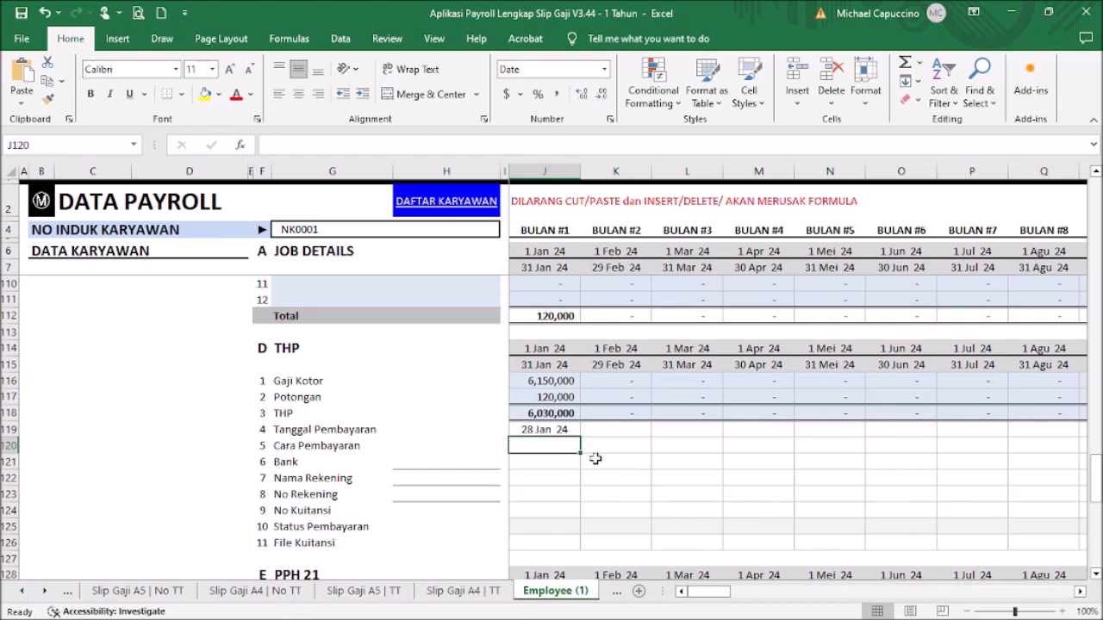
type("Tran")
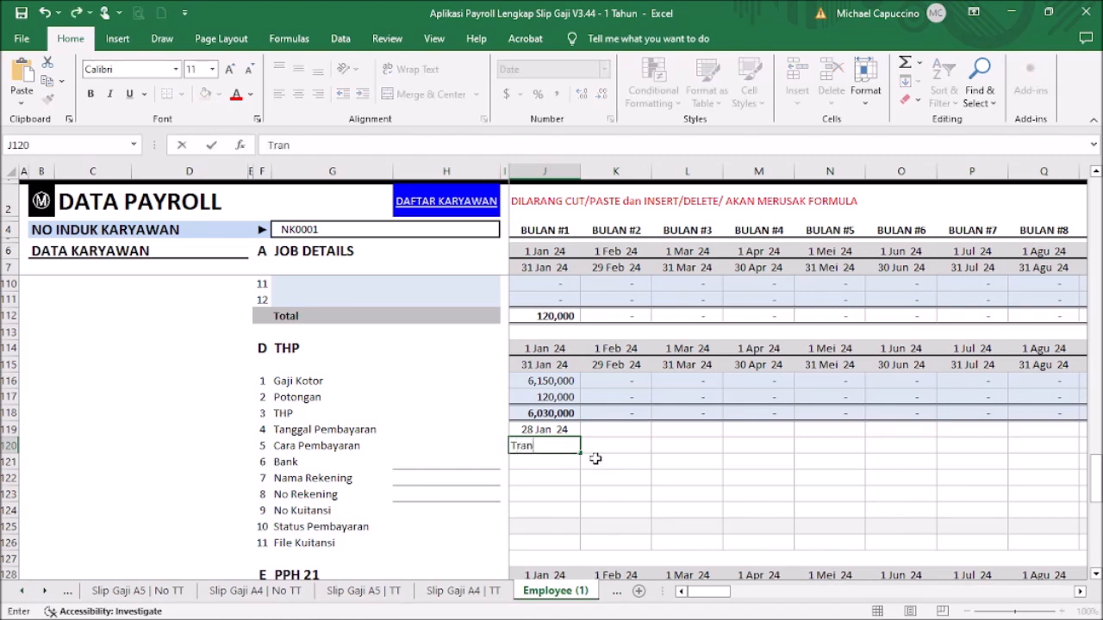
type("sfer")
key("Return")
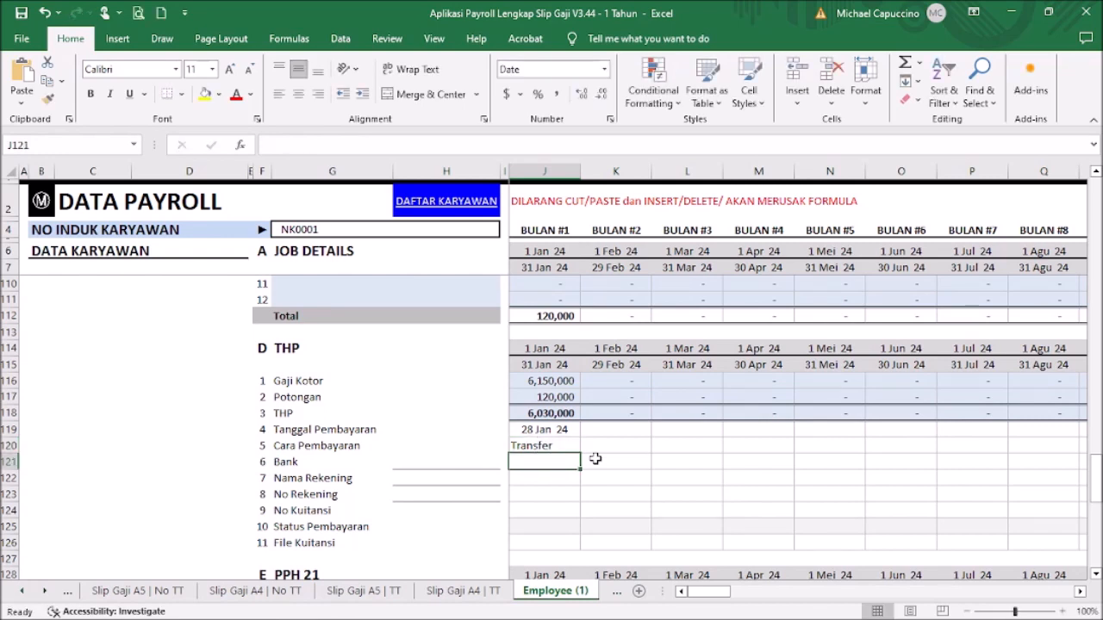
Step: Fill in bank BCA, the account holder's name and the account number in H121:H123
left_click(446, 462)
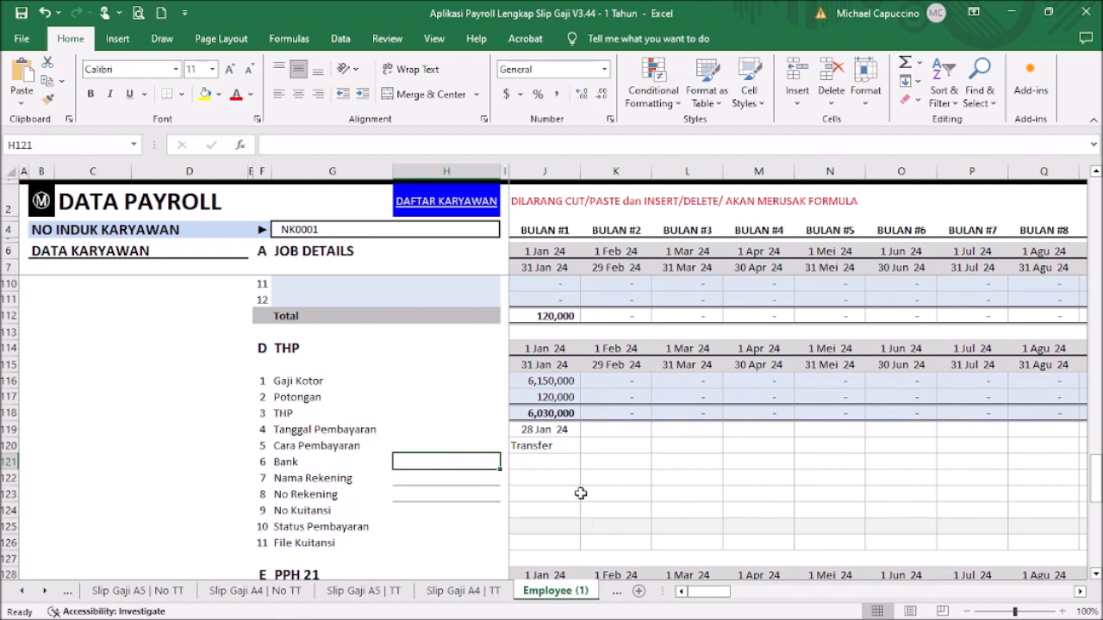
type("BCA")
key("Return")
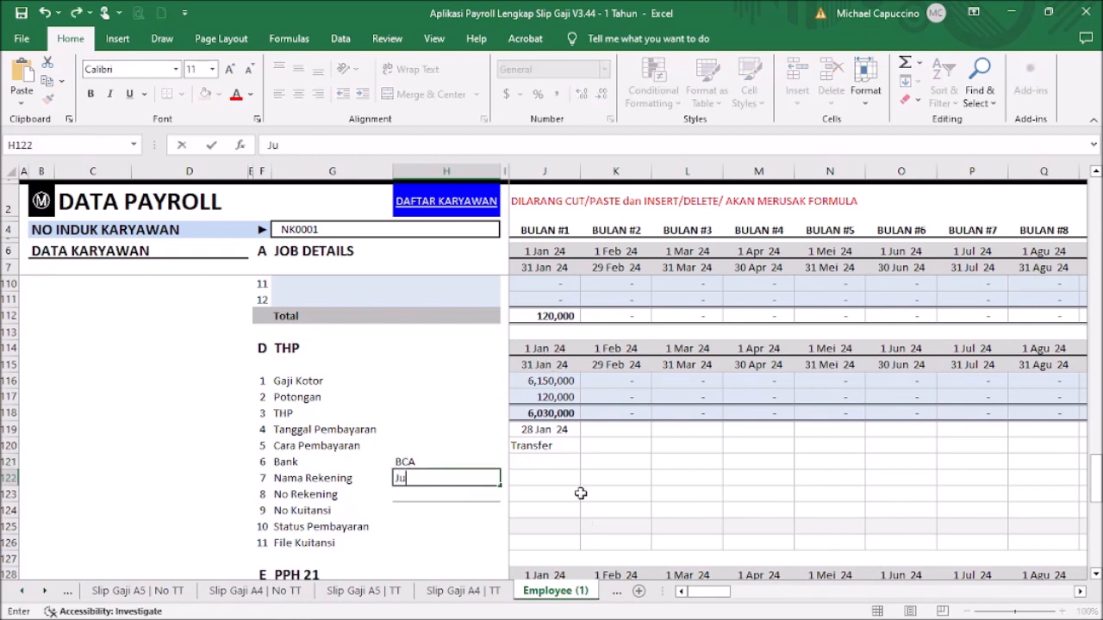
key("Return")
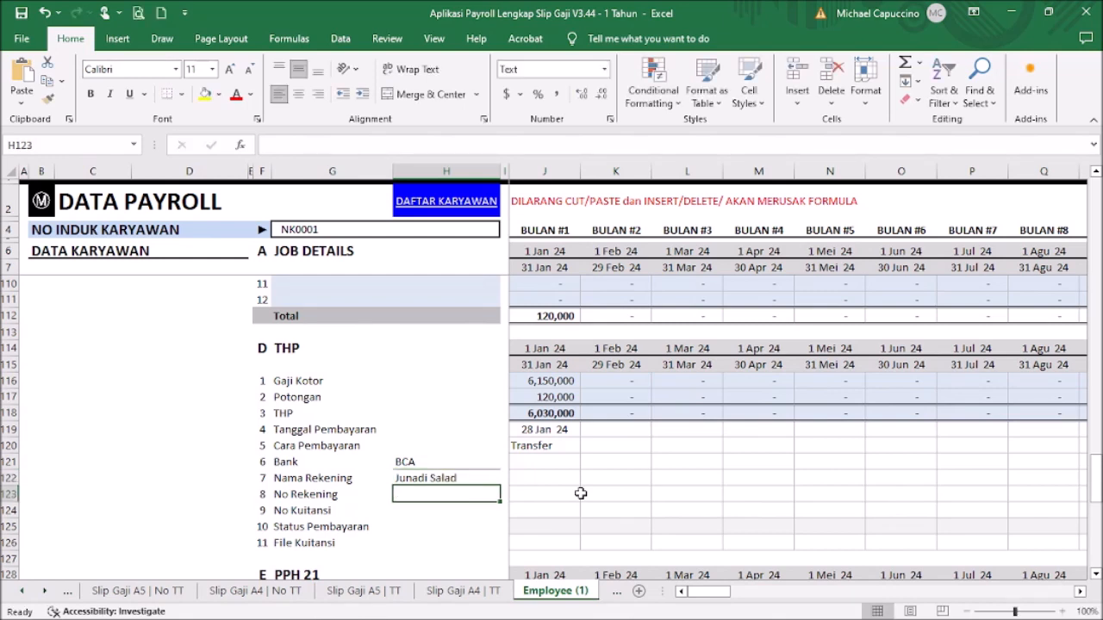
type("1234567890")
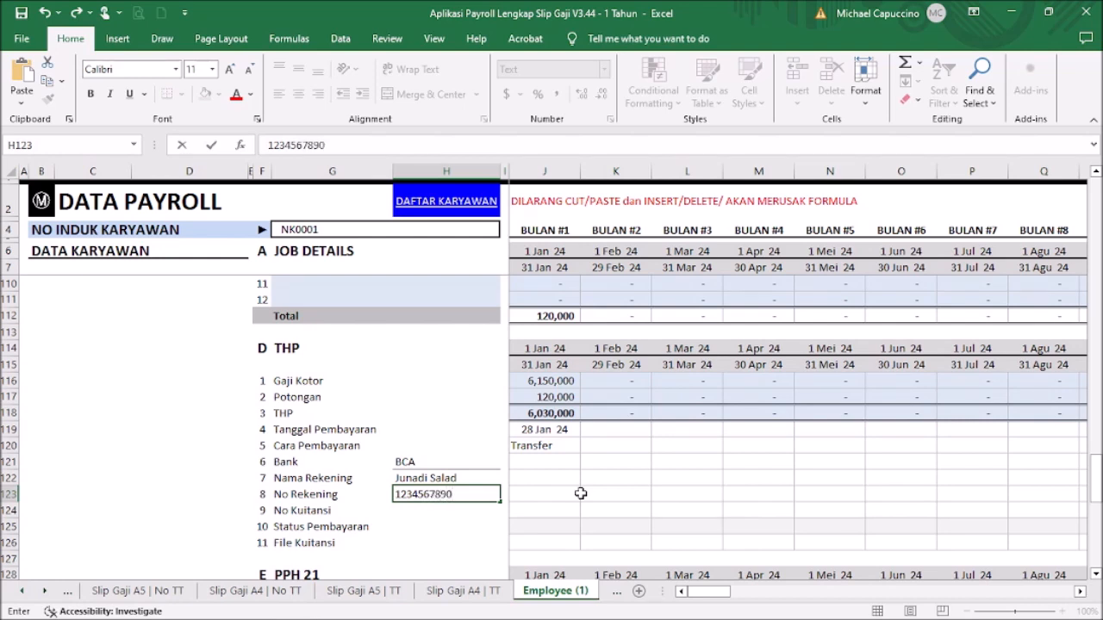
key("Return")
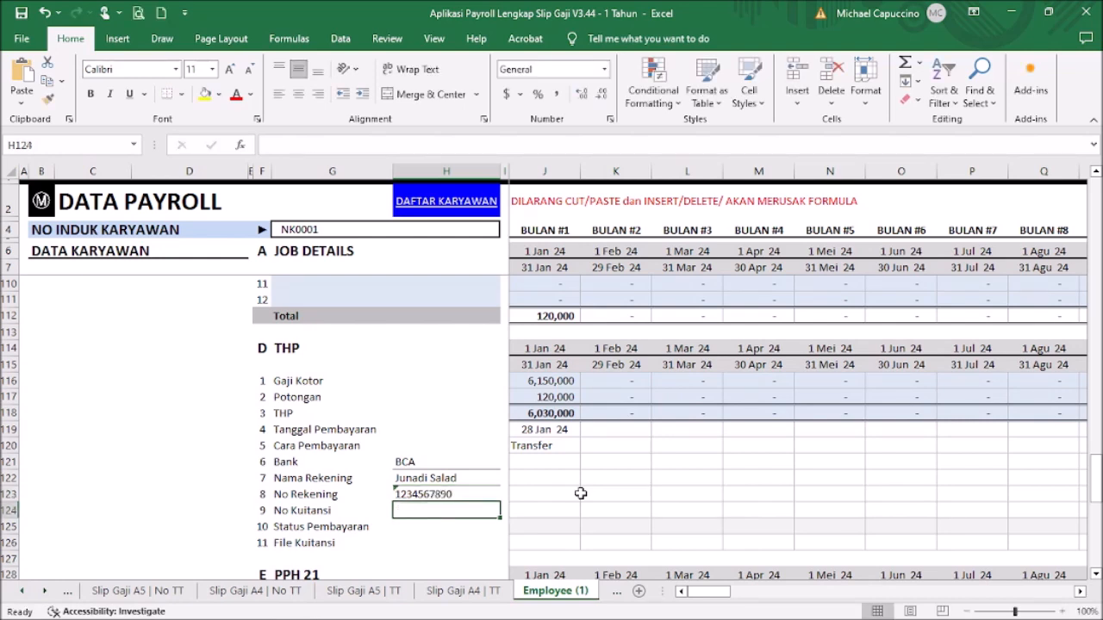
Step: Paste the BCA bank, account holder name and account number from H121:H123 into J121:J123 as values
left_click(435, 461)
left_click_drag(435, 462, 437, 493)
key("ctrl+c")
left_click_drag(538, 462, 538, 488)
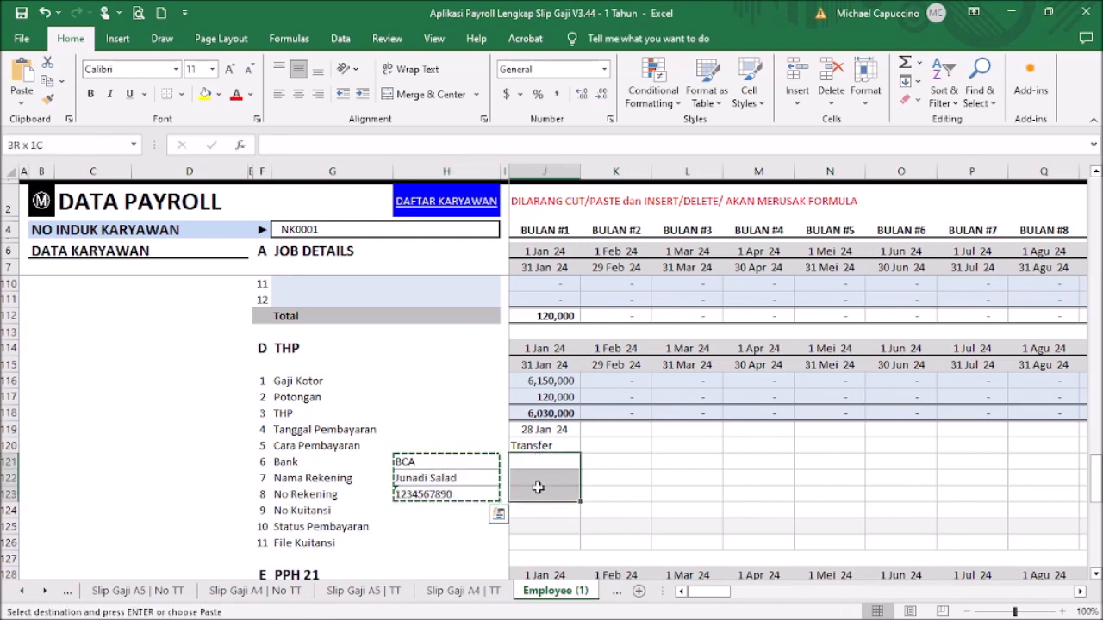
right_click(539, 484)
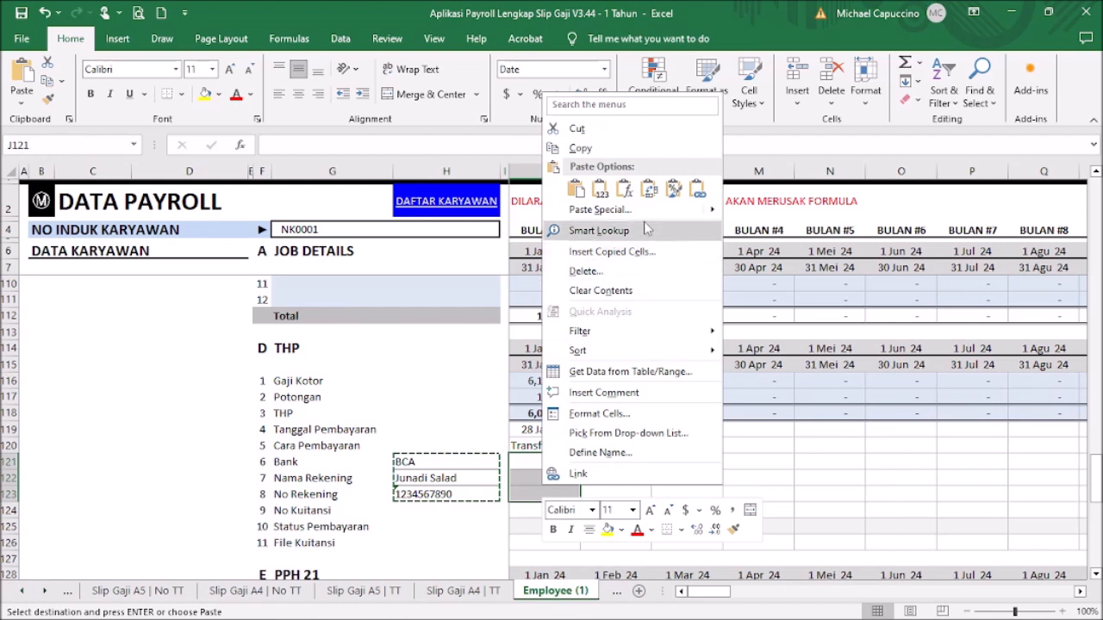
mouse_move(718, 212)
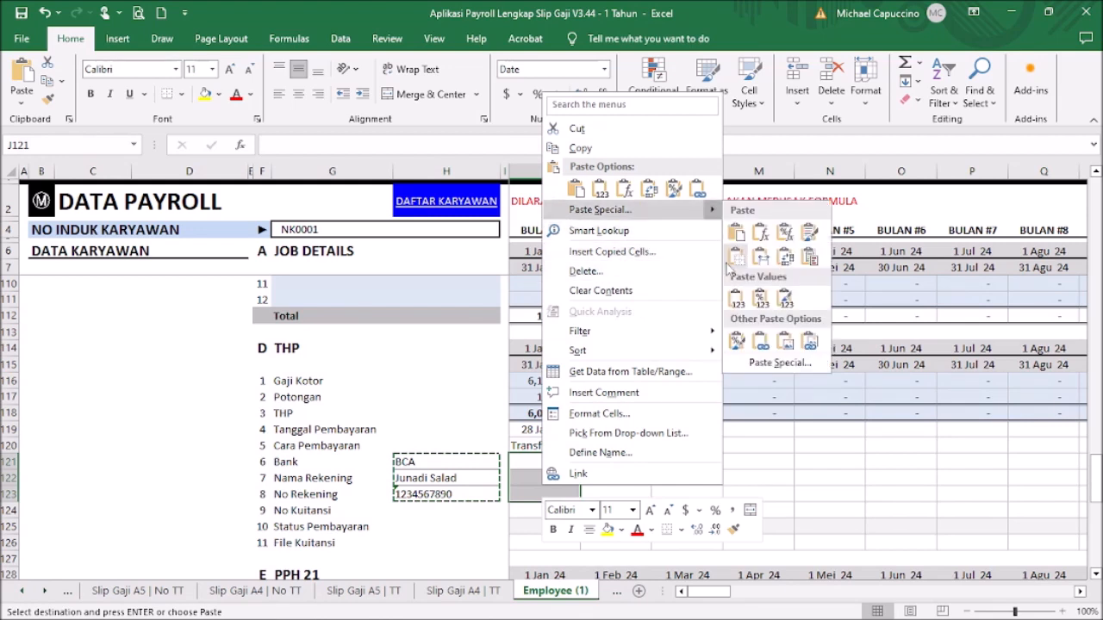
left_click(602, 190)
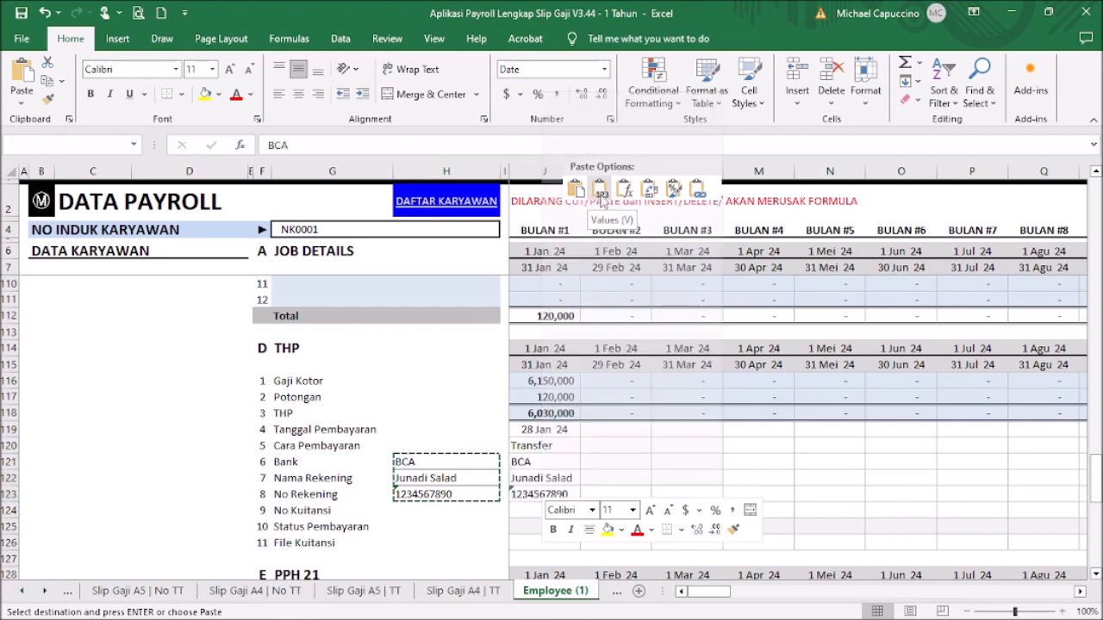
left_click(567, 482)
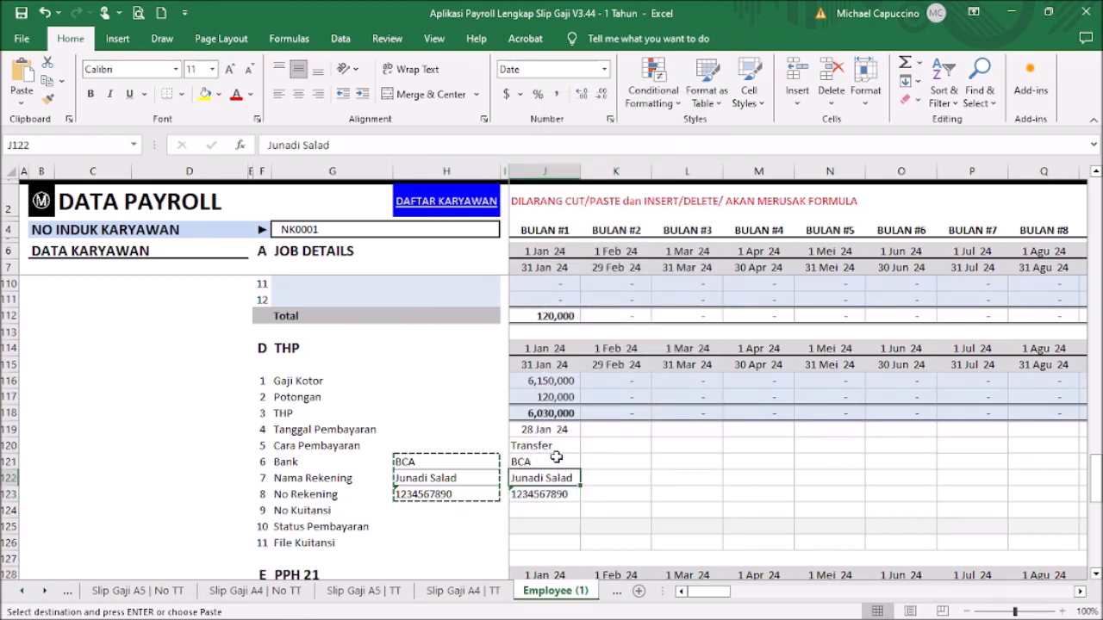
left_click(660, 494)
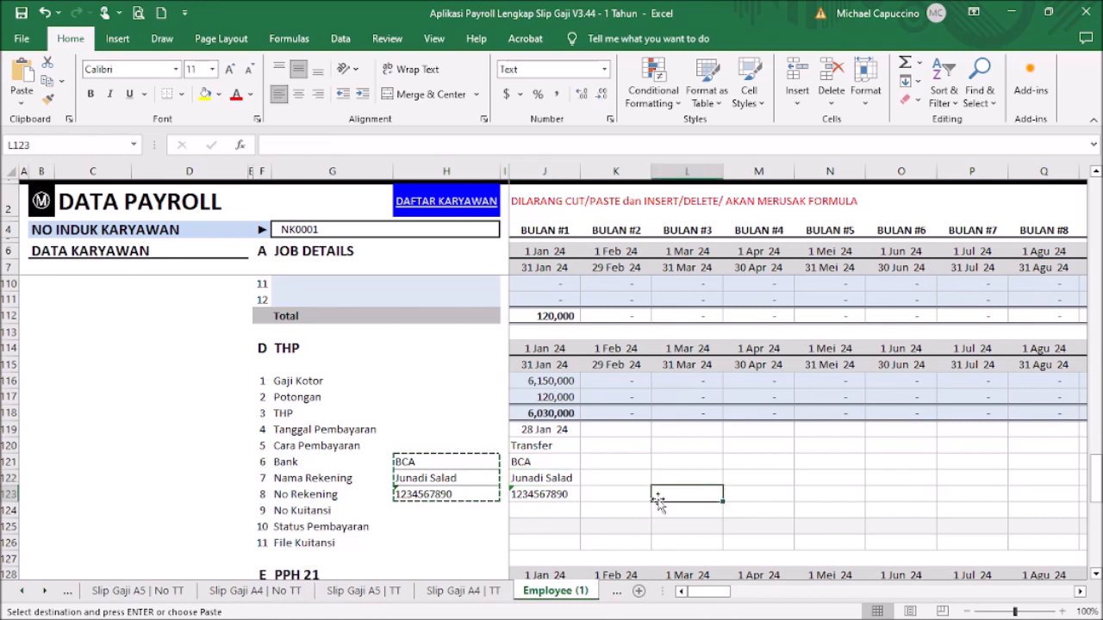
Step: Rename the item 9 label in G124 to 'No Slip Gaji/Kuitansi'
left_click(322, 510)
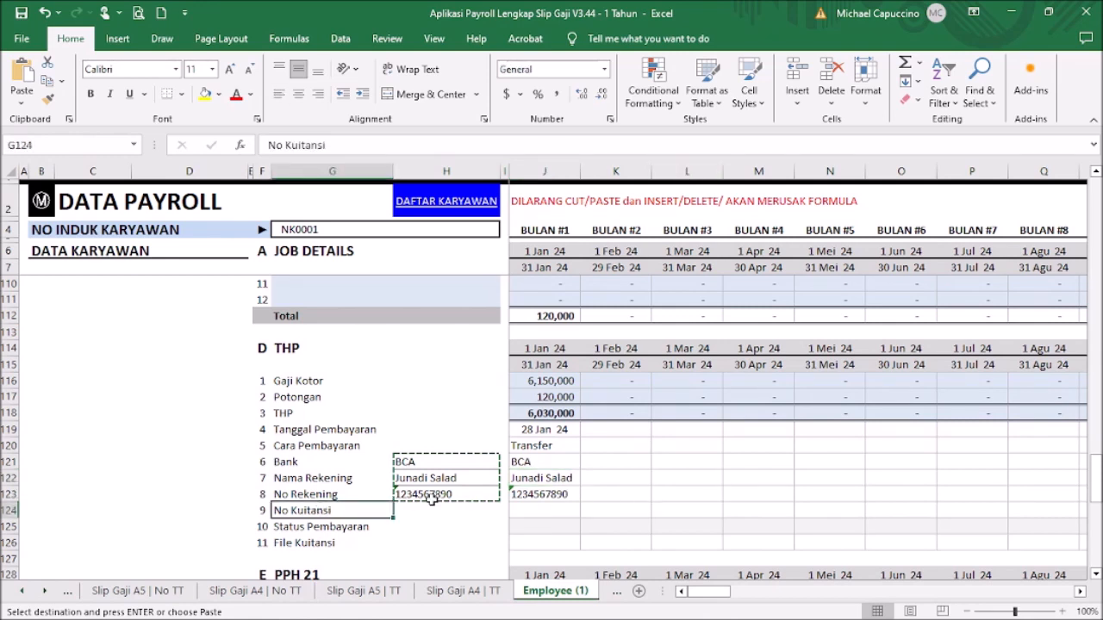
type("No Slip G")
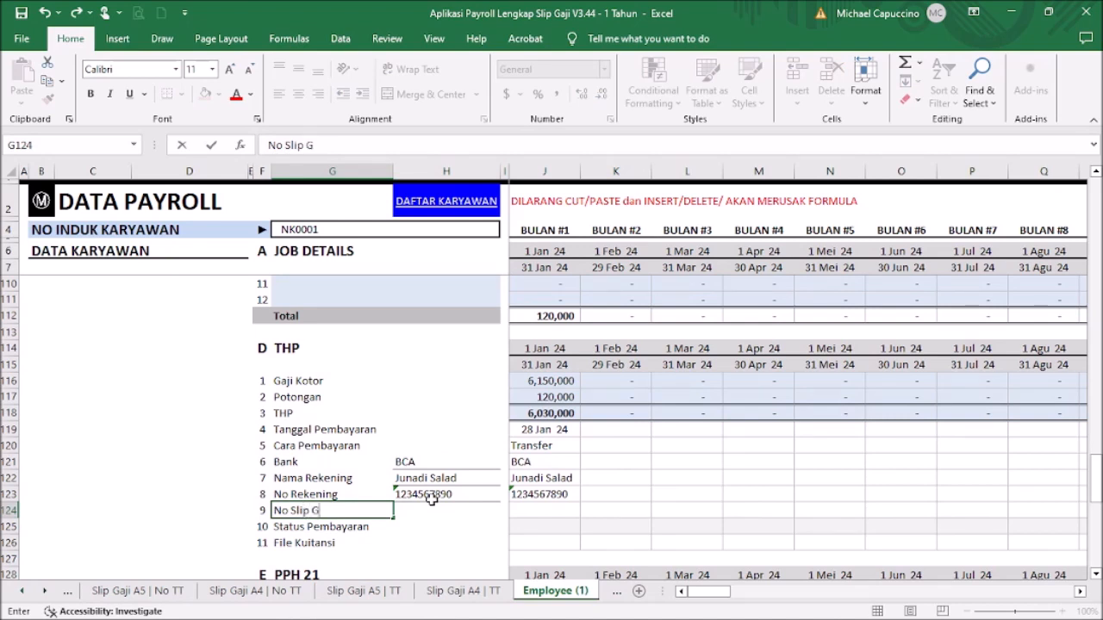
type("aji/Kuita")
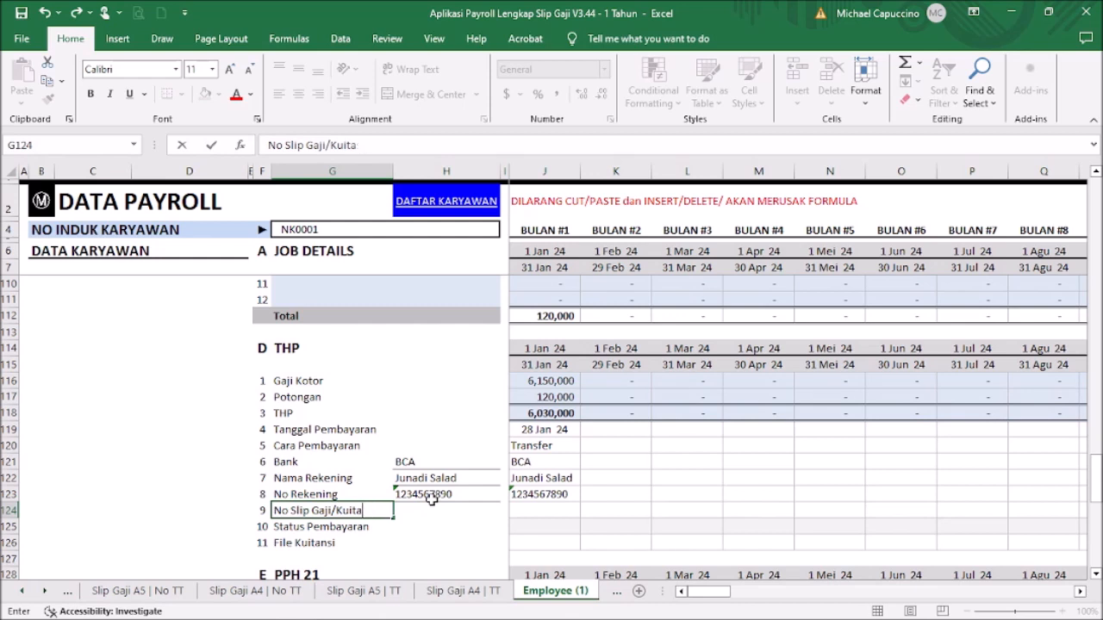
type("nsi")
key("Return")
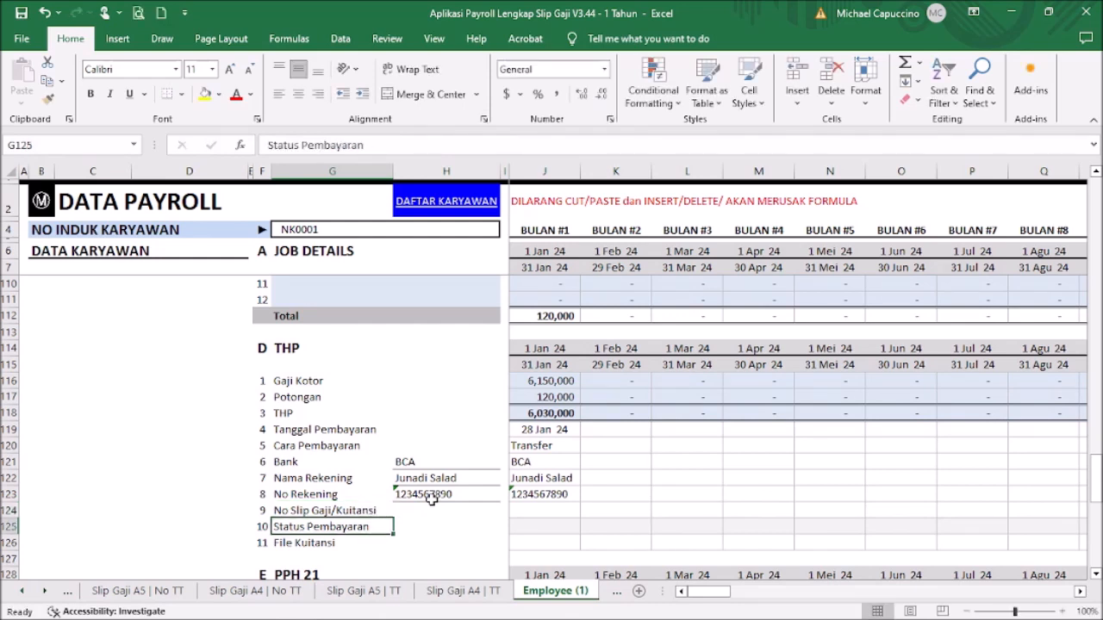
Step: Set January's payment status in J125 to Terbayar
left_click(552, 509)
left_click(561, 525)
left_click(586, 528)
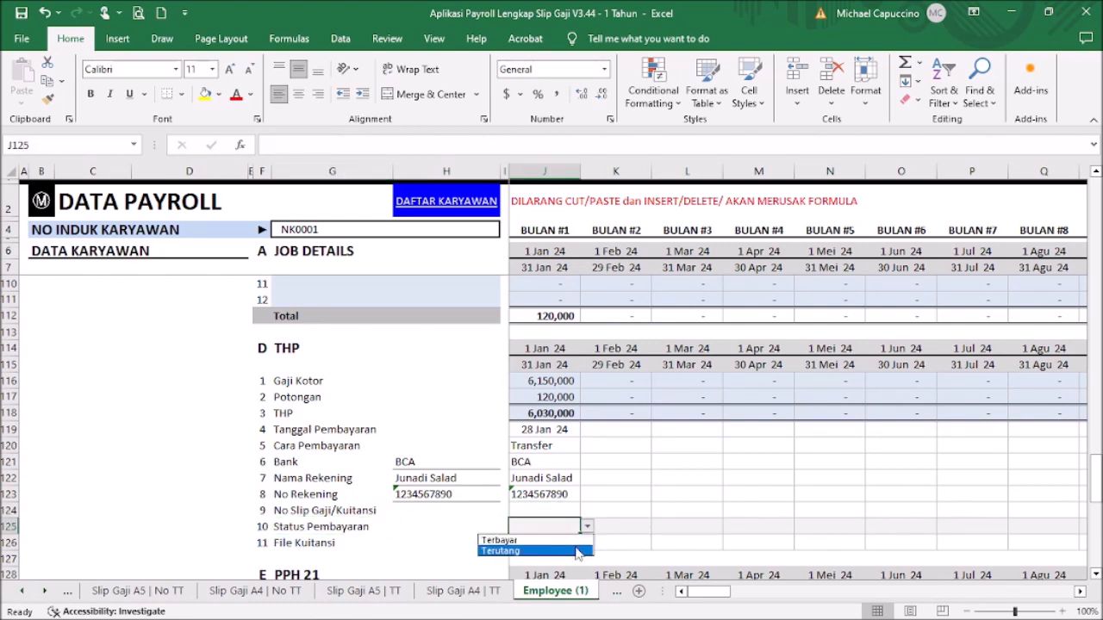
left_click(574, 541)
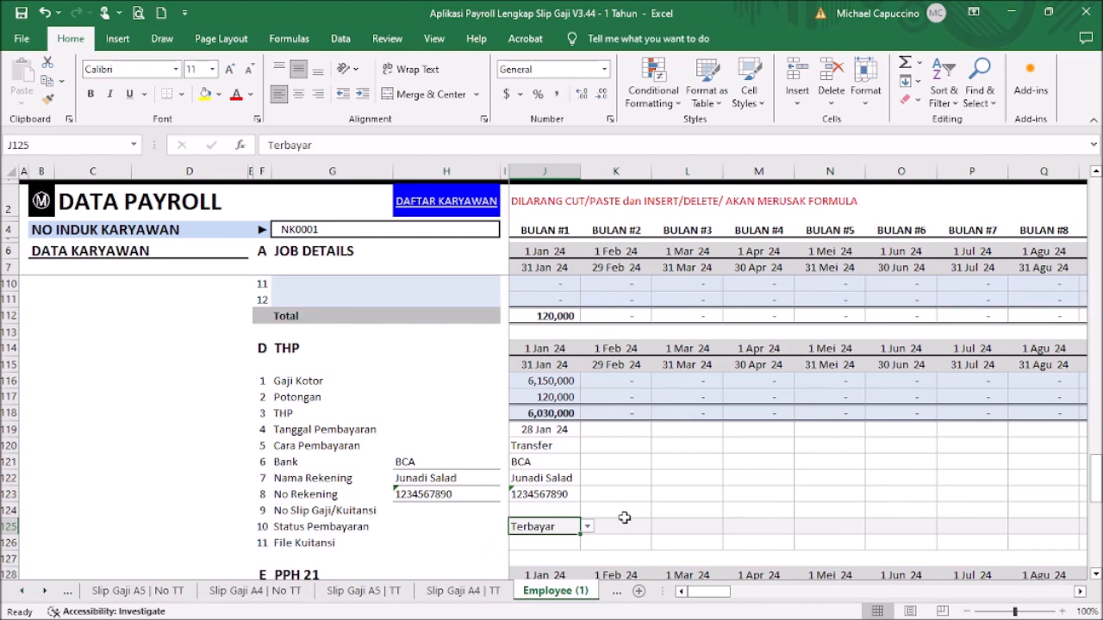
left_click(552, 508)
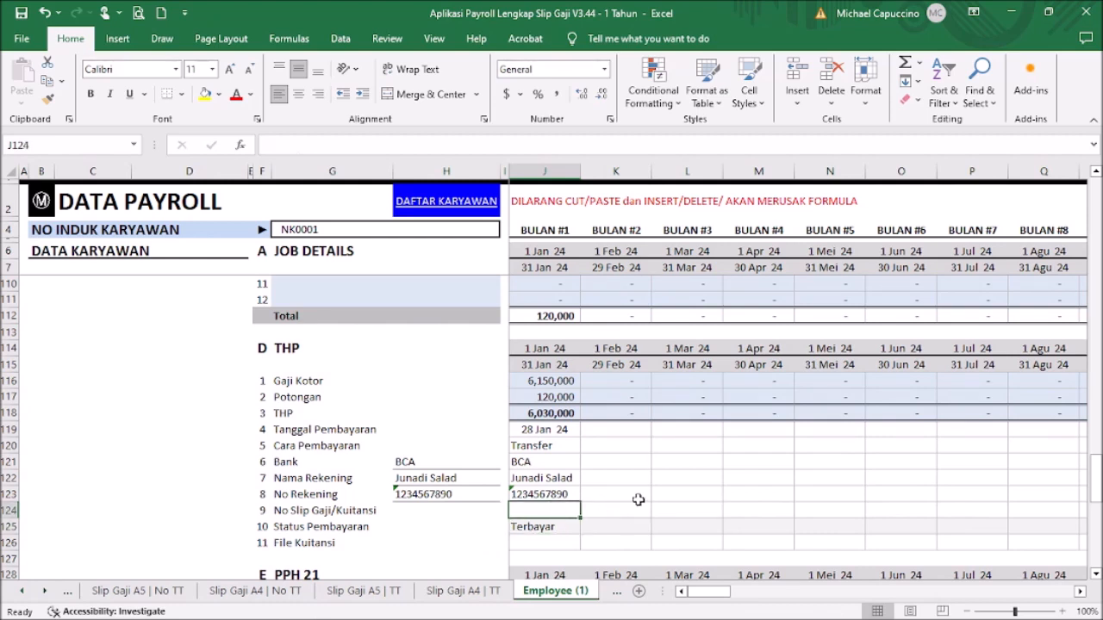
Step: Return to the PAYROLL 2024 Menu sheet, where January's THP total reads 6,030,000
scroll(658, 492, "down", 1)
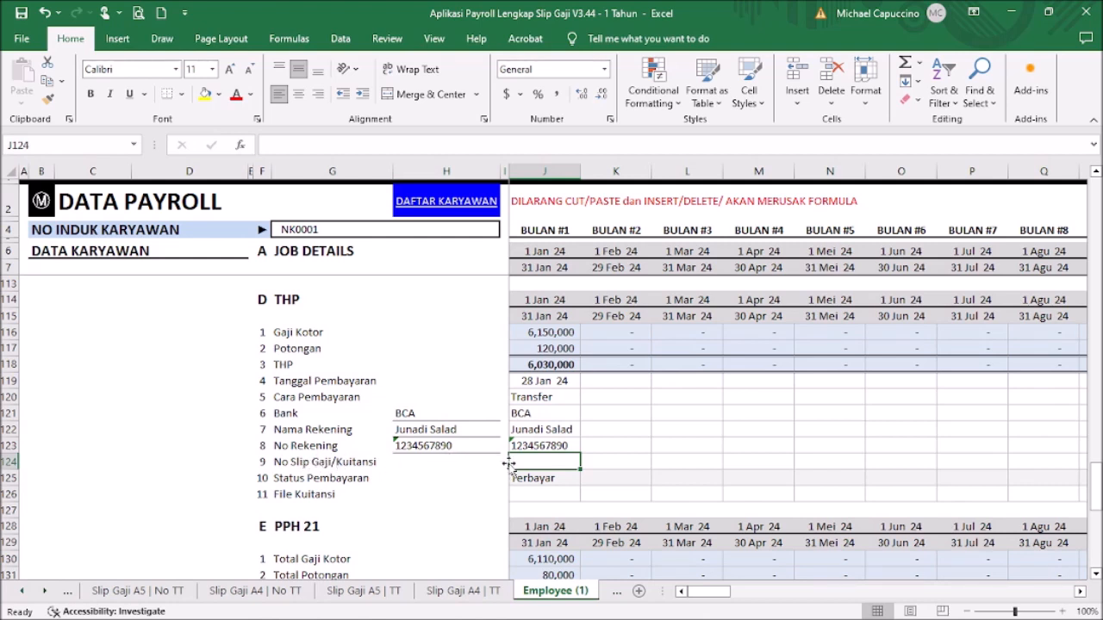
left_click(564, 496)
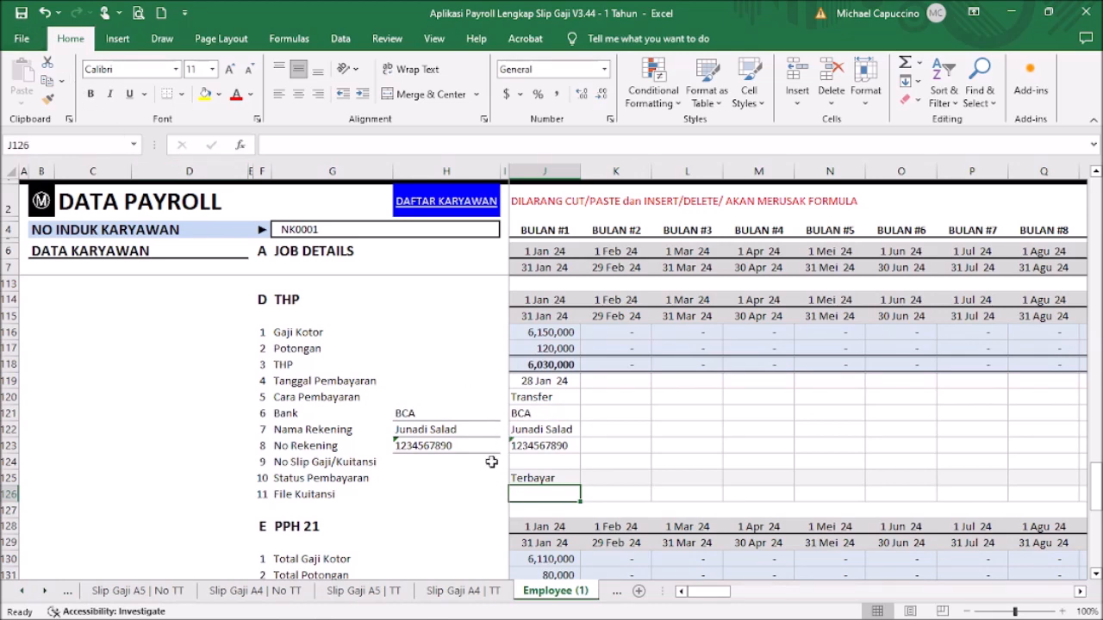
left_click(41, 202)
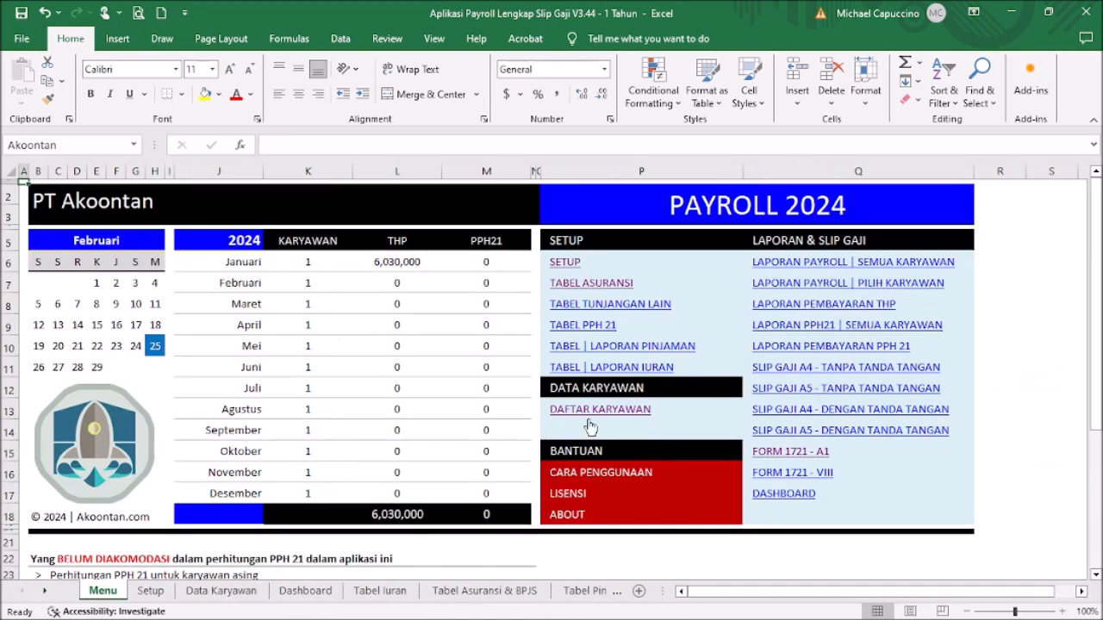
Step: Fill the A5 pay slip for period 1 - 31 Januari 2024 and employee NK0001, then preview it
left_click(840, 392)
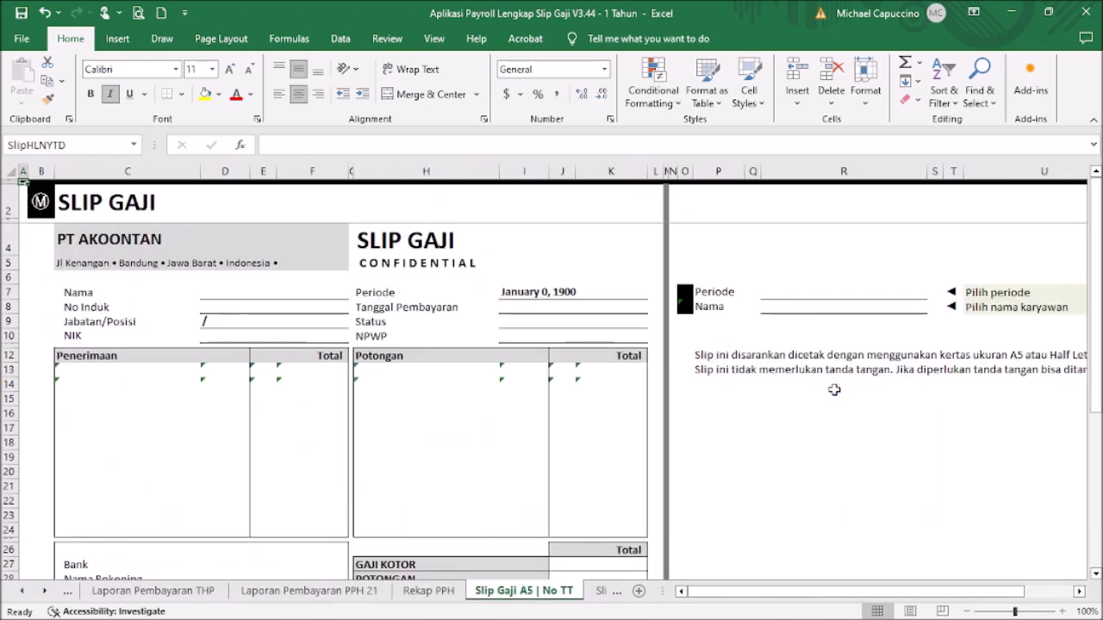
left_click(873, 290)
left_click(934, 293)
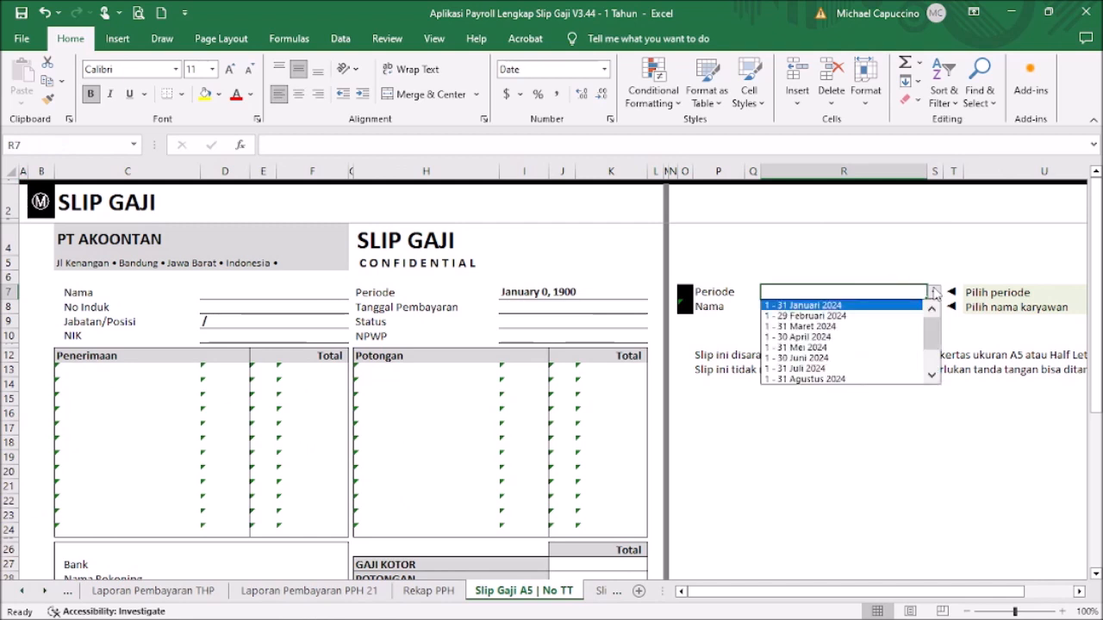
left_click(889, 305)
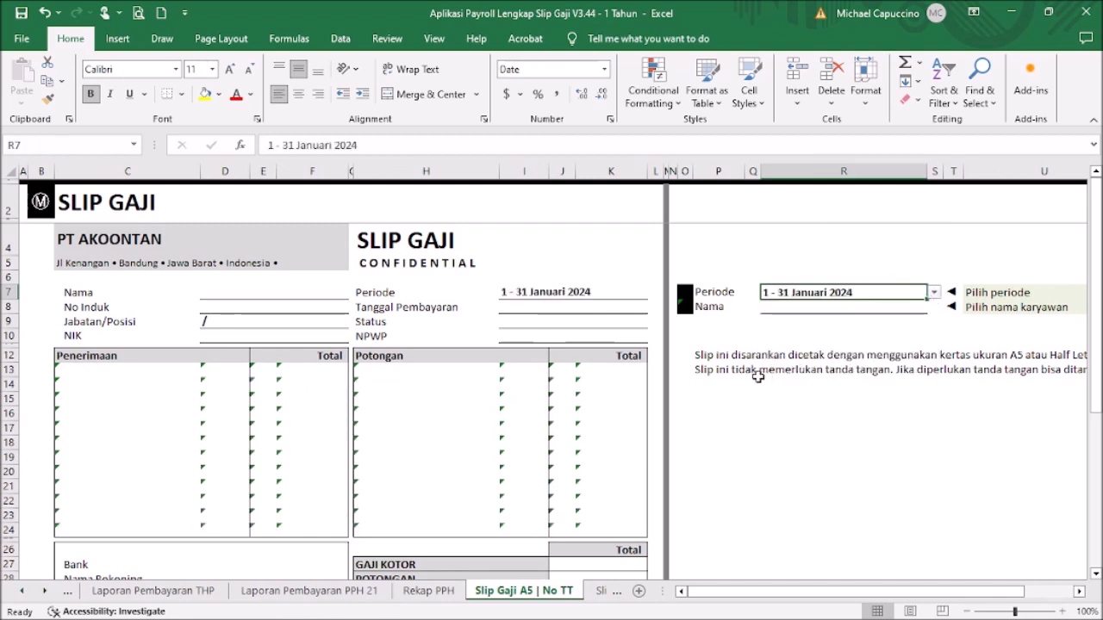
left_click(910, 308)
left_click(932, 307)
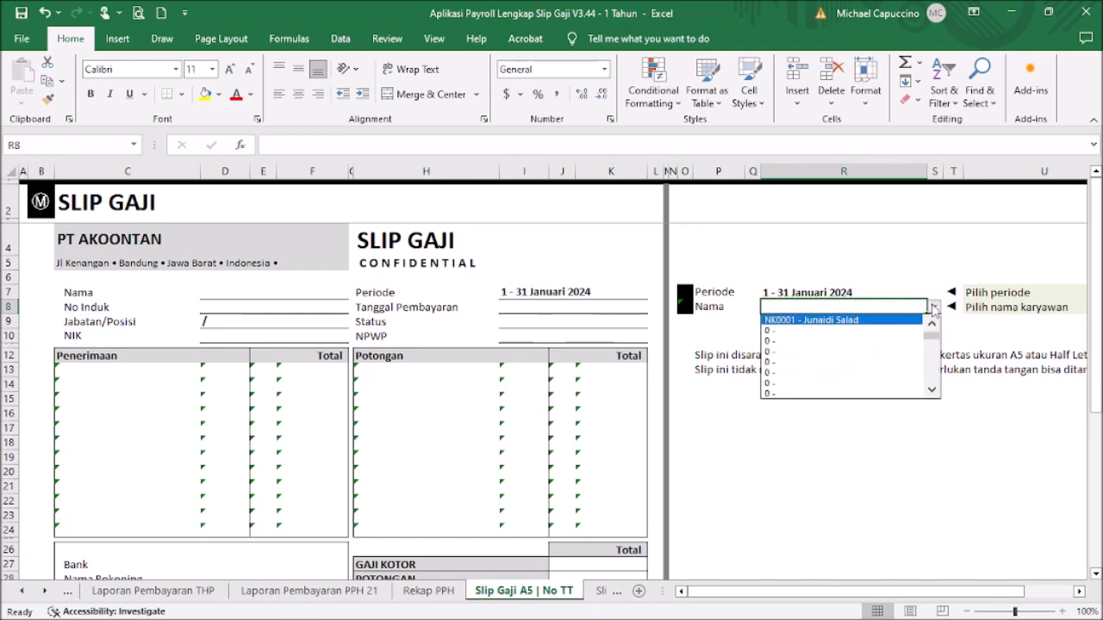
left_click(900, 320)
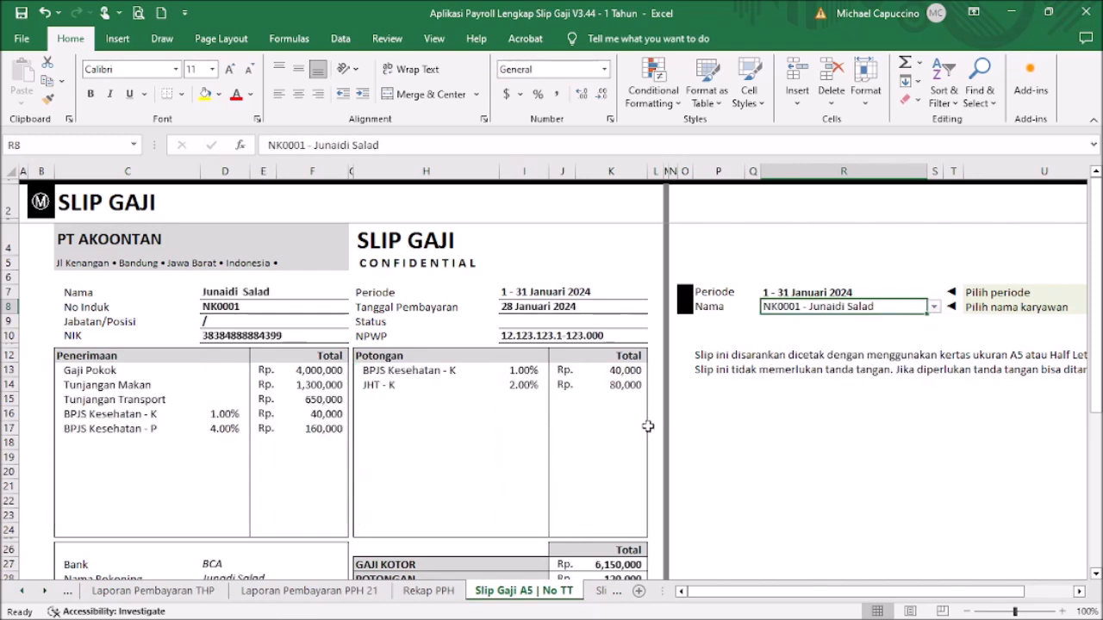
scroll(520, 382, "down", 3)
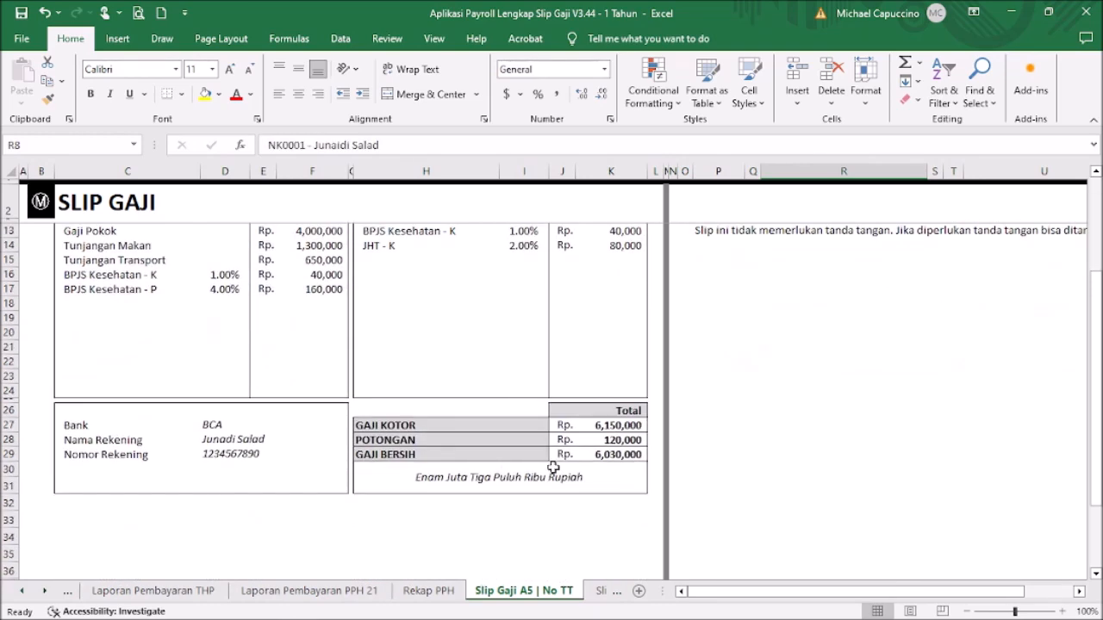
scroll(551, 465, "up", 3)
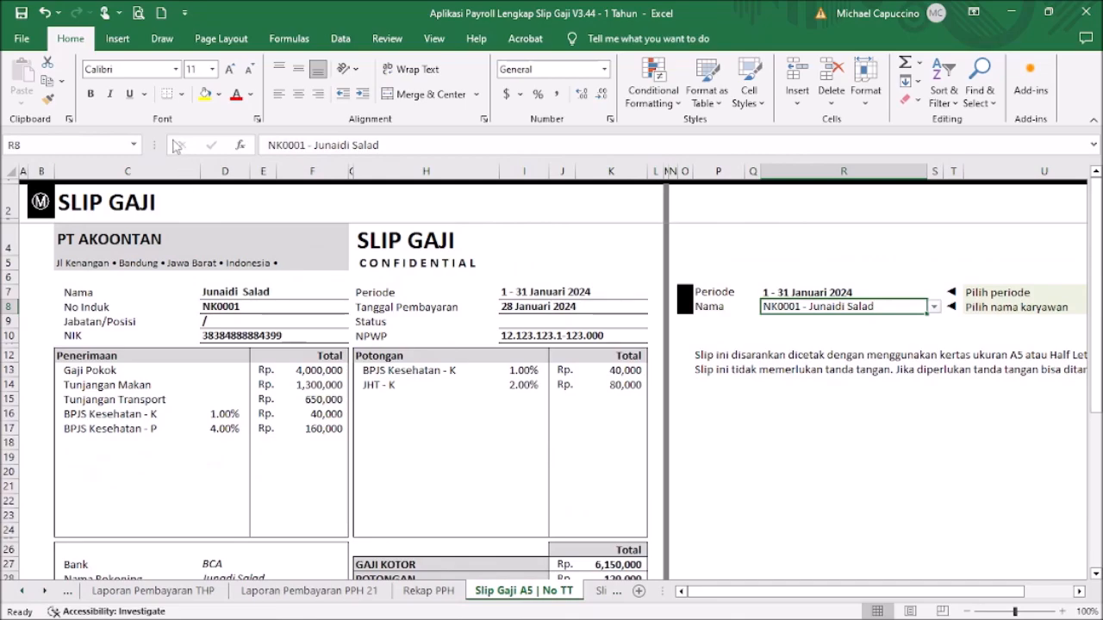
left_click(138, 12)
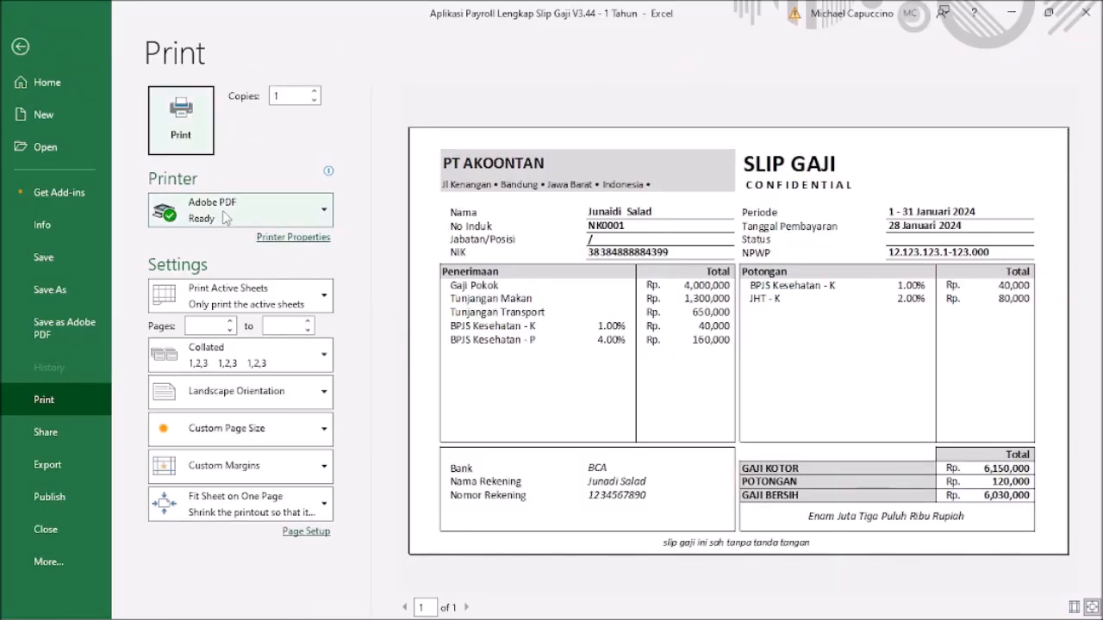
Step: Print the January slip to PDF with Adobe PDF and go to the DATA KARYAWAN list
left_click(183, 115)
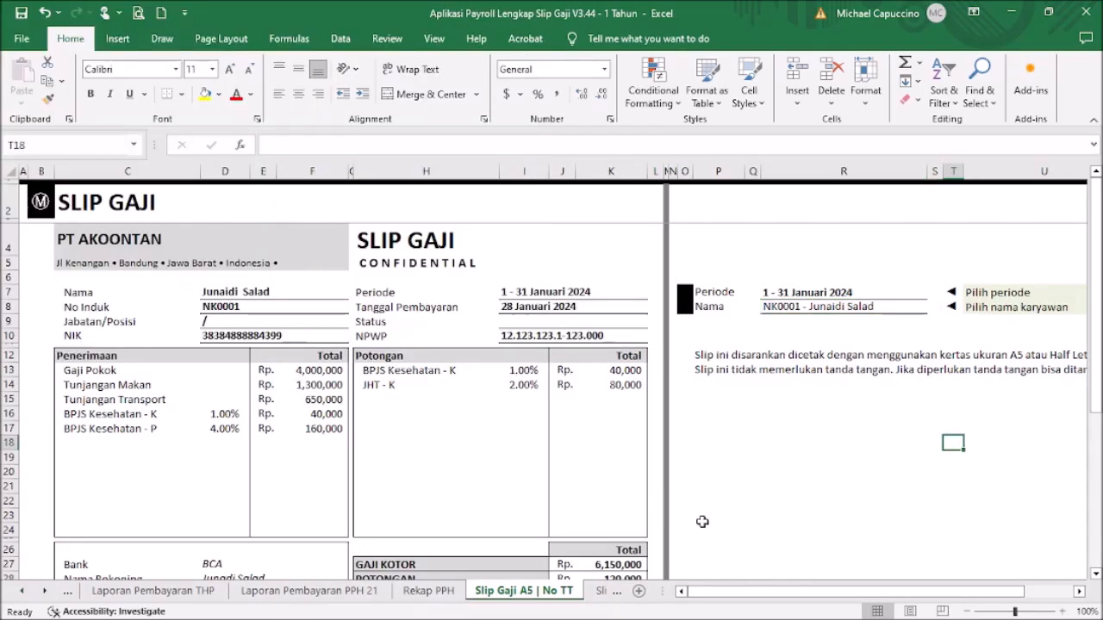
left_click(731, 516)
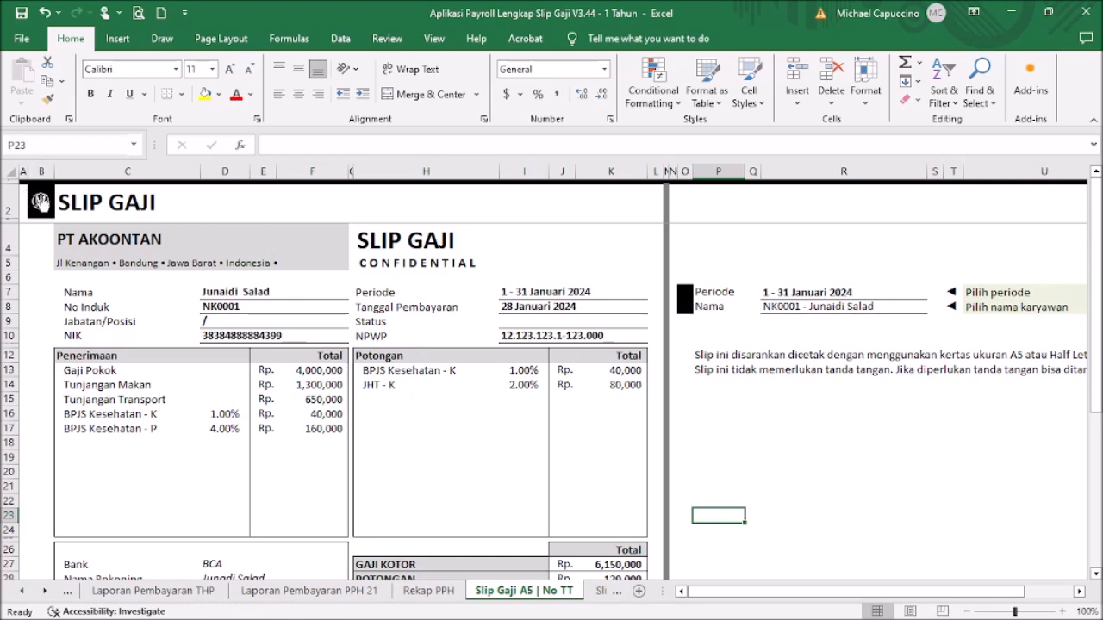
left_click(40, 201)
left_click(636, 410)
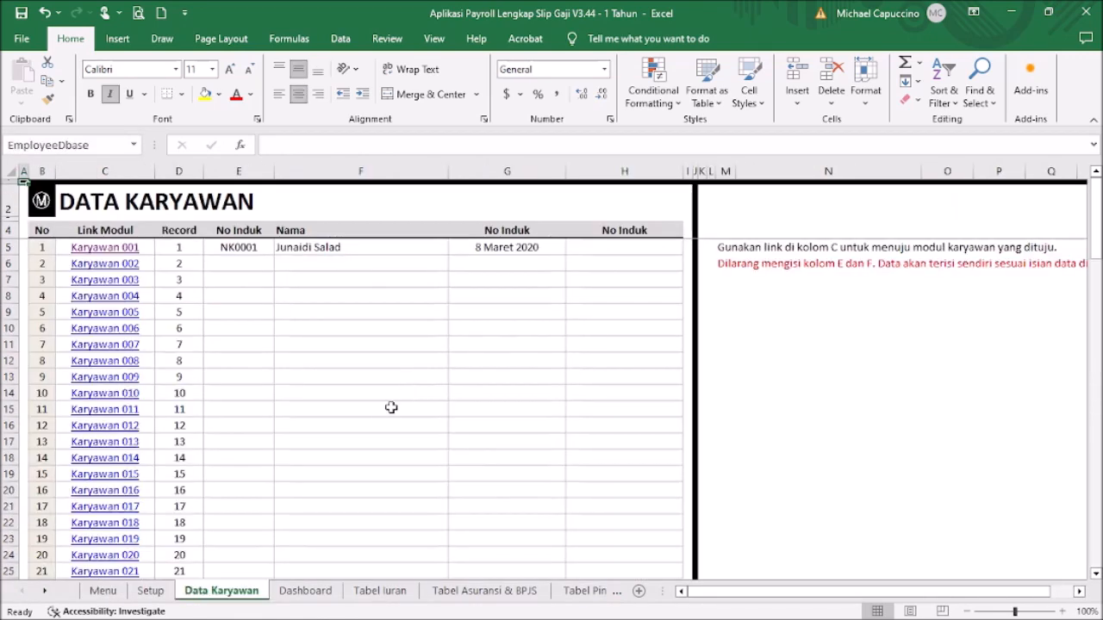
Step: Open employee 001's payroll sheet and select January's File Kuitansi cell J126
left_click(109, 248)
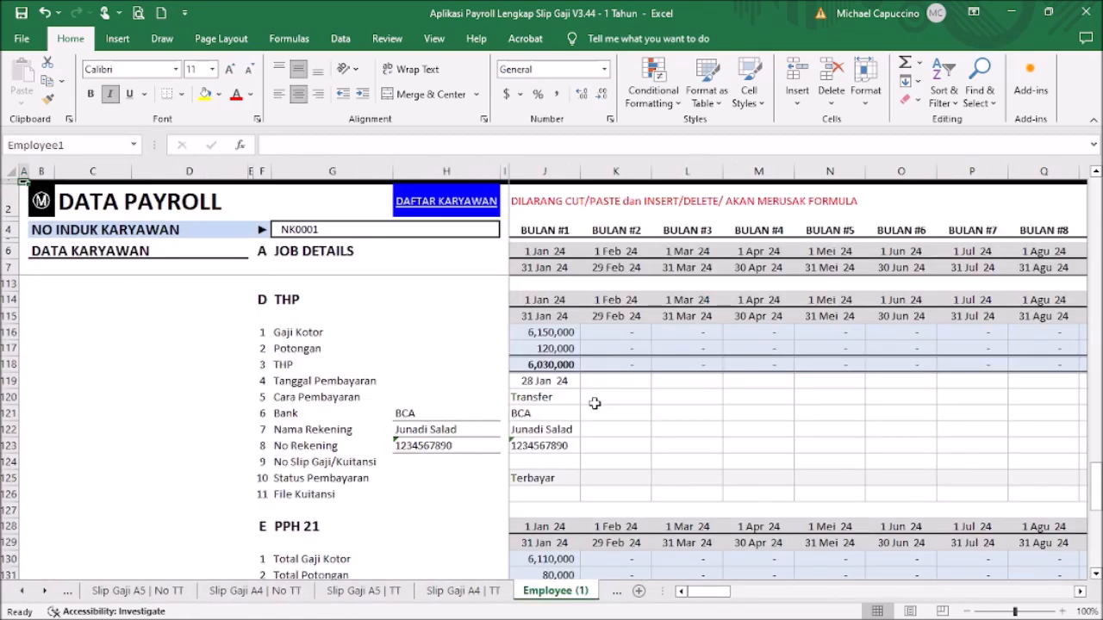
left_click(551, 493)
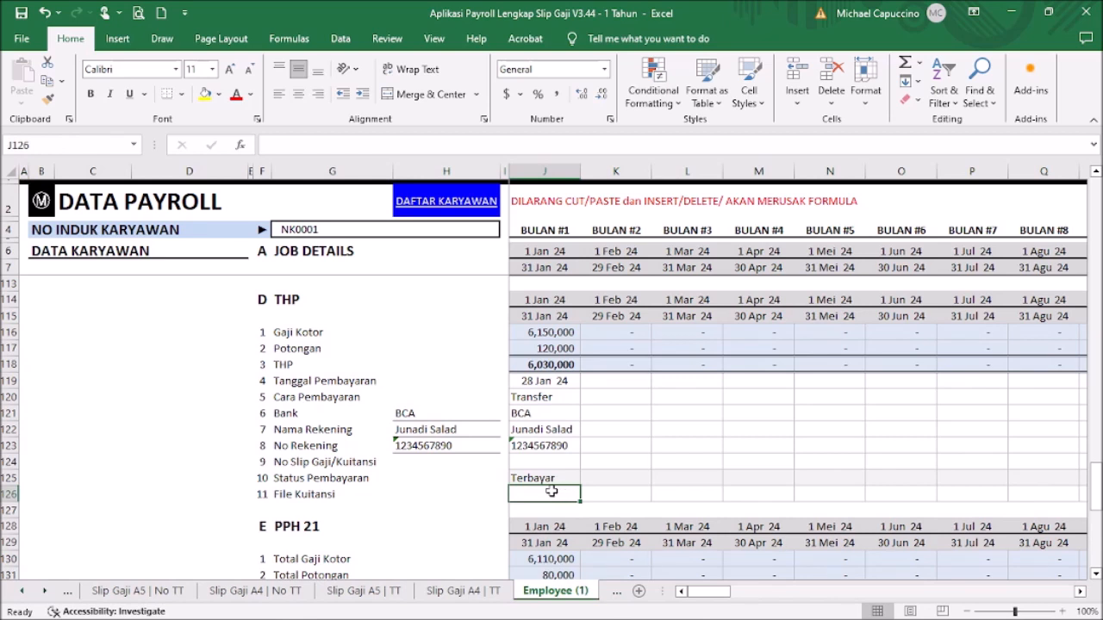
left_click(117, 38)
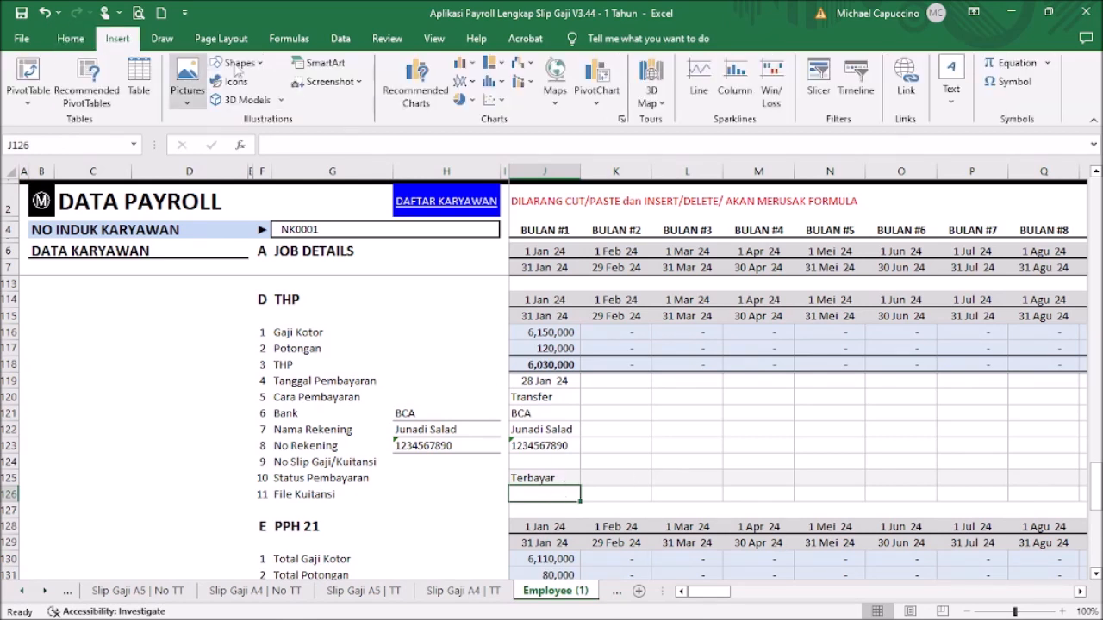
Step: Hyperlink J126 to the pay slip PDF in C:\Users\User\Pictures\File Karyawan
left_click(913, 81)
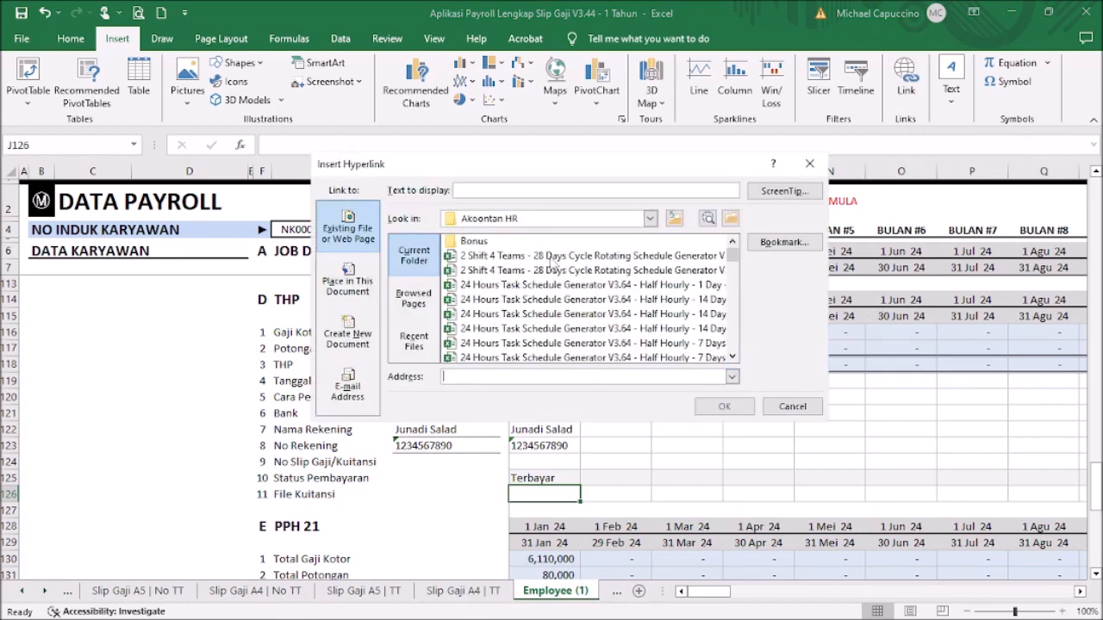
left_click(651, 219)
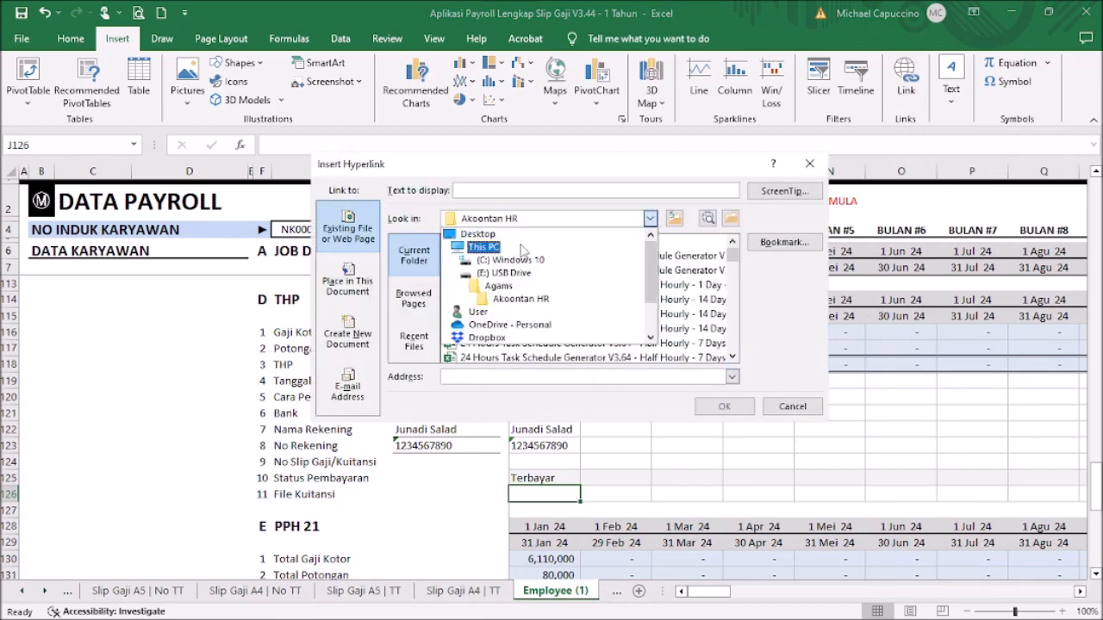
left_click(513, 256)
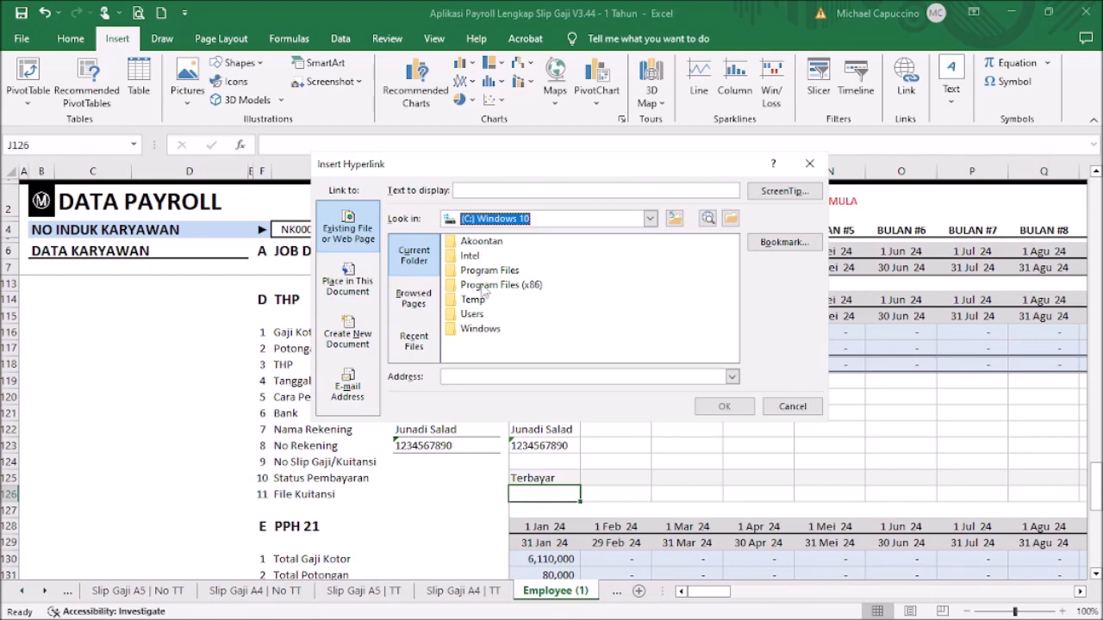
double_click(472, 316)
double_click(476, 259)
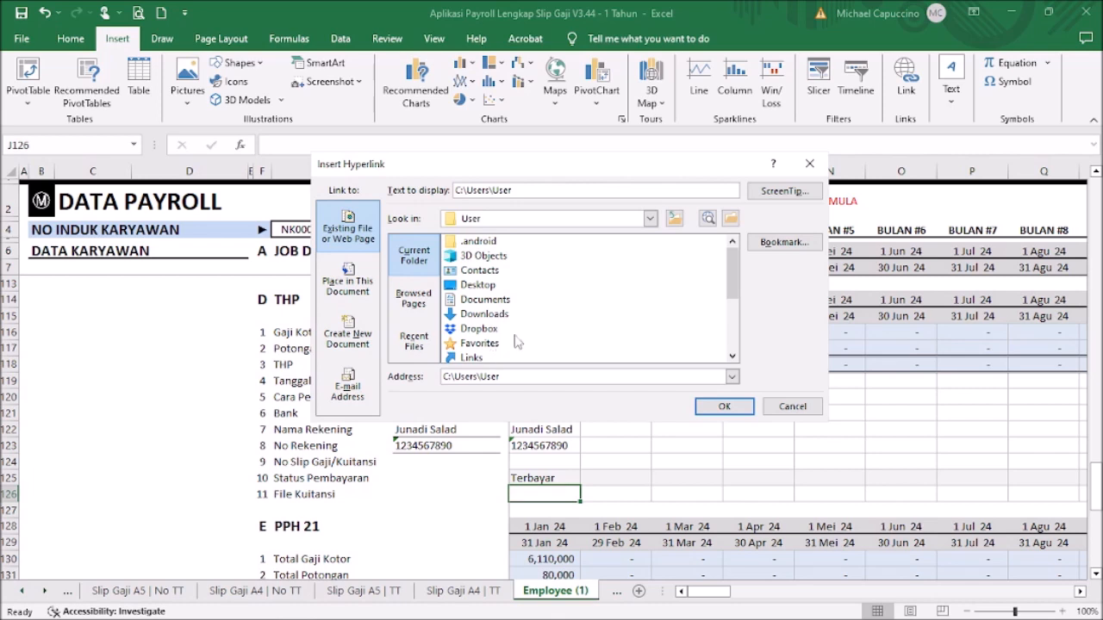
scroll(521, 342, "down", 2)
double_click(479, 315)
double_click(488, 260)
left_click(495, 242)
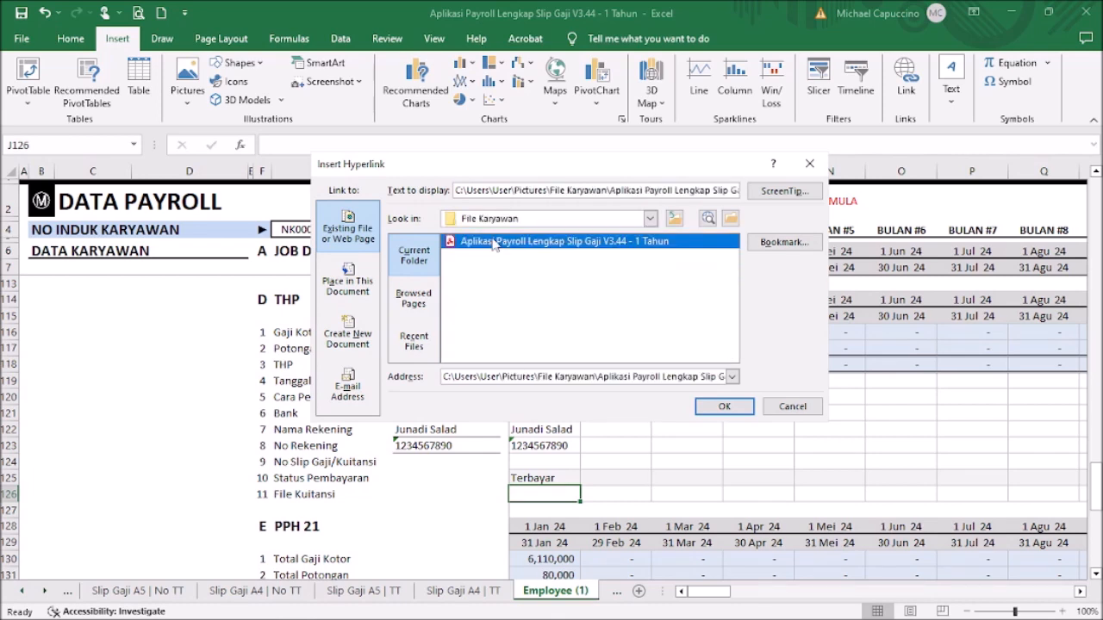
left_click(736, 414)
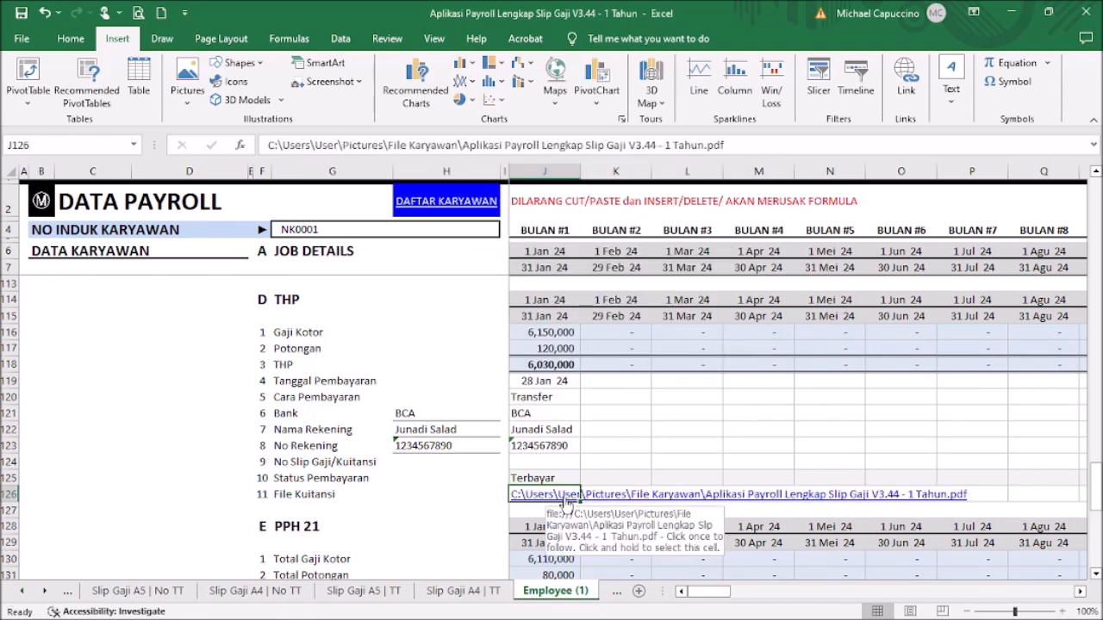
left_click(527, 498)
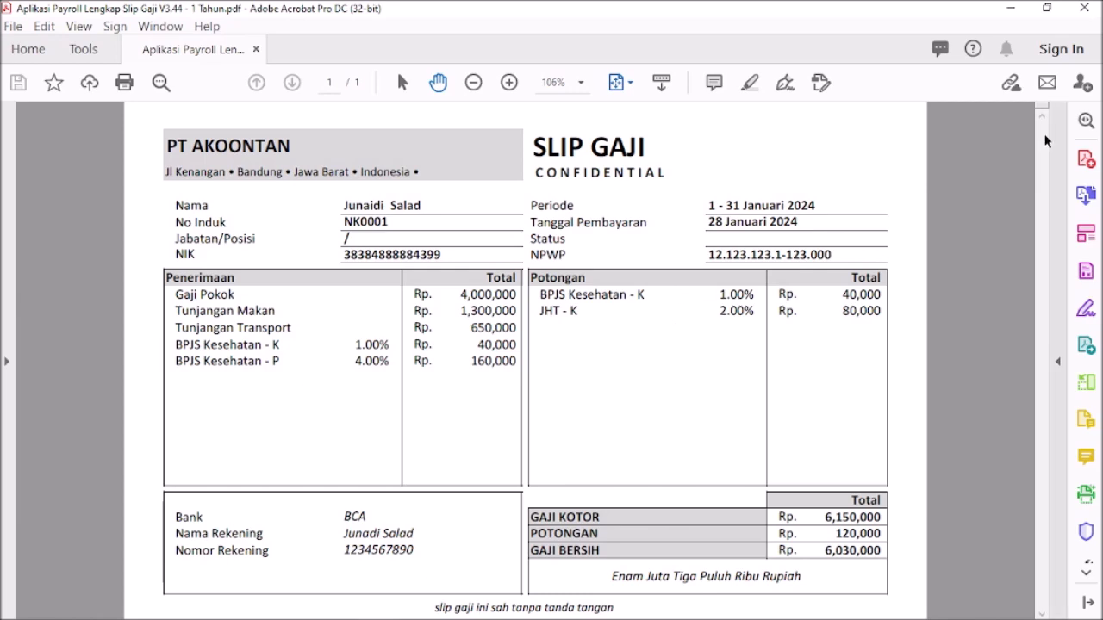
left_click(1084, 7)
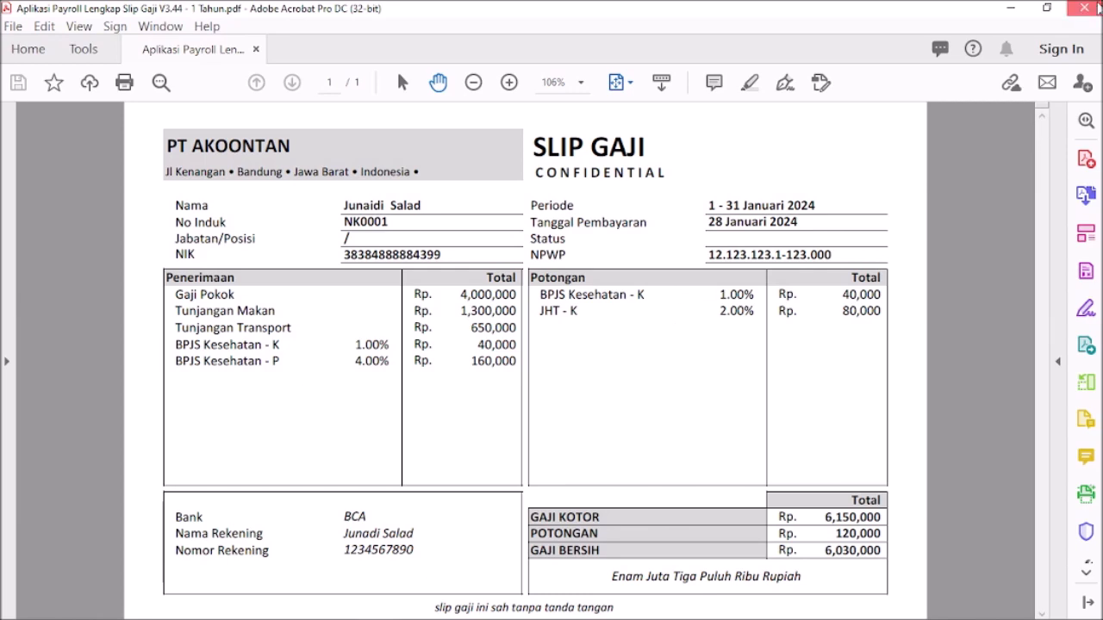
scroll(631, 432, "up", 1)
left_click(529, 461)
scroll(483, 470, "down", 5)
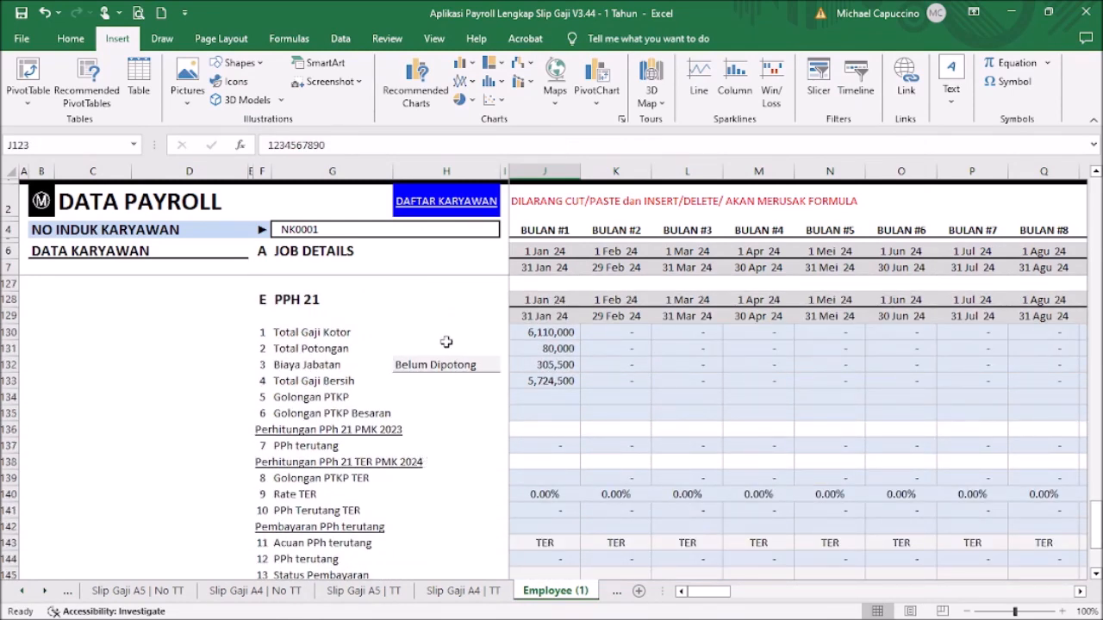
scroll(451, 342, "up", 12)
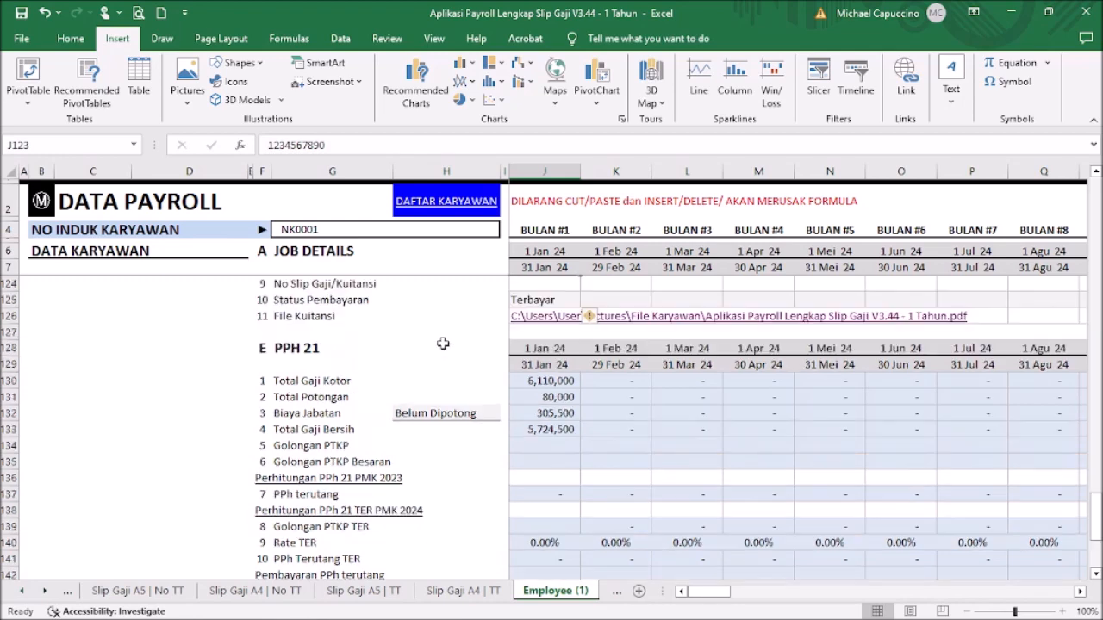
scroll(451, 355, "up", 17)
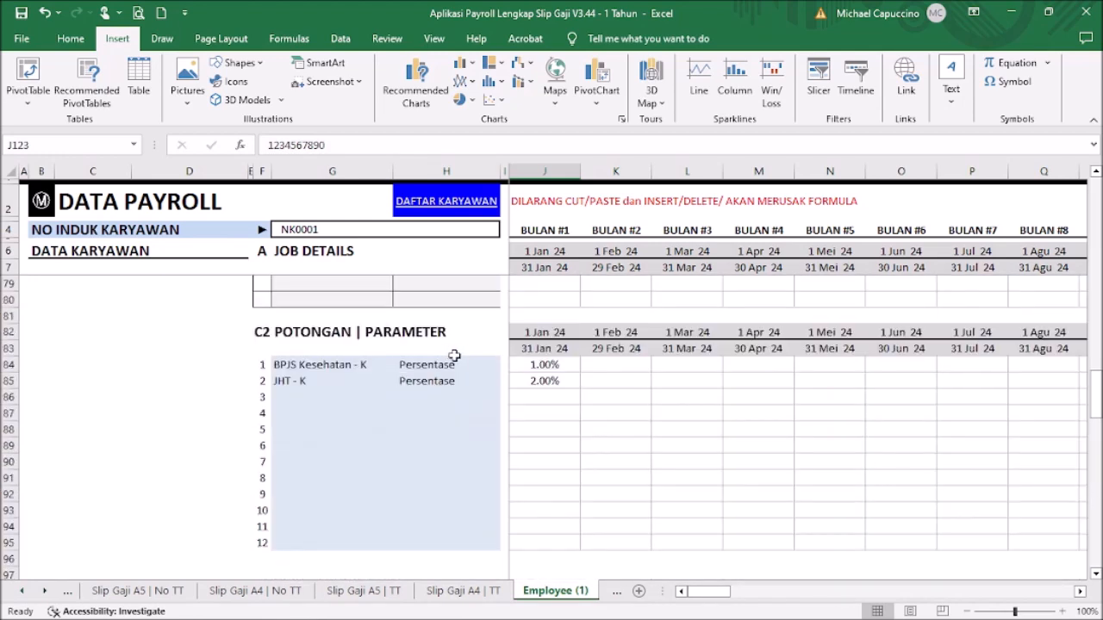
scroll(482, 362, "up", 11)
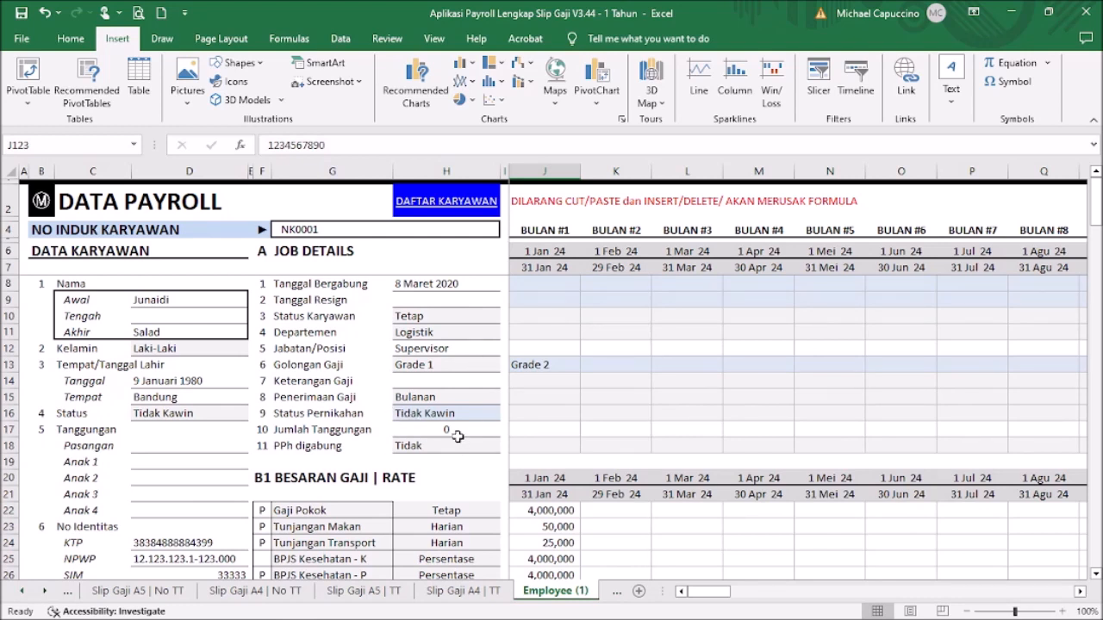
Step: Set January's employee status to Tetap, department to Logistik and position to Manager
left_click(539, 317)
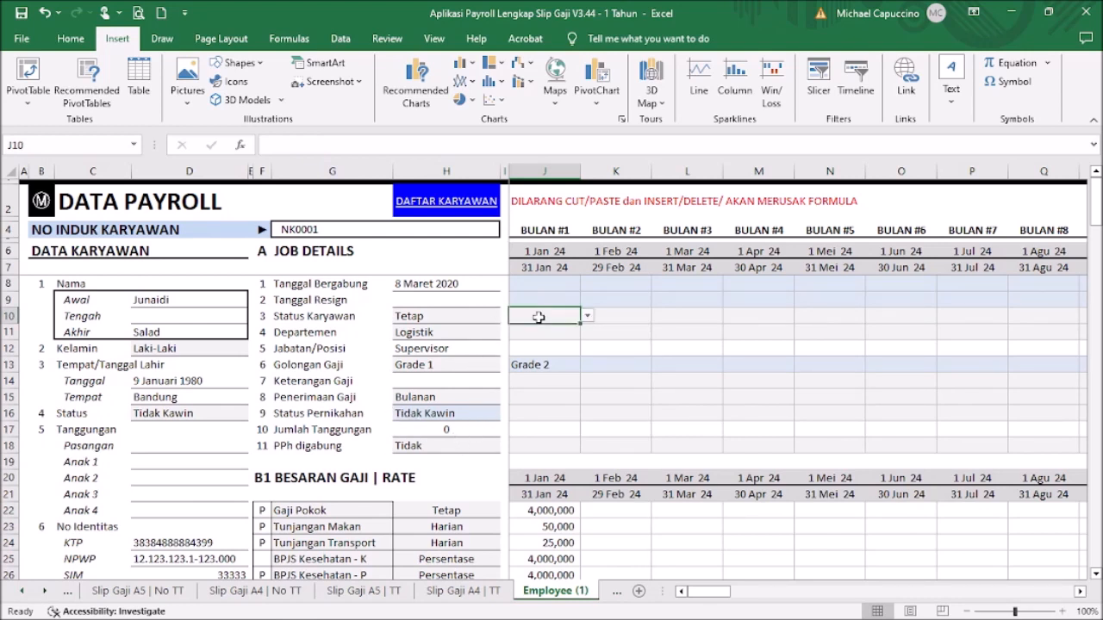
left_click(587, 318)
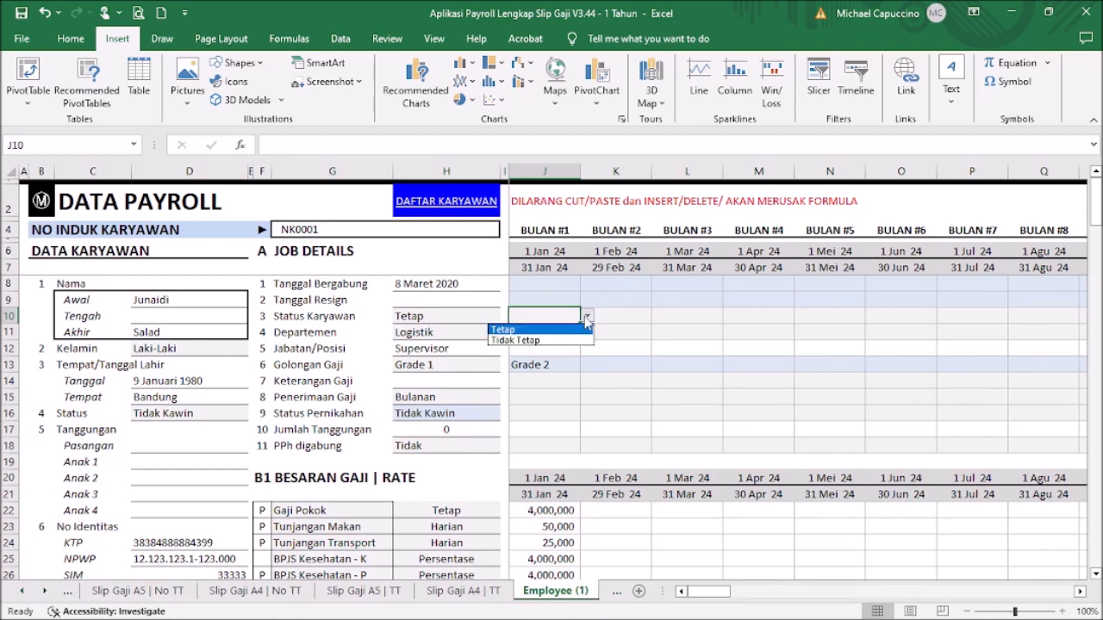
left_click(560, 330)
left_click(560, 335)
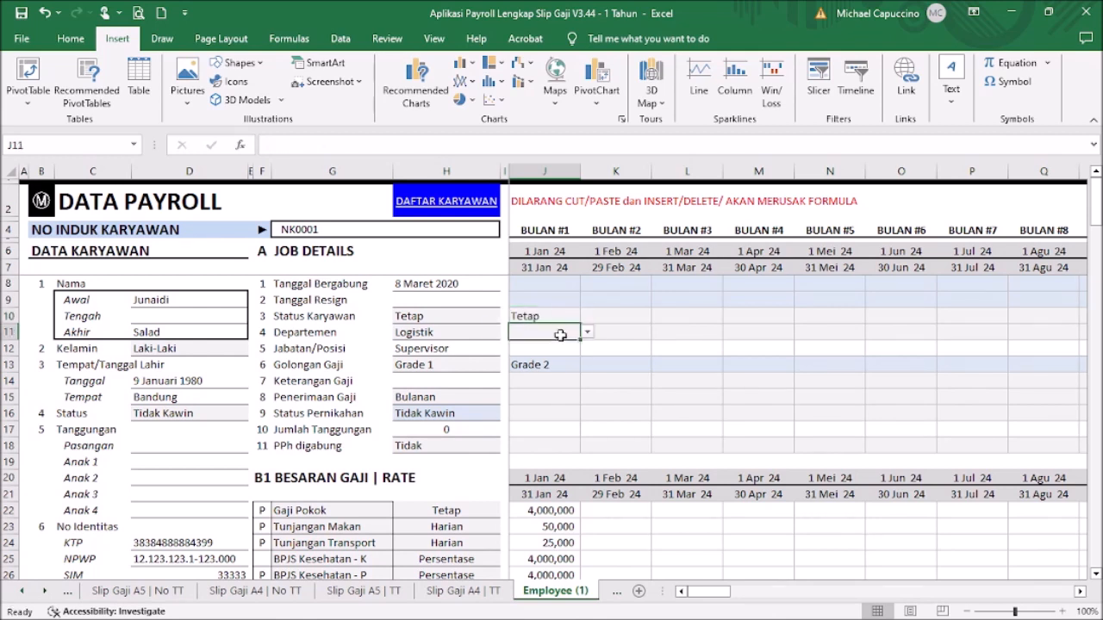
left_click(587, 332)
left_click(570, 357)
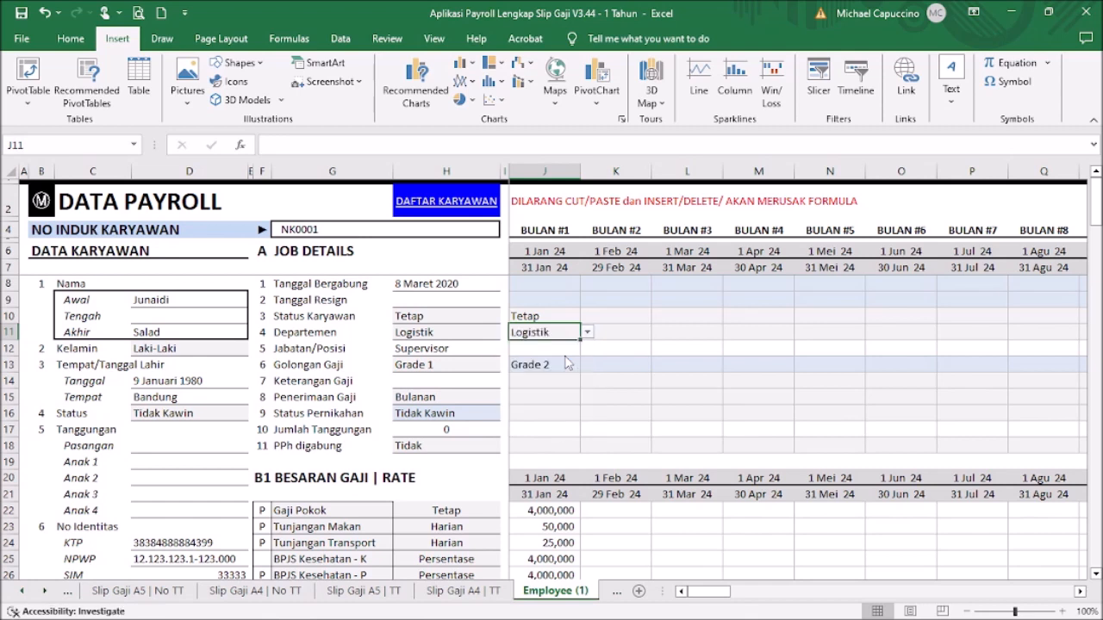
left_click(559, 353)
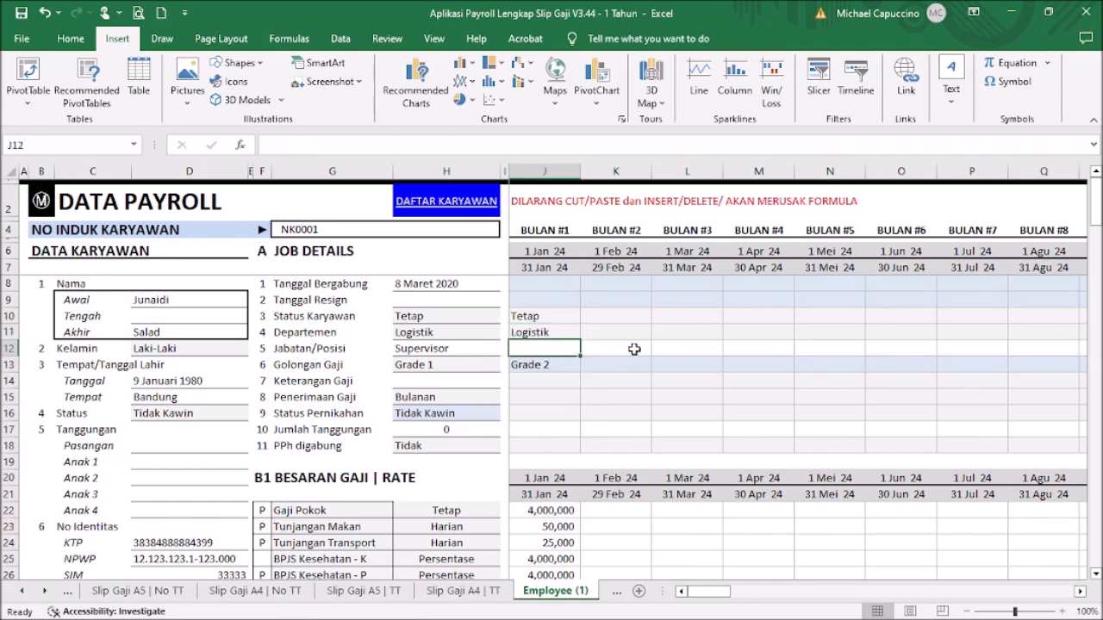
type("Super")
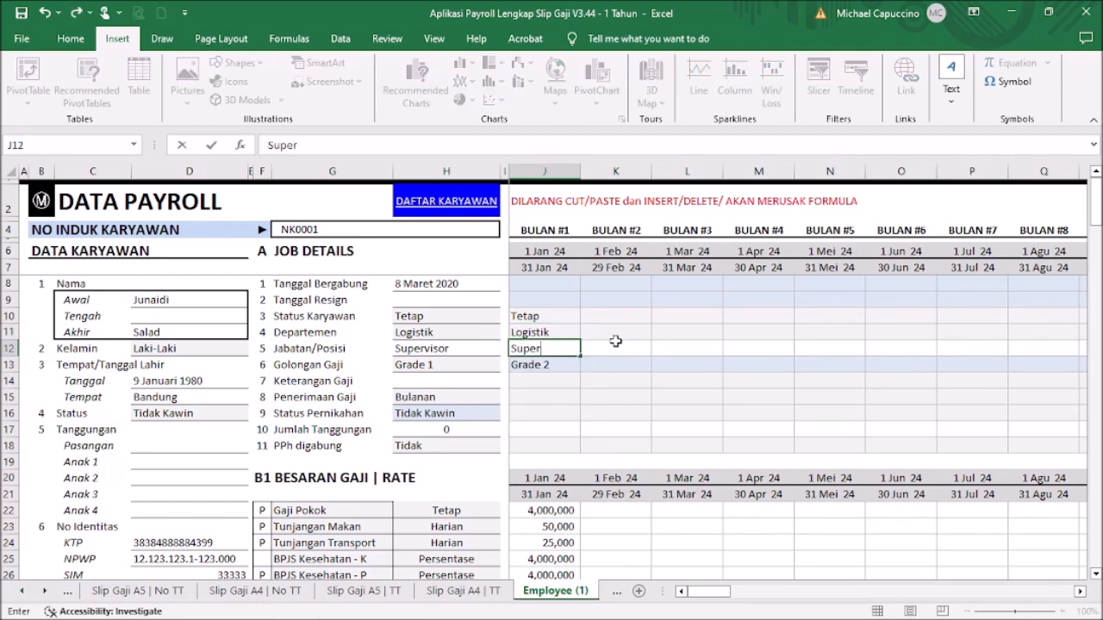
key("BackSpace")
key("BackSpace")
key("BackSpace")
key("BackSpace")
type("Manager")
key("Return")
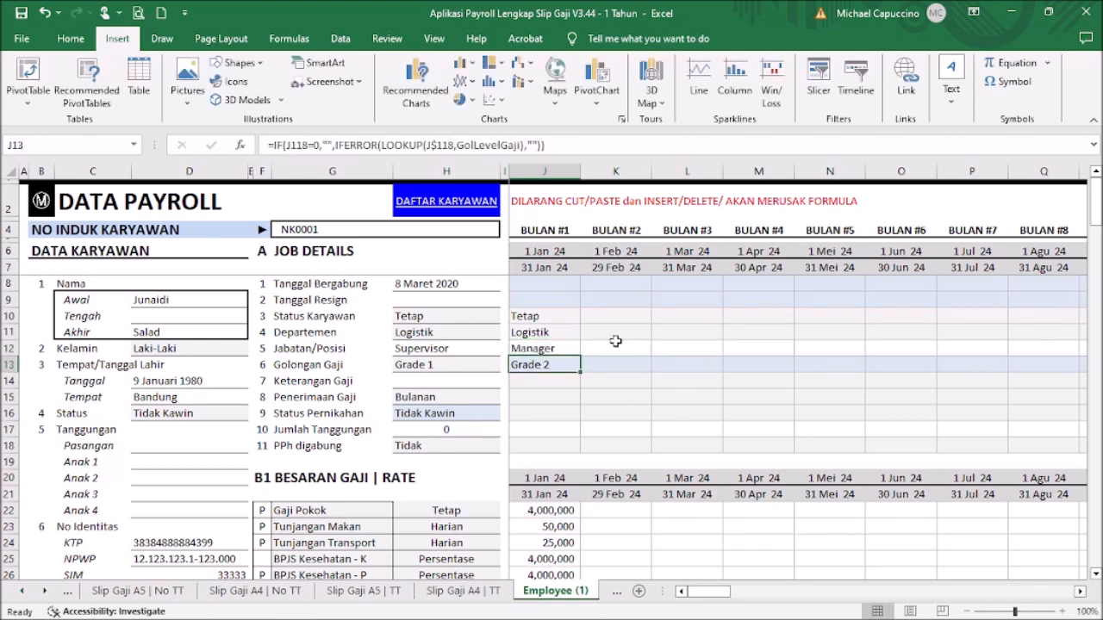
Step: Set January's salary note to Tetap and pay frequency to Bulanan
left_click(551, 381)
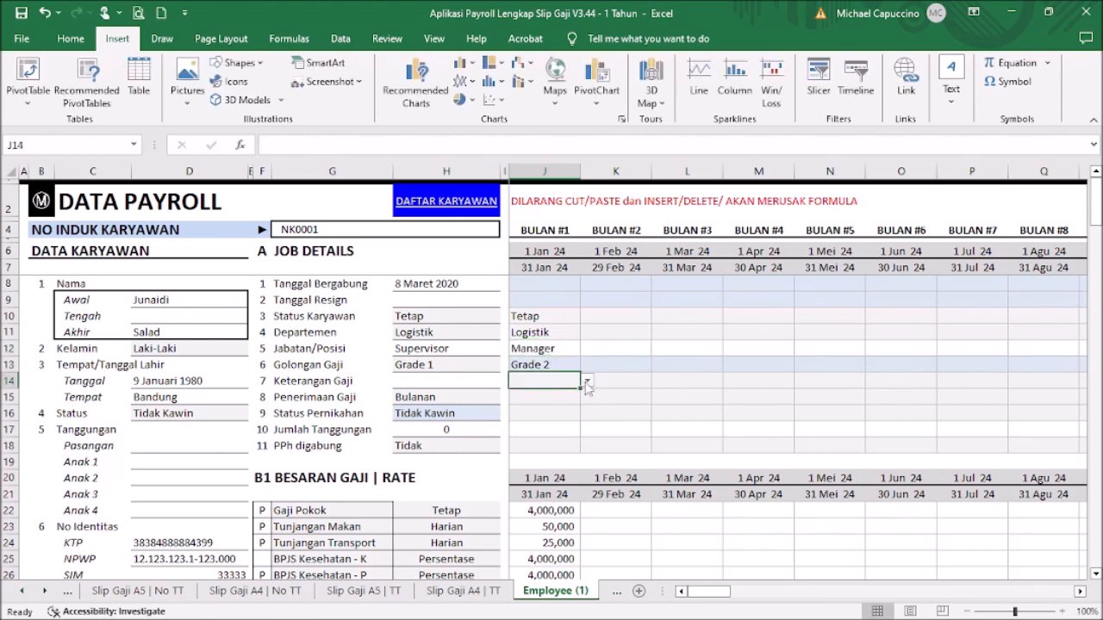
left_click(586, 382)
left_click(560, 405)
left_click(571, 397)
left_click(588, 397)
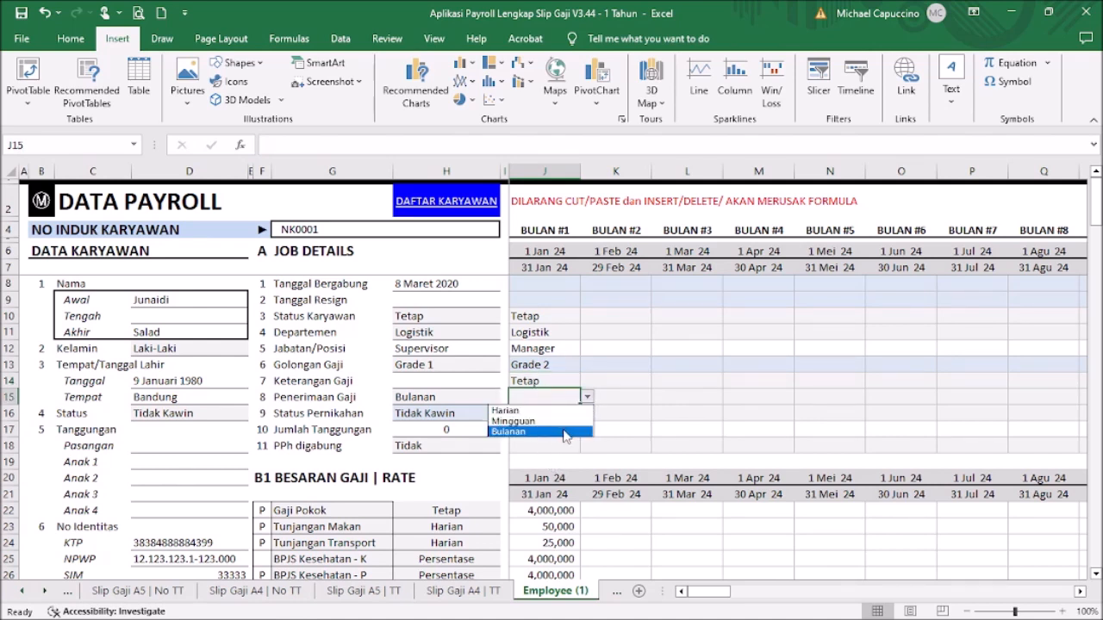
left_click(568, 430)
key("Return")
Step: Set marital status Tidak Kawin, 0 dependants and PPh digabung Tidak for January
left_click(587, 414)
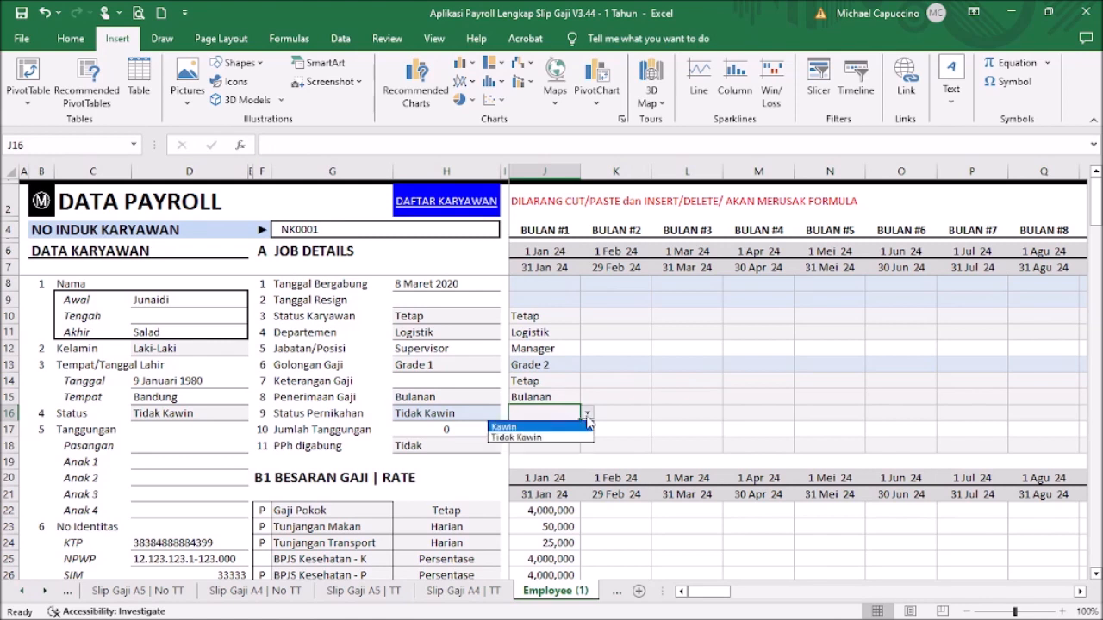
left_click(565, 438)
key("Return")
type("0")
key("ctrl+Return")
left_click(576, 441)
left_click(587, 445)
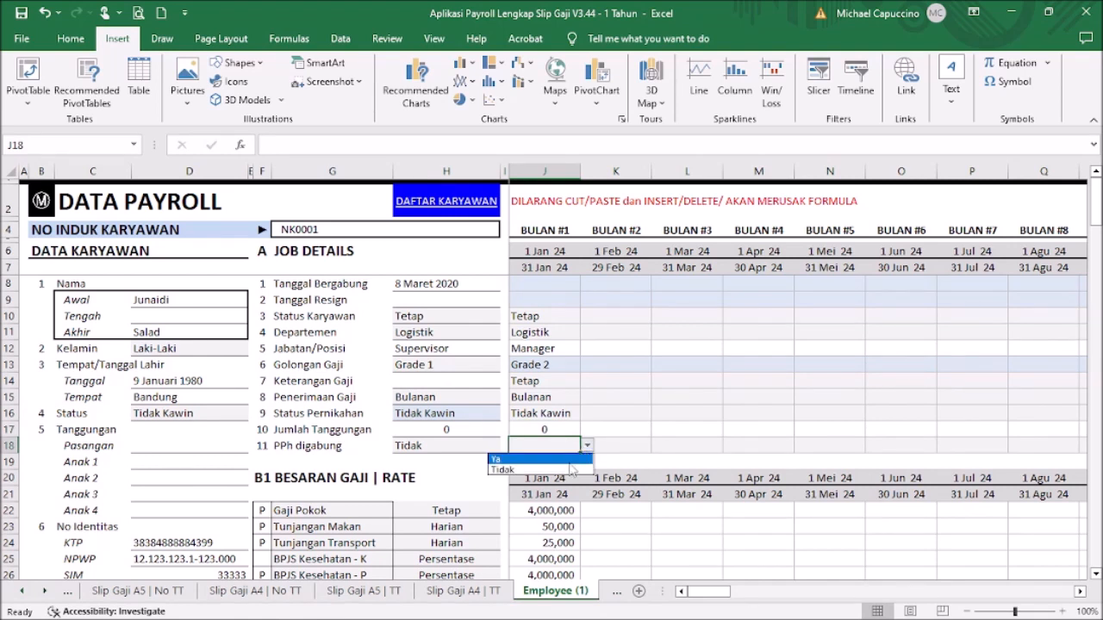
left_click(570, 469)
left_click(619, 427)
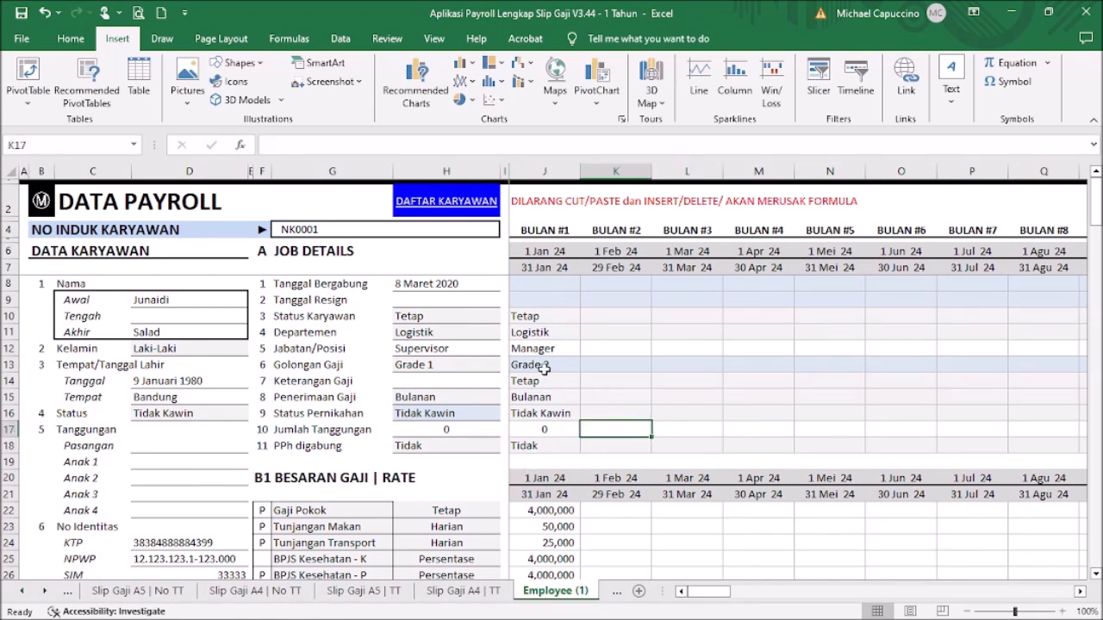
Step: Inspect the formulas for January's Total Gaji Bersih, Total Gaji Kotor and Total Potongan
left_click_drag(1098, 204, 1093, 519)
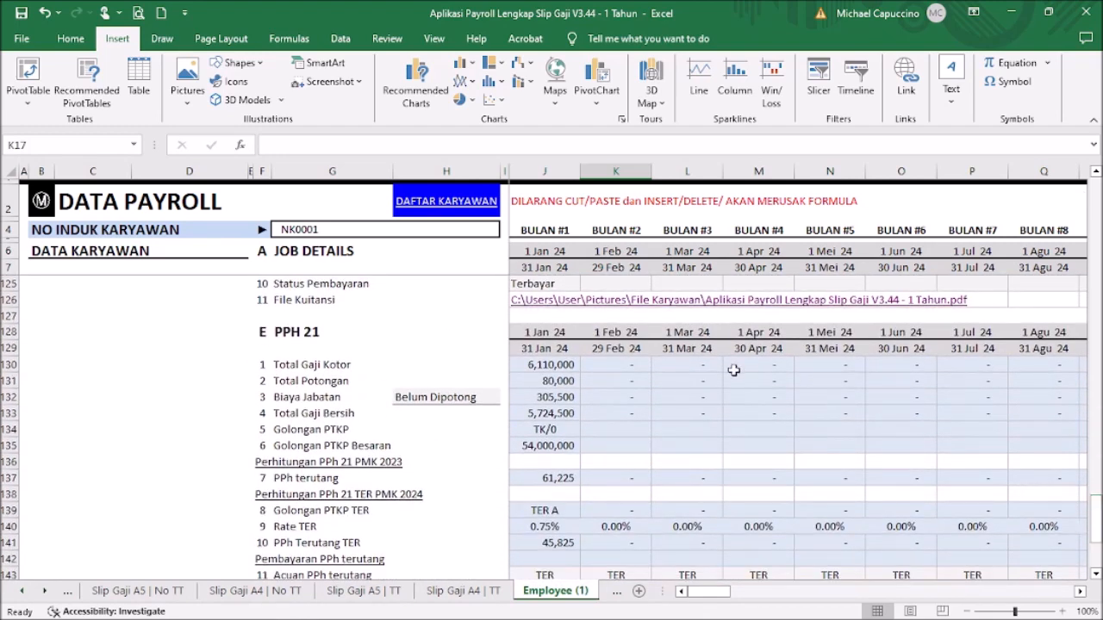
scroll(732, 369, "down", 1)
left_click(552, 365)
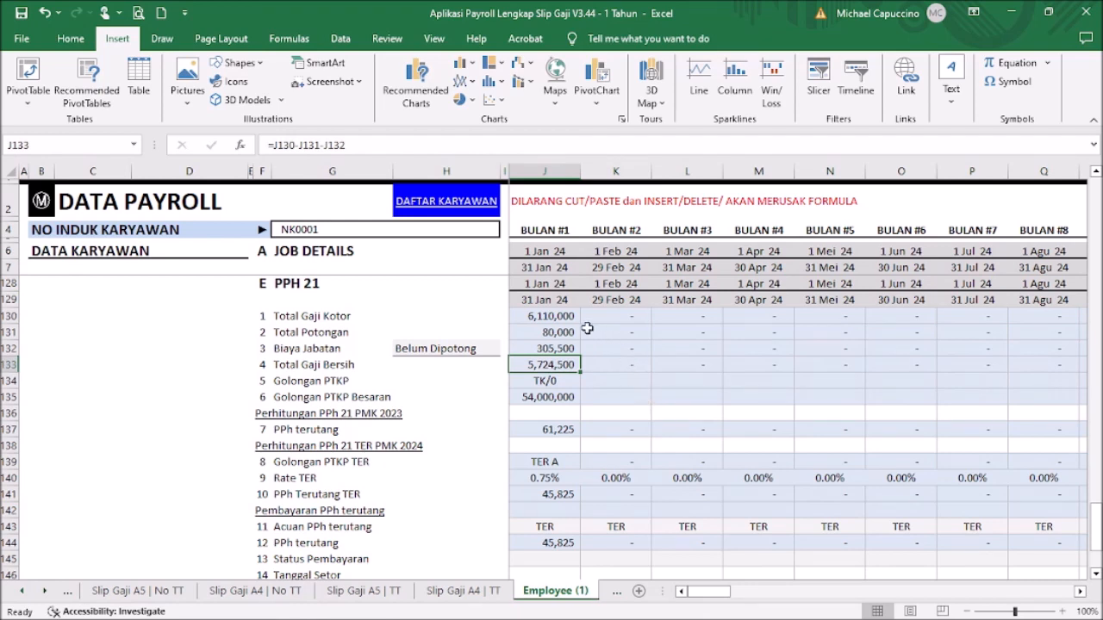
left_click(556, 317)
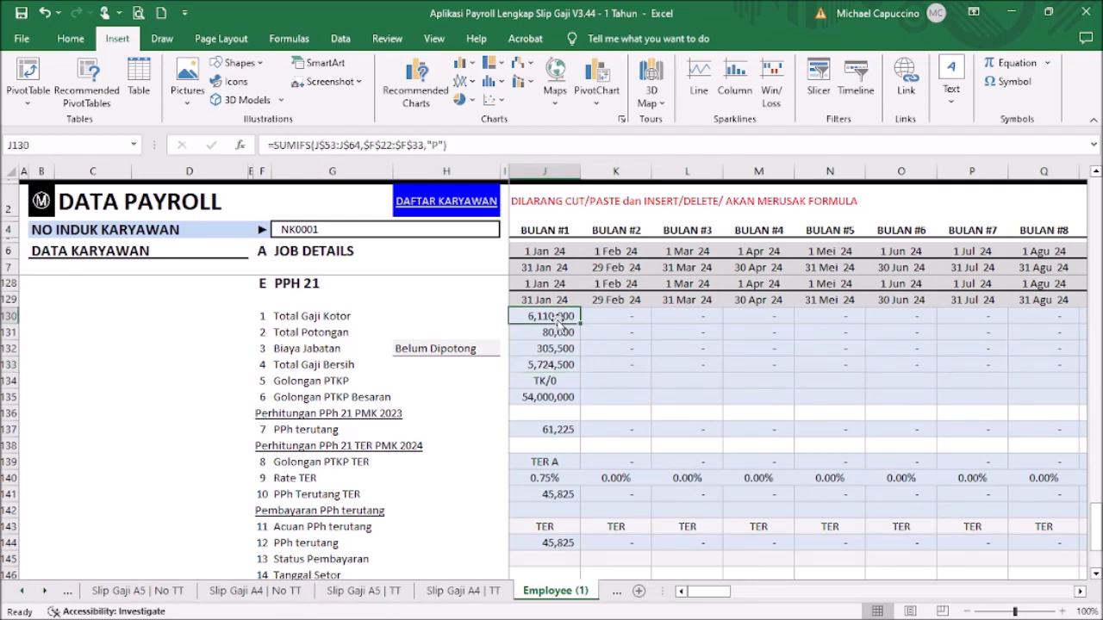
left_click(561, 332)
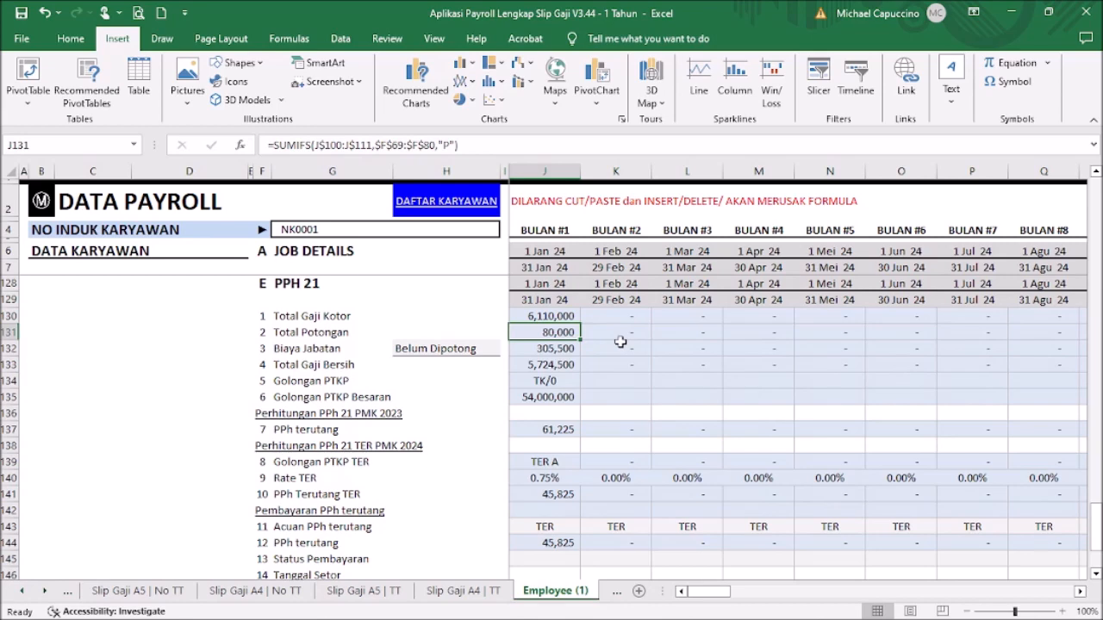
Step: Check the JHT - K deduction flag, then return to the PPh 21 section
scroll(633, 334, "up", 1)
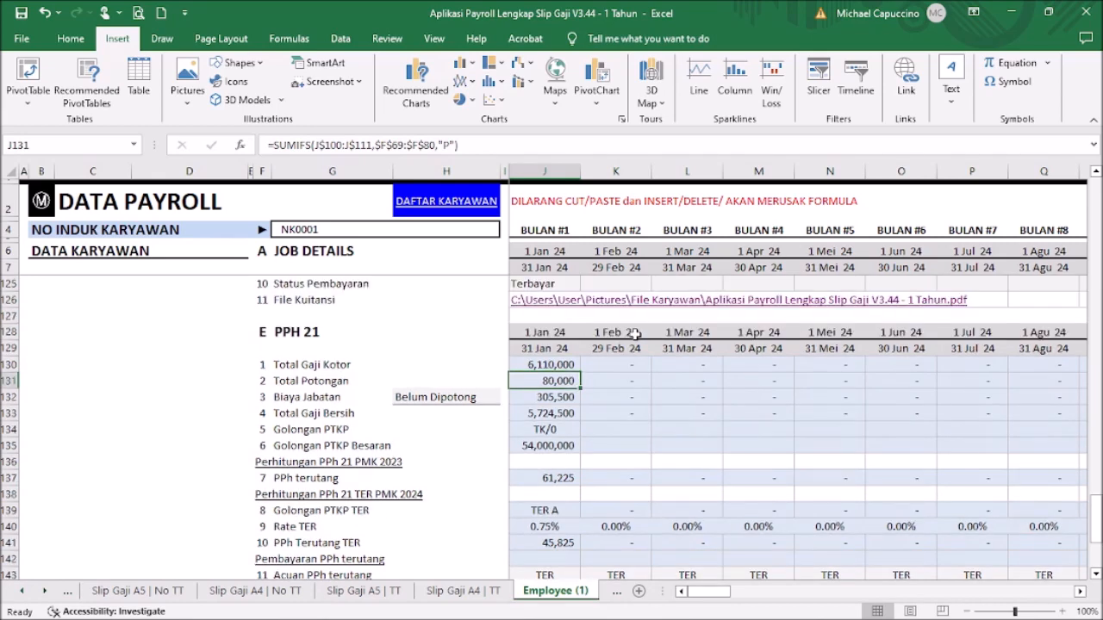
scroll(633, 335, "up", 14)
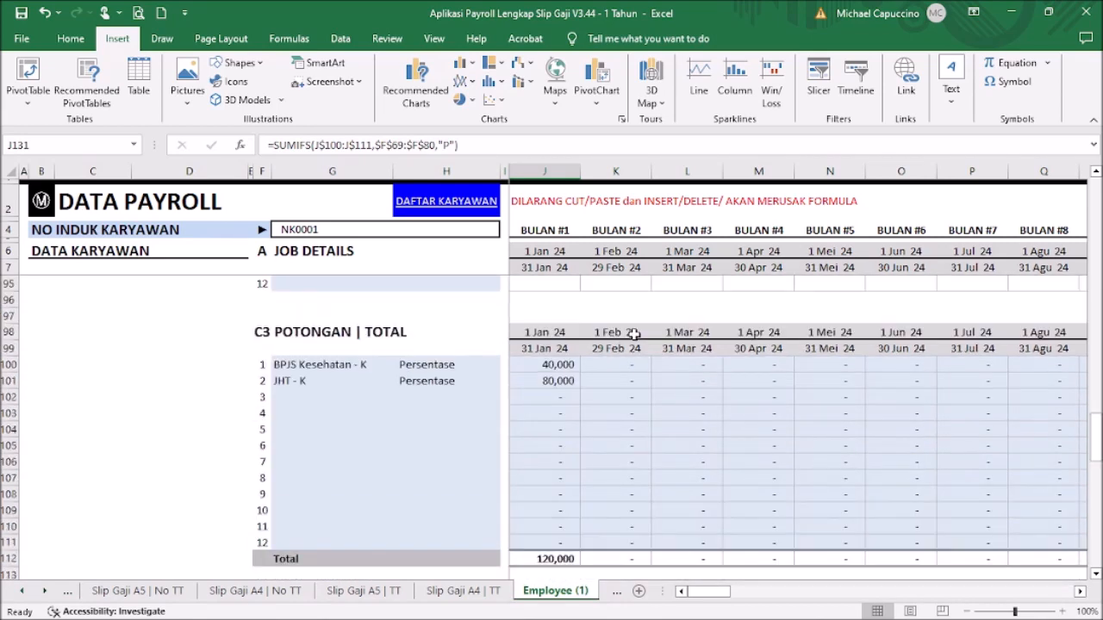
scroll(633, 334, "up", 7)
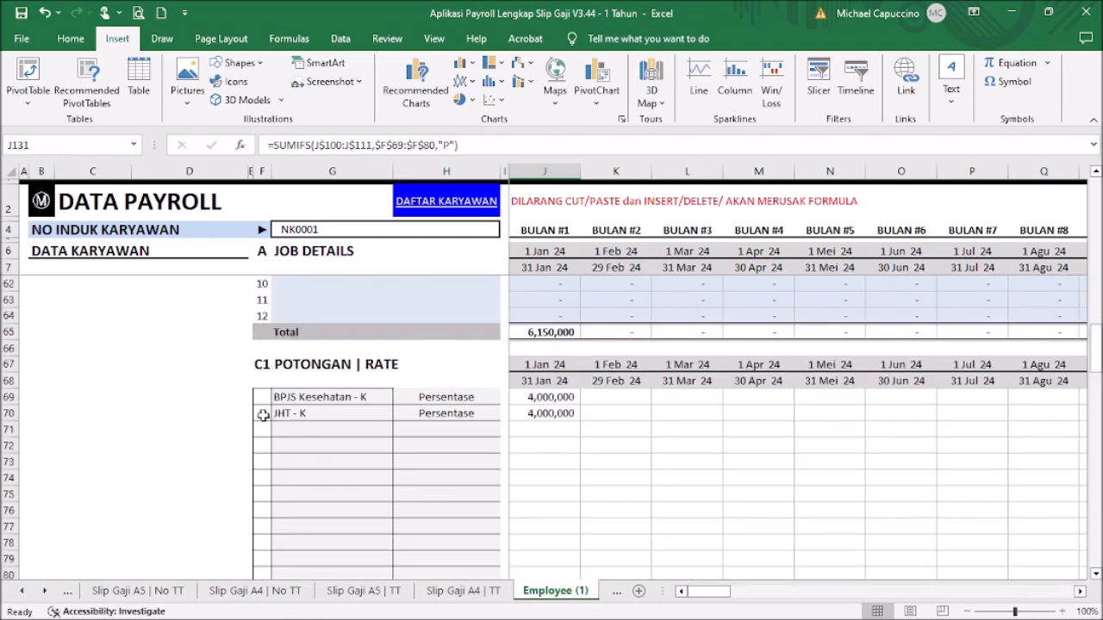
left_click(263, 415)
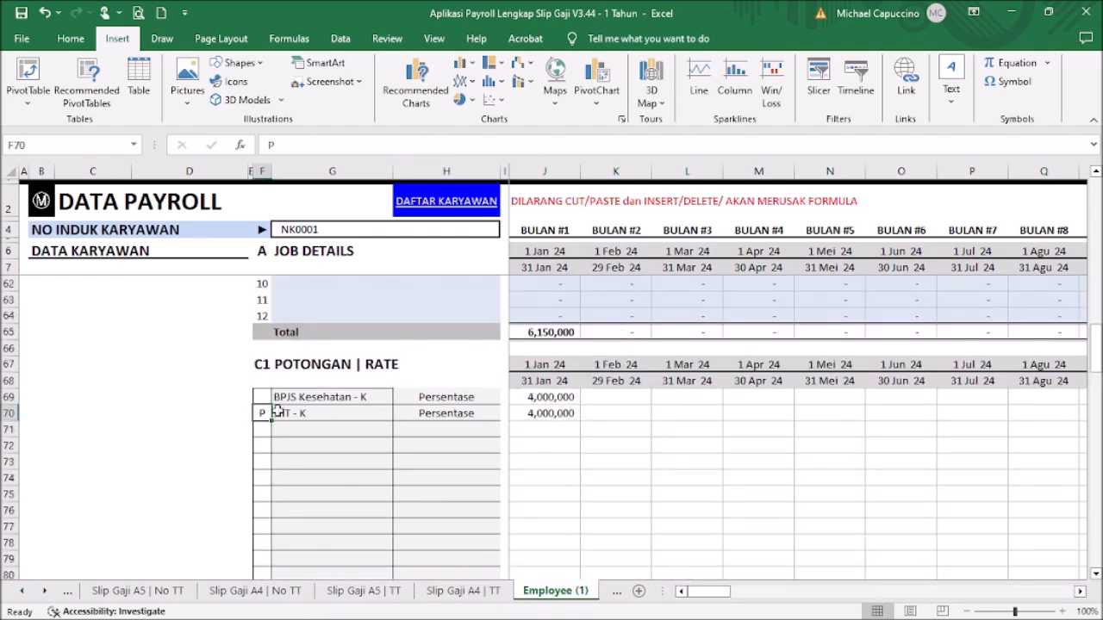
scroll(541, 364, "down", 15)
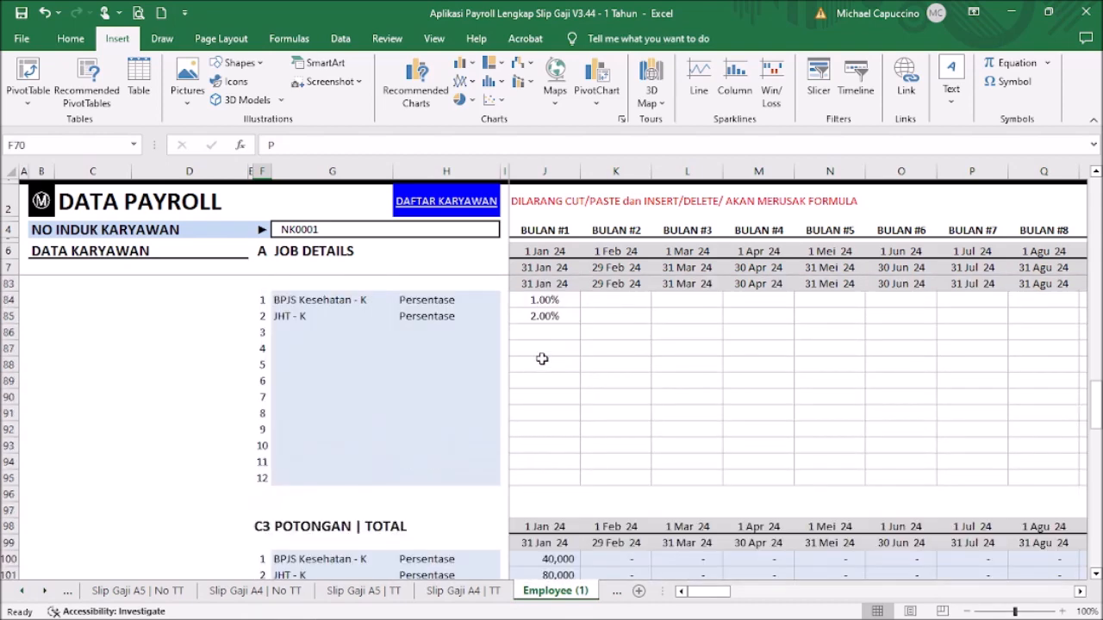
scroll(541, 365, "down", 6)
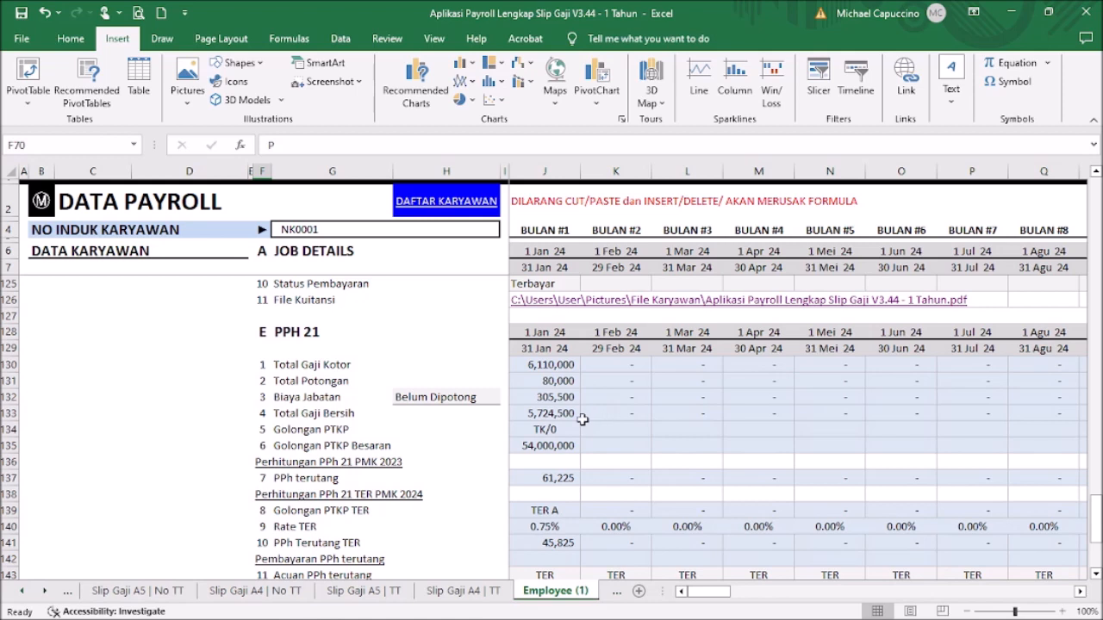
left_click(446, 392)
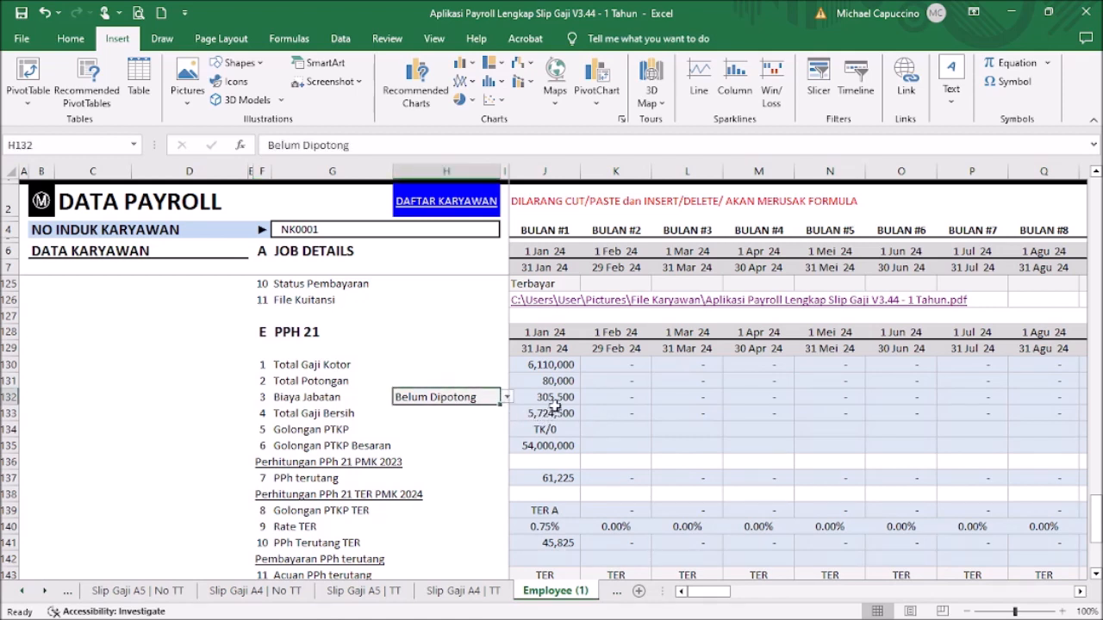
scroll(624, 398, "down", 1)
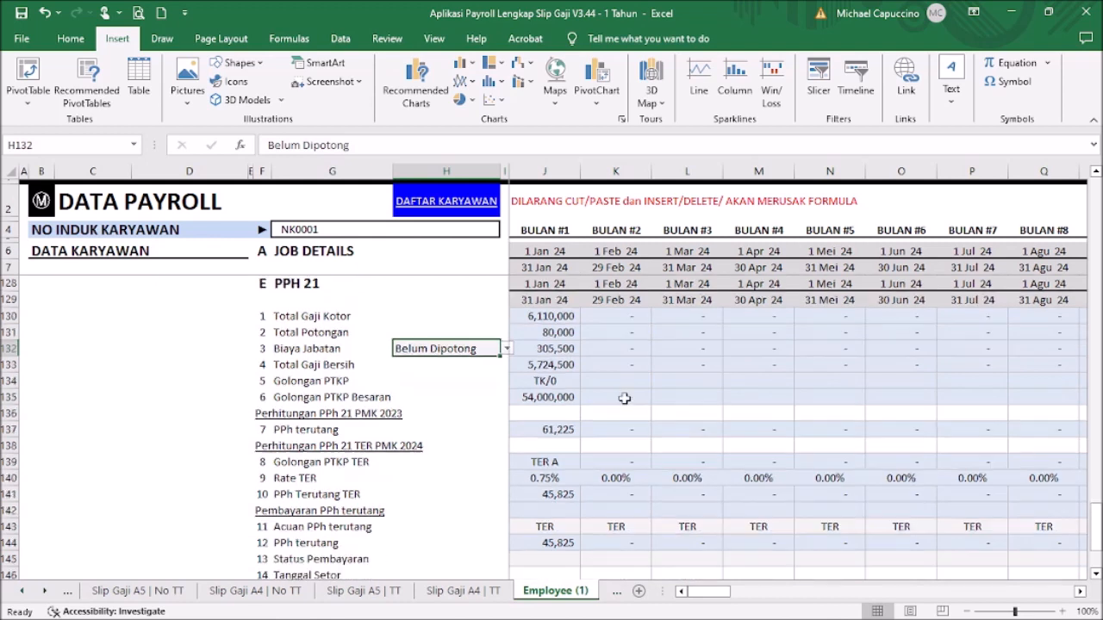
left_click(562, 381)
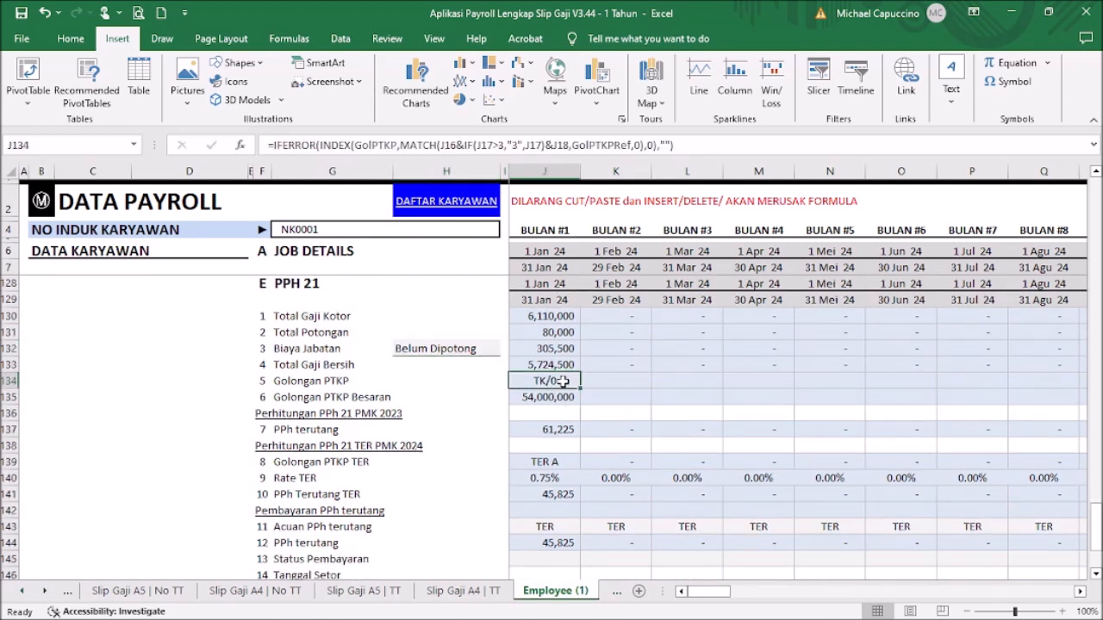
left_click(566, 398)
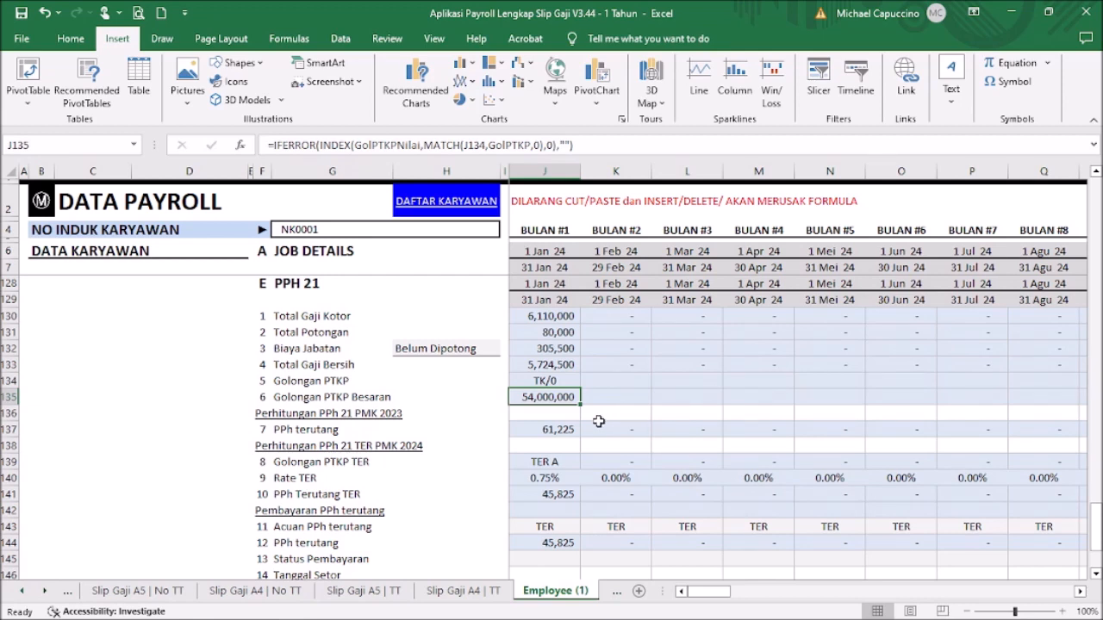
scroll(598, 421, "down", 1)
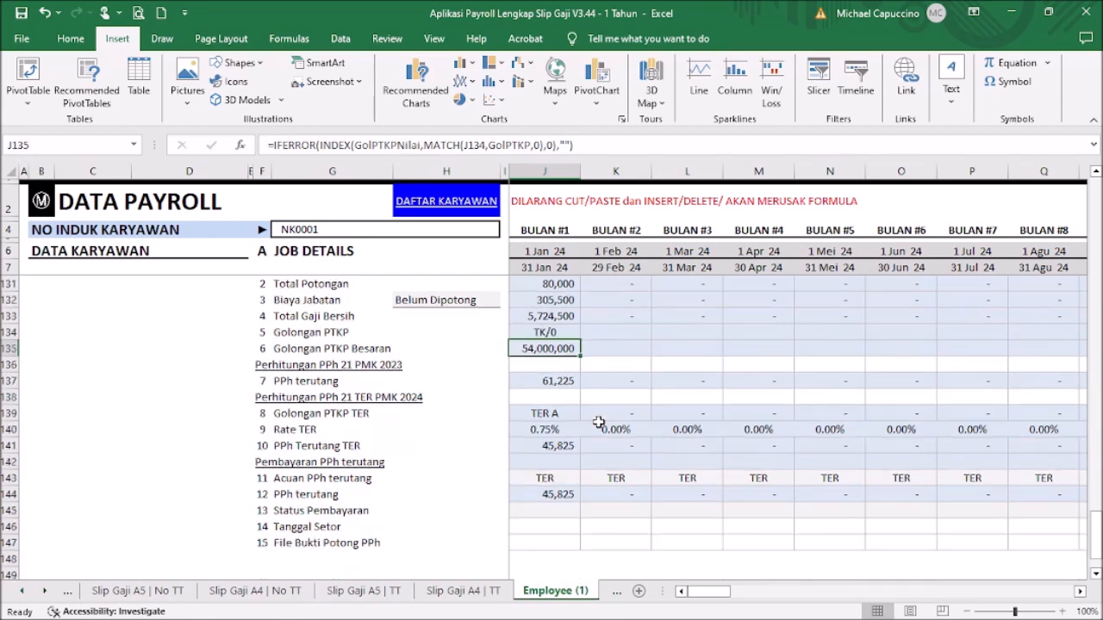
left_click(571, 381)
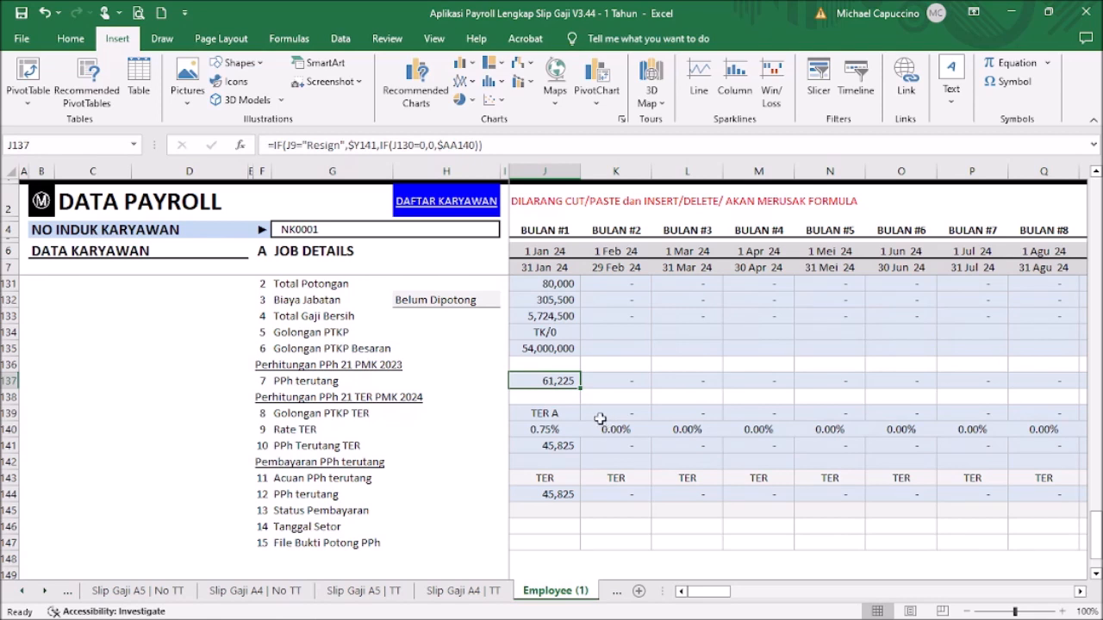
left_click(558, 413)
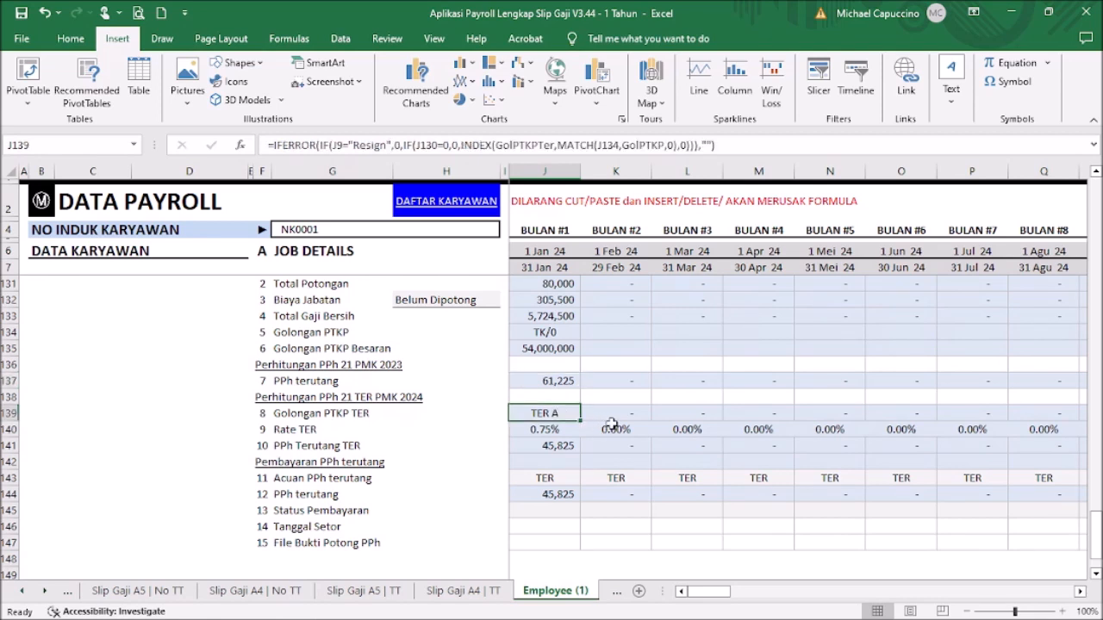
scroll(591, 406, "up", 1)
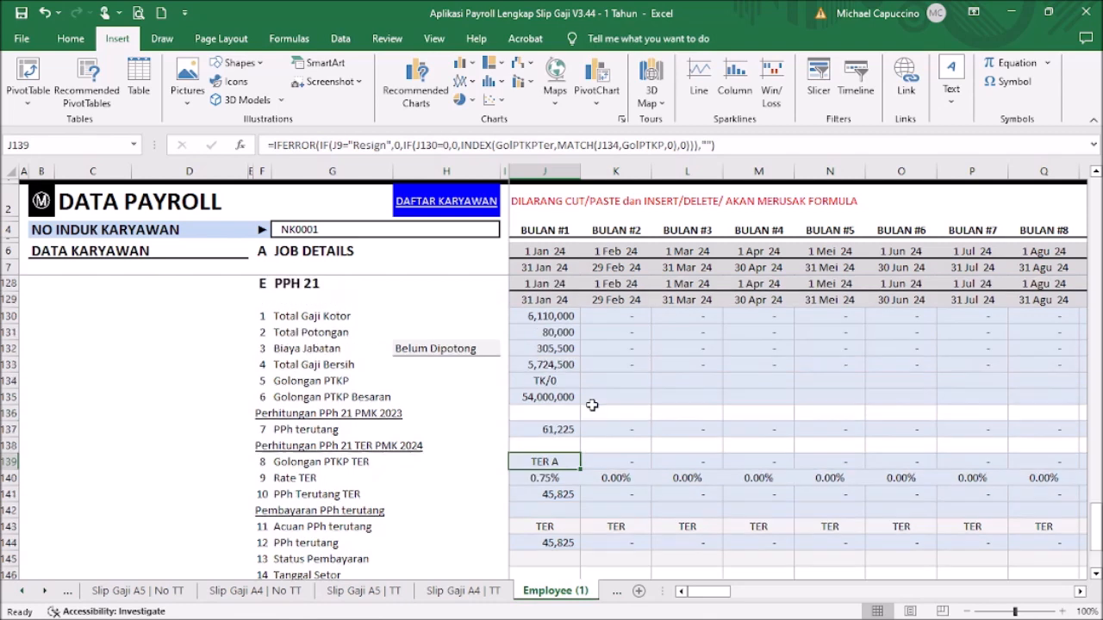
left_click(556, 319)
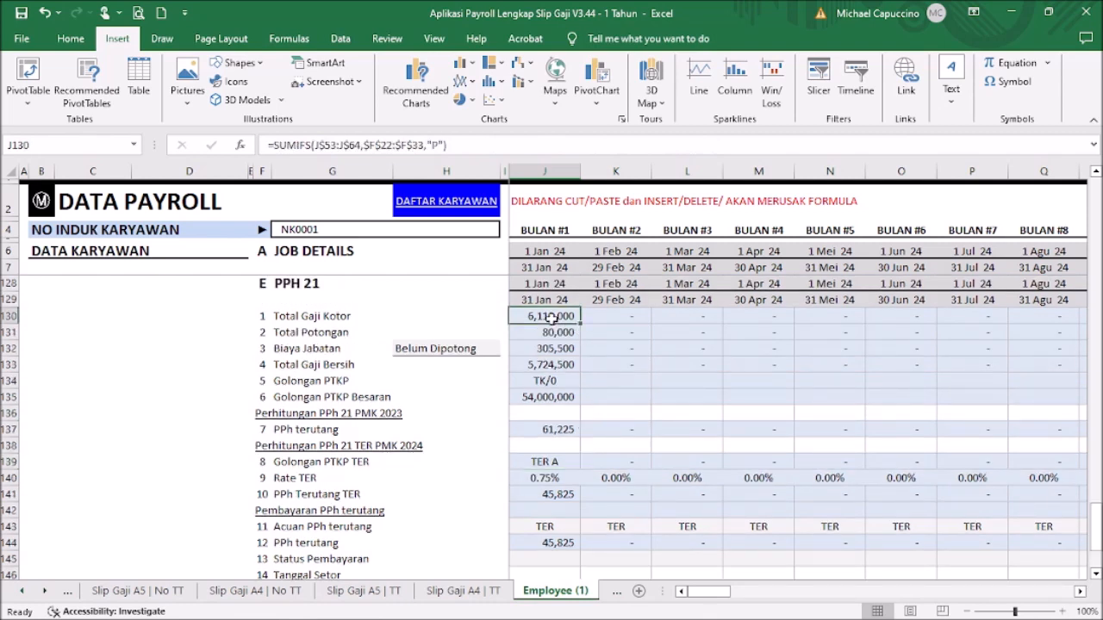
left_click(572, 465)
left_click(565, 479)
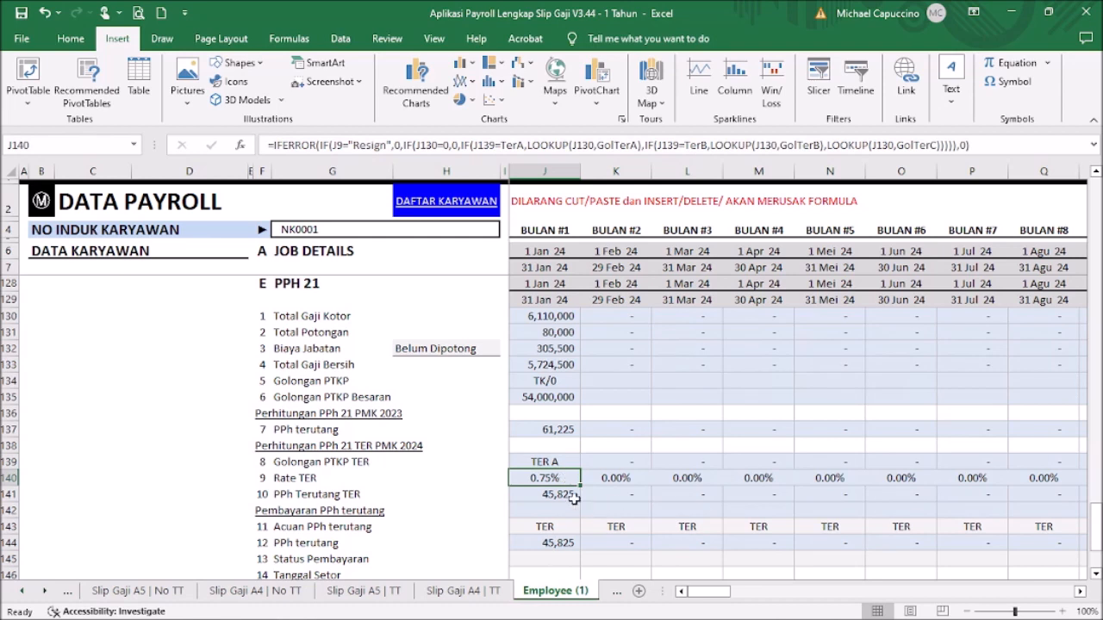
left_click(573, 498)
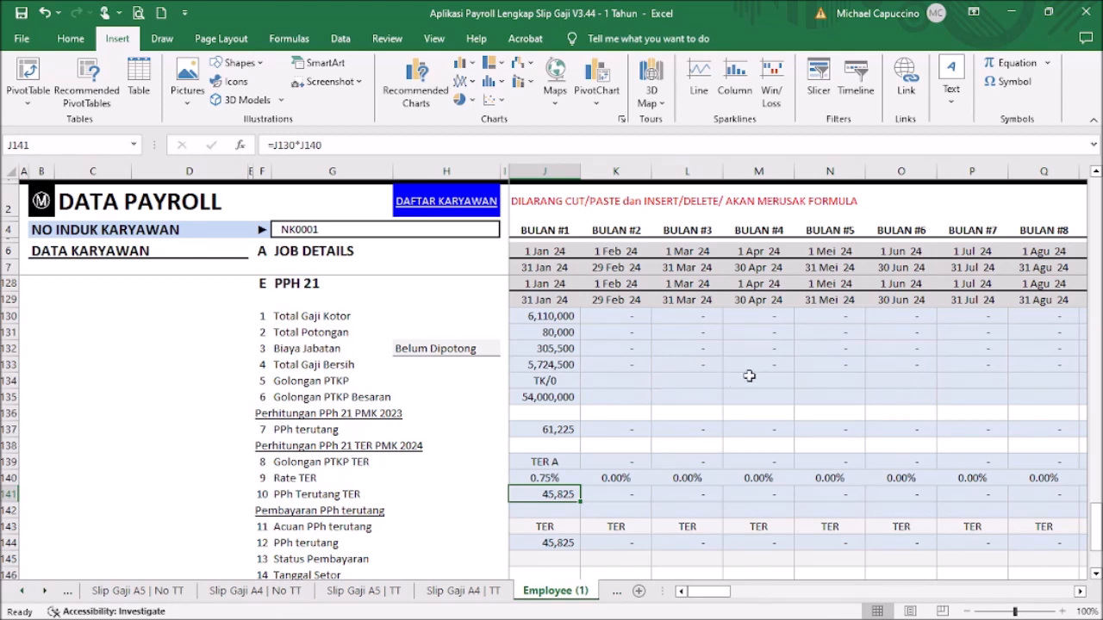
Step: Mark January's PPh 21 as Terbayar and enter deposit date 10 Feb 24
scroll(680, 364, "down", 2)
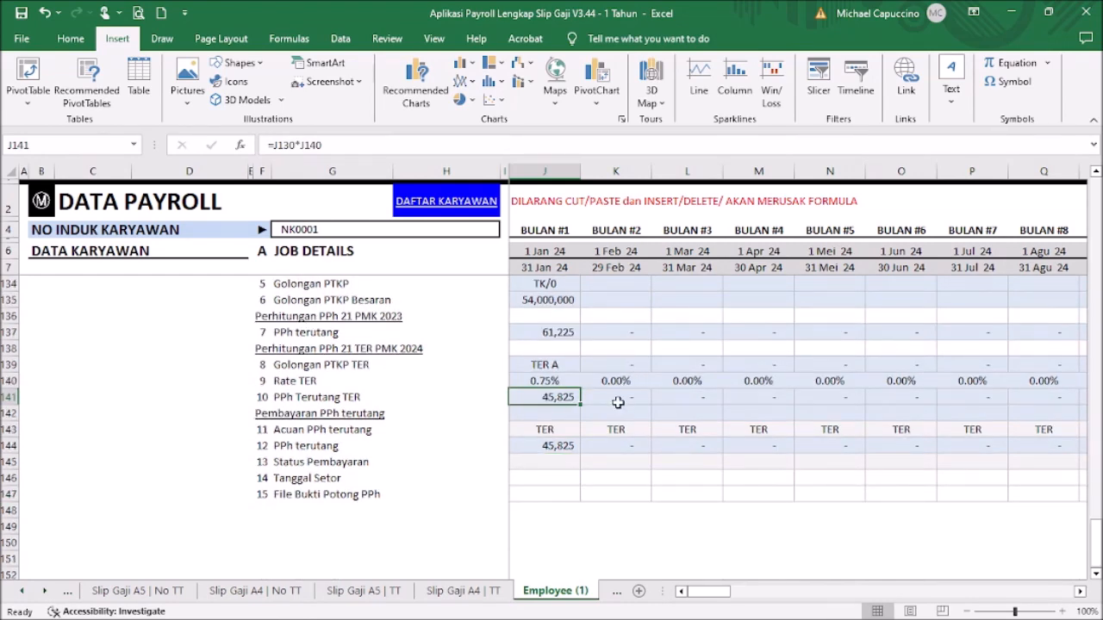
left_click(550, 458)
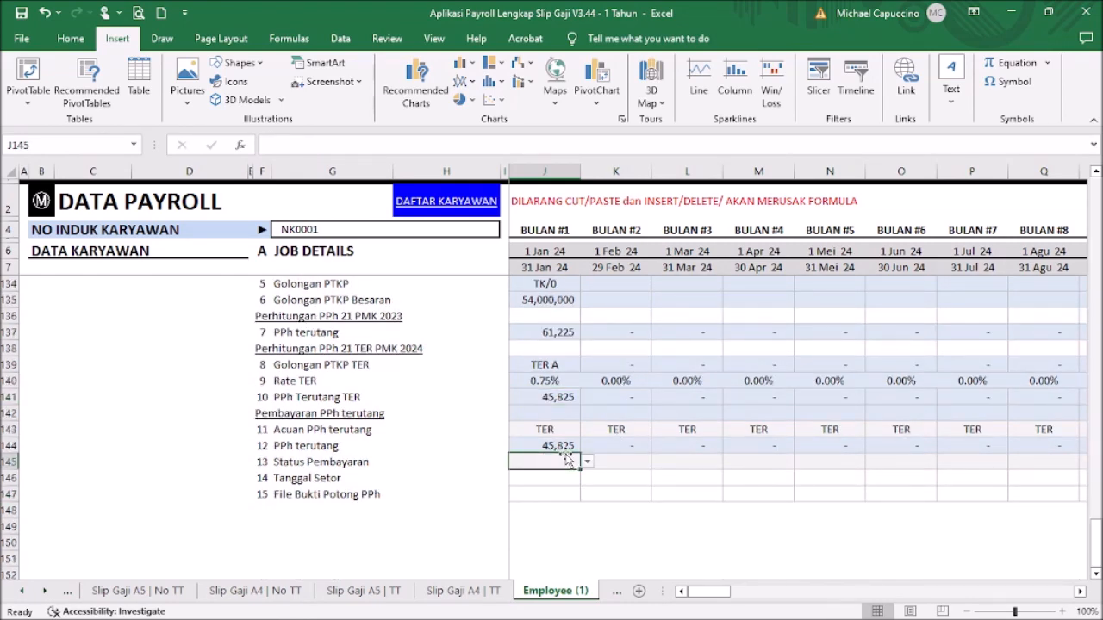
left_click(587, 462)
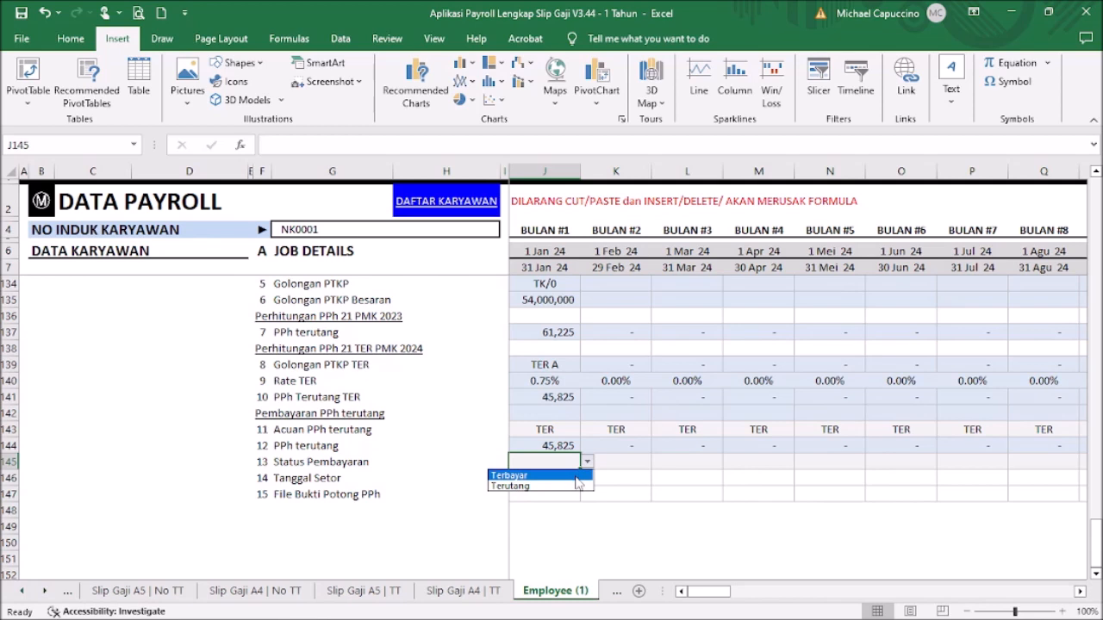
left_click(576, 475)
left_click(568, 479)
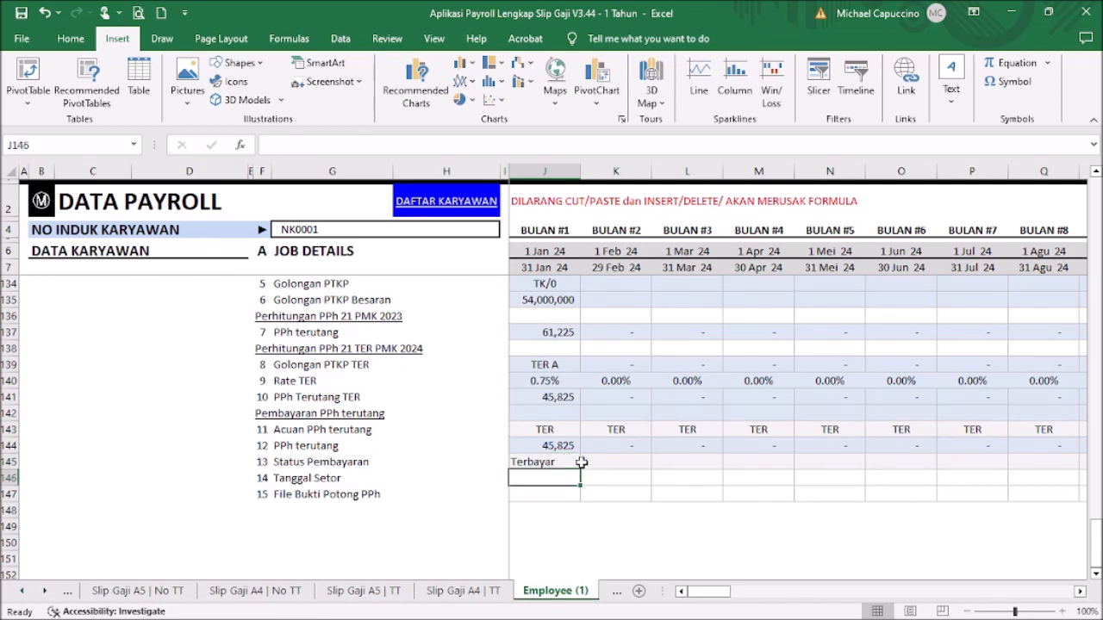
type("3")
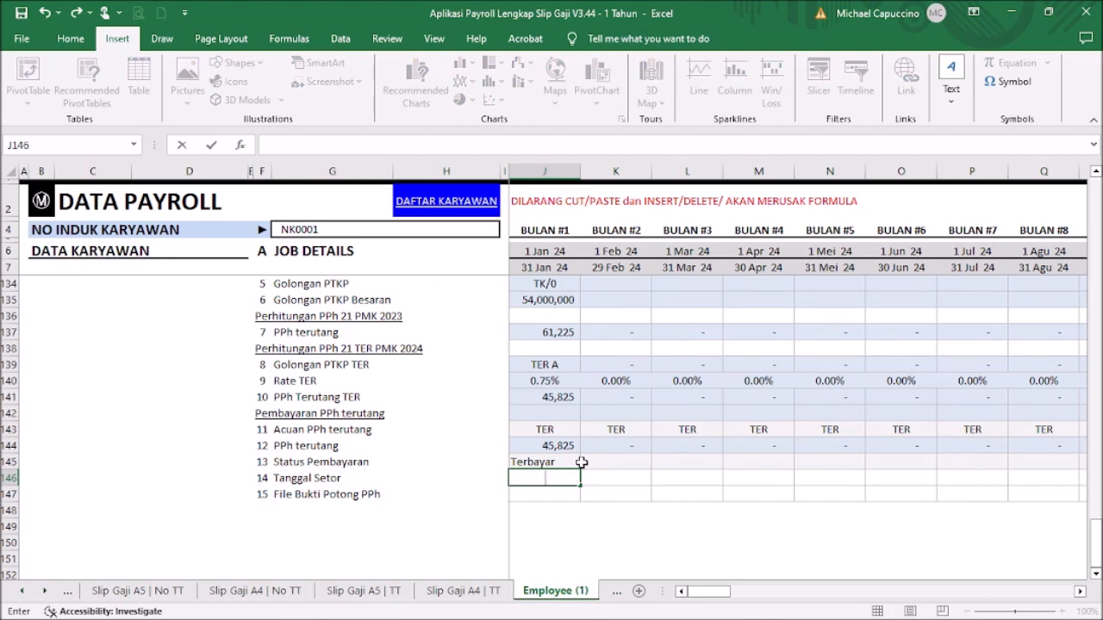
type("0 feb 24")
key("Return")
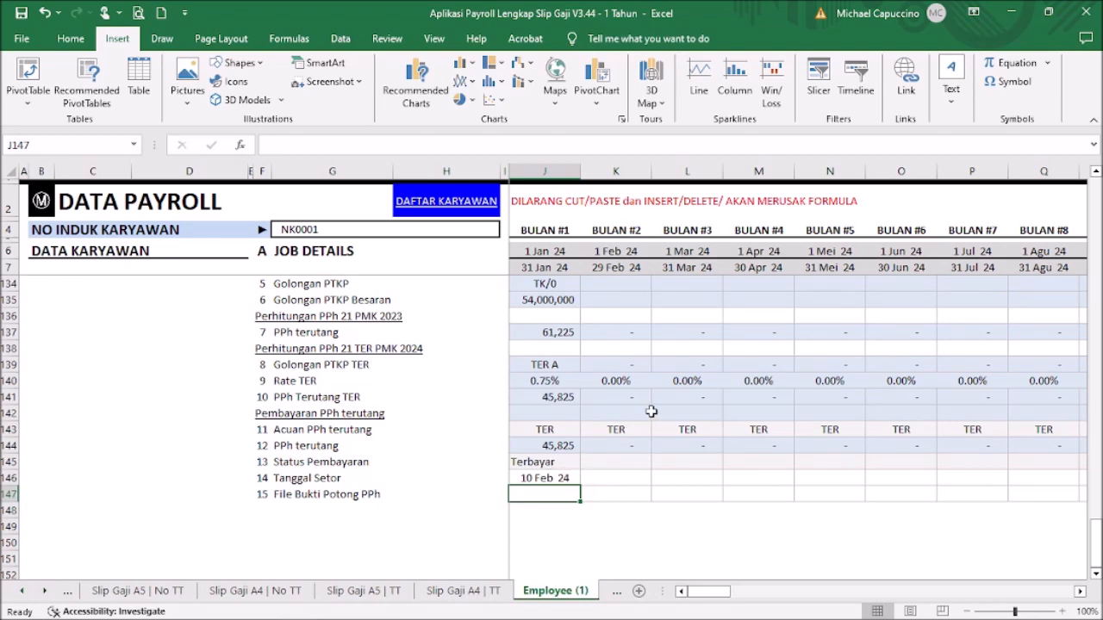
Step: Scroll through the THP section, then scroll right to the yearly PPh 21 panel beside November–December
scroll(652, 412, "up", 2)
scroll(643, 426, "up", 3)
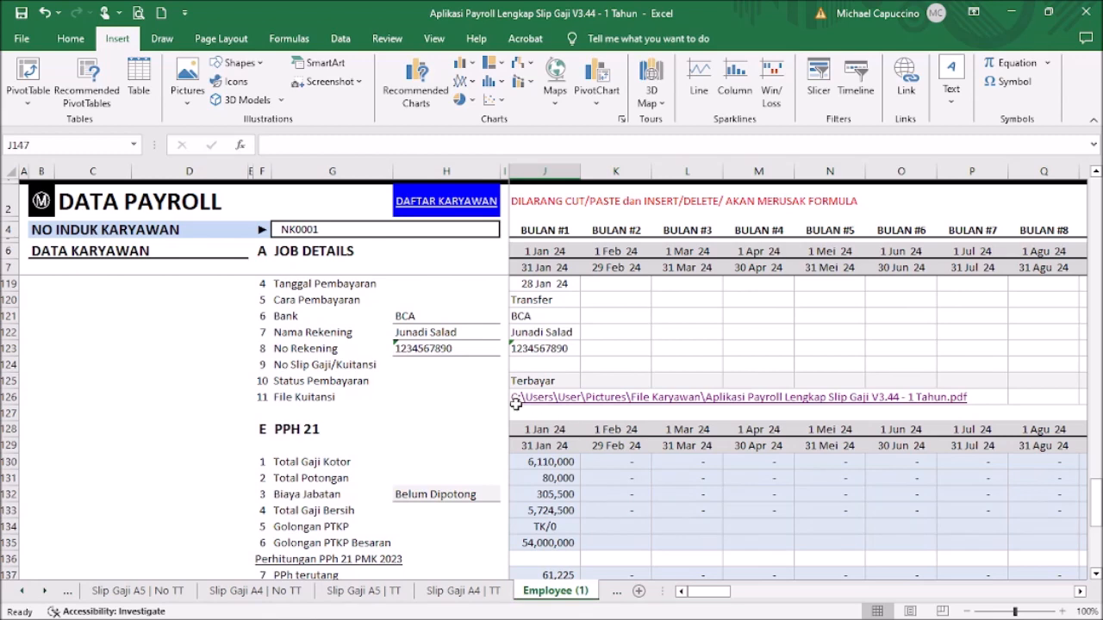
scroll(475, 410, "down", 4)
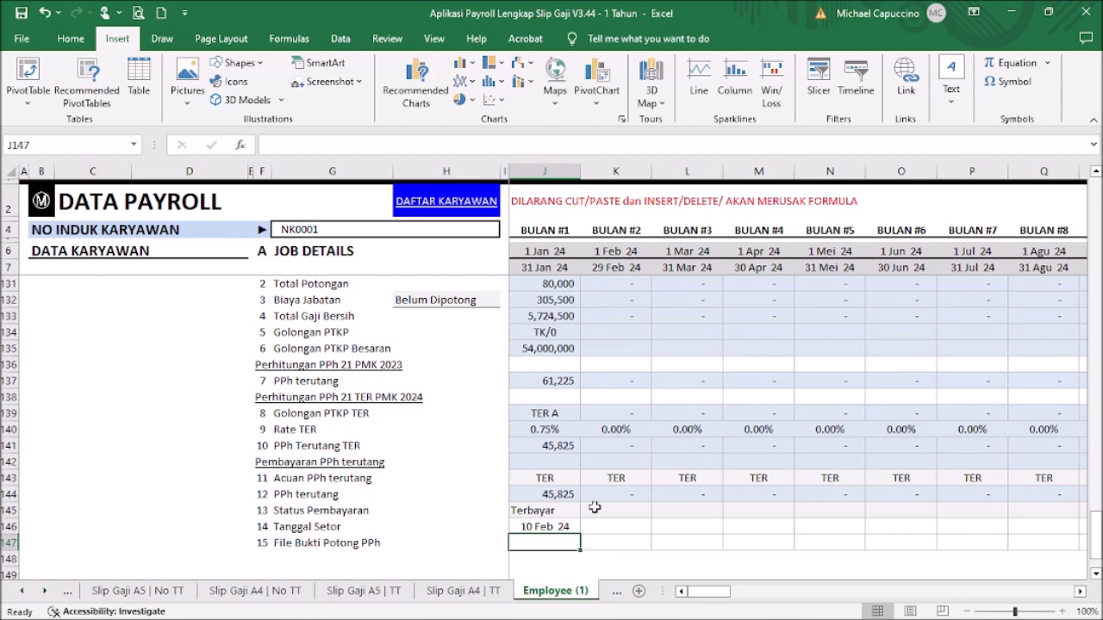
scroll(689, 460, "up", 4)
scroll(689, 460, "up", 20)
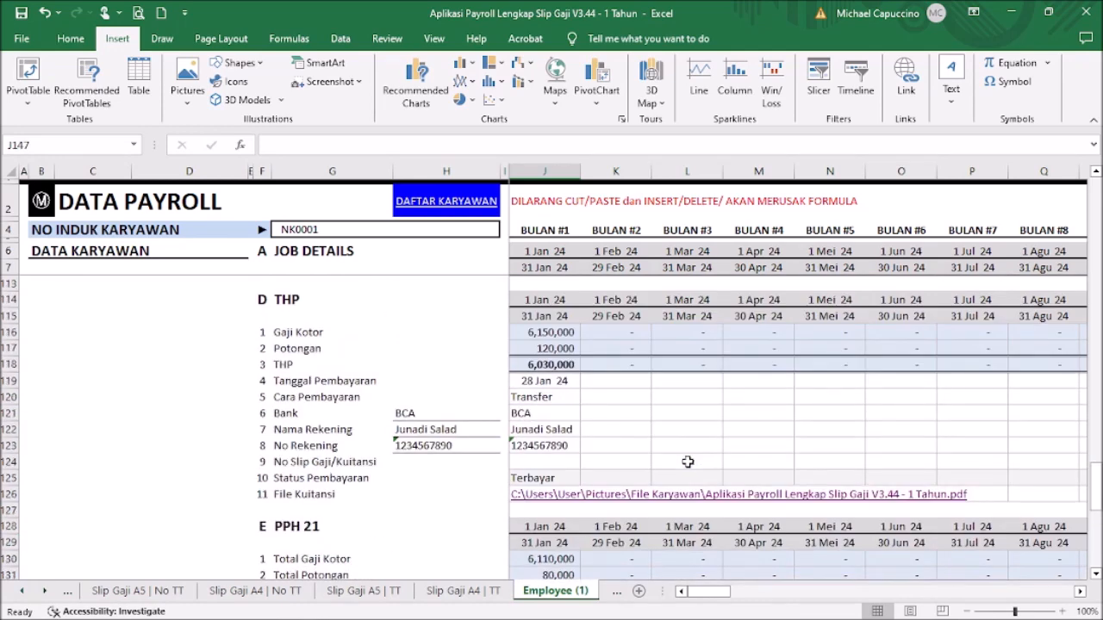
scroll(689, 471, "up", 12)
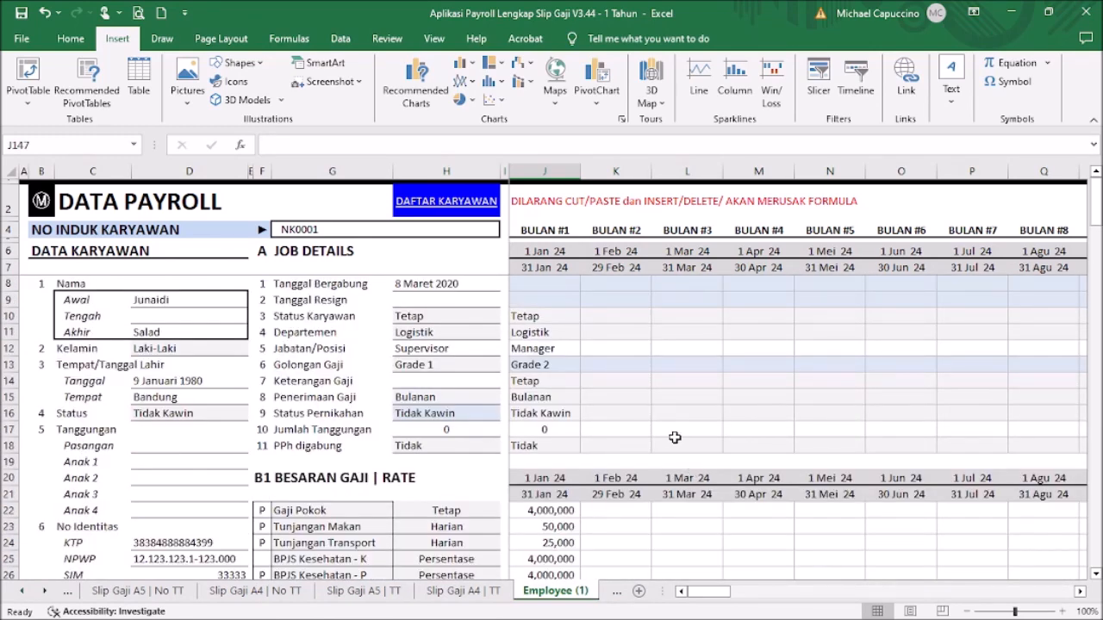
left_click_drag(714, 598, 755, 600)
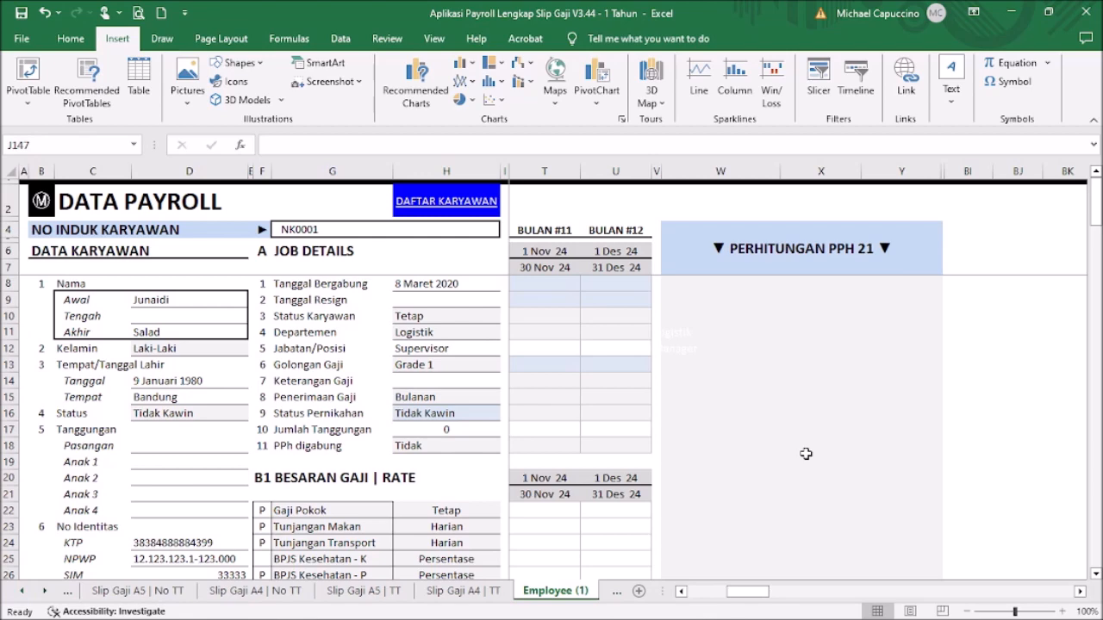
Step: Review the yearly calculation's Awal and Akhir columns, THR/Bonus cell and yearly Potongan formula
scroll(805, 454, "down", 3)
scroll(807, 450, "down", 17)
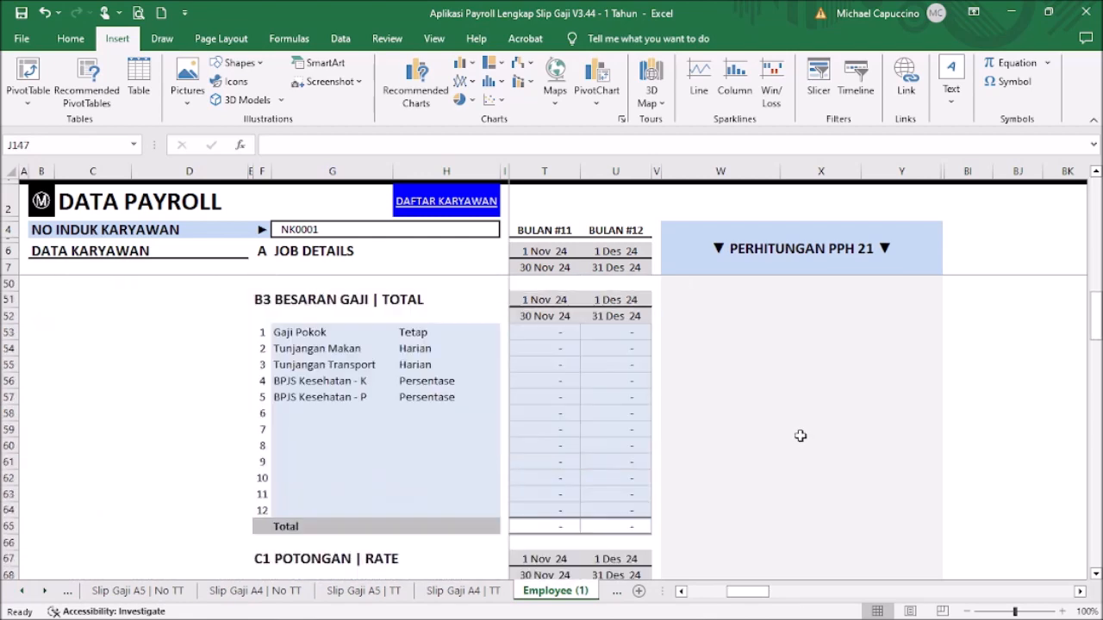
scroll(780, 331, "down", 15)
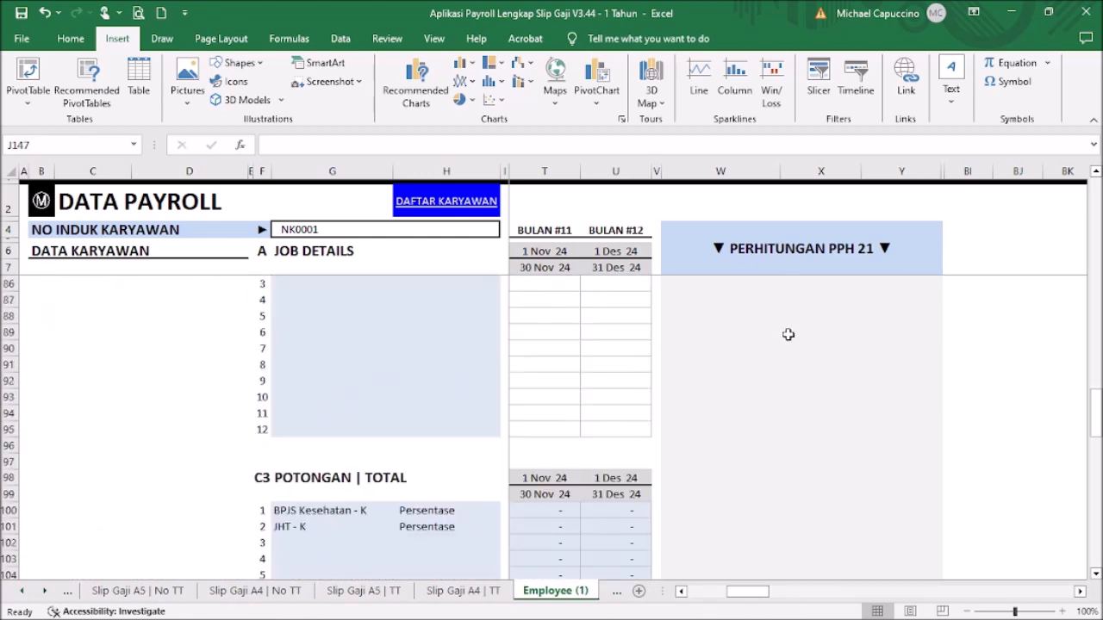
scroll(781, 337, "down", 5)
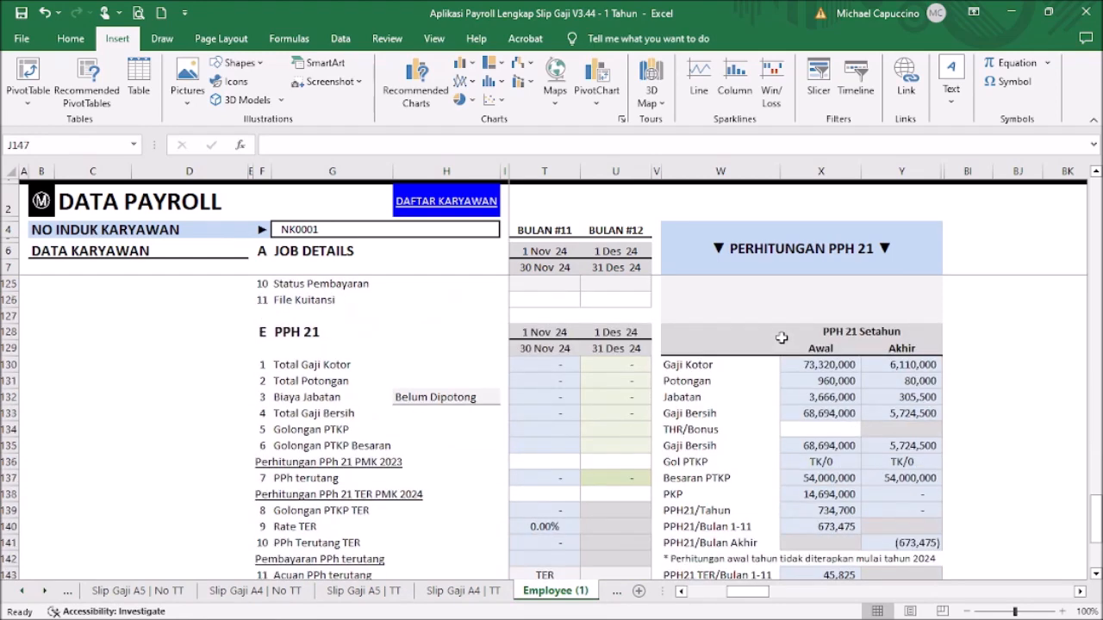
scroll(781, 338, "down", 1)
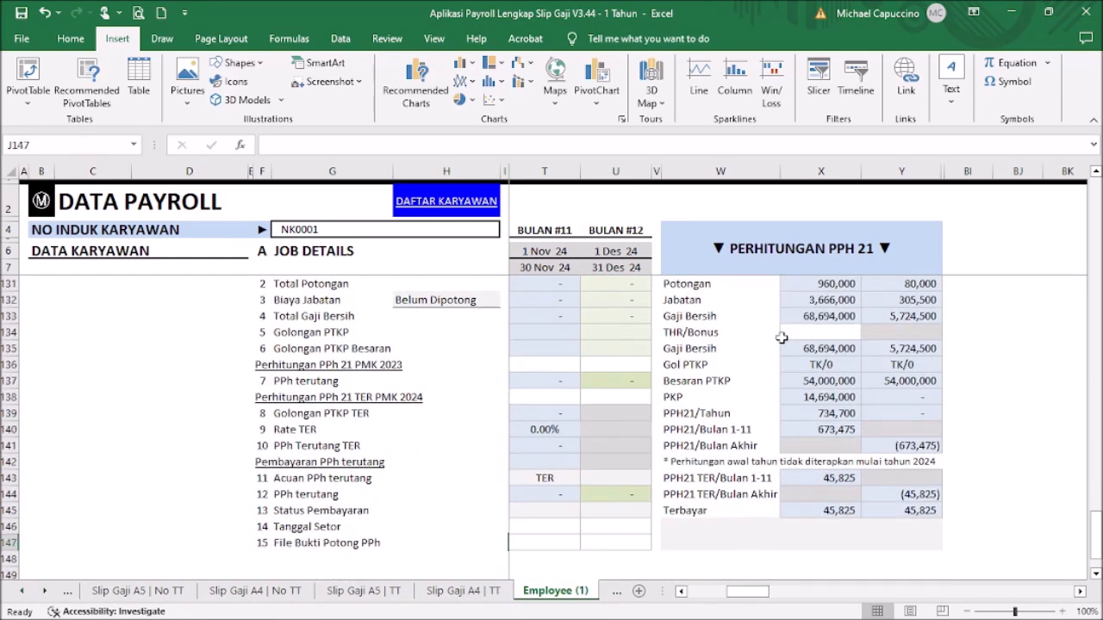
scroll(781, 338, "up", 1)
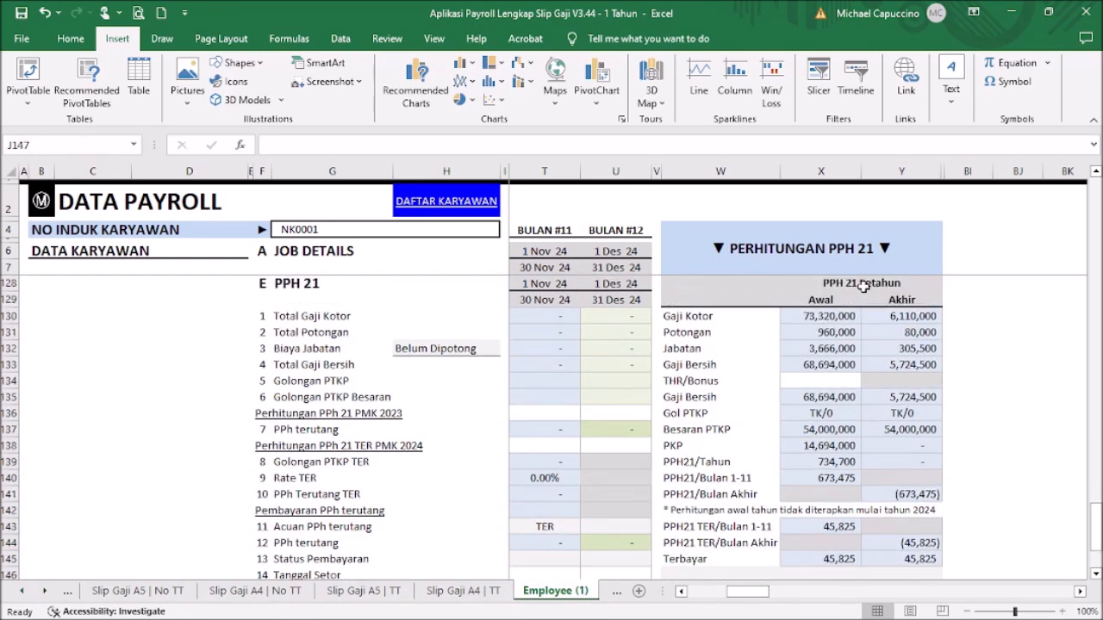
left_click(821, 168)
left_click(903, 171)
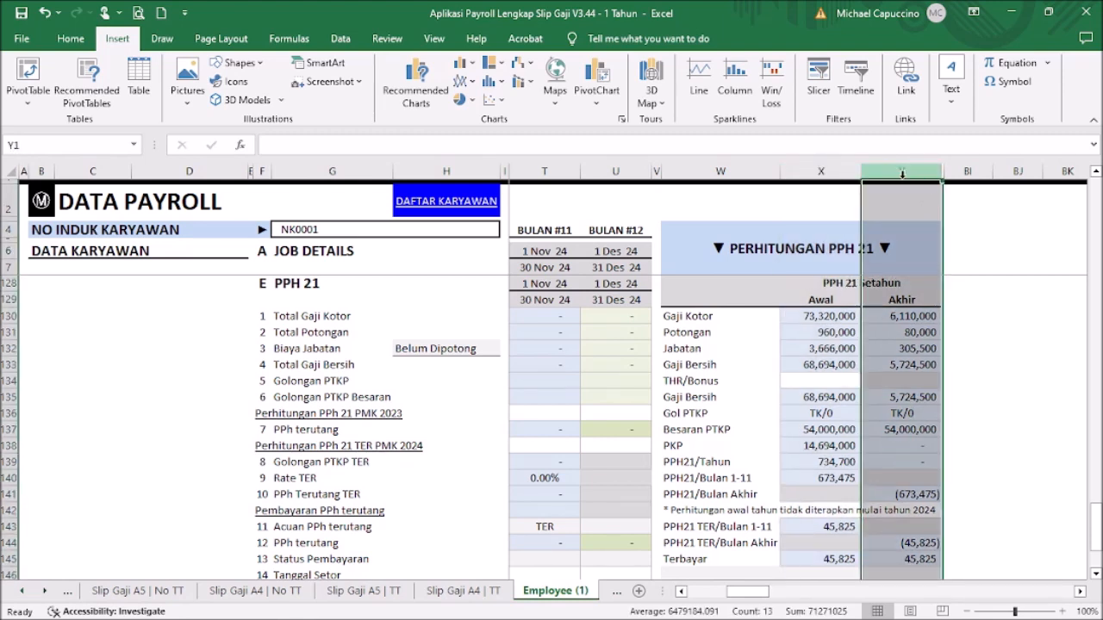
left_click(851, 380)
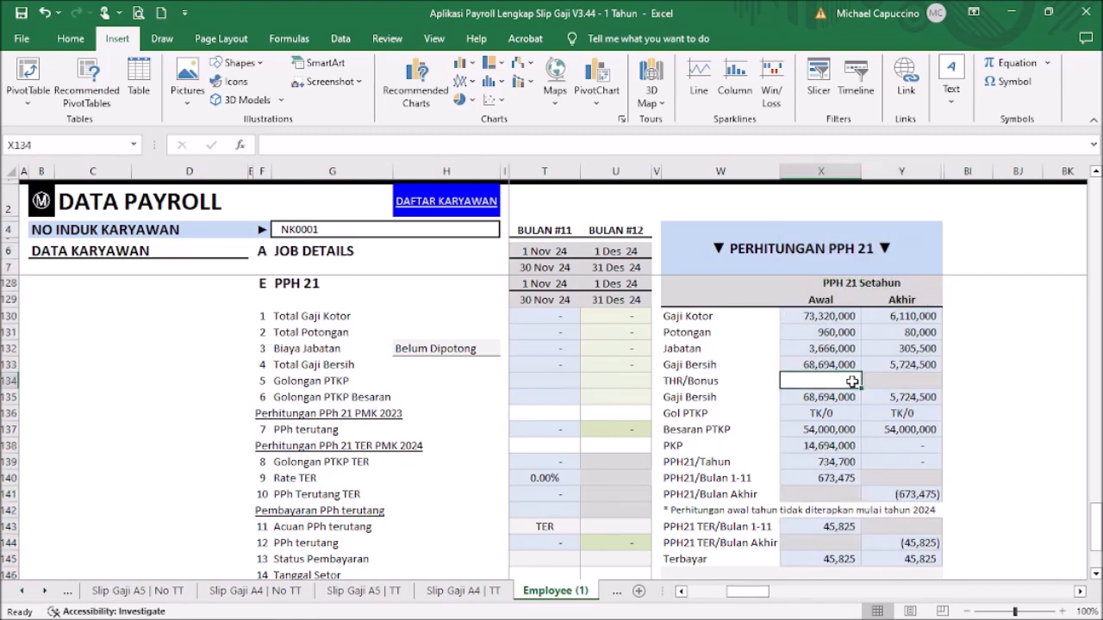
left_click(827, 333)
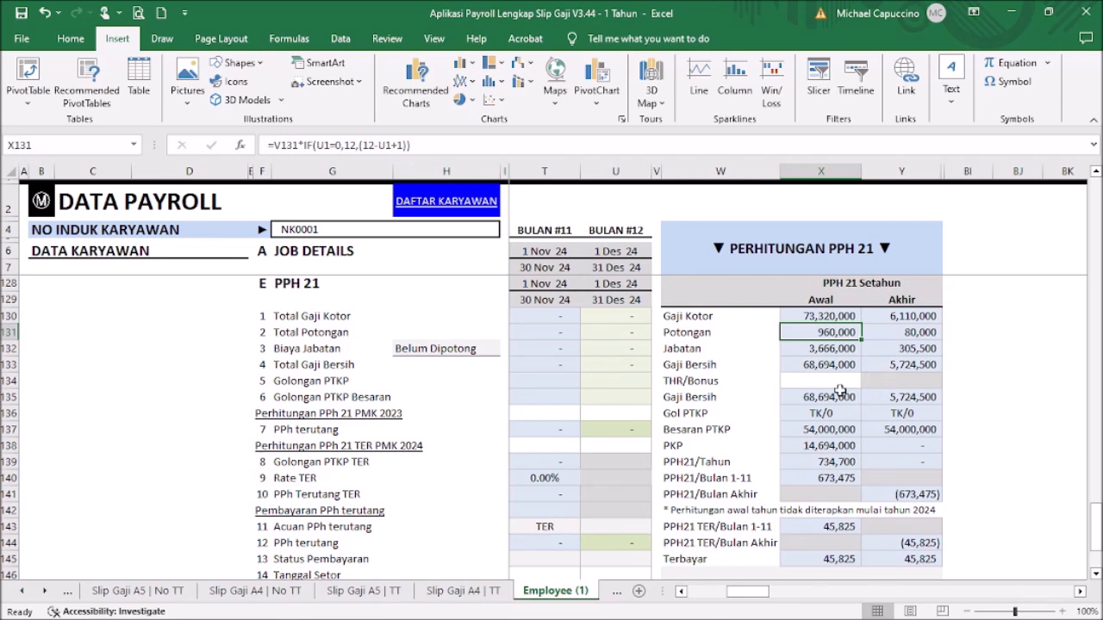
Step: Inspect the PPH21/Bulan 1-11, Bulan Akhir and TER sum formulas, then return to column J, row 8
scroll(840, 393, "down", 1)
left_click(830, 433)
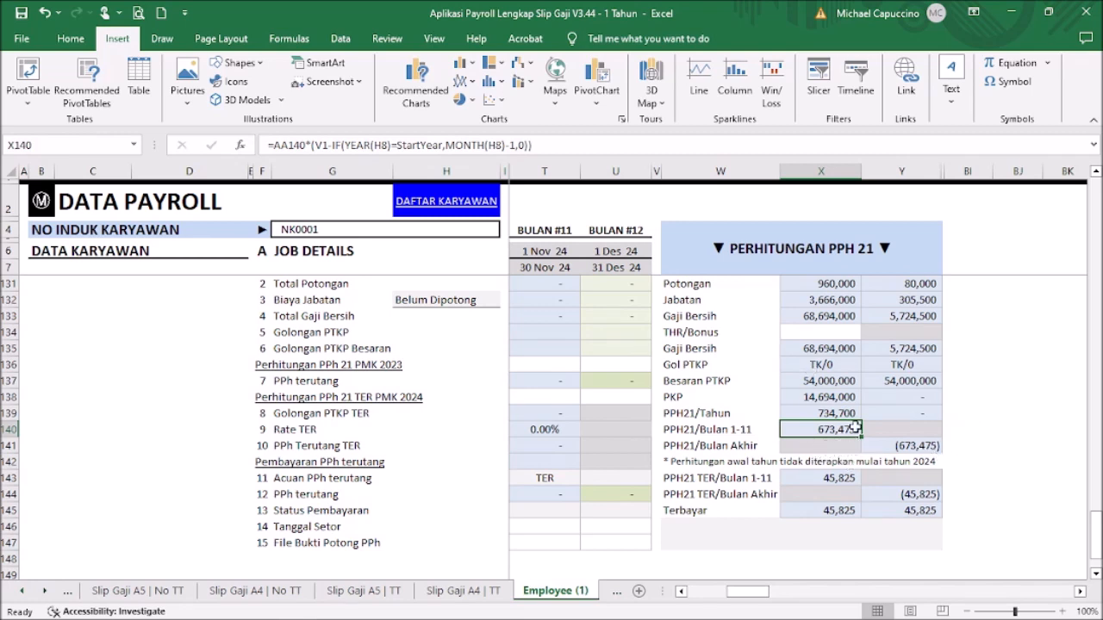
left_click(926, 445)
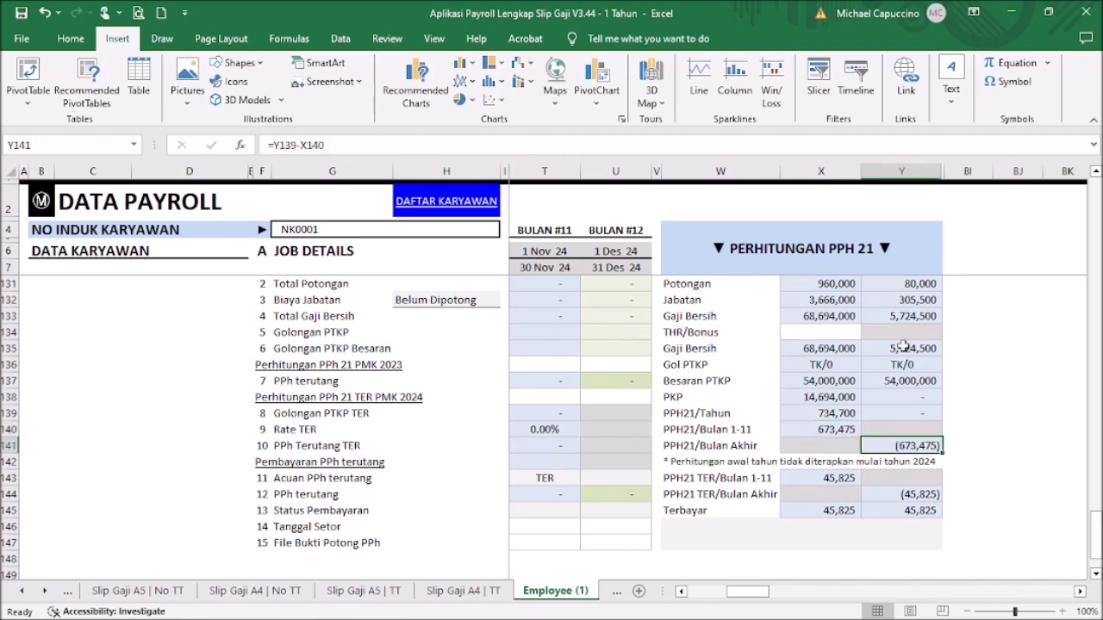
scroll(916, 333, "up", 1)
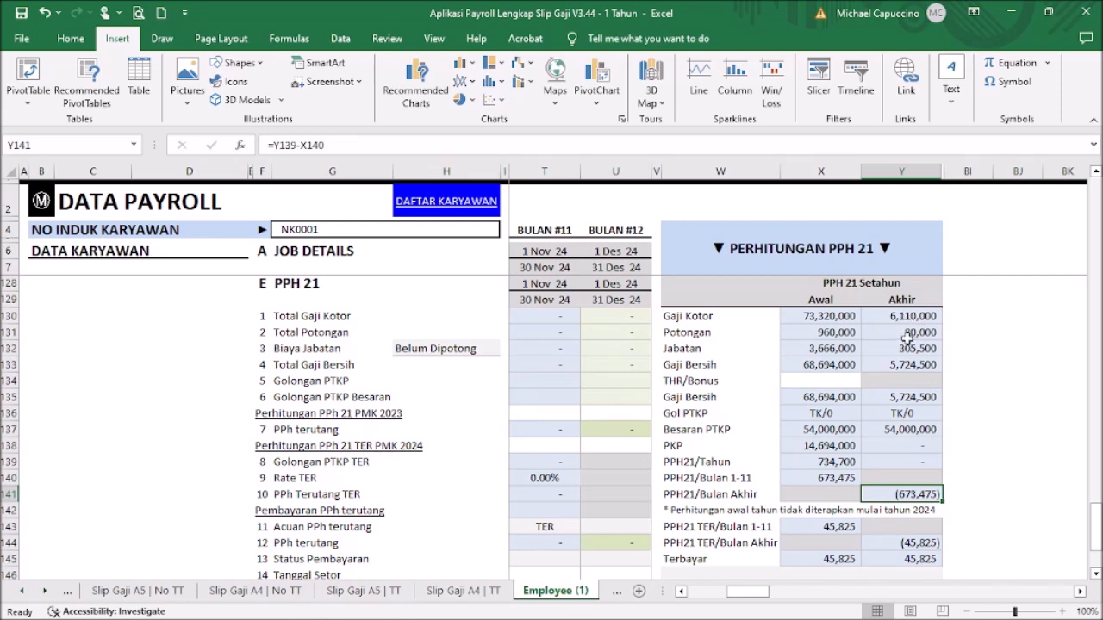
scroll(907, 336, "down", 1)
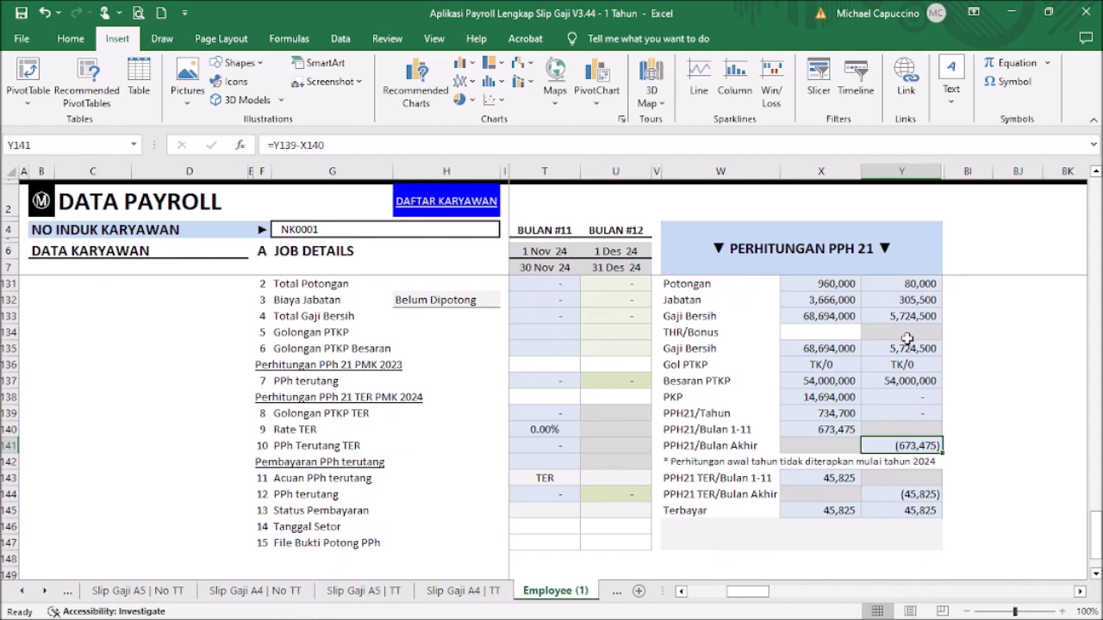
left_click(838, 480)
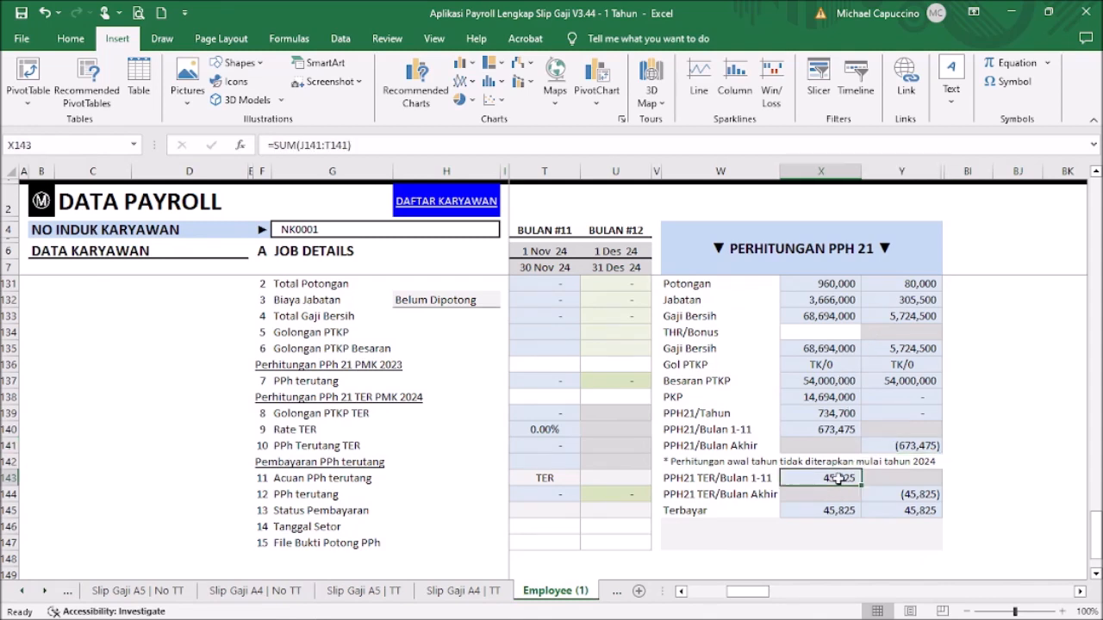
left_click_drag(747, 591, 708, 591)
left_click_drag(1097, 536, 1097, 163)
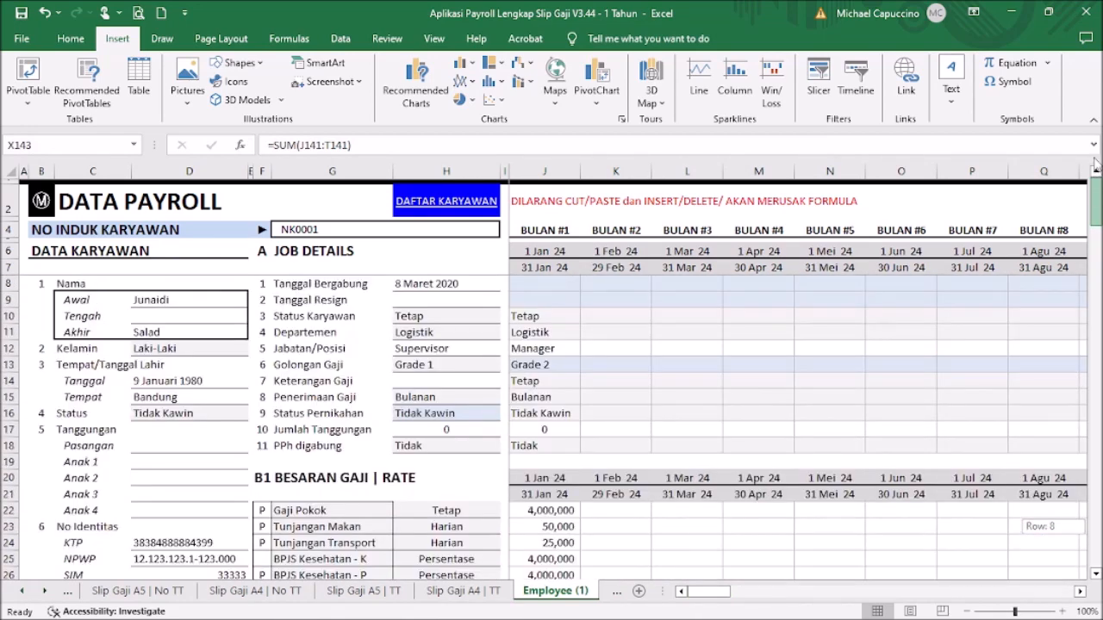
Step: Copy January's job details J10:J18 into the November and December columns T10:U10
left_click_drag(541, 316, 528, 446)
key("ctrl+c")
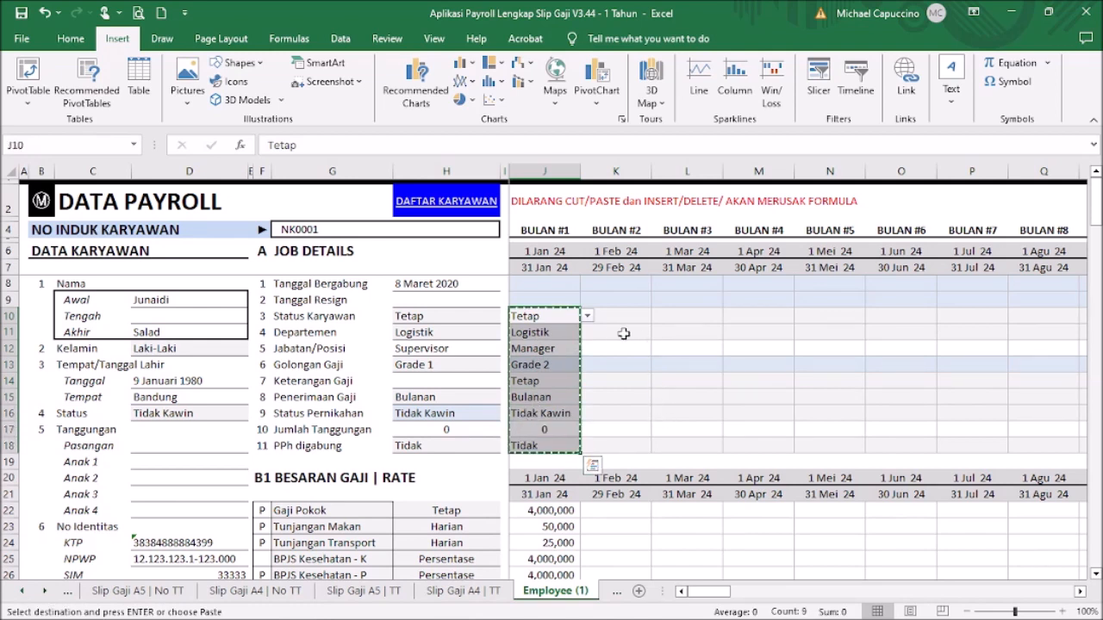
key("Right")
left_click_drag(731, 593, 765, 595)
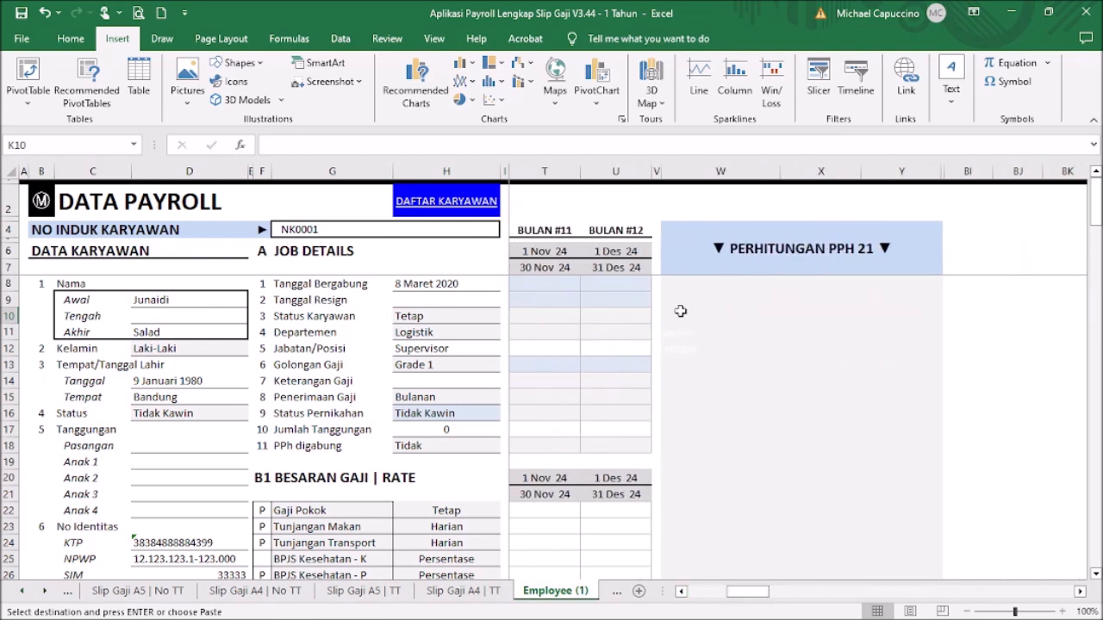
left_click(632, 315)
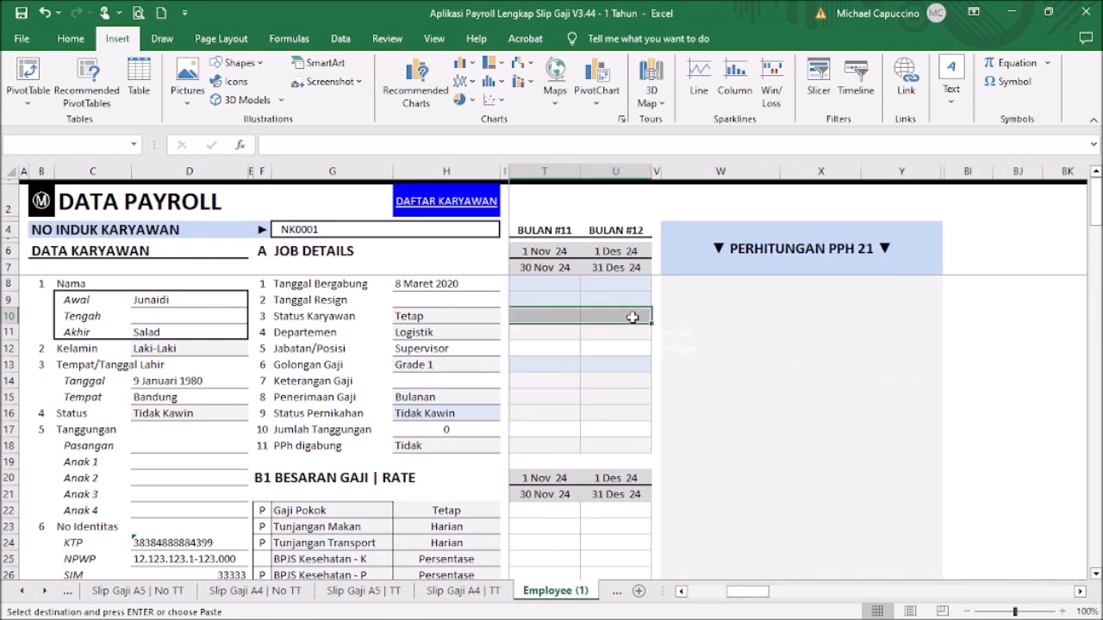
key("ctrl+v")
left_click_drag(757, 596, 713, 595)
left_click(657, 415)
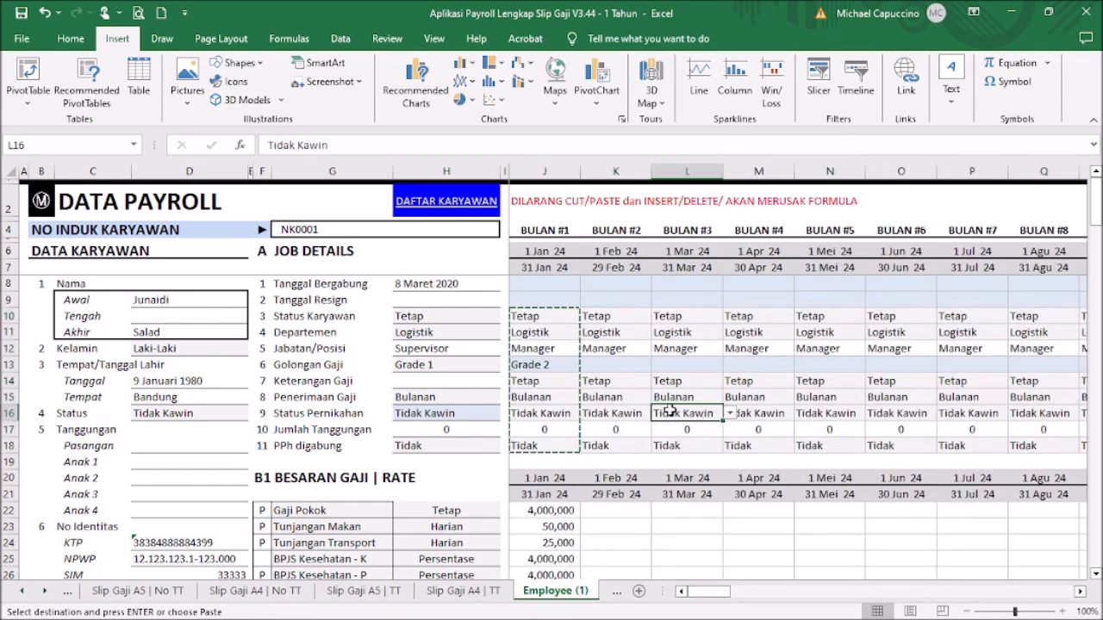
key("Escape")
scroll(671, 413, "down", 3)
left_click(551, 362)
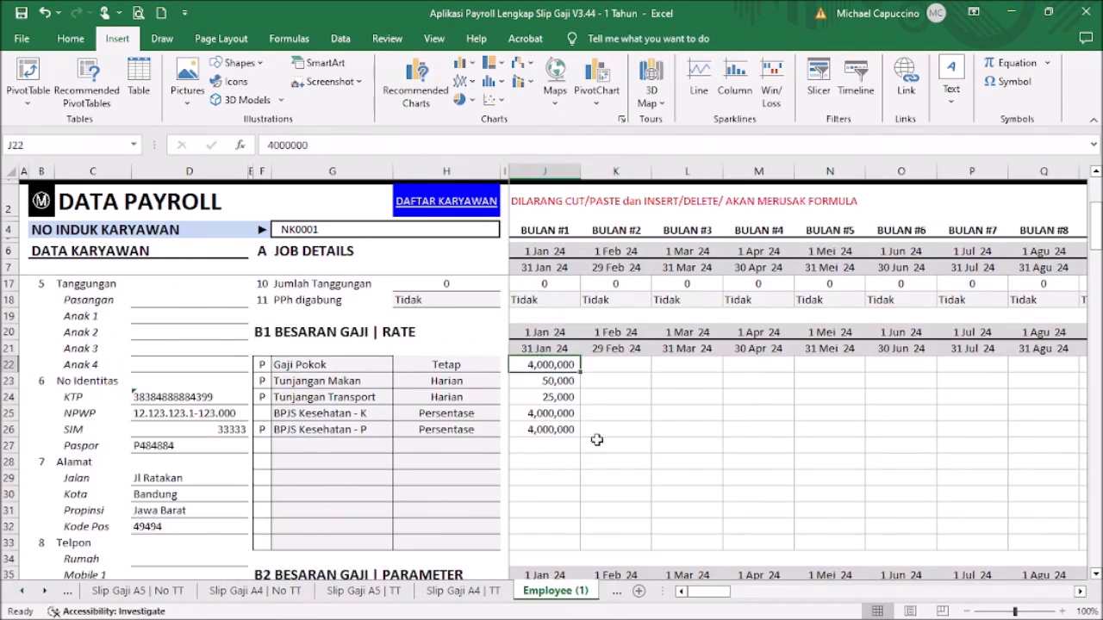
Step: Copy January's salary rates J22:J33 into February through December starting at K22
left_click(534, 536, "shift")
key("ctrl+c")
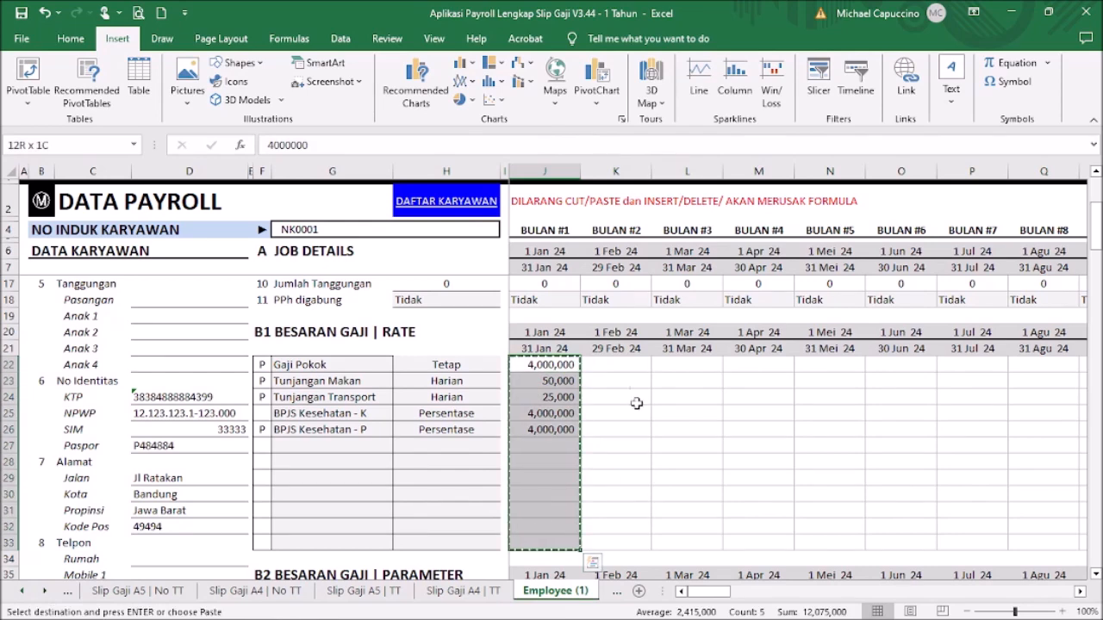
left_click(629, 366)
left_click_drag(722, 599, 761, 608)
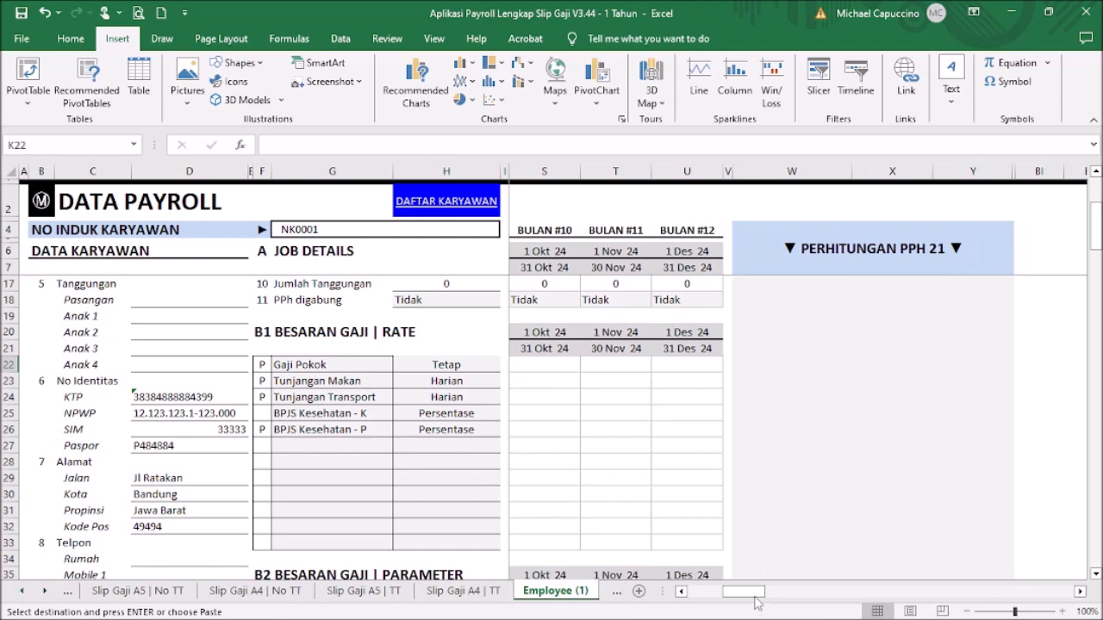
left_click(698, 366, "shift")
key("ctrl+v")
left_click(665, 448)
left_click_drag(746, 594, 711, 595)
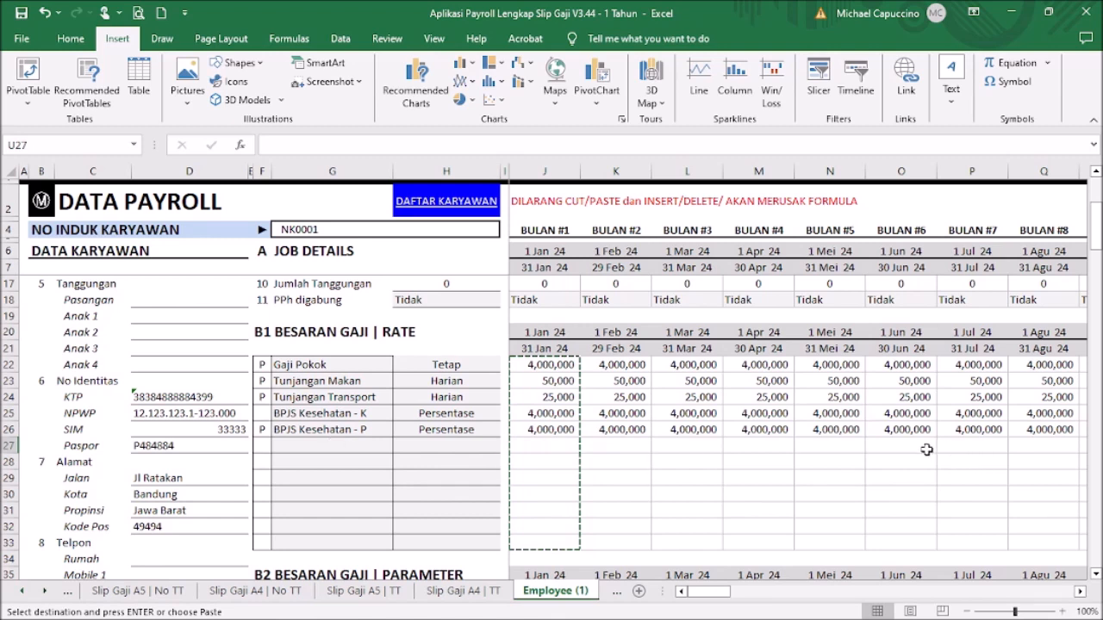
Step: Add Tunjangan THR as a new salary component row flagged P
left_click(328, 444)
left_click(400, 445)
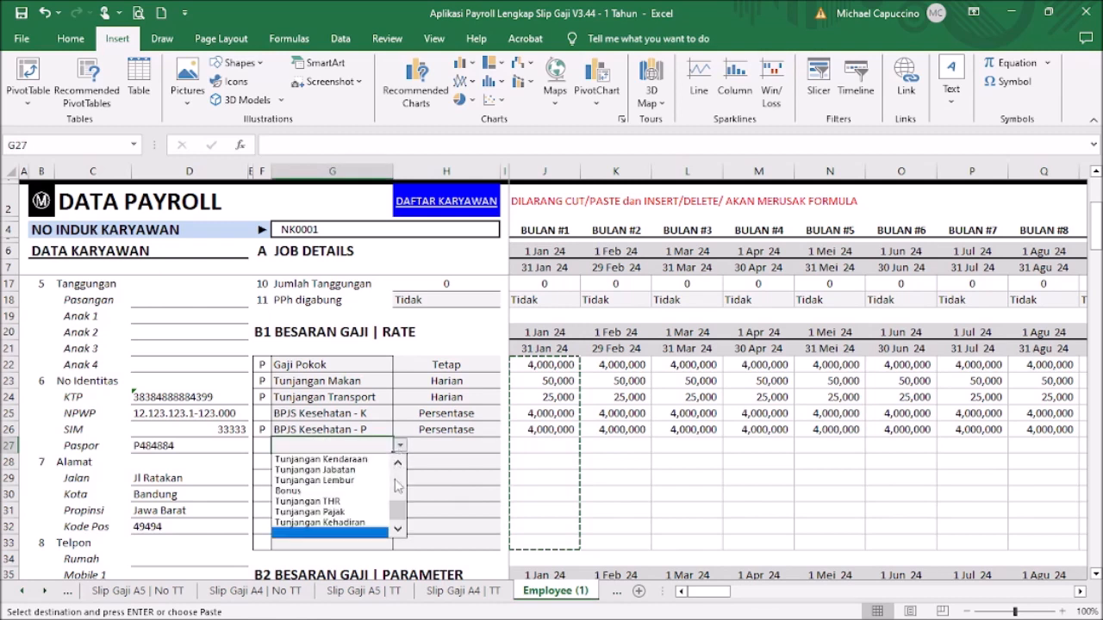
left_click(315, 500)
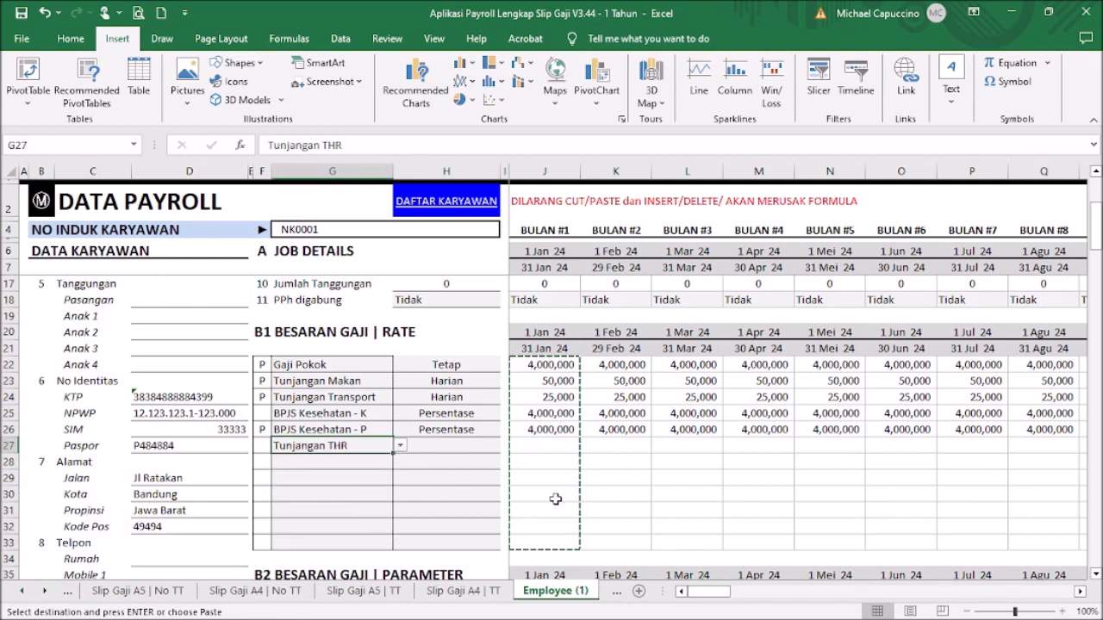
left_click(693, 496)
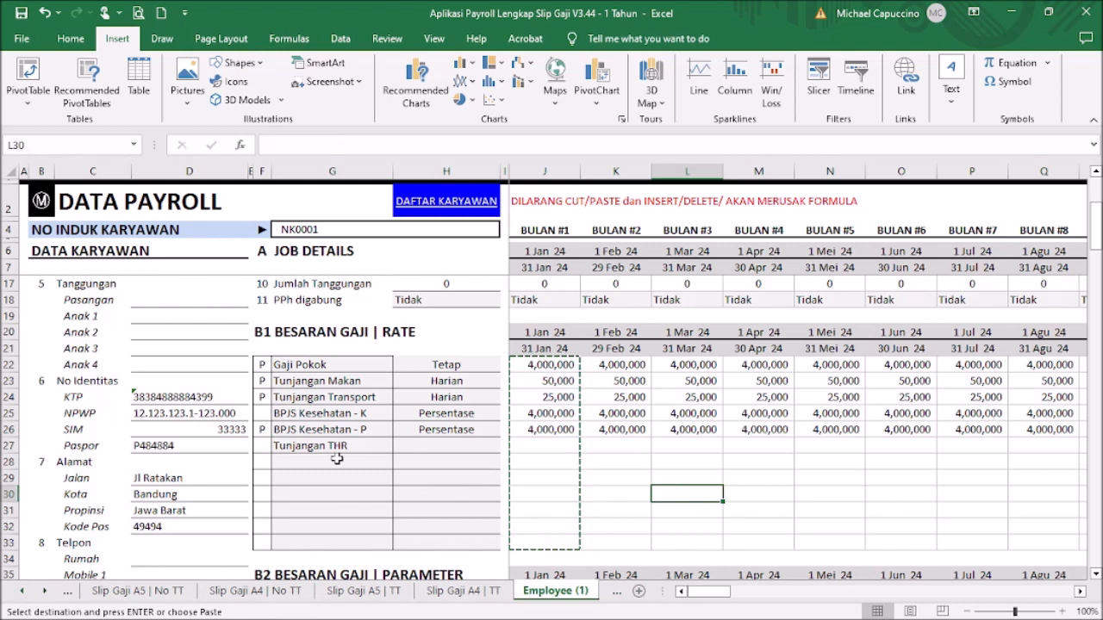
left_click(262, 446)
type("P")
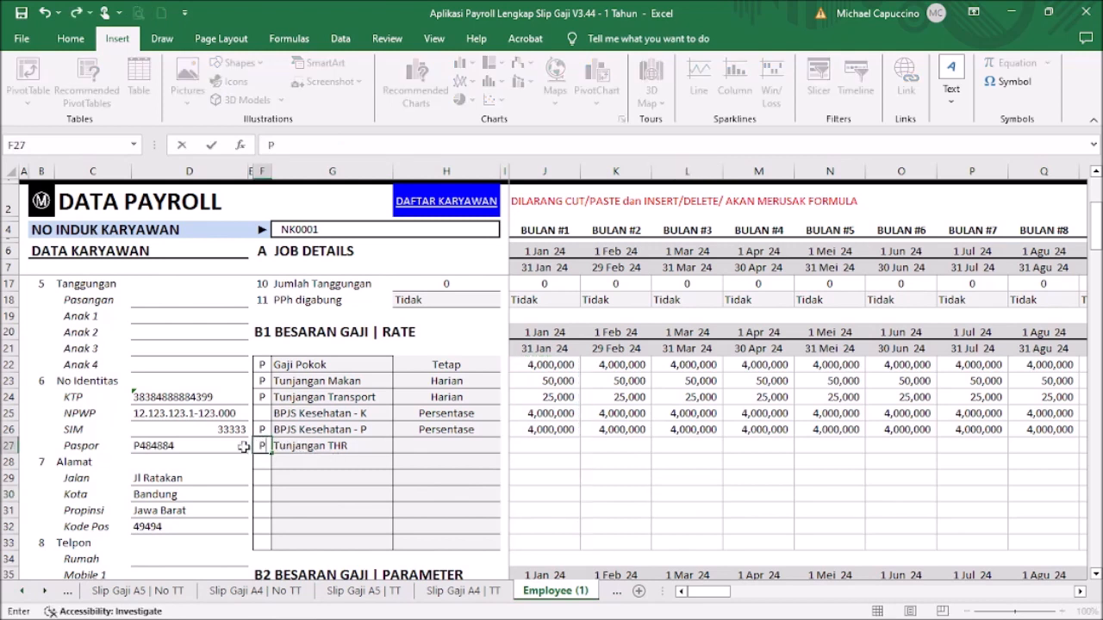
Step: Enter a 4,000,000 Tunjangan THR amount in March, correcting the mistyped value
left_click(706, 444)
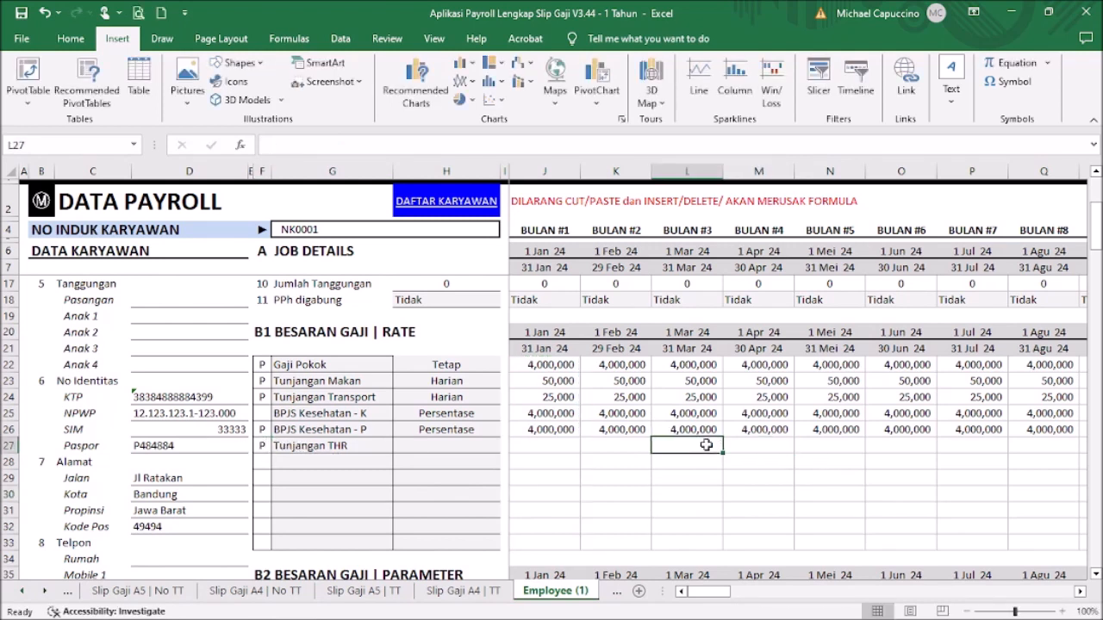
type("4")
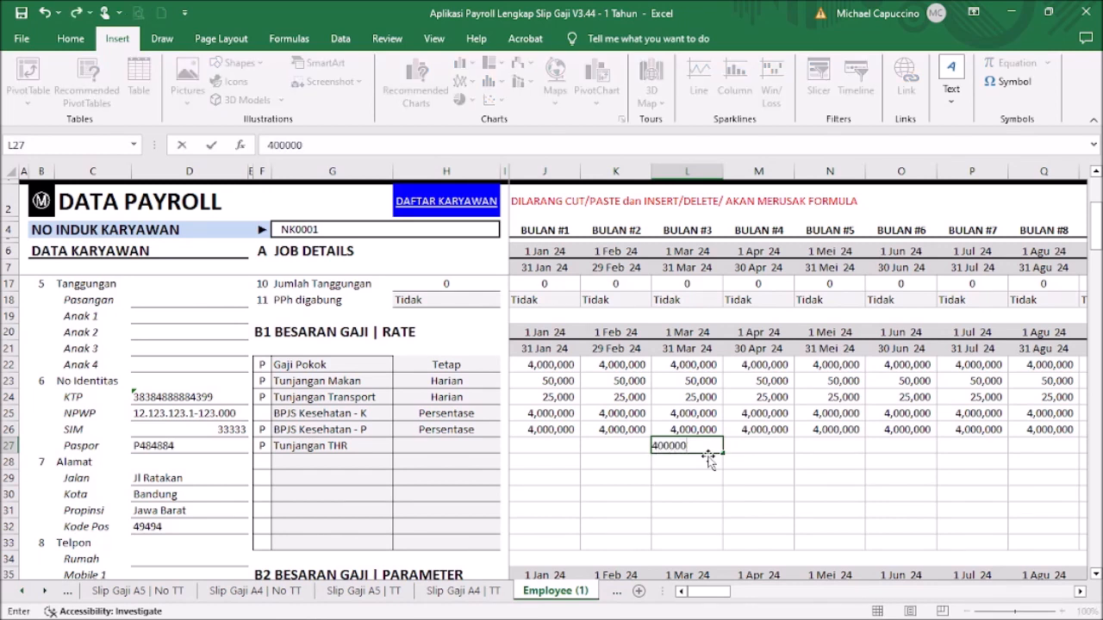
type("00,000")
key("Return")
key("Up")
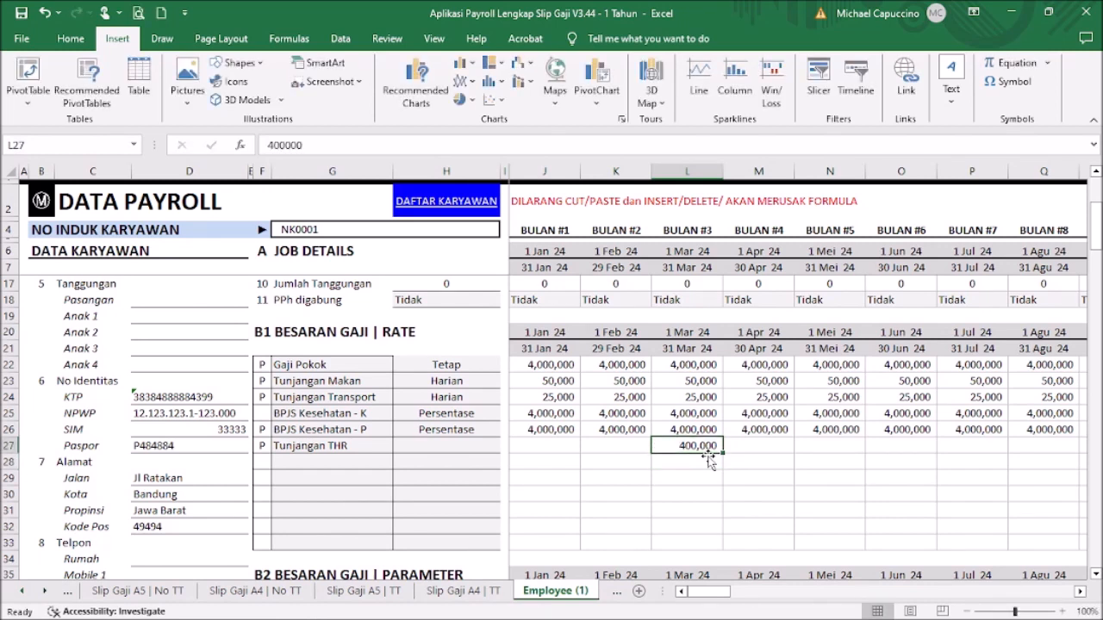
type("4")
key("Return")
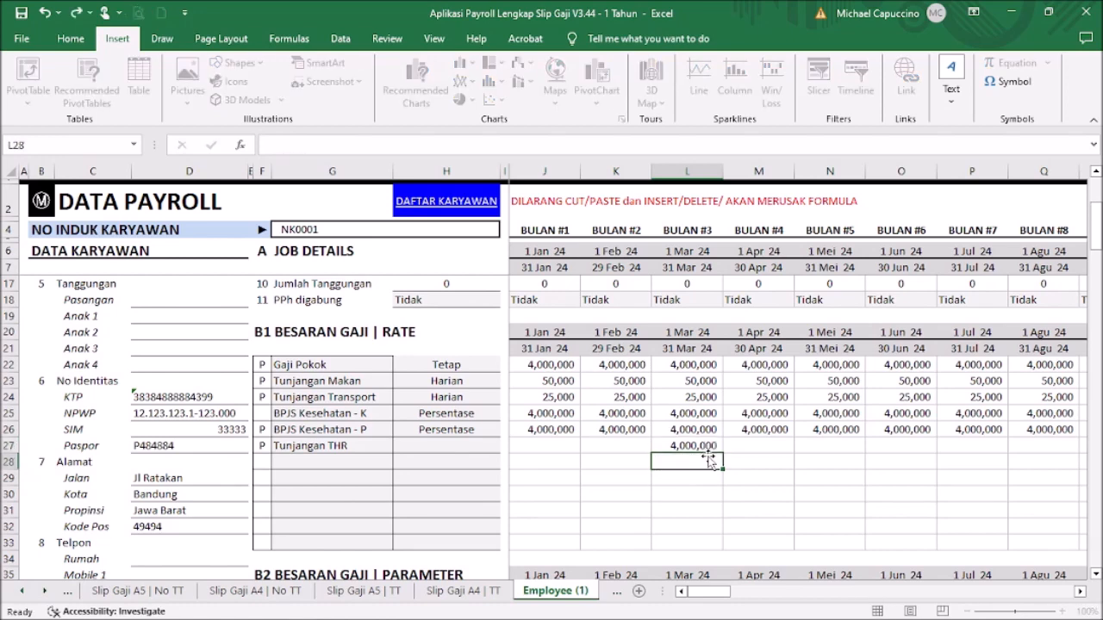
scroll(750, 404, "down", 2)
scroll(746, 403, "down", 2)
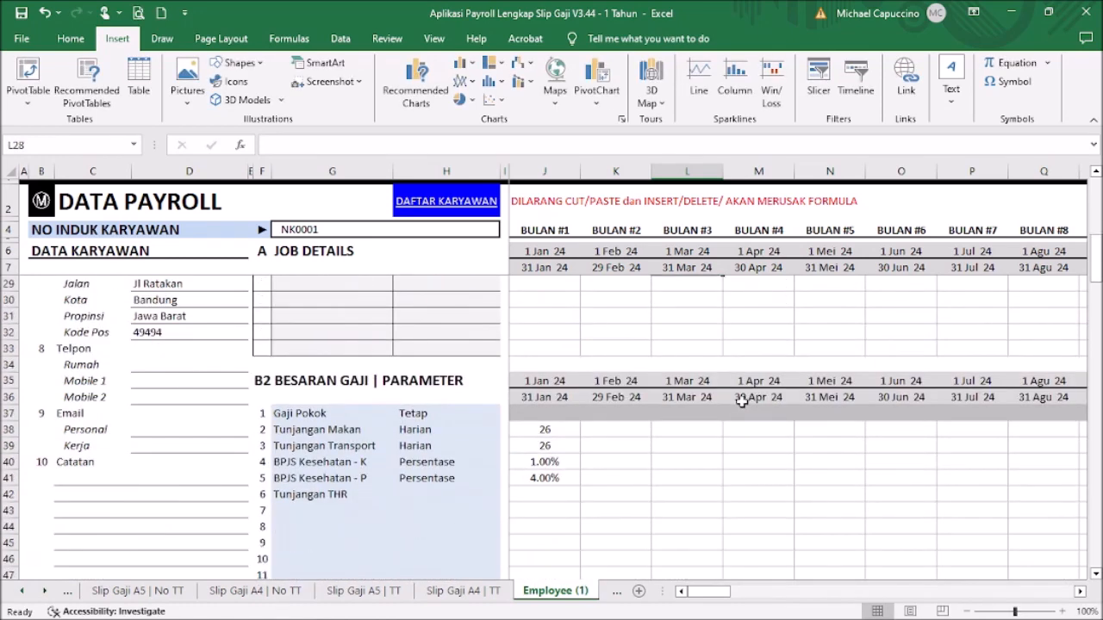
left_click(564, 428)
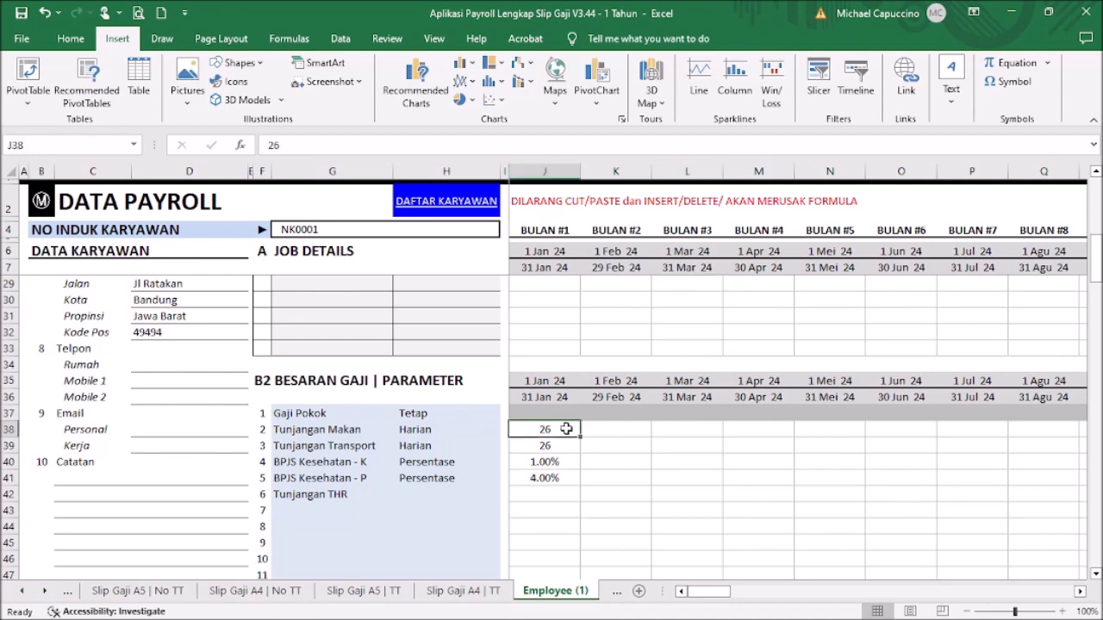
scroll(568, 401, "up", 4)
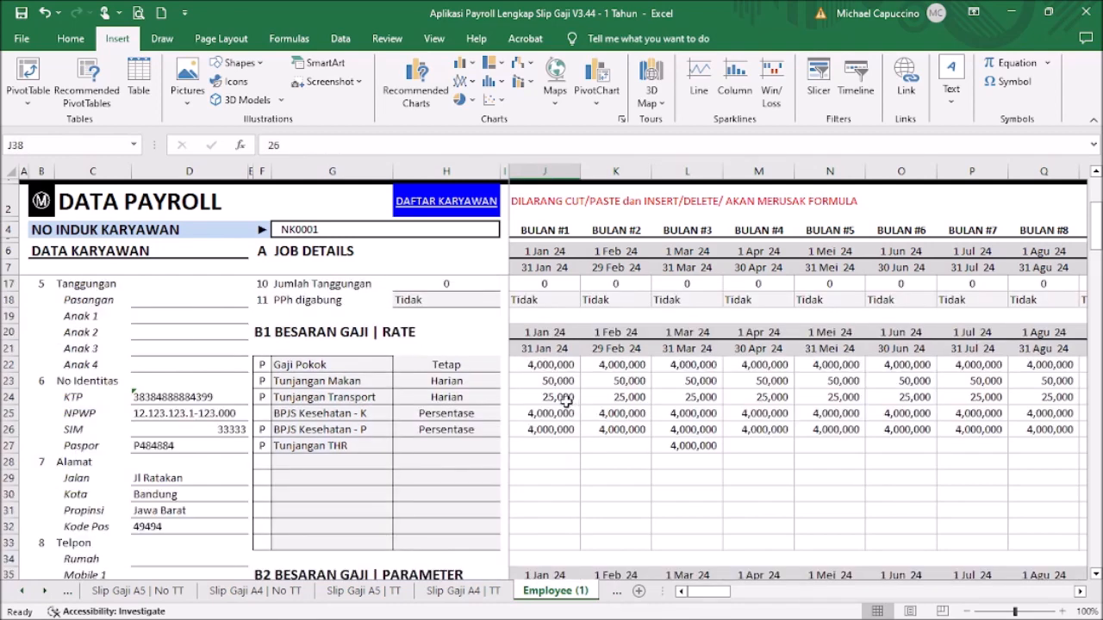
Step: Set the Tunjangan THR rate type to Tetap
left_click(479, 442)
left_click(507, 446)
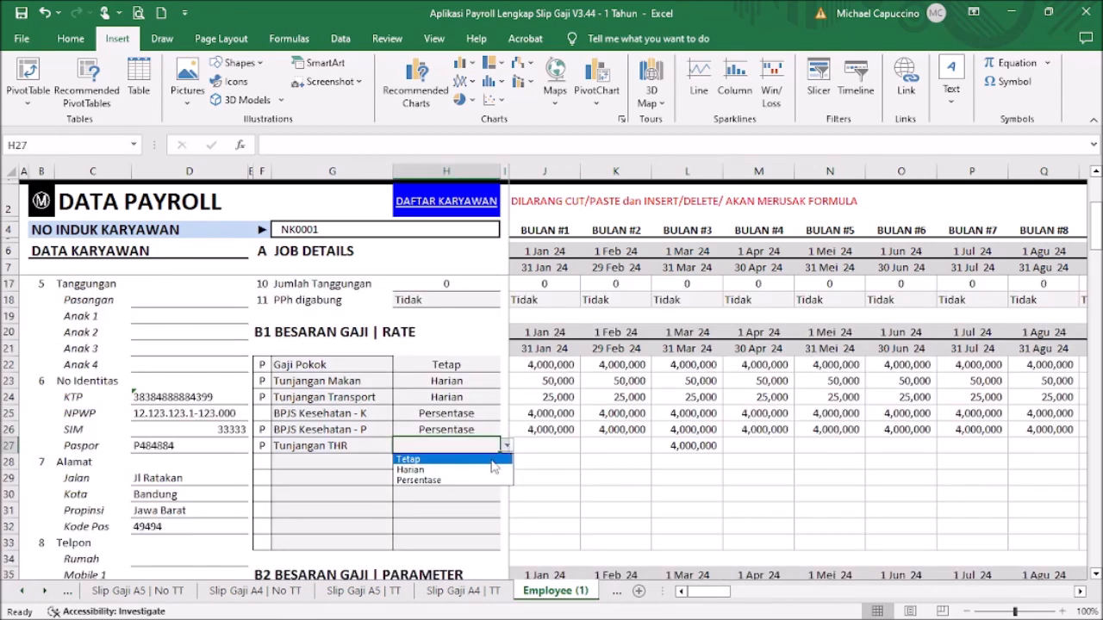
left_click(493, 466)
scroll(636, 465, "down", 4)
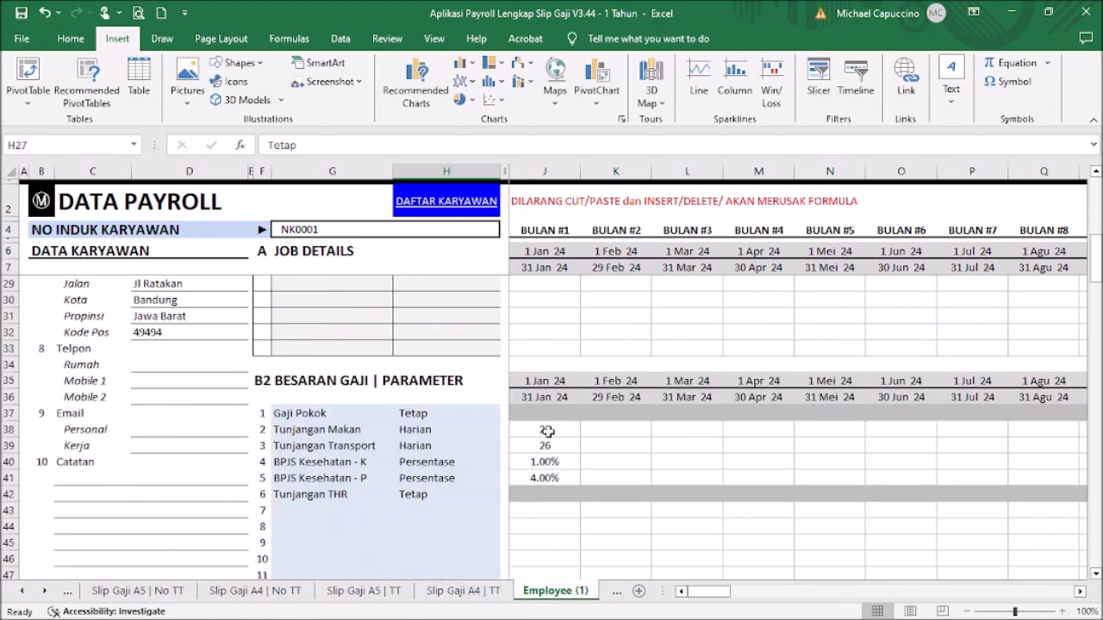
Step: Copy January's salary parameter values into February through December
left_click_drag(546, 427, 541, 479)
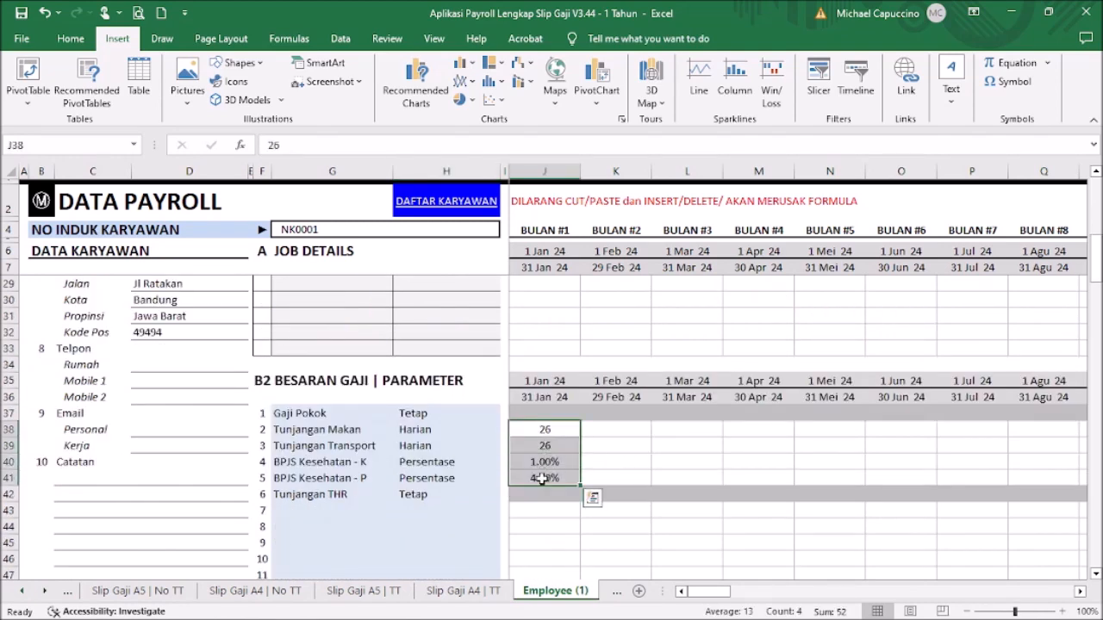
key("ctrl+c")
left_click(615, 429)
left_click_drag(719, 593, 752, 593)
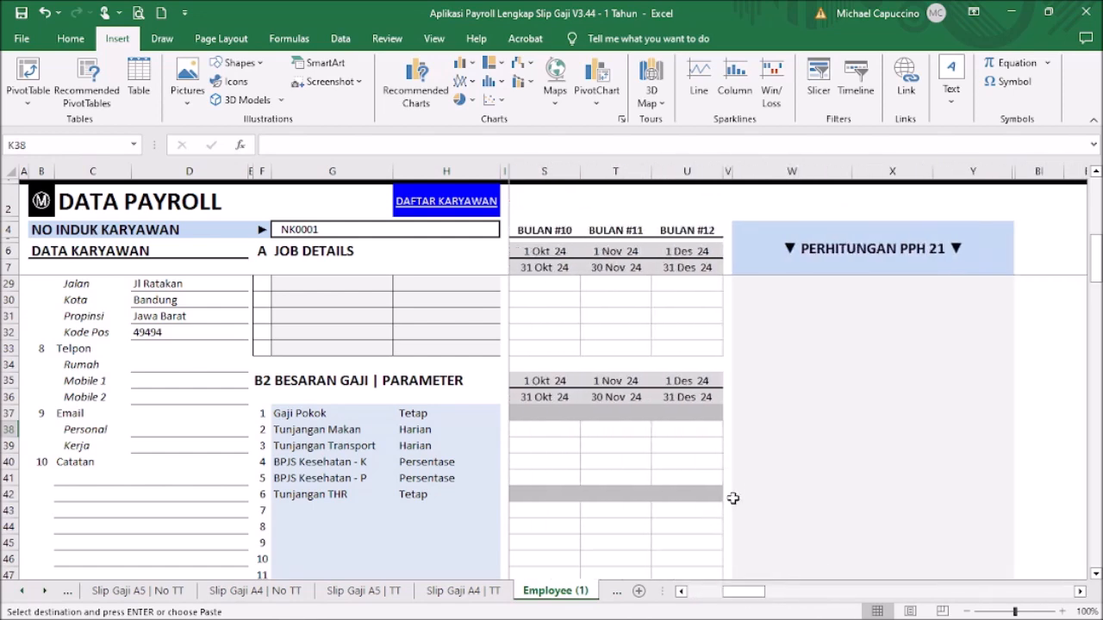
left_click(708, 478, "shift")
key("ctrl+v")
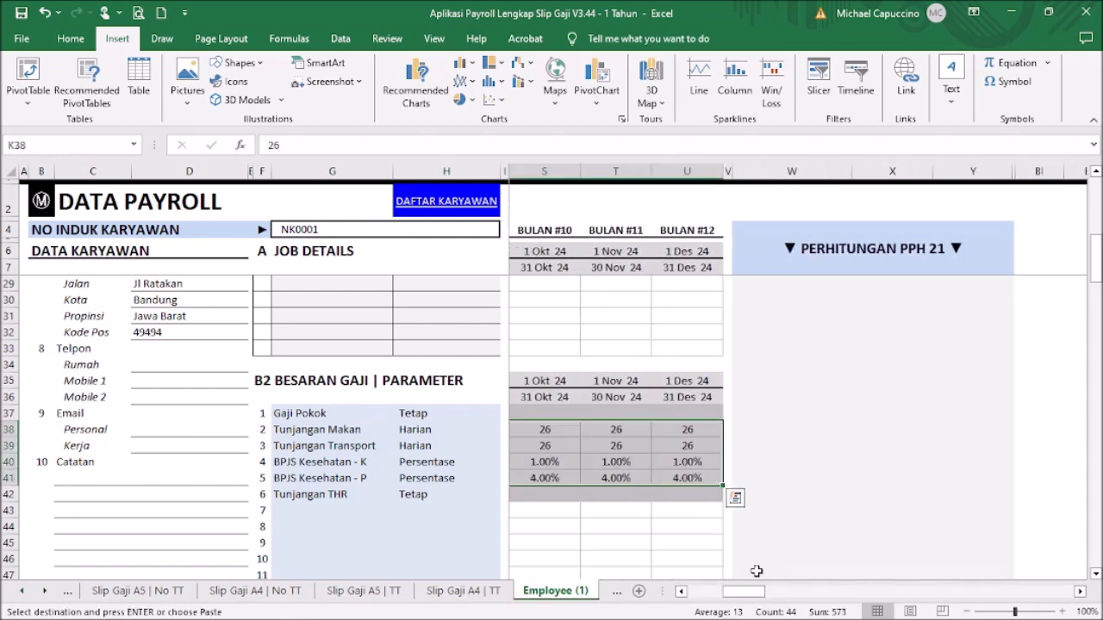
left_click_drag(748, 593, 711, 593)
Step: Fill the 4,000,000 BPJS Kesehatan and JHT deduction bases into February through December
scroll(697, 414, "down", 3)
scroll(696, 414, "down", 5)
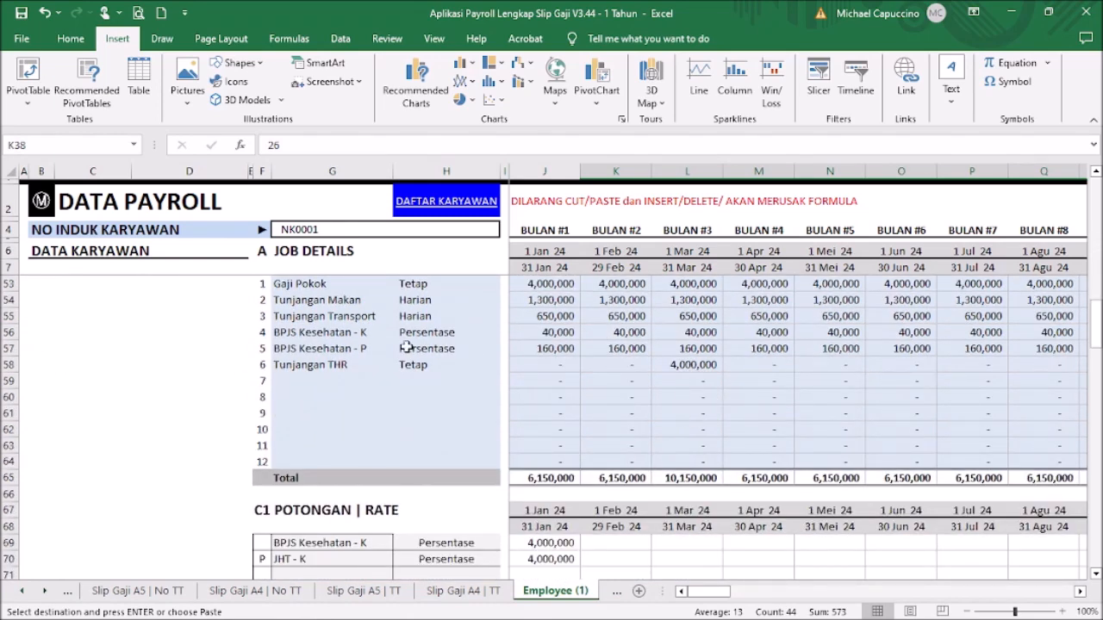
scroll(733, 439, "down", 2)
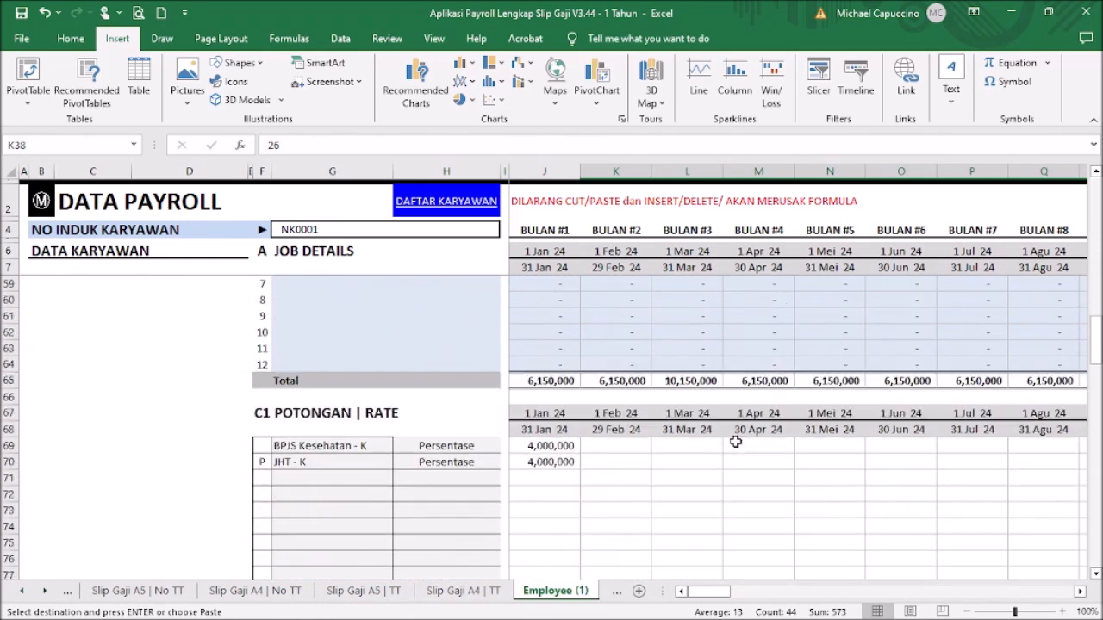
scroll(713, 447, "down", 2)
left_click_drag(559, 351, 555, 365)
key("ctrl+c")
left_click(605, 353)
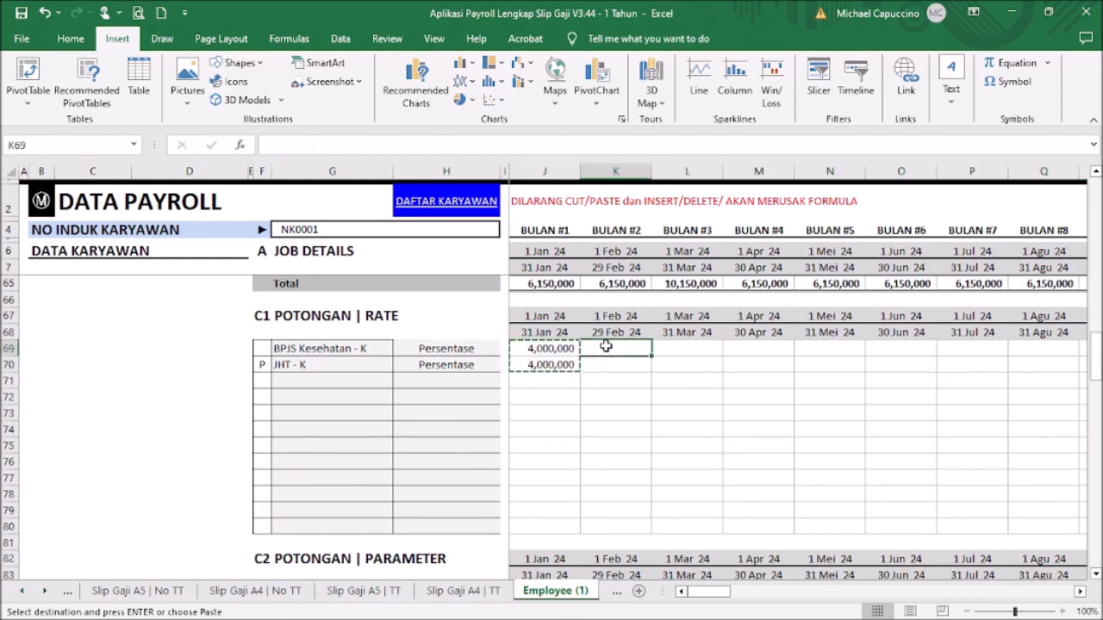
left_click_drag(714, 593, 742, 601)
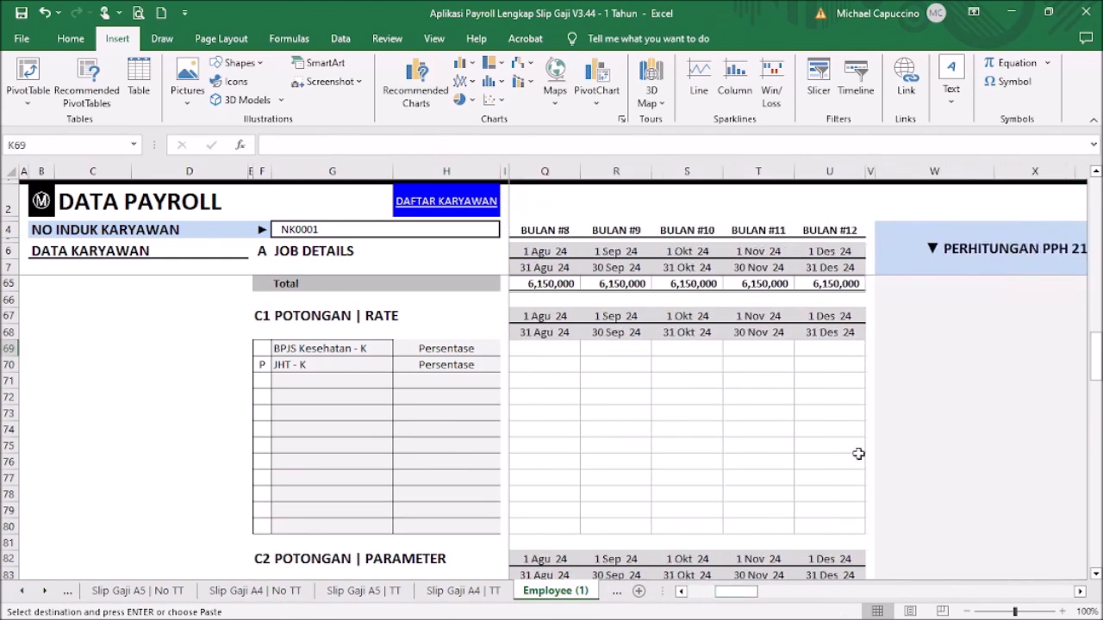
left_click(820, 366, "shift")
key("ctrl+v")
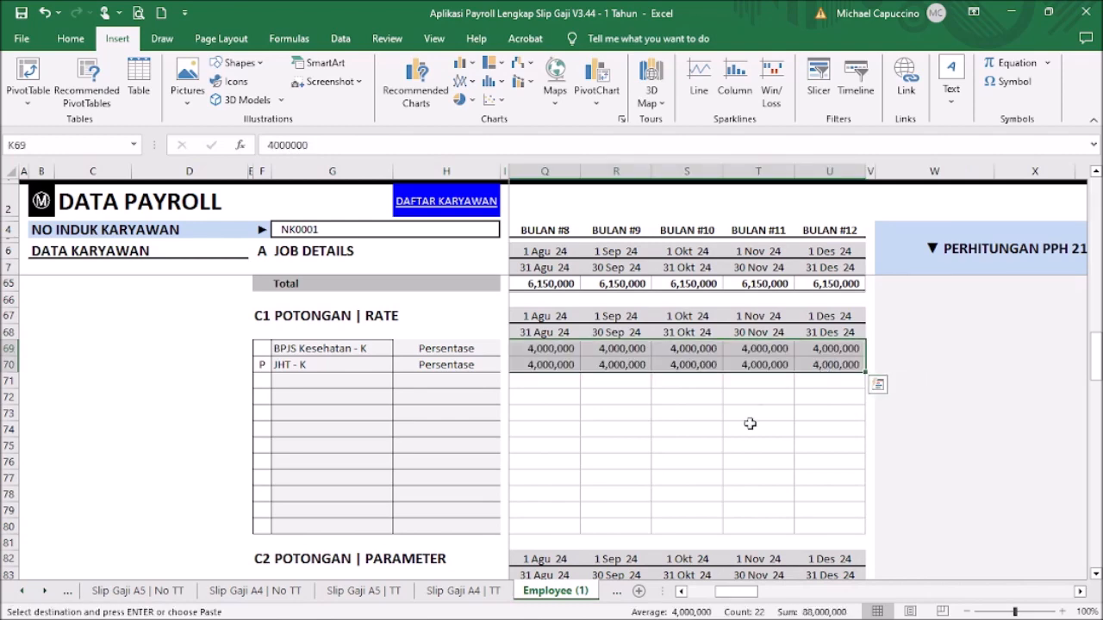
left_click(758, 461)
left_click_drag(761, 594, 732, 593)
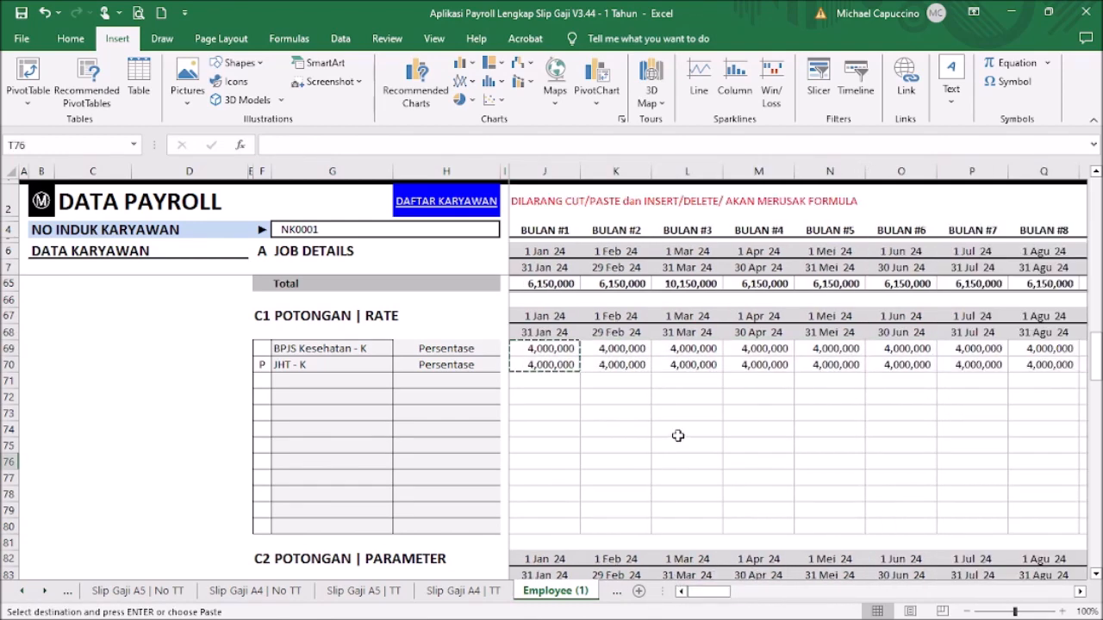
scroll(679, 436, "down", 4)
Step: Copy the 1.00% and 2.00% deduction rates into February through December
left_click_drag(568, 399, 563, 419)
key("ctrl+c")
left_click(611, 395)
left_click_drag(711, 594, 758, 607)
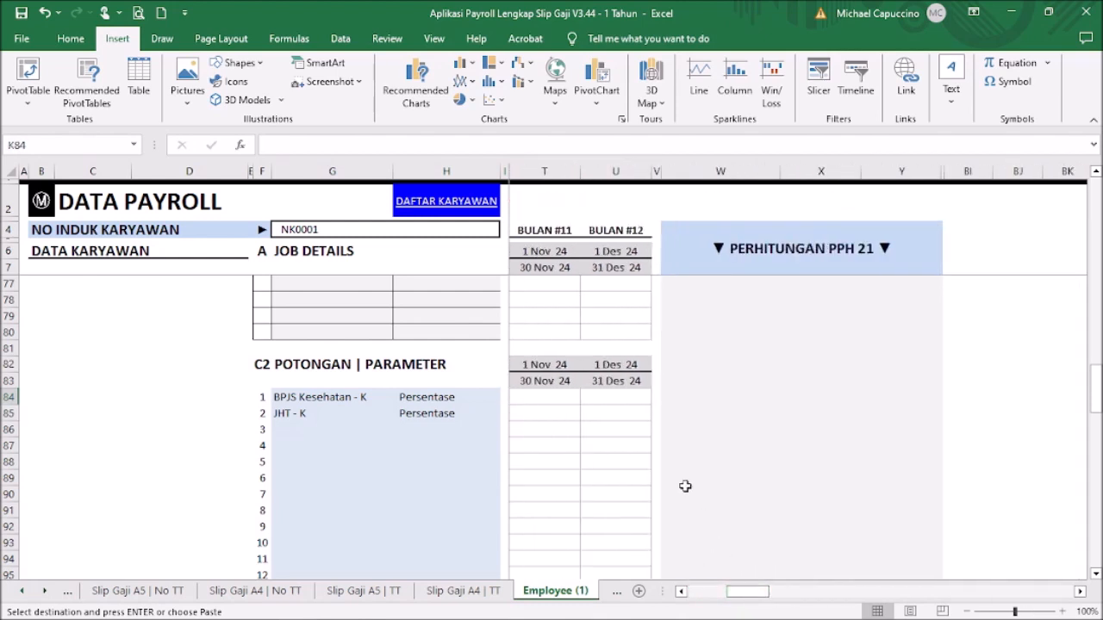
left_click(638, 413, "shift")
key("Return")
left_click(635, 460)
left_click_drag(747, 591, 709, 593)
Step: Copy January's Transfer, BCA and bank-account details into February through December
scroll(661, 457, "down", 11)
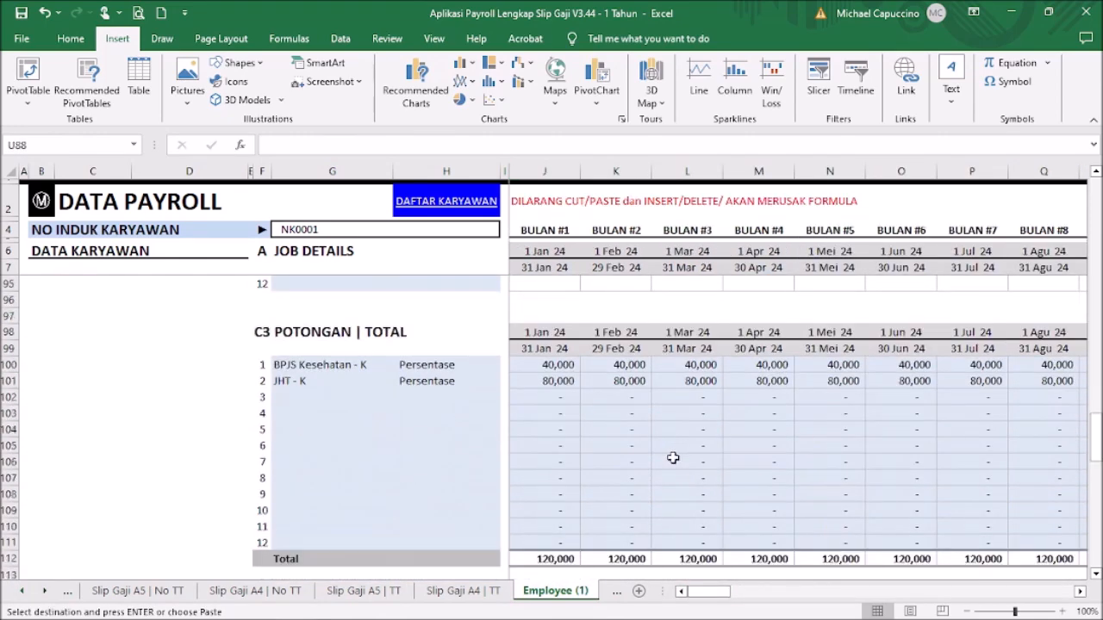
left_click(560, 428)
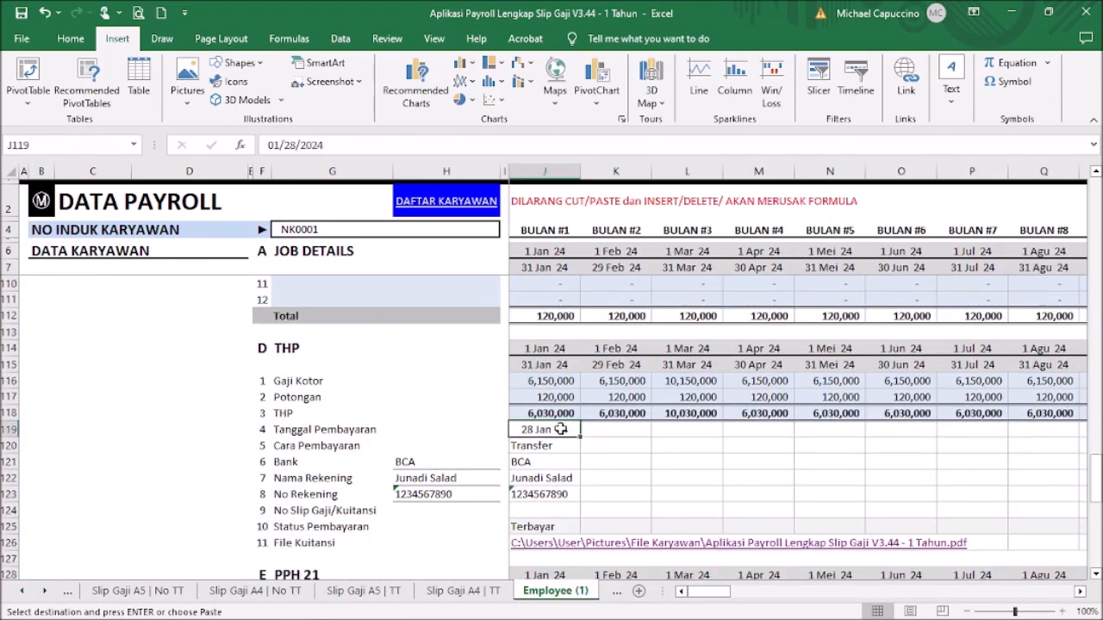
left_click_drag(561, 445, 564, 493)
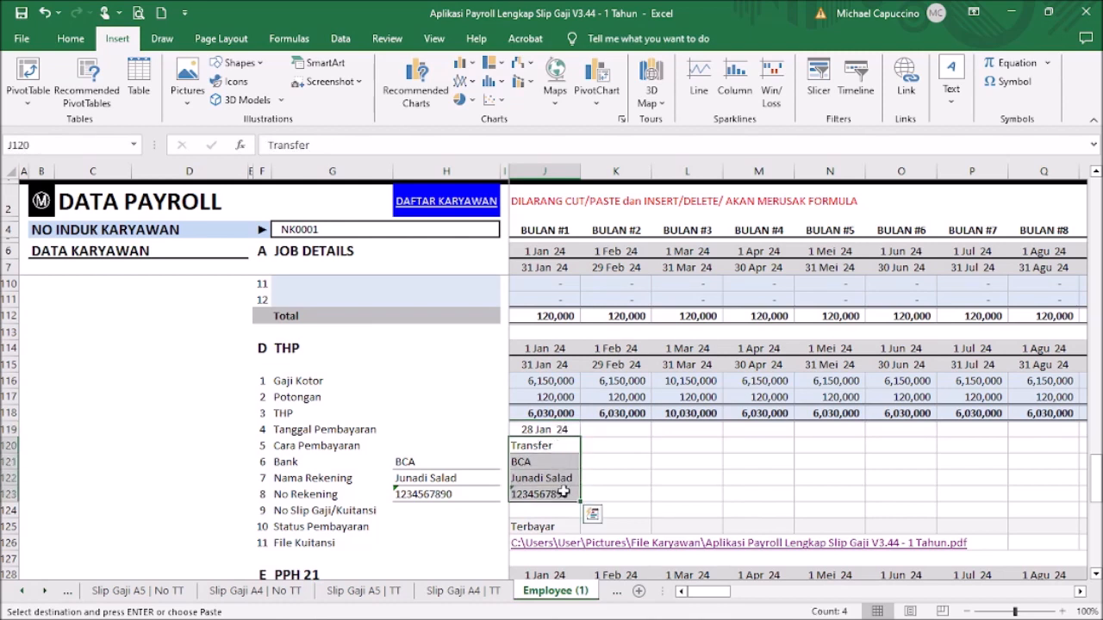
key("ctrl+c")
left_click(613, 445)
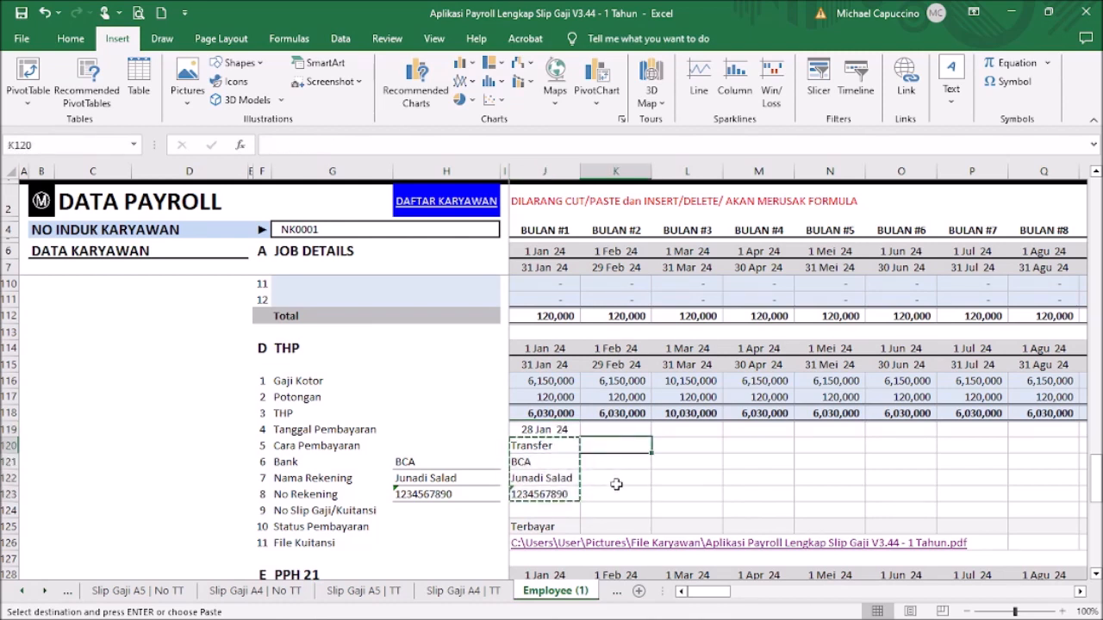
left_click(615, 491, "shift")
left_click_drag(724, 594, 759, 594)
left_click(889, 492, "shift")
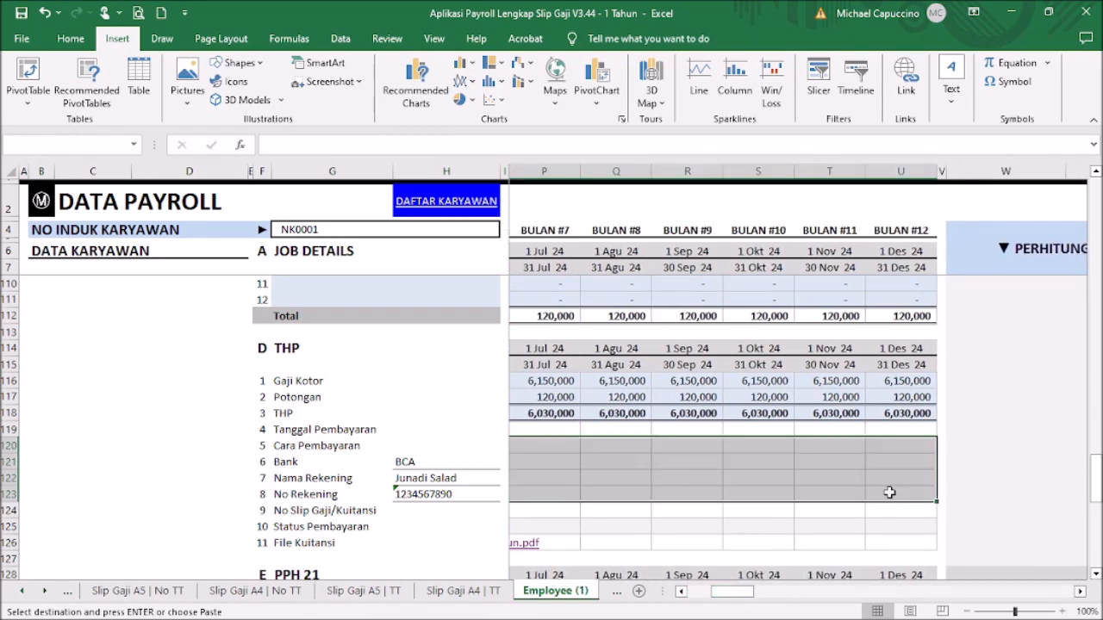
key("ctrl+v")
left_click_drag(747, 594, 722, 595)
Step: Set February's THP payment status to Terutang and paste it through December
scroll(647, 487, "down", 1)
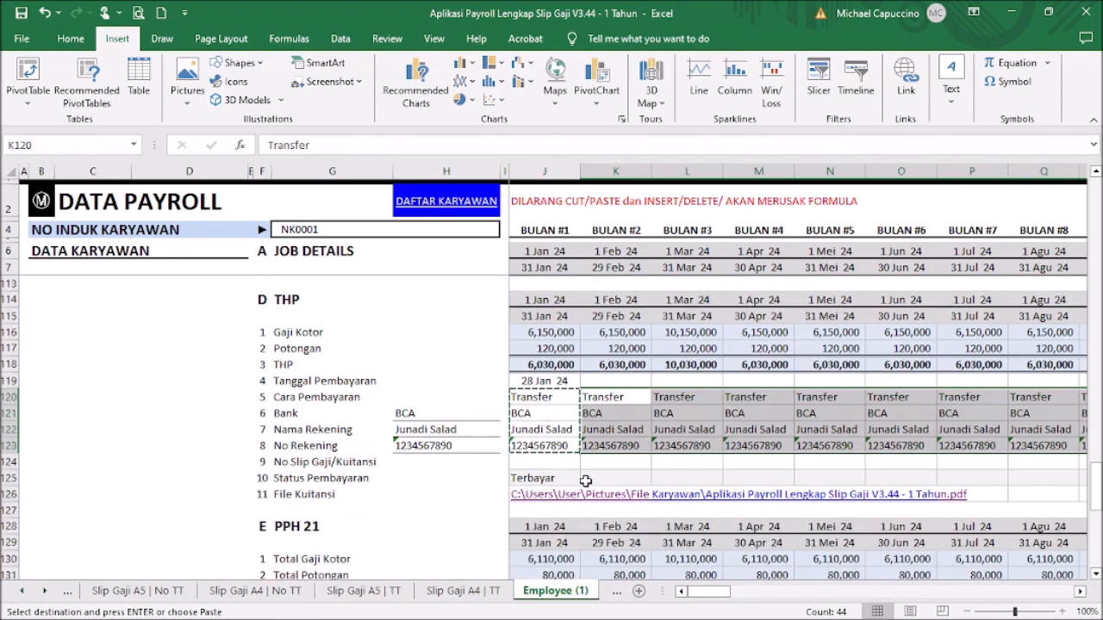
left_click(585, 481)
left_click(658, 478)
left_click(638, 502)
key("ctrl+c")
left_click(700, 478)
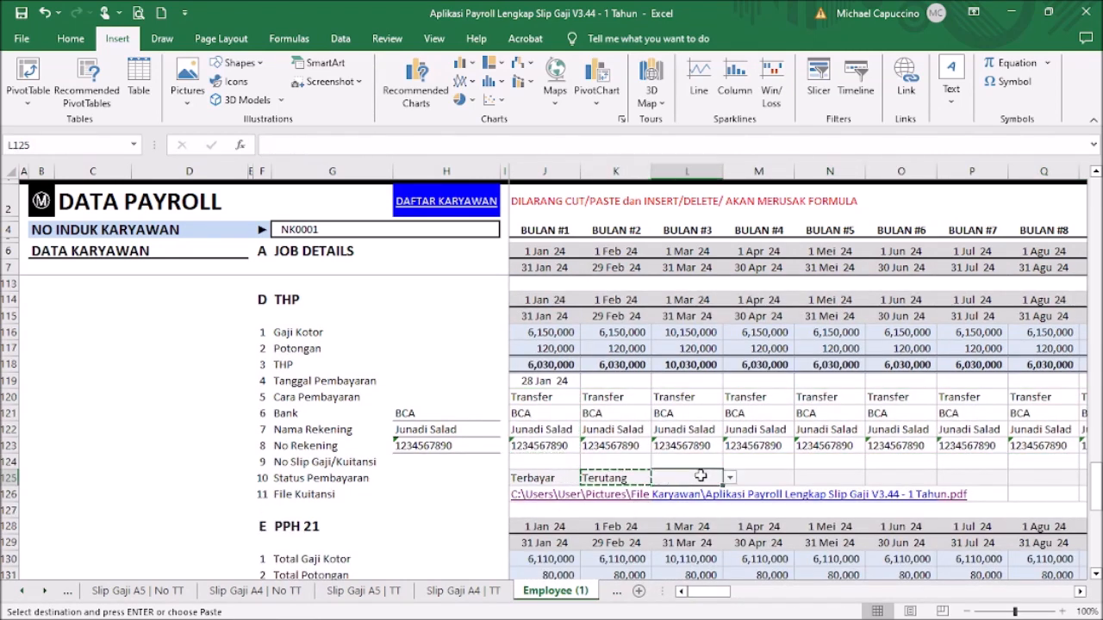
left_click_drag(728, 594, 764, 608)
left_click(707, 479, "shift")
key("ctrl+v")
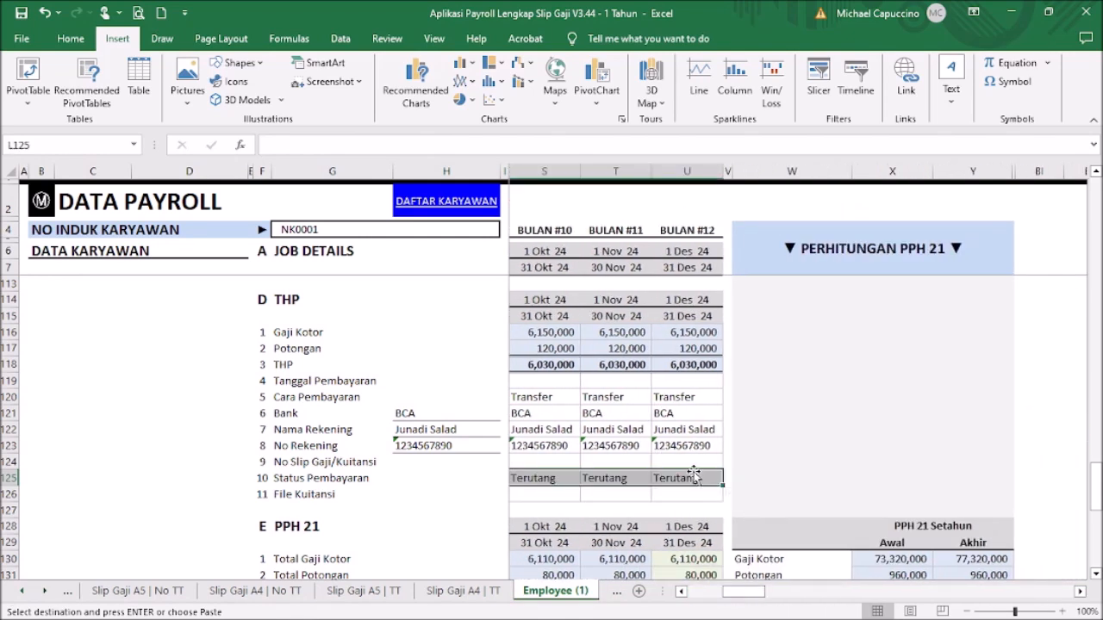
left_click_drag(750, 594, 715, 595)
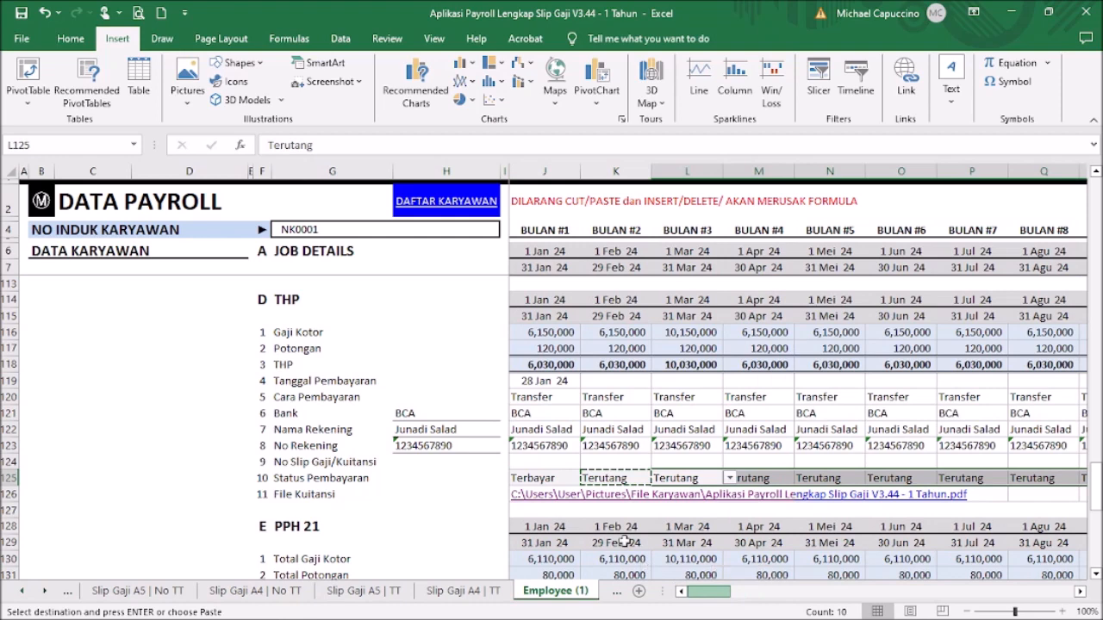
left_click(607, 461)
scroll(668, 407, "down", 5)
scroll(667, 406, "down", 2)
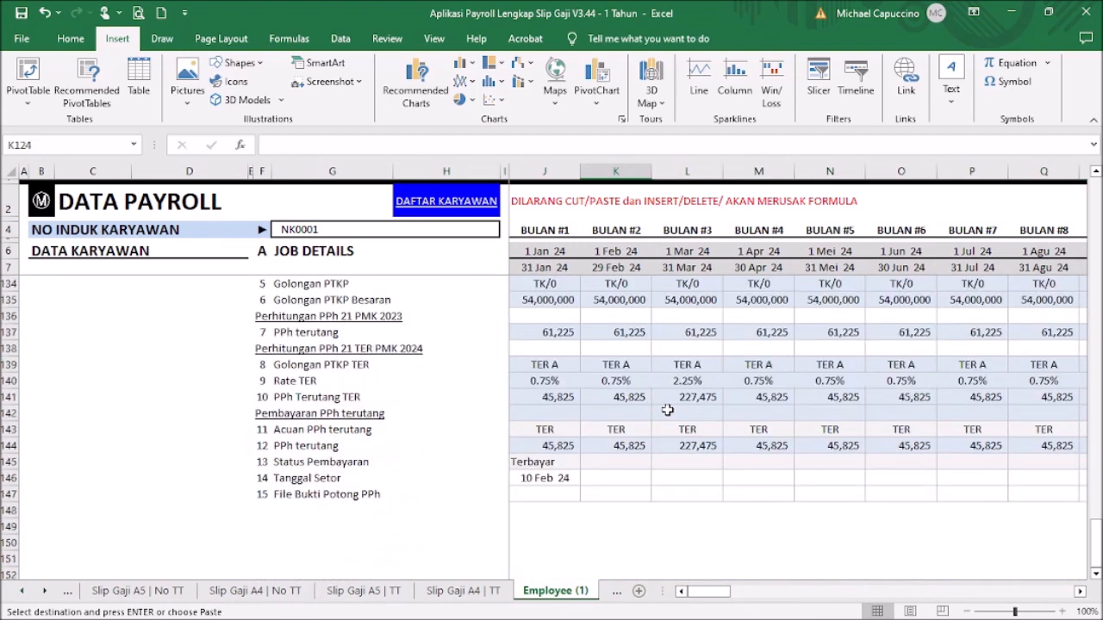
Step: Mark February's PPh 21 status Terutang and paste it into March through December
left_click(617, 465)
left_click(656, 463)
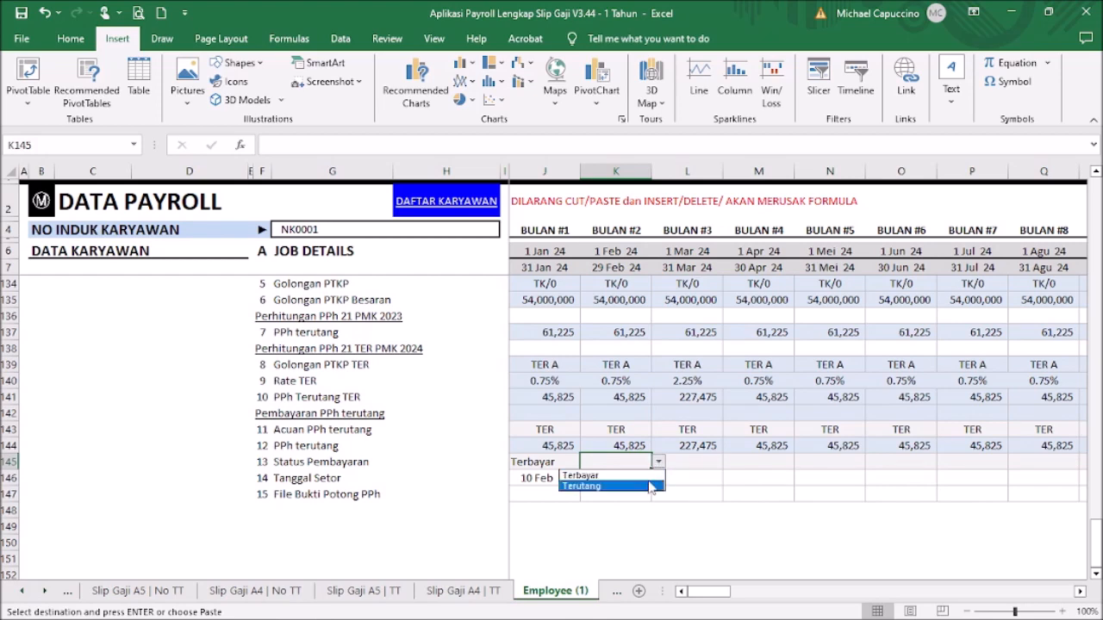
left_click(644, 484)
left_click(680, 463)
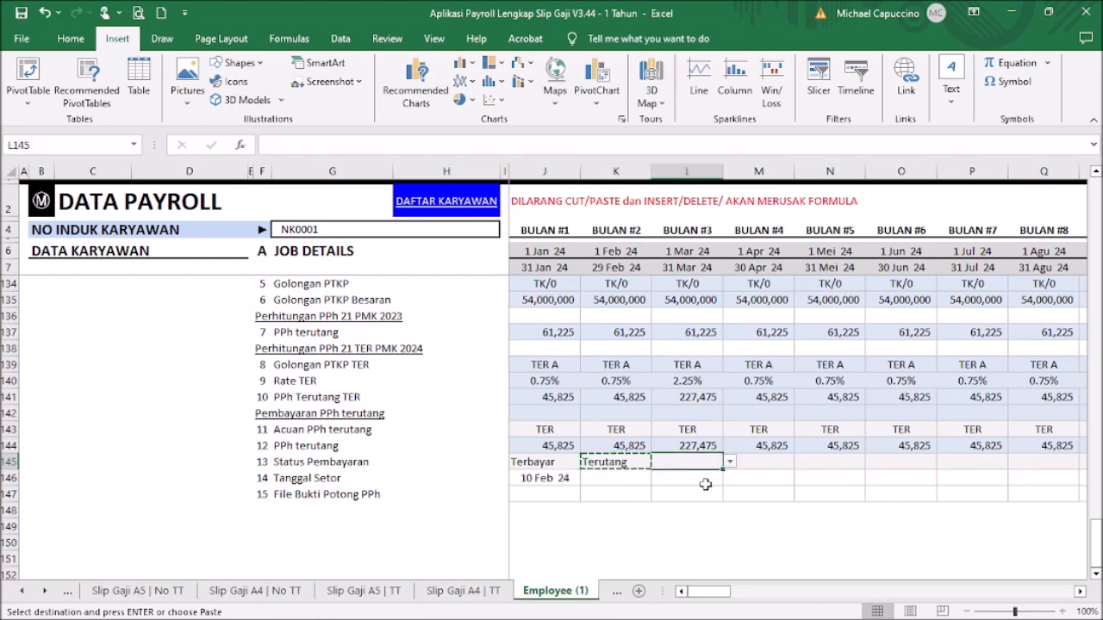
left_click_drag(725, 592, 762, 594)
left_click(687, 464, "shift")
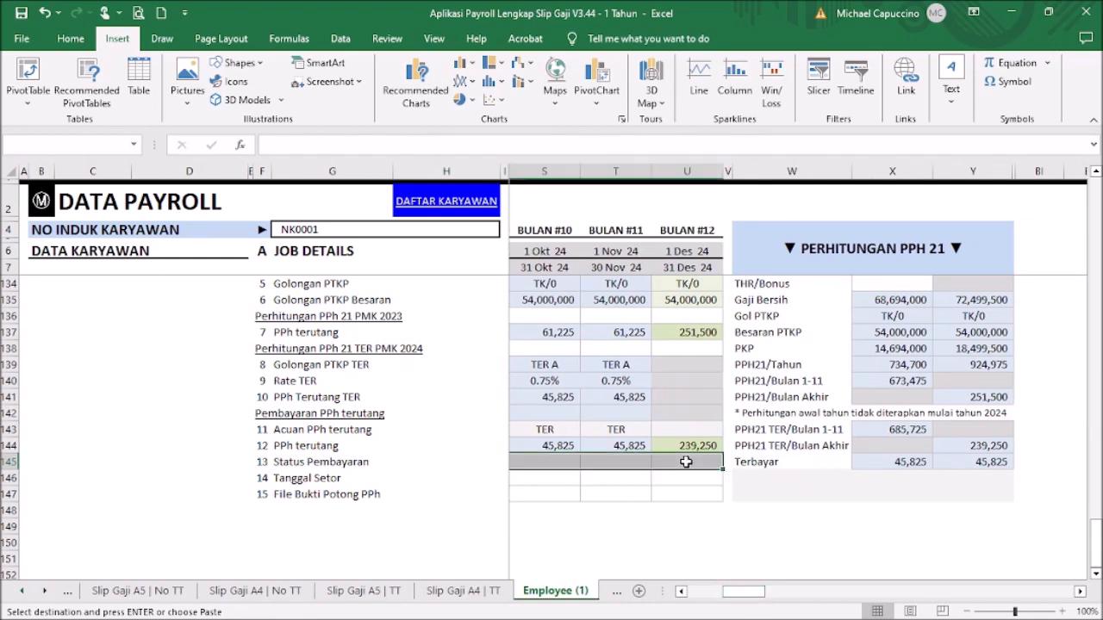
key("ctrl+v")
left_click(677, 525)
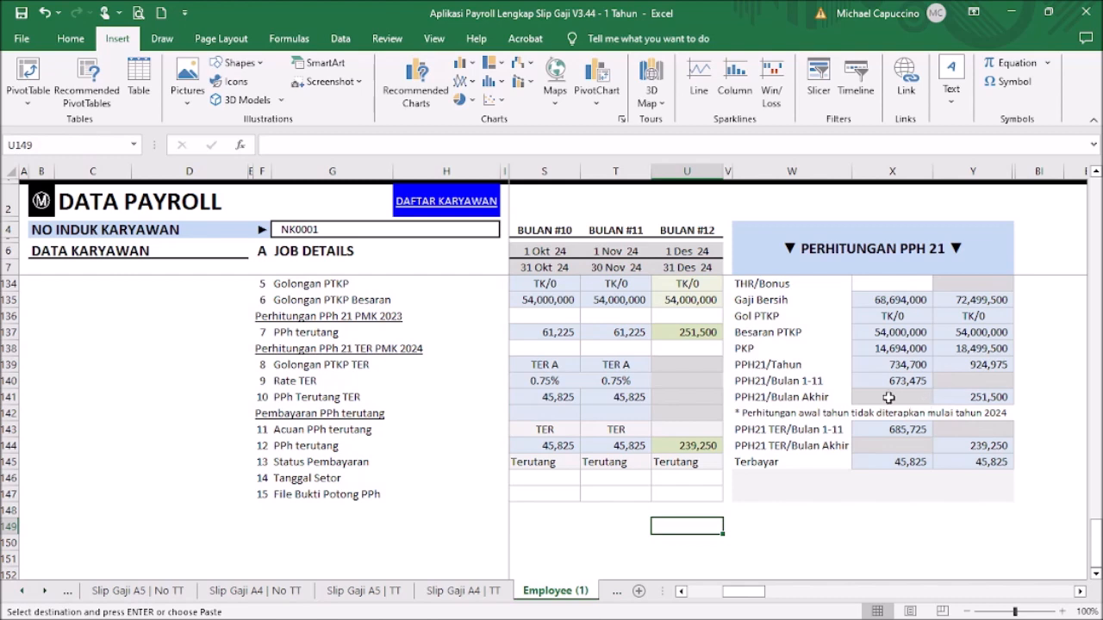
scroll(896, 370, "up", 1)
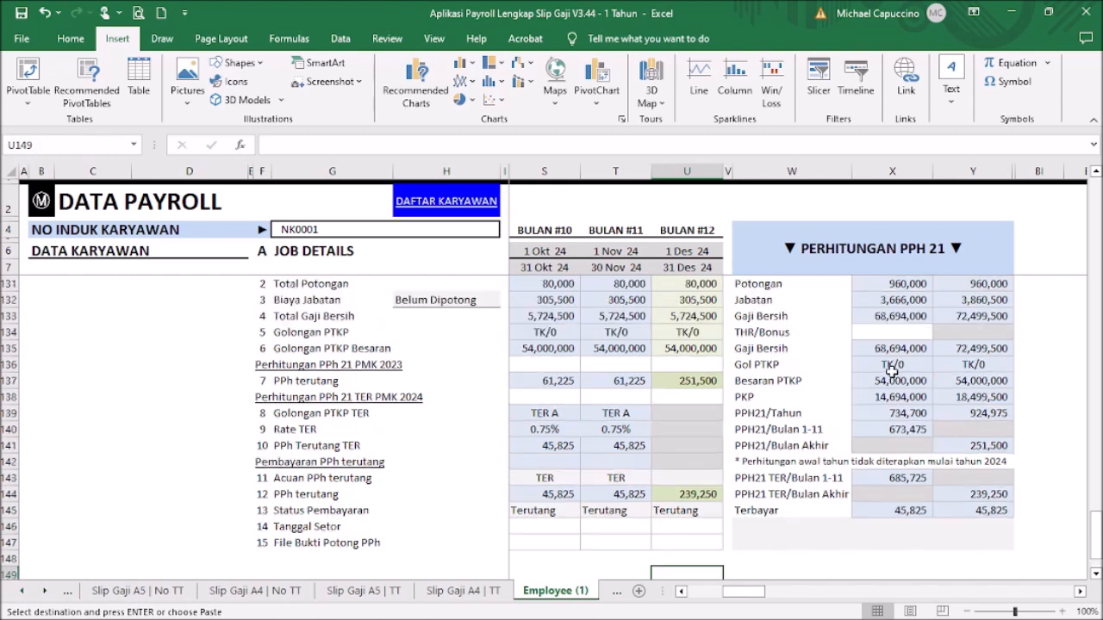
left_click(910, 445)
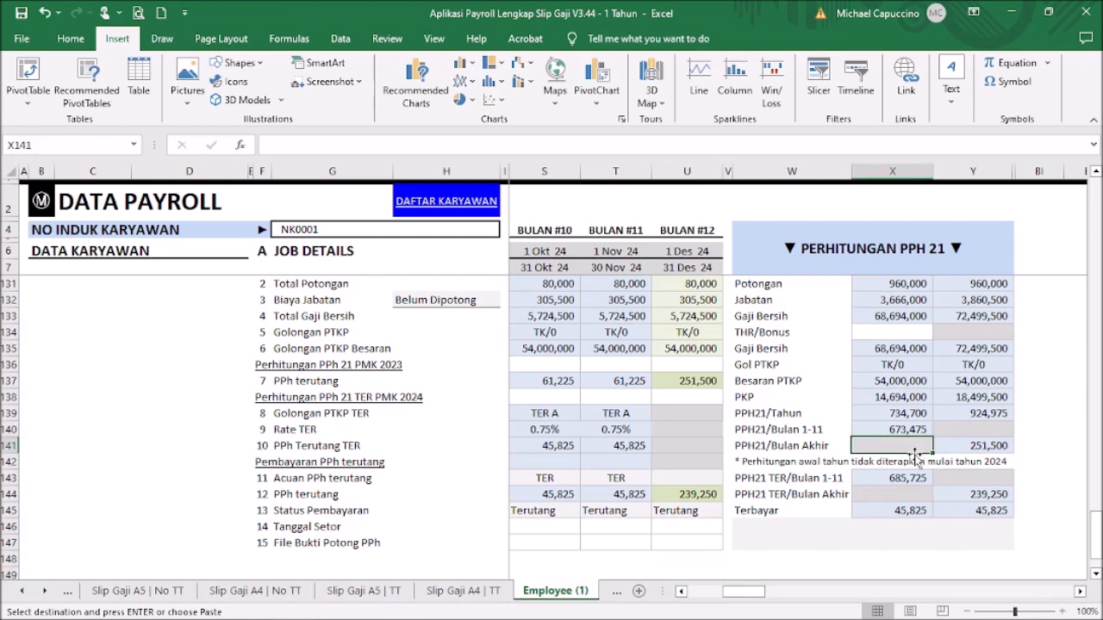
left_click(997, 445)
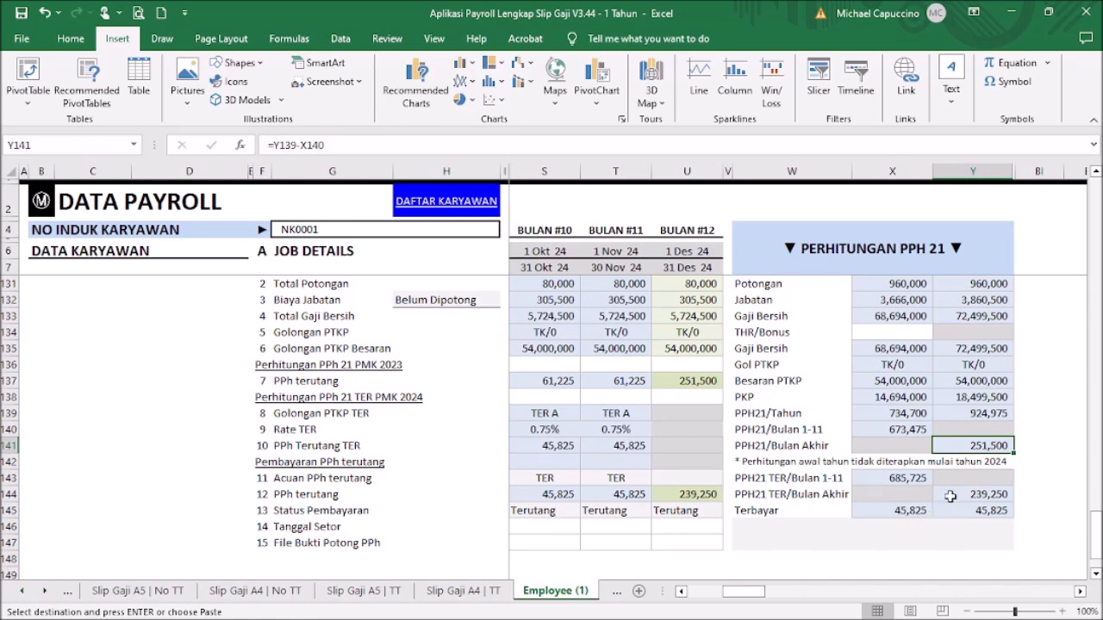
left_click(907, 479)
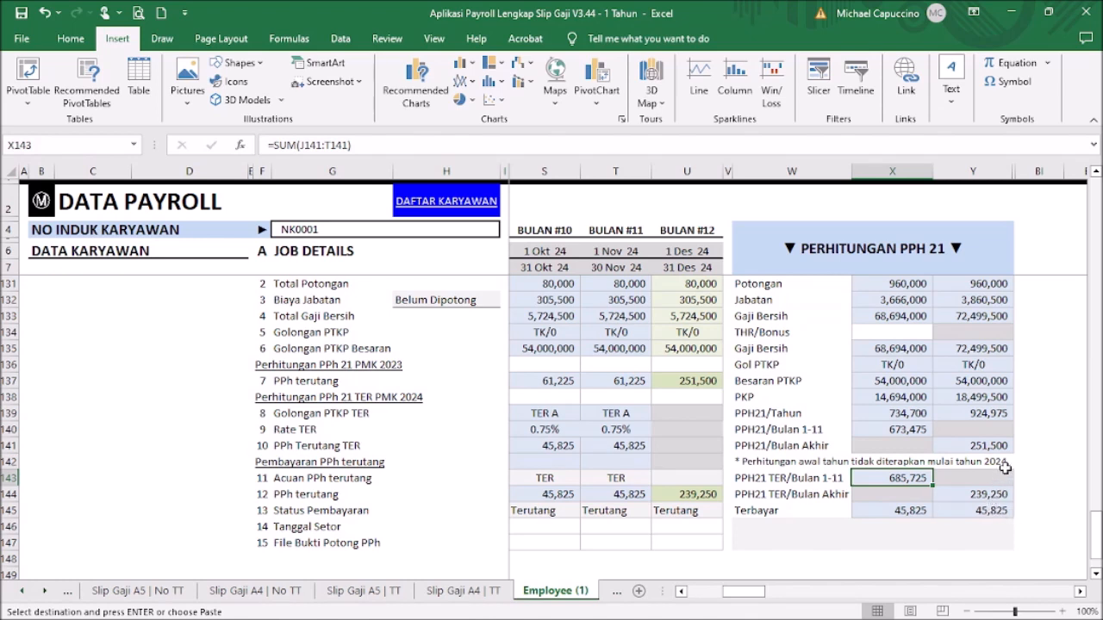
left_click(997, 397)
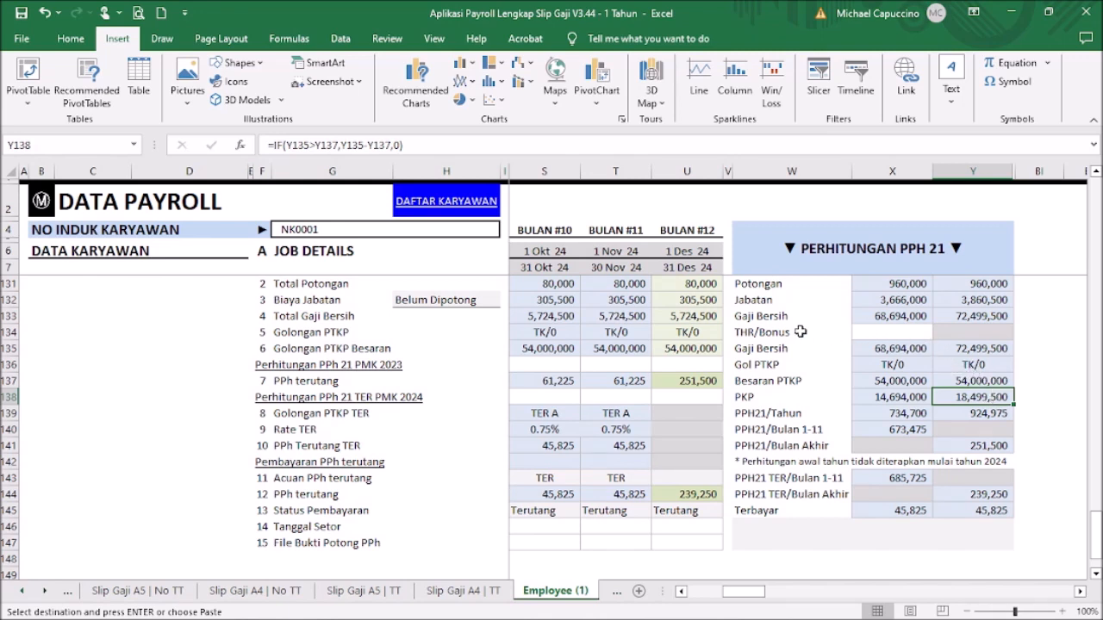
left_click(887, 335)
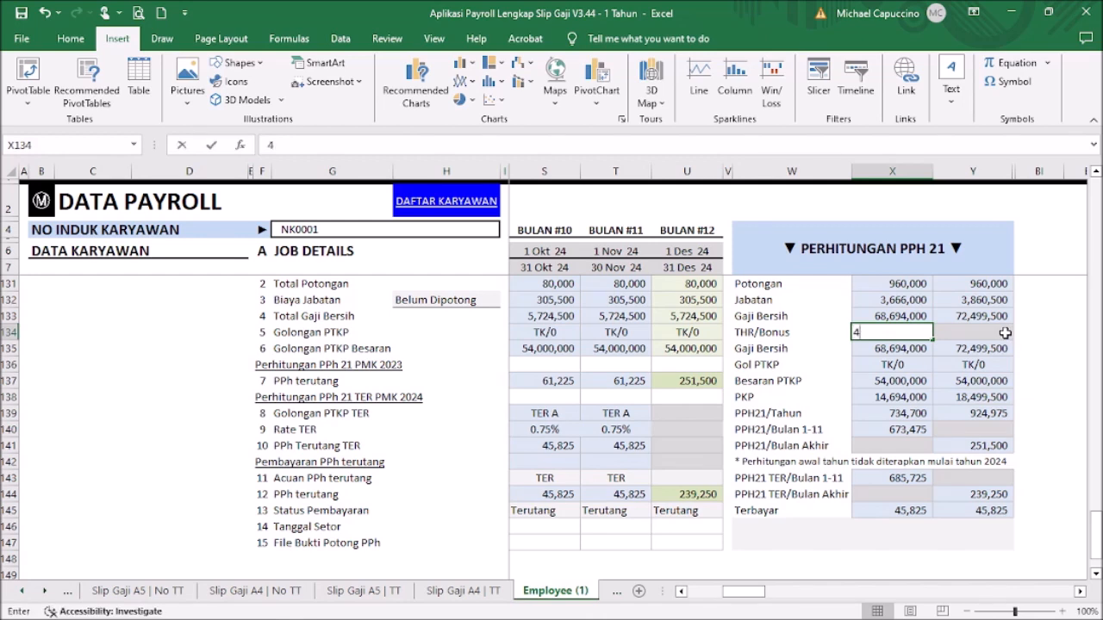
type("4000000")
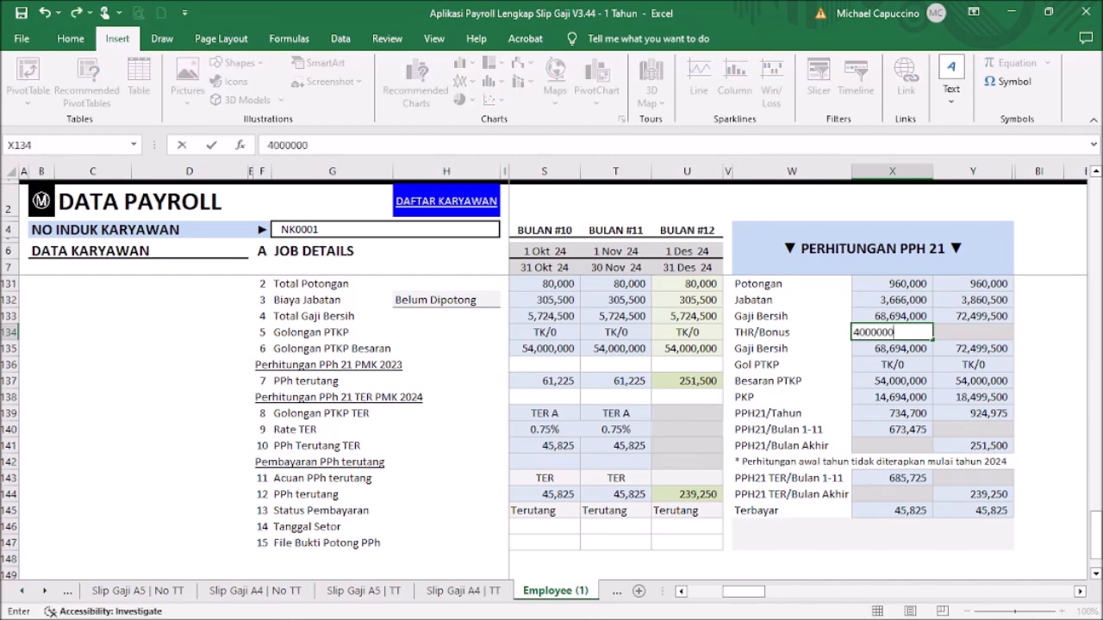
key("Return")
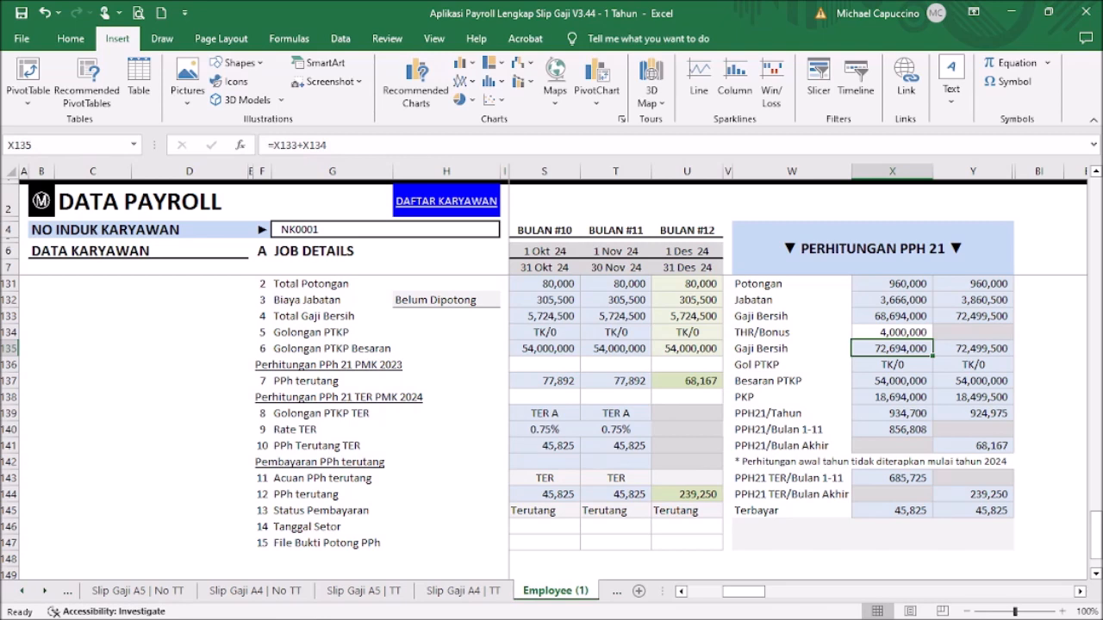
key("Up")
key("Delete")
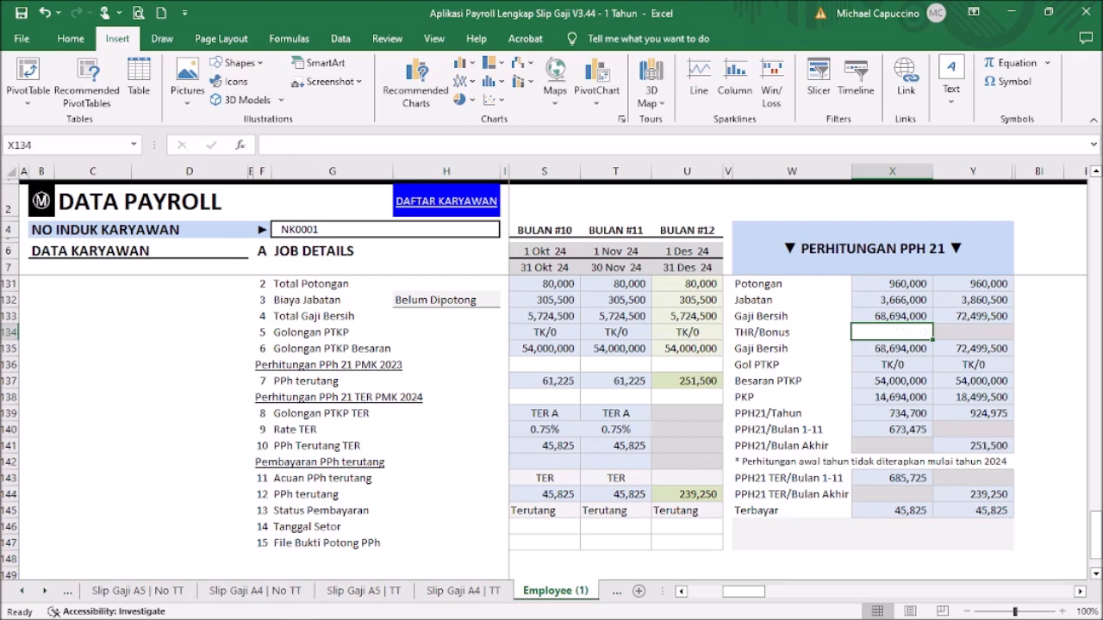
left_click_drag(742, 591, 650, 584)
left_click_drag(1095, 535, 1095, 199)
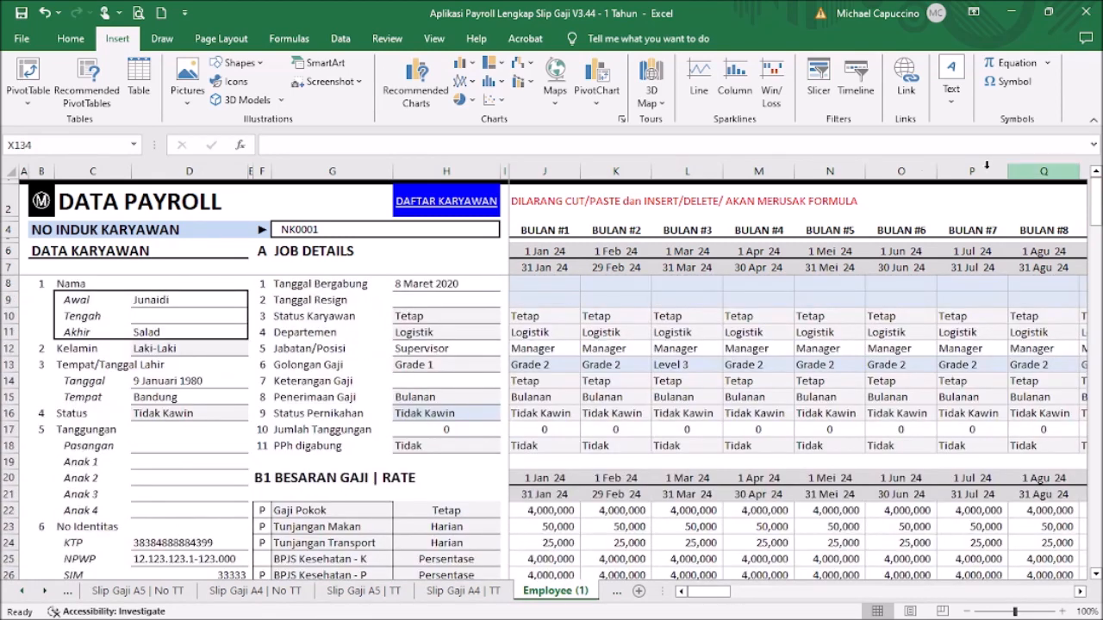